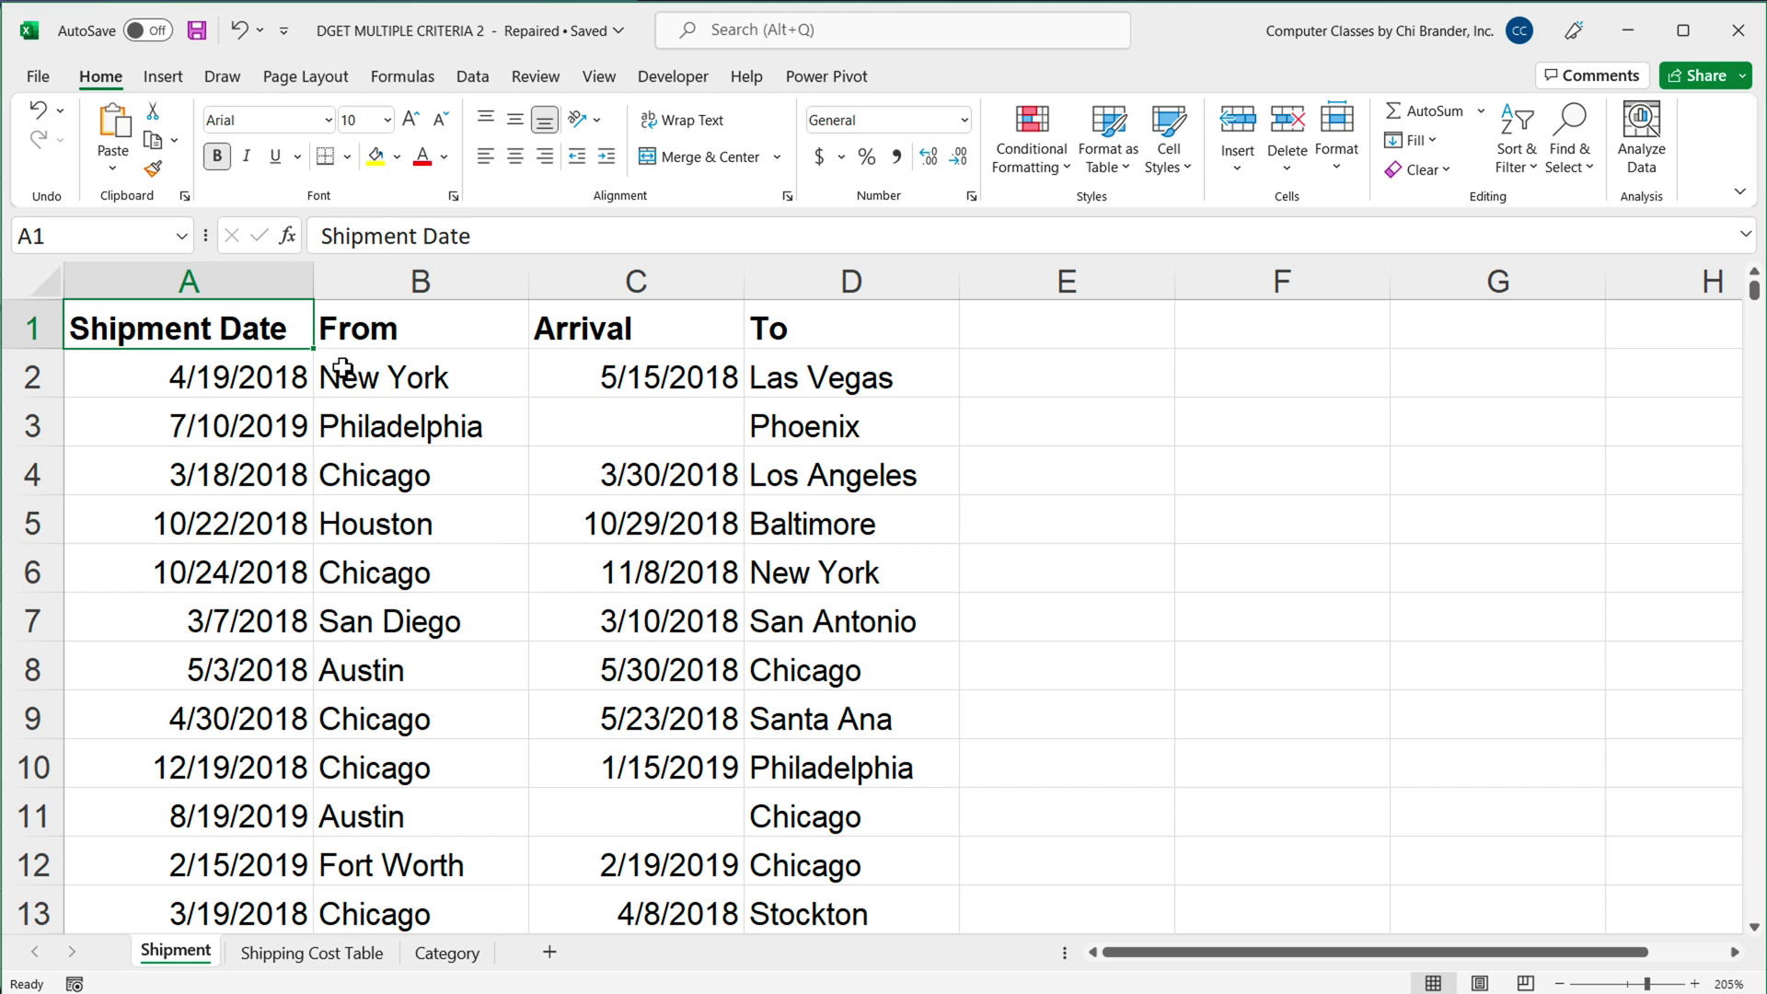
Look over the origin and destination cities on the Shipment sheet and the Shipping Cost Table
click(488, 508)
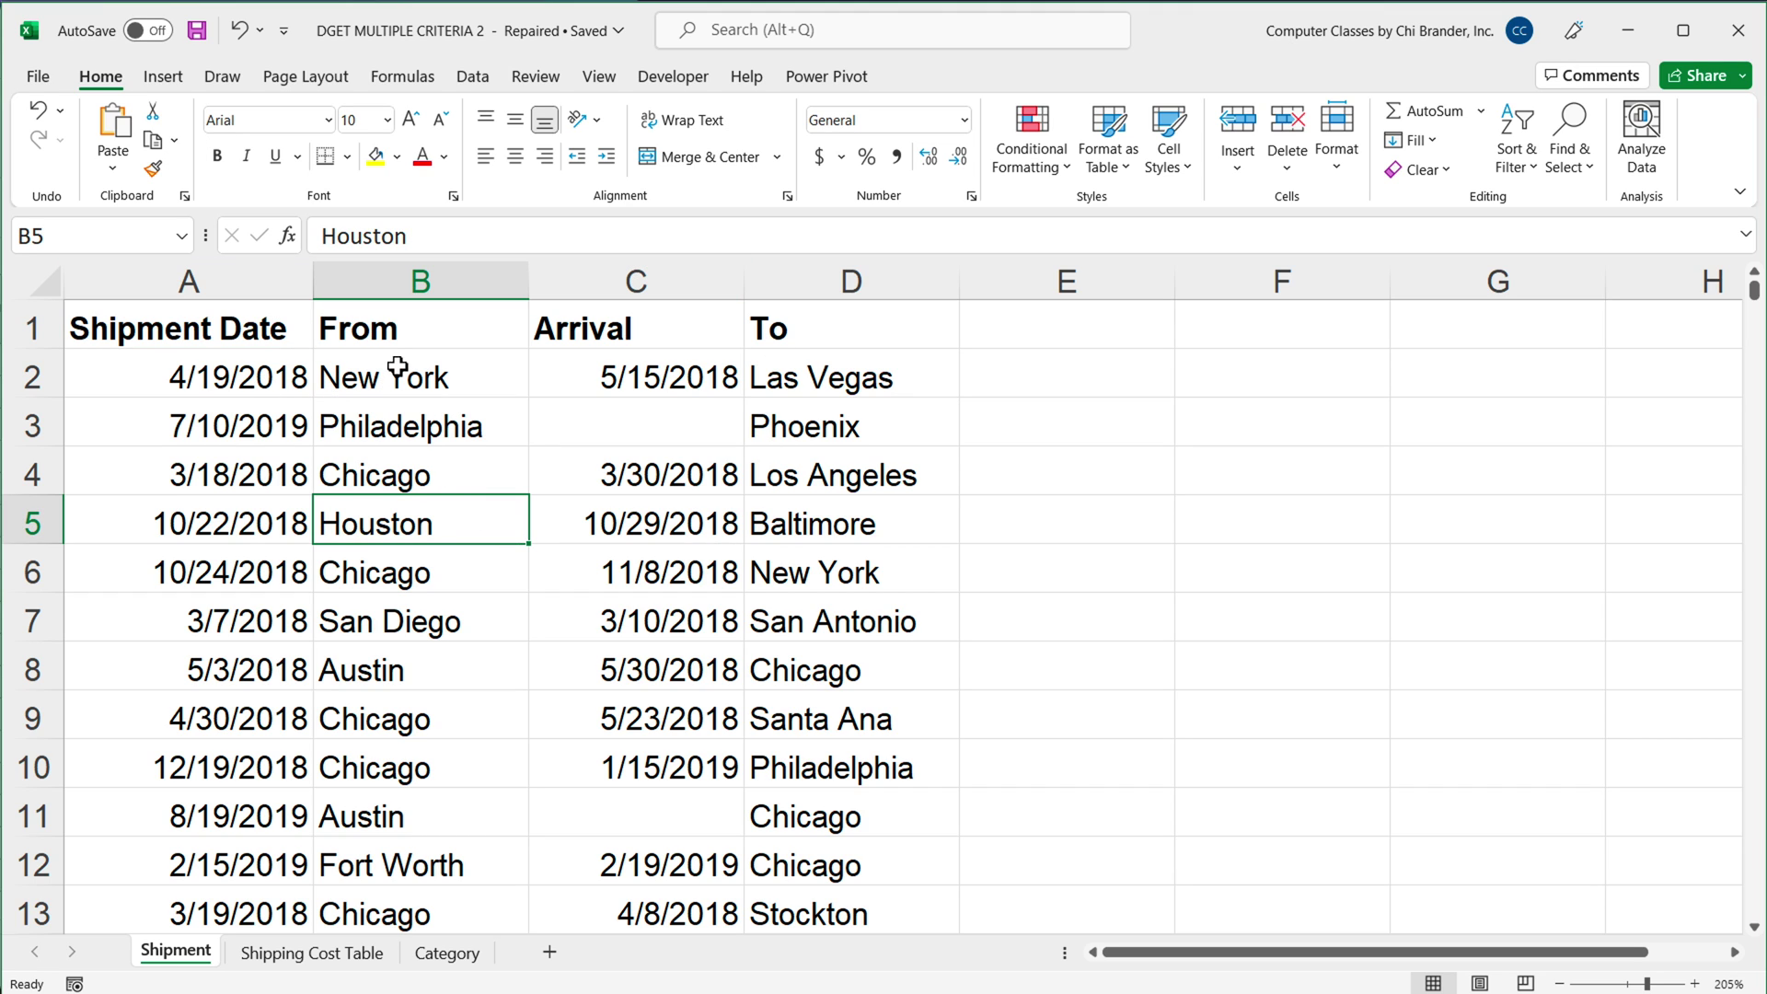
drag(395, 367, 502, 575)
drag(817, 378, 840, 534)
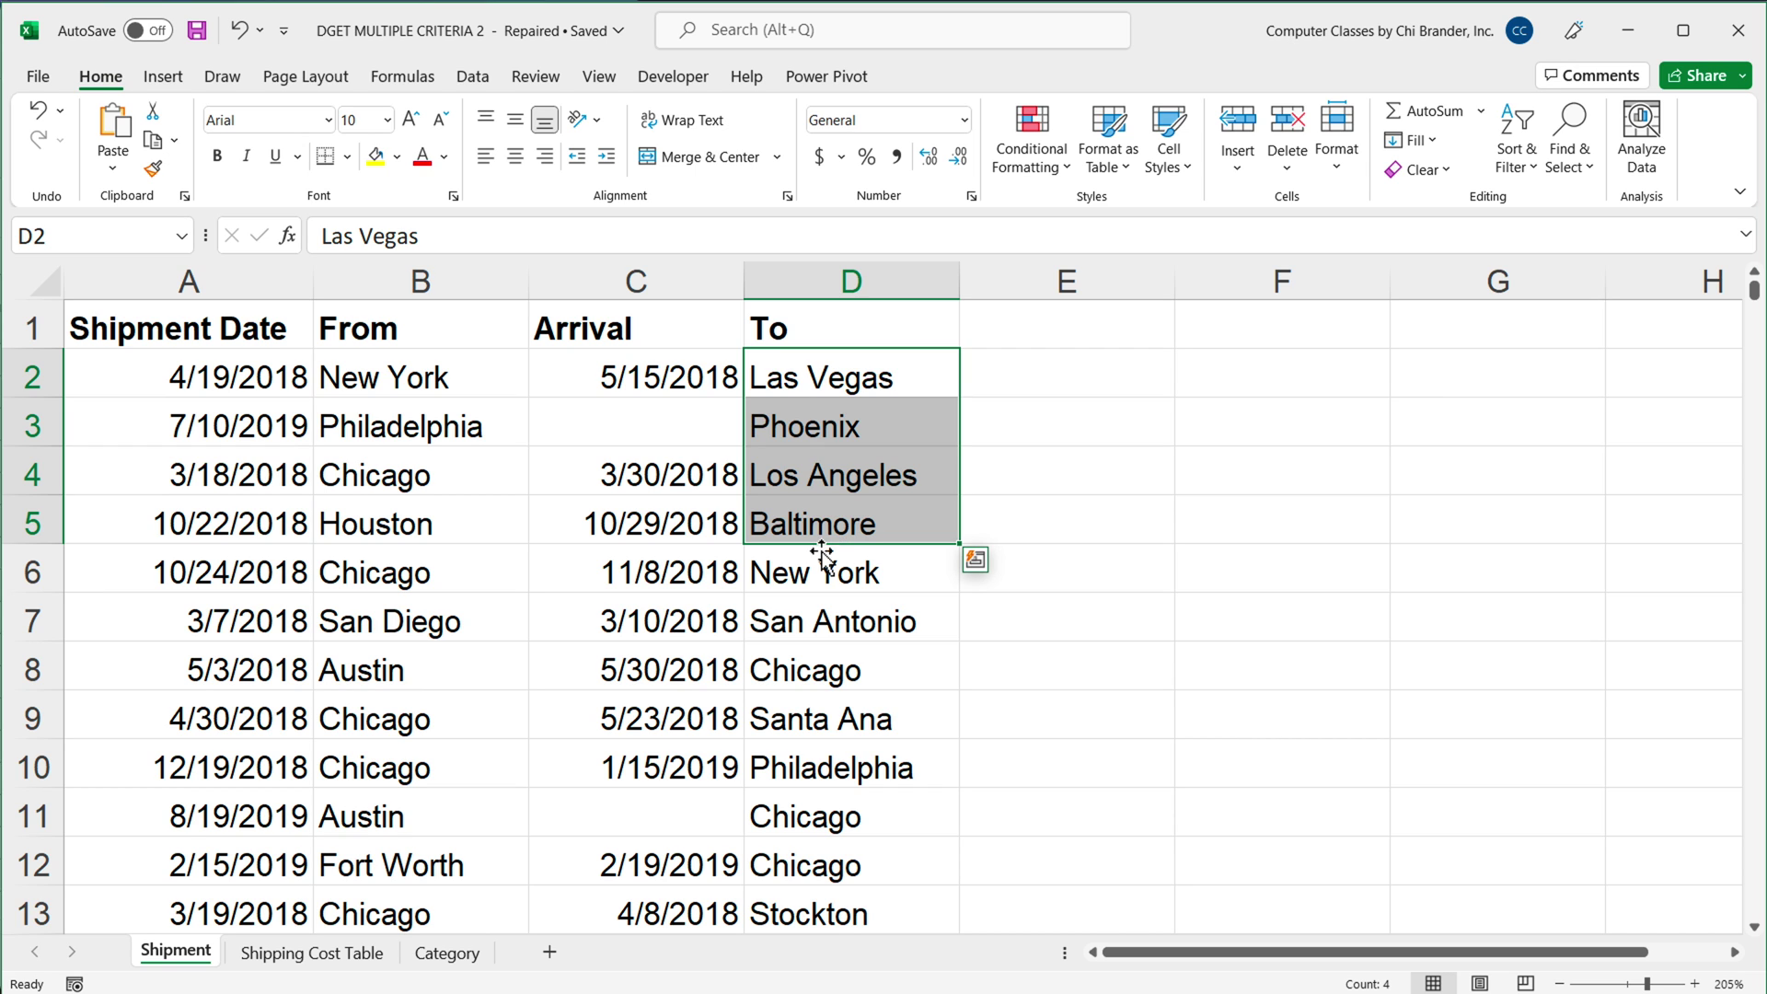
click(322, 957)
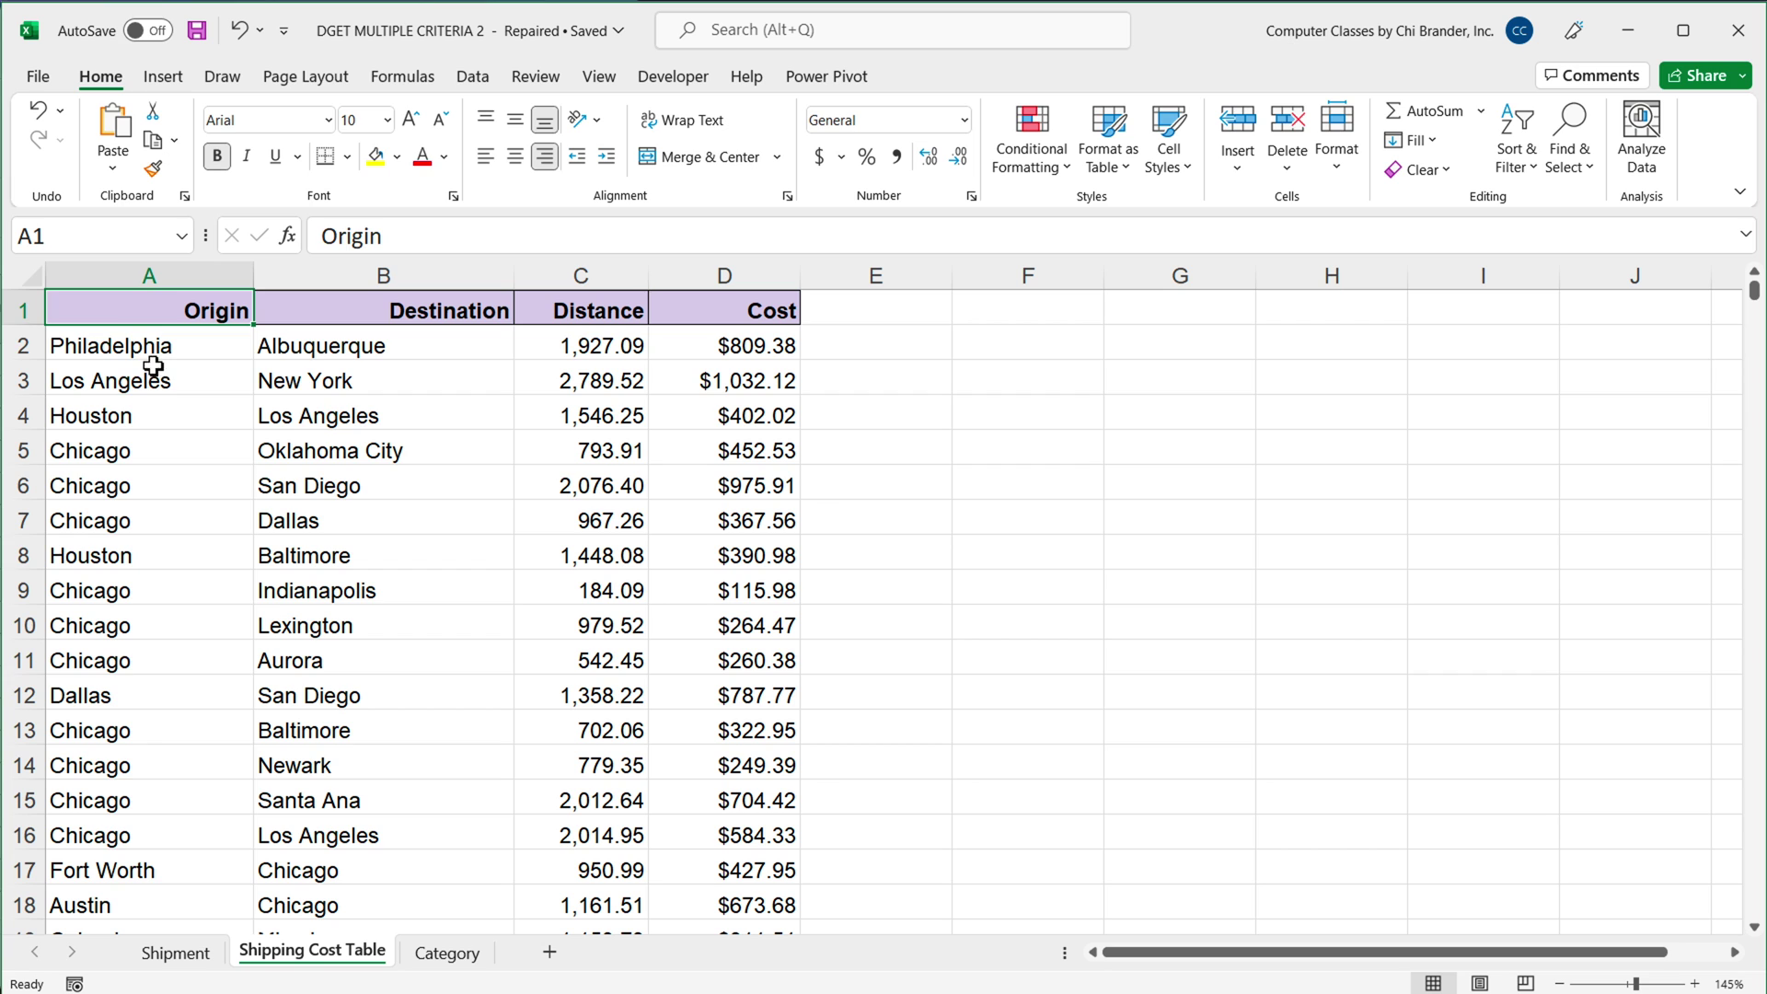
drag(142, 347, 443, 623)
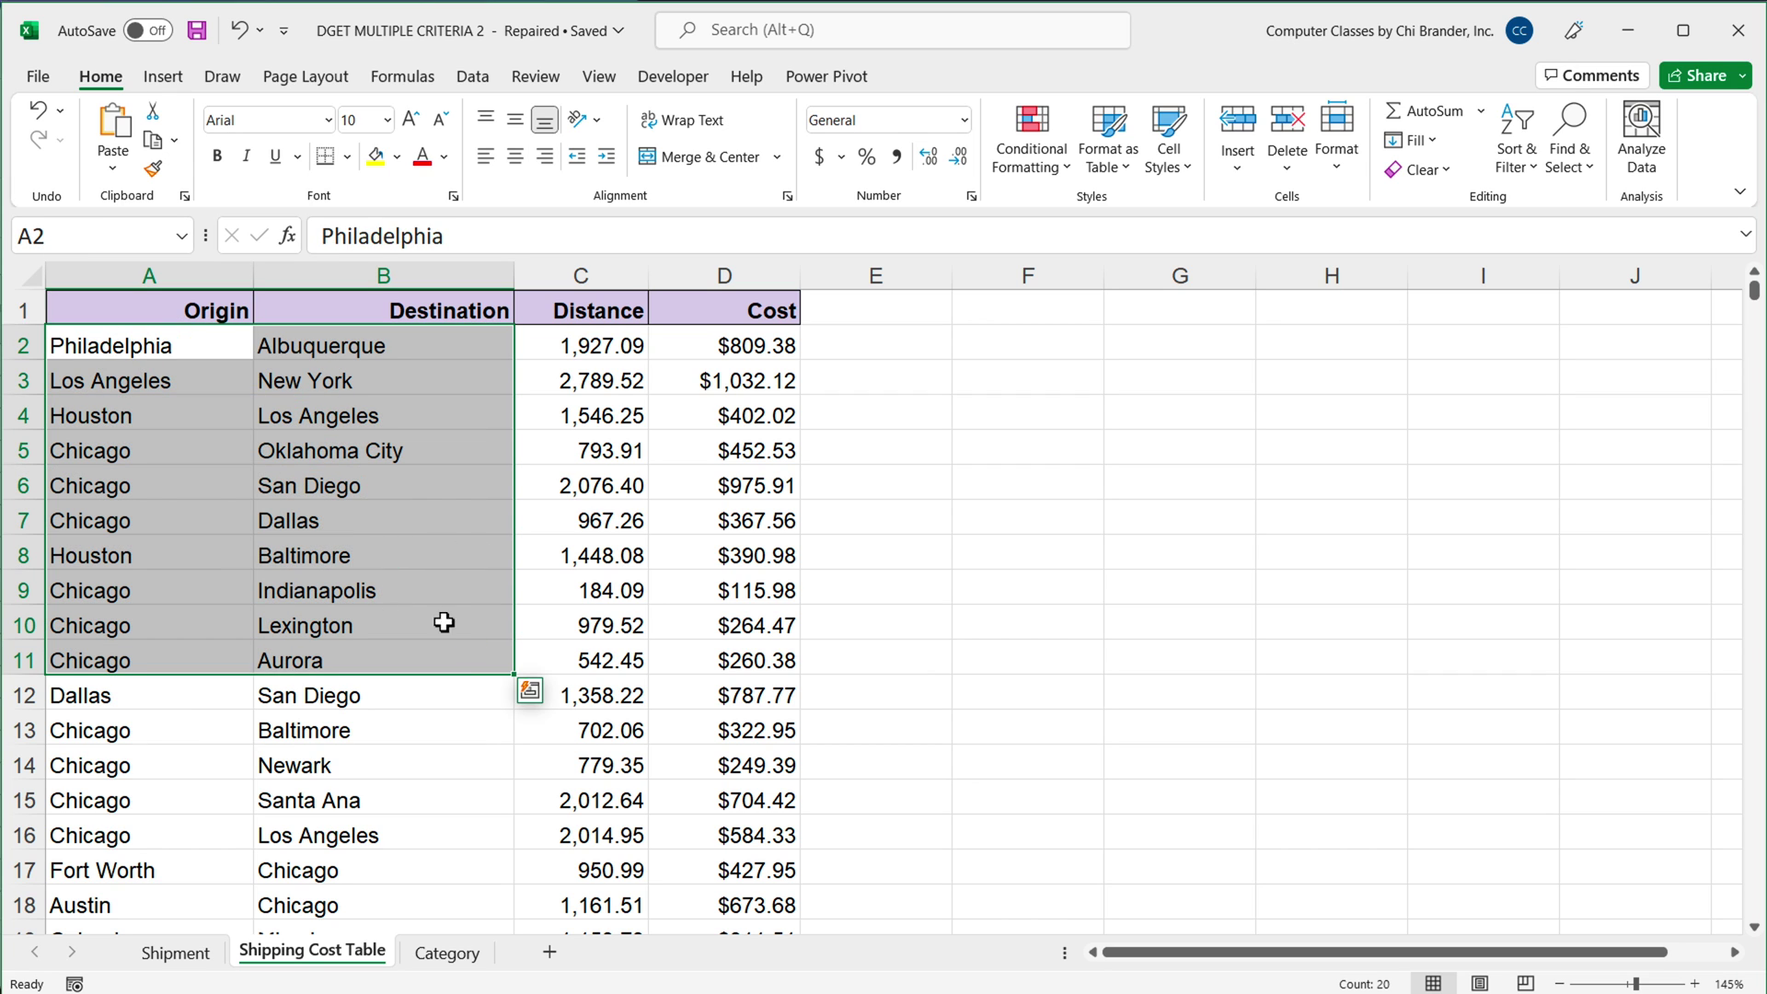
click(180, 514)
click(792, 552)
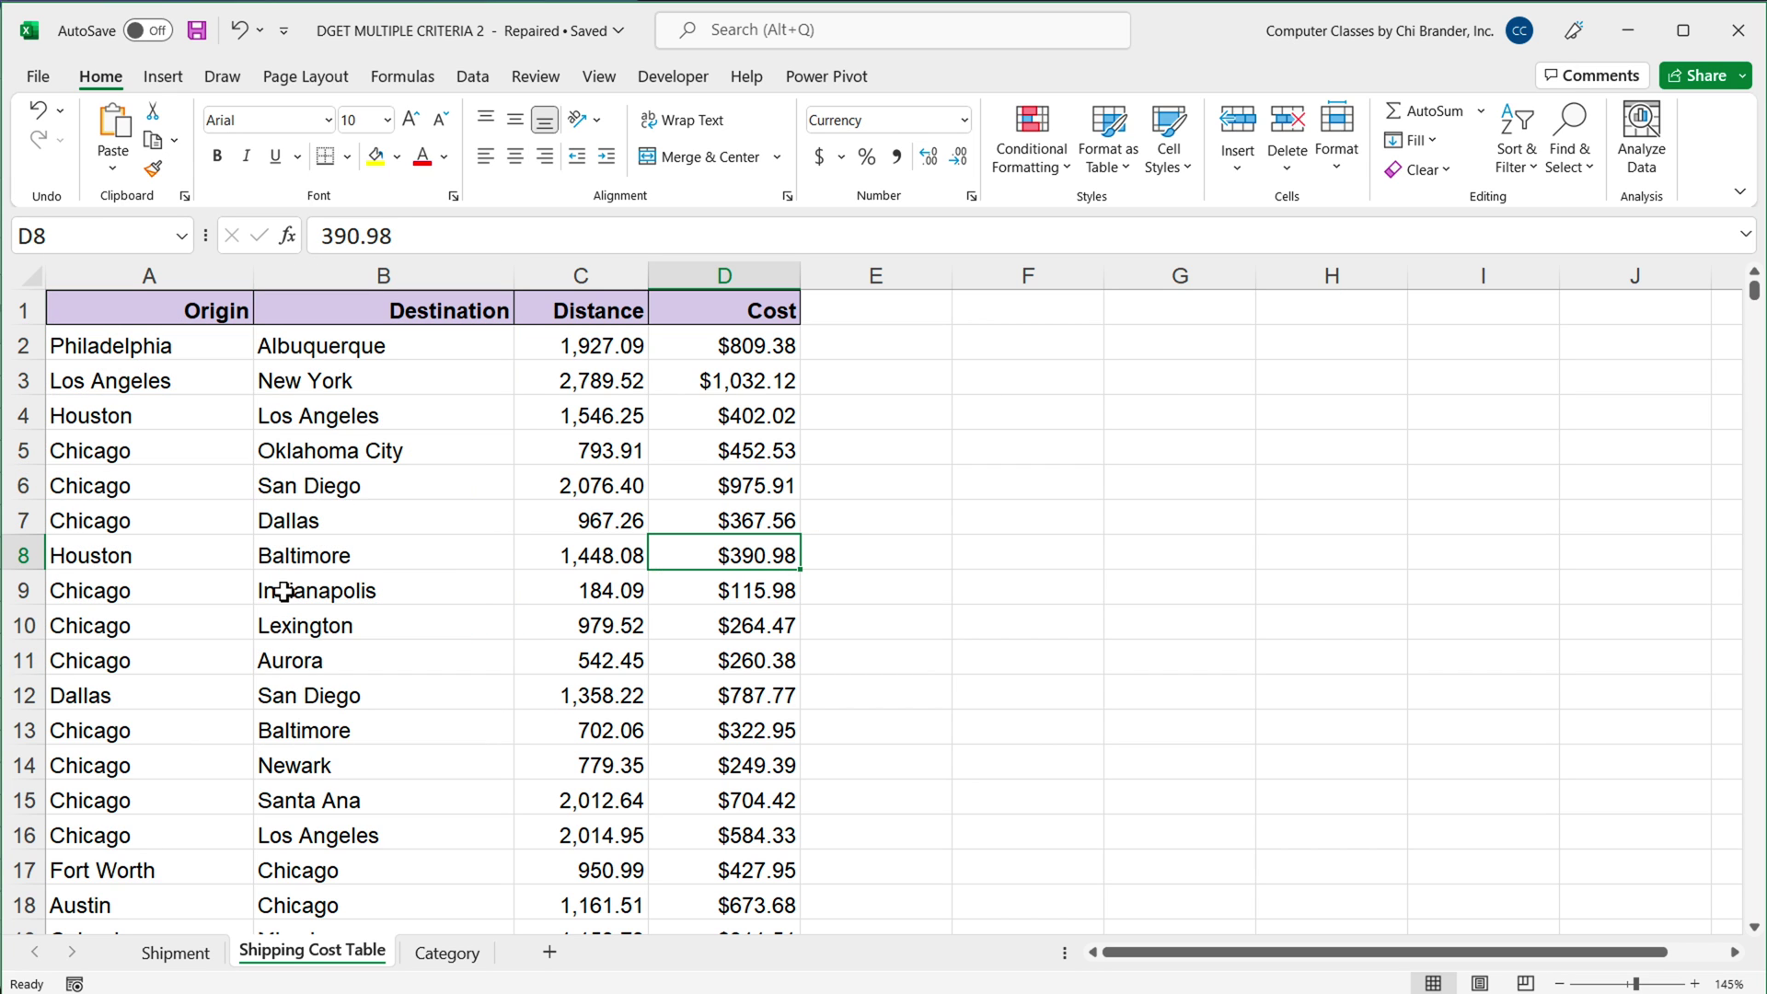
click(160, 522)
click(319, 520)
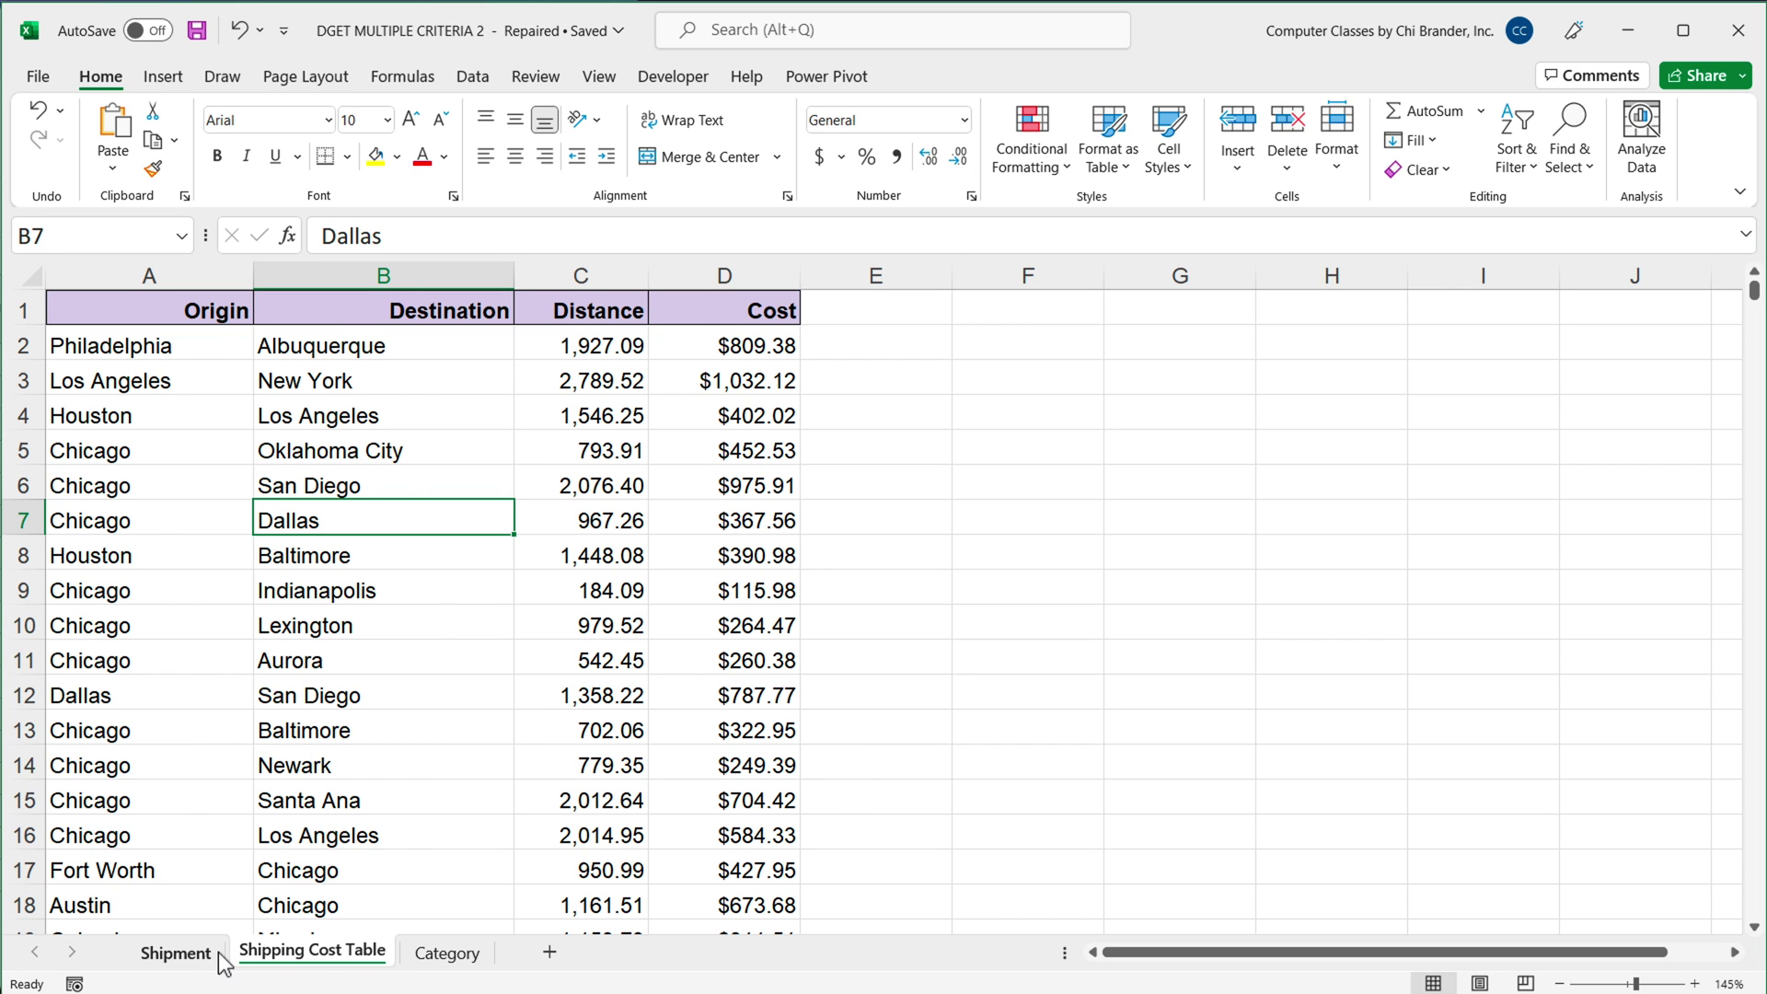
Note the New York to Las Vegas shipment in row 2 of the Shipment sheet
click(168, 955)
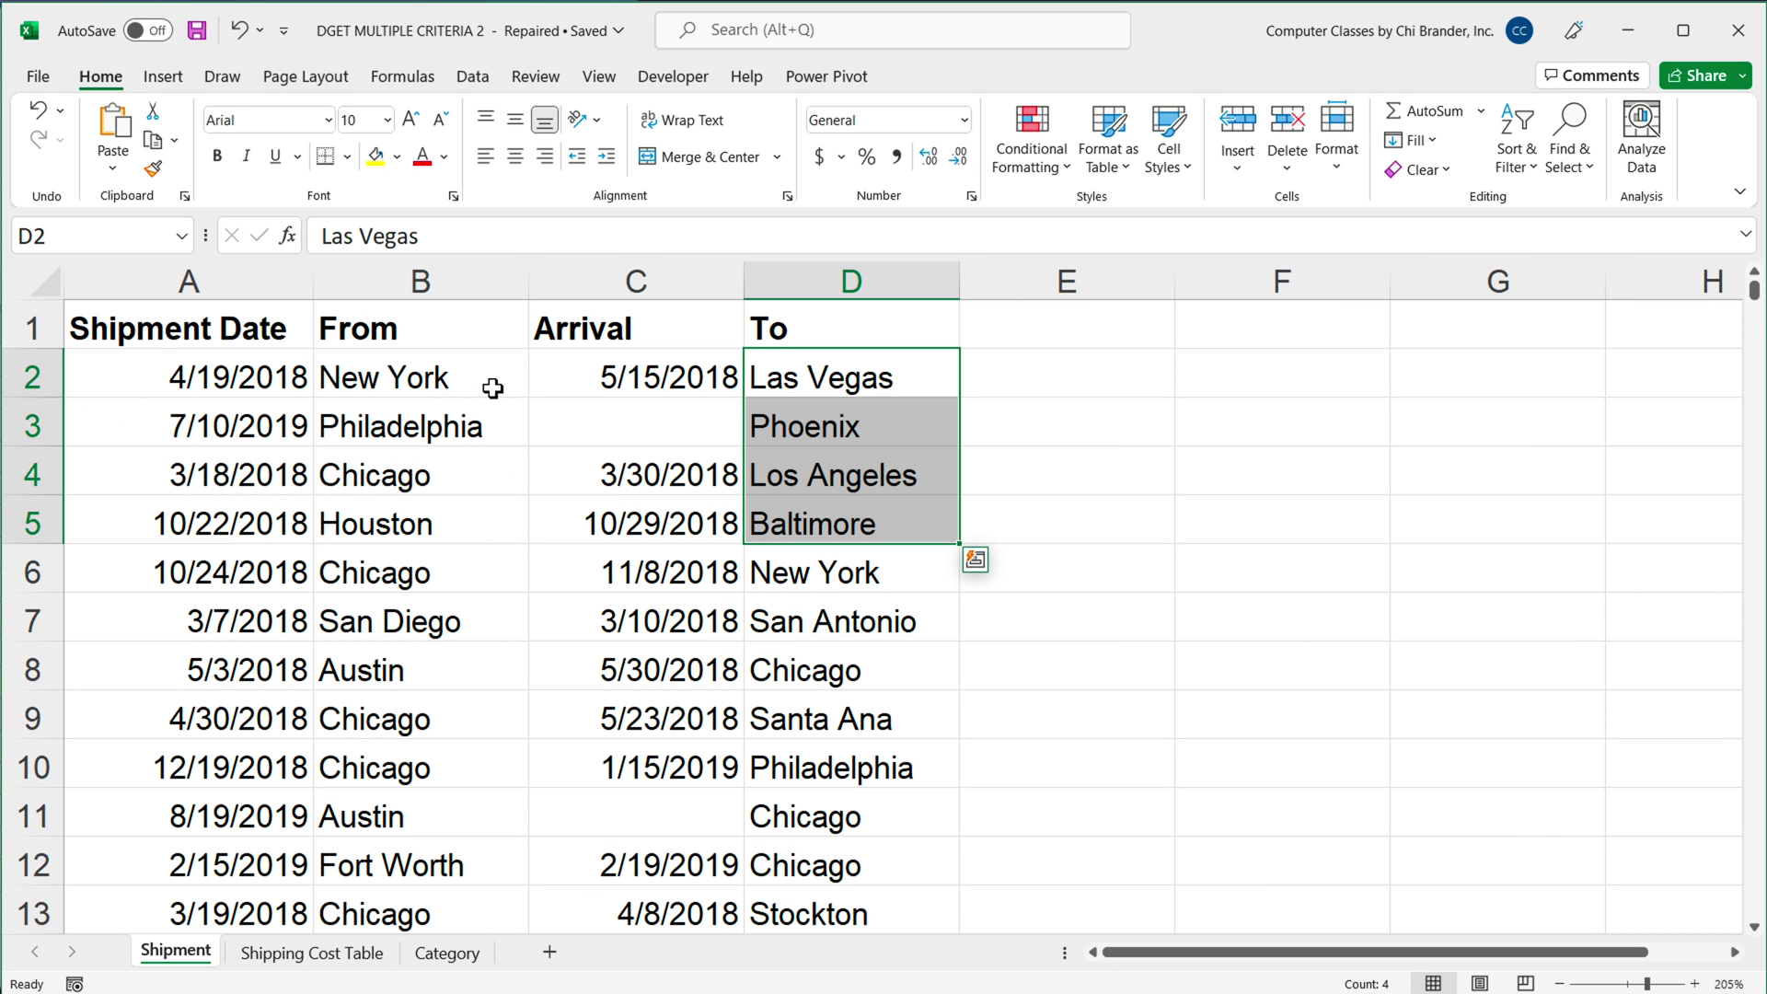
click(421, 380)
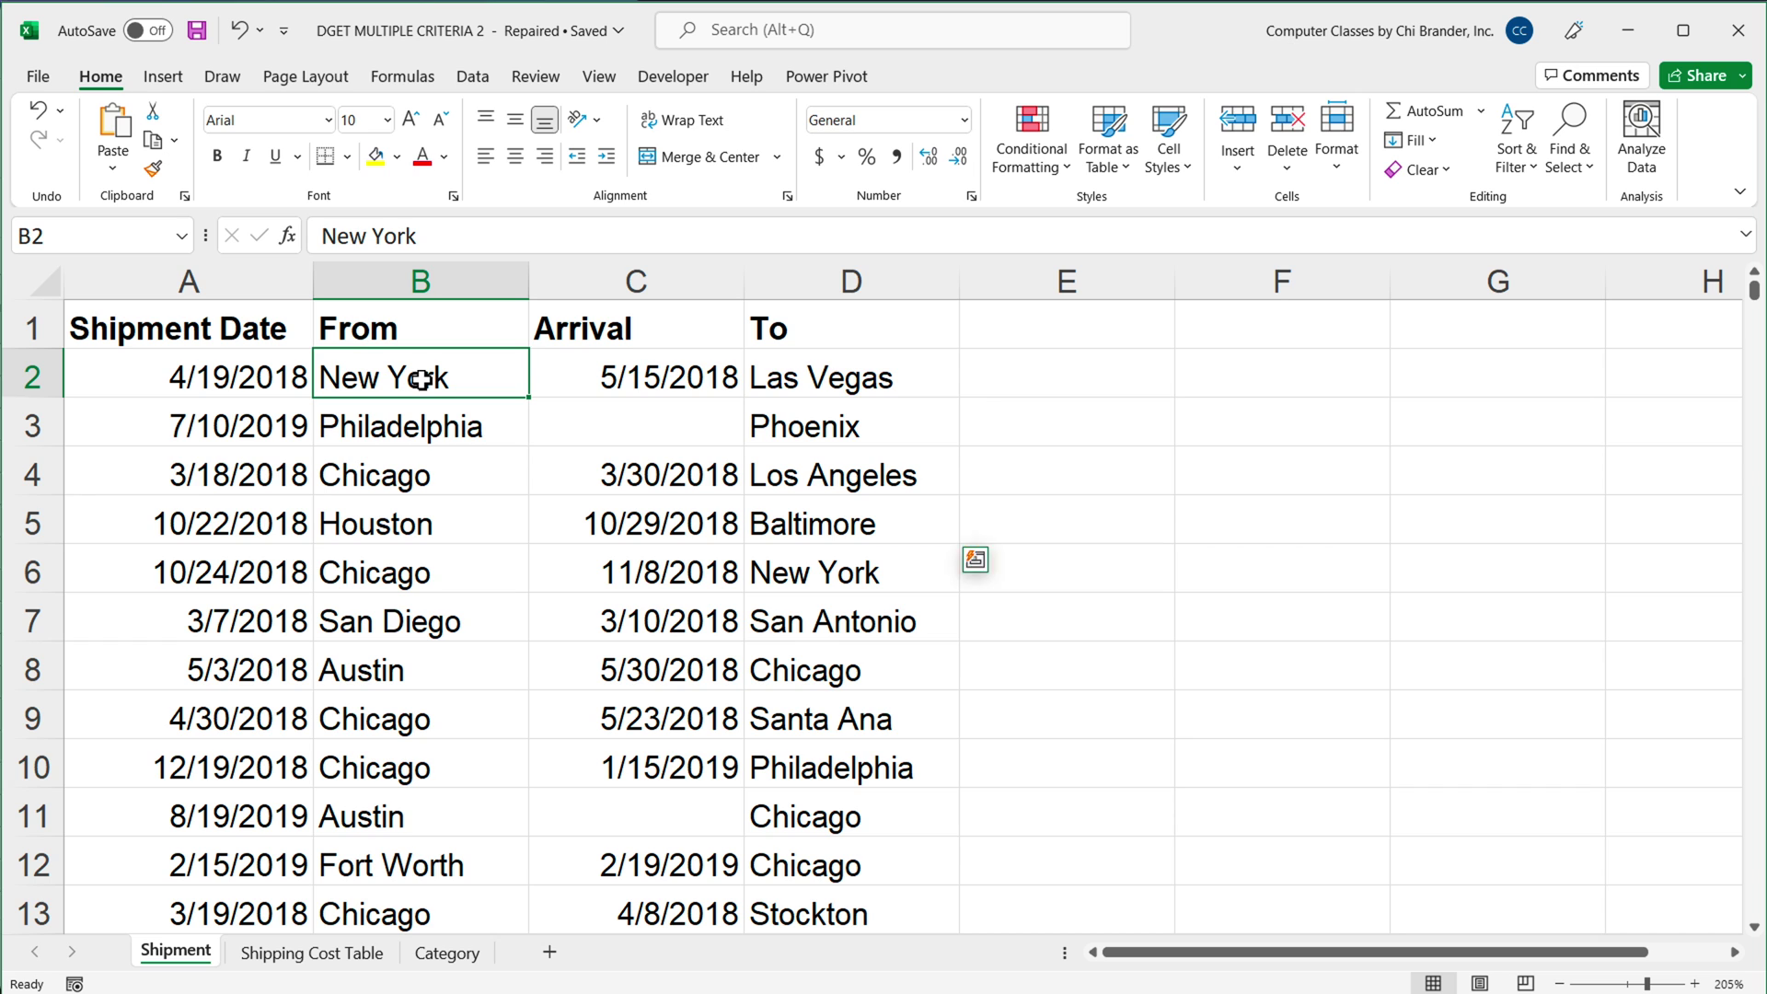
click(842, 382)
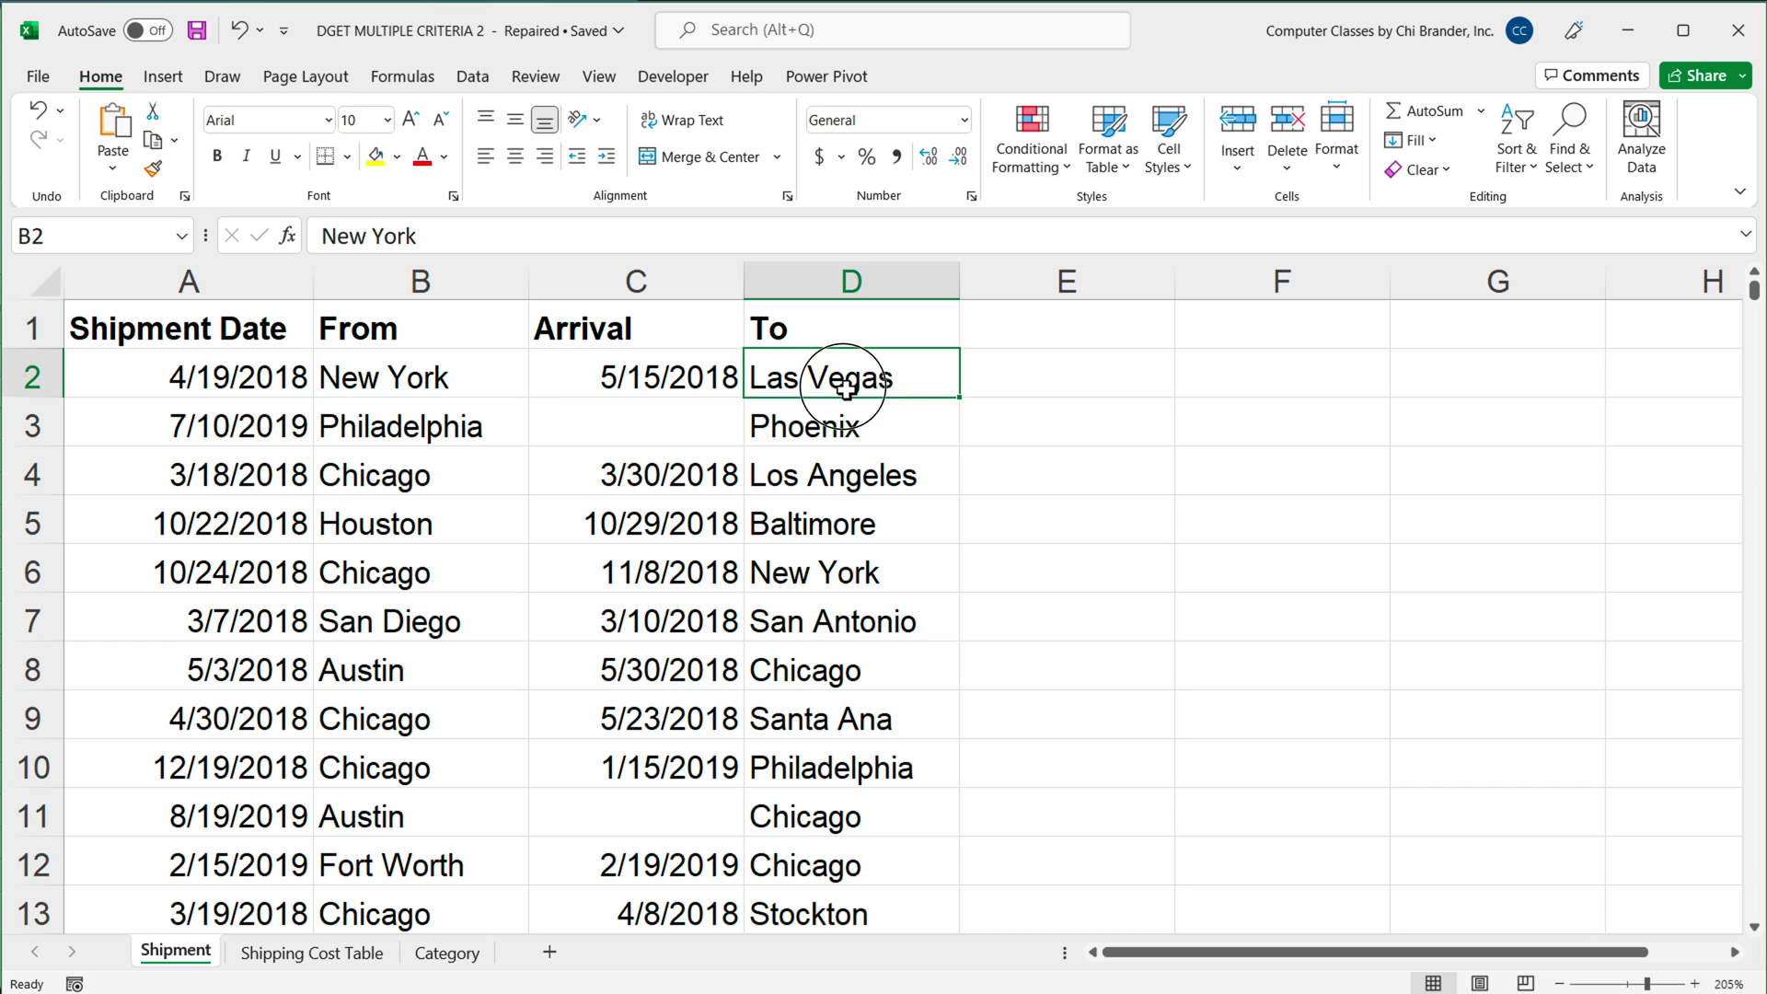
Search the Shipping Cost Table for 'new york' and find the Las Vegas route in row 40 at $1,240.72
click(361, 951)
click(145, 378)
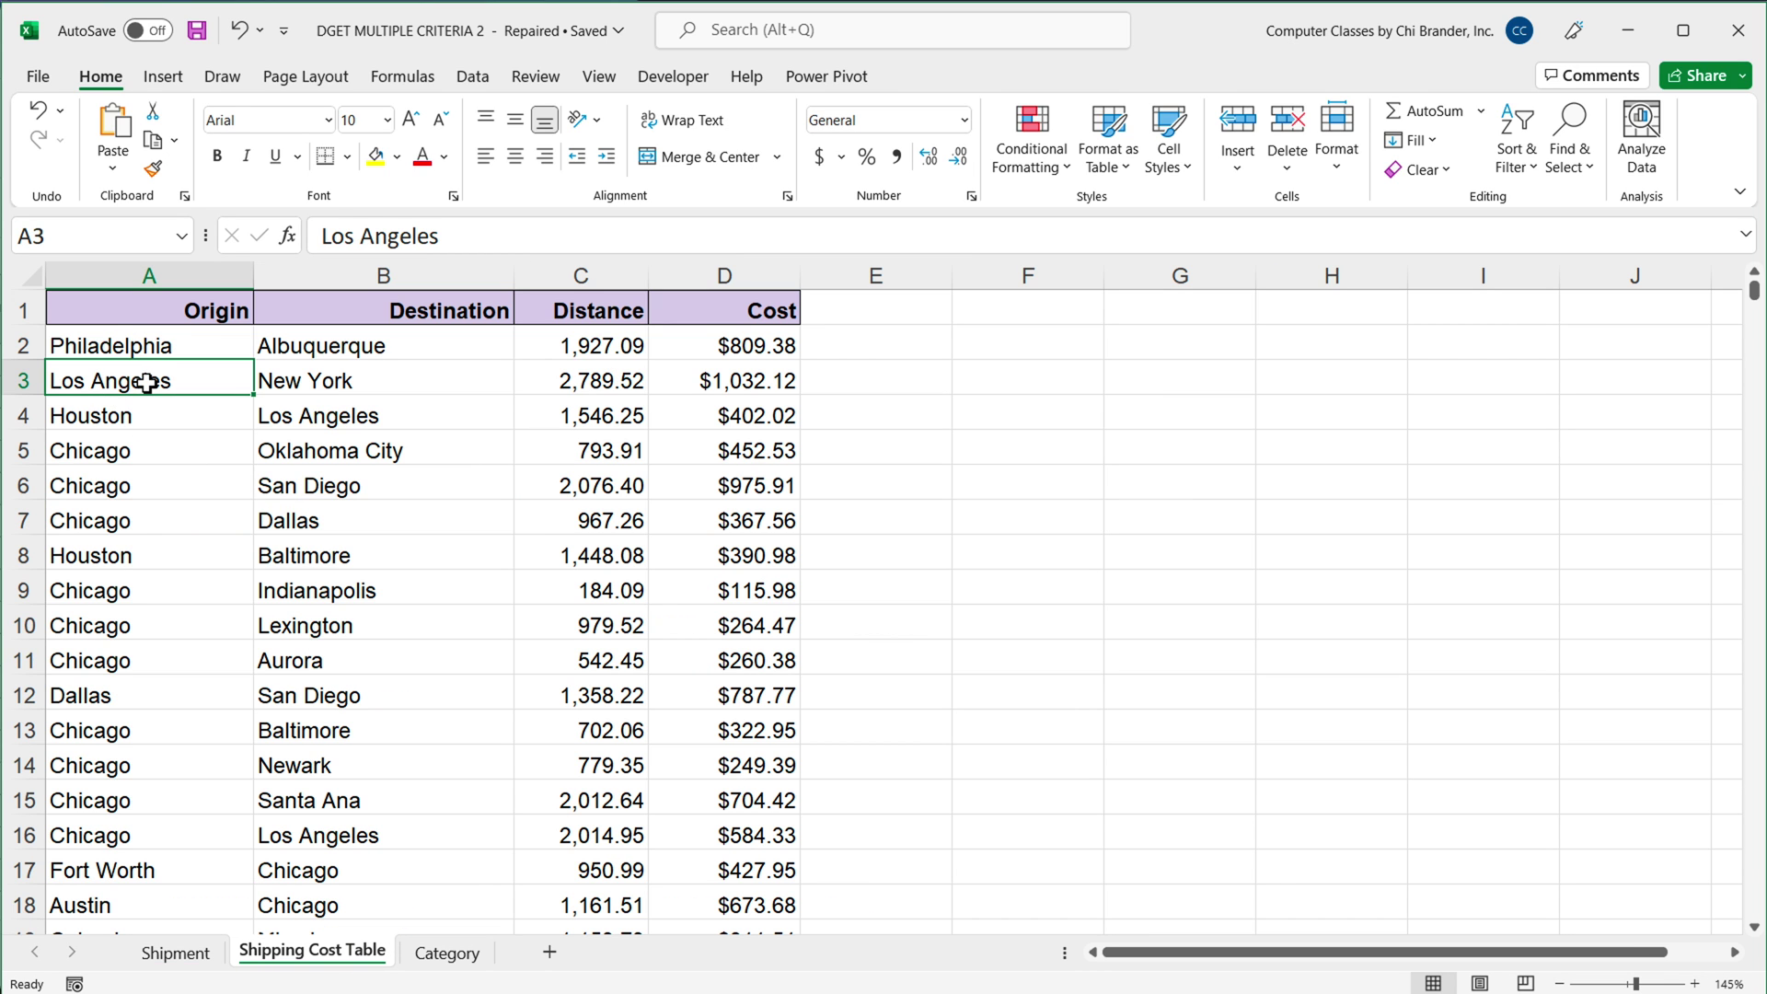
key(ctrl+f)
text(new york)
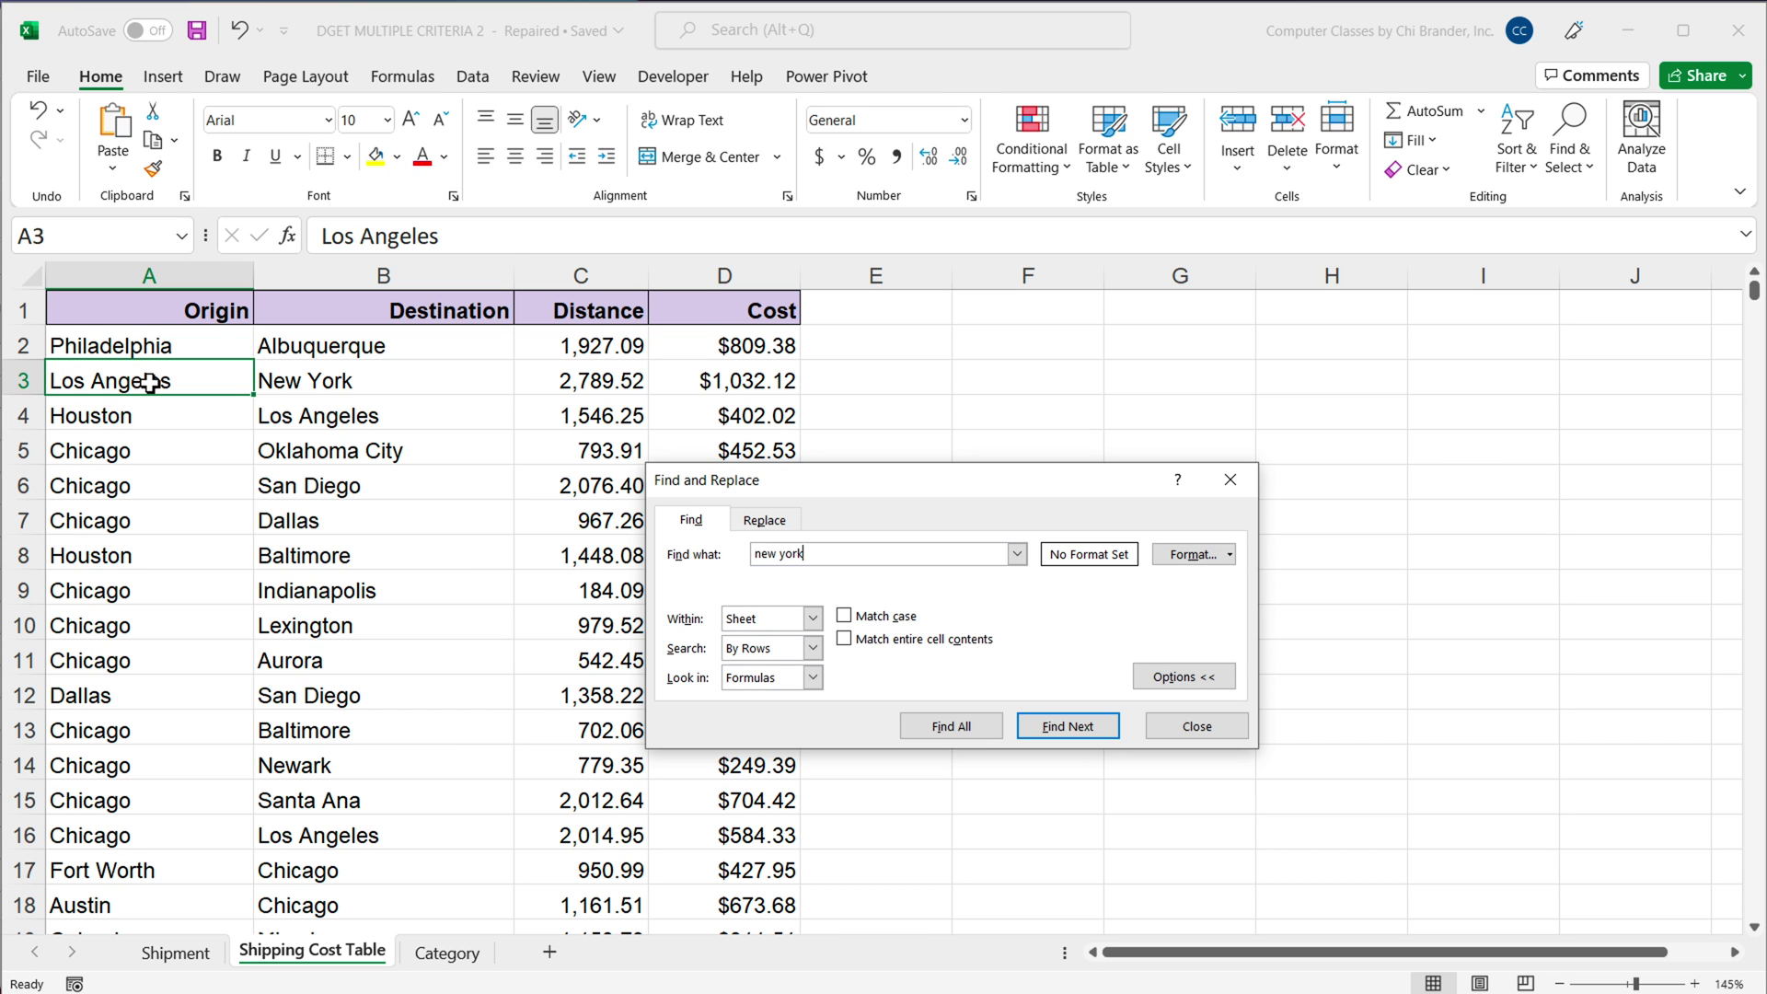
key(Return)
click(1068, 726)
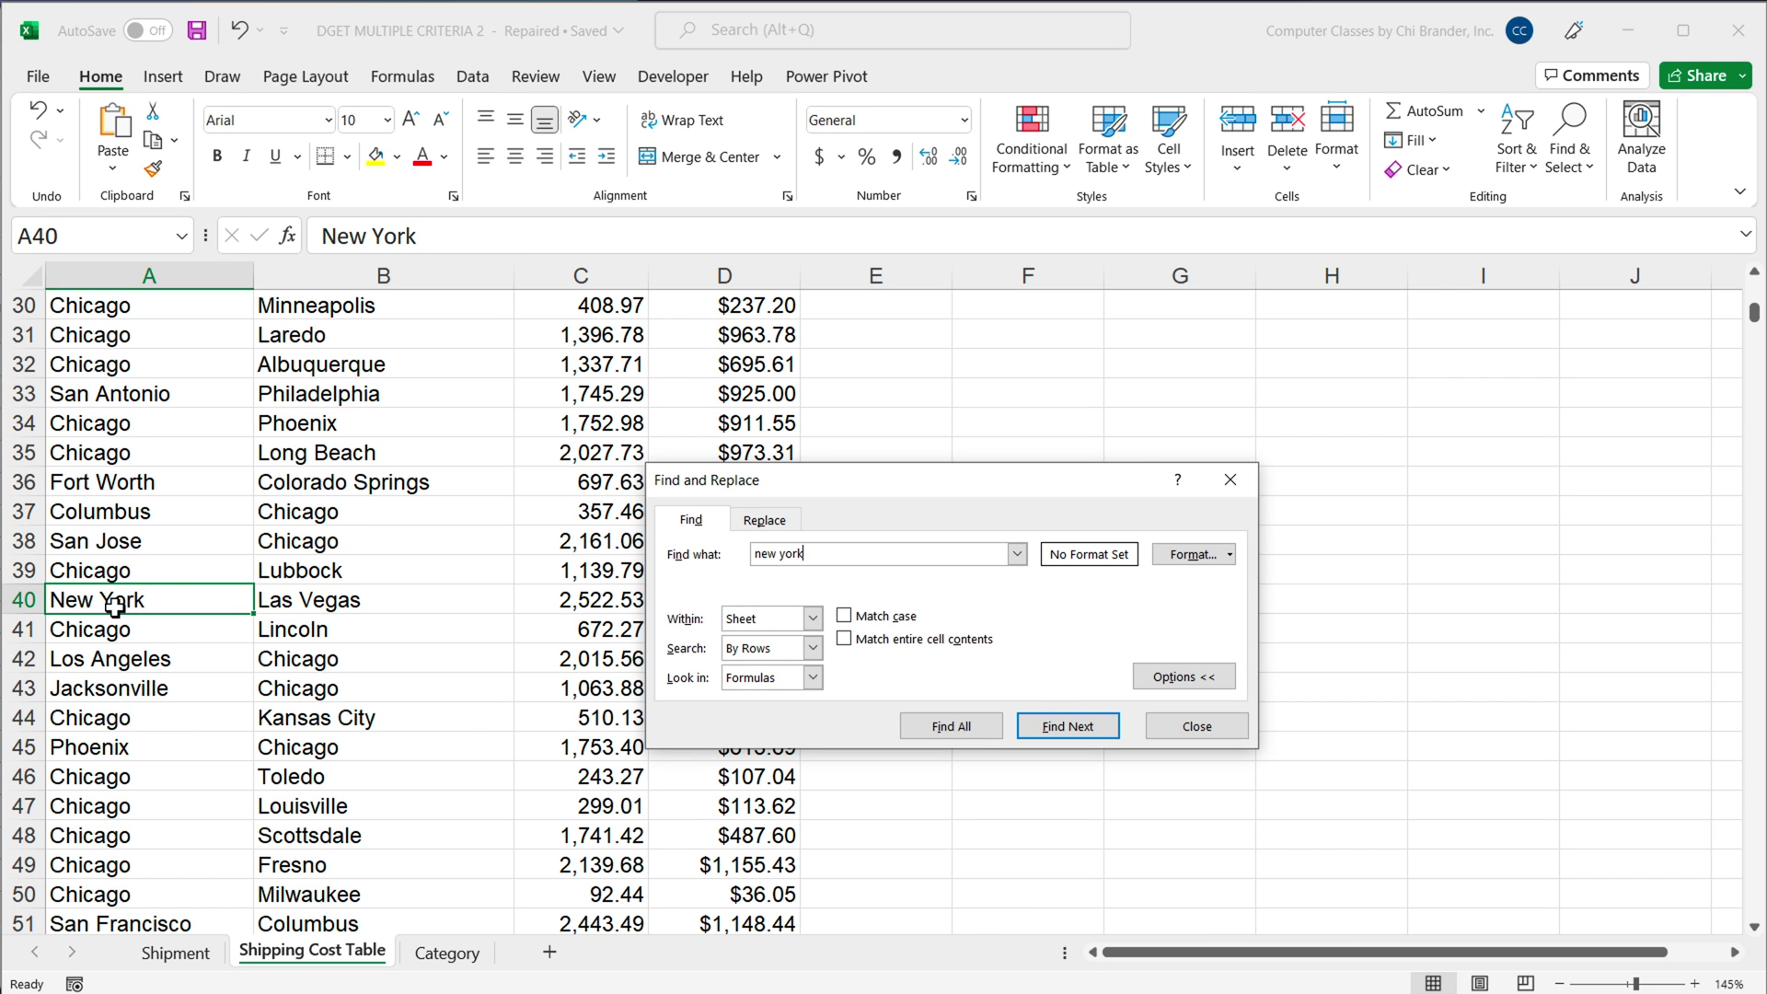
click(1194, 723)
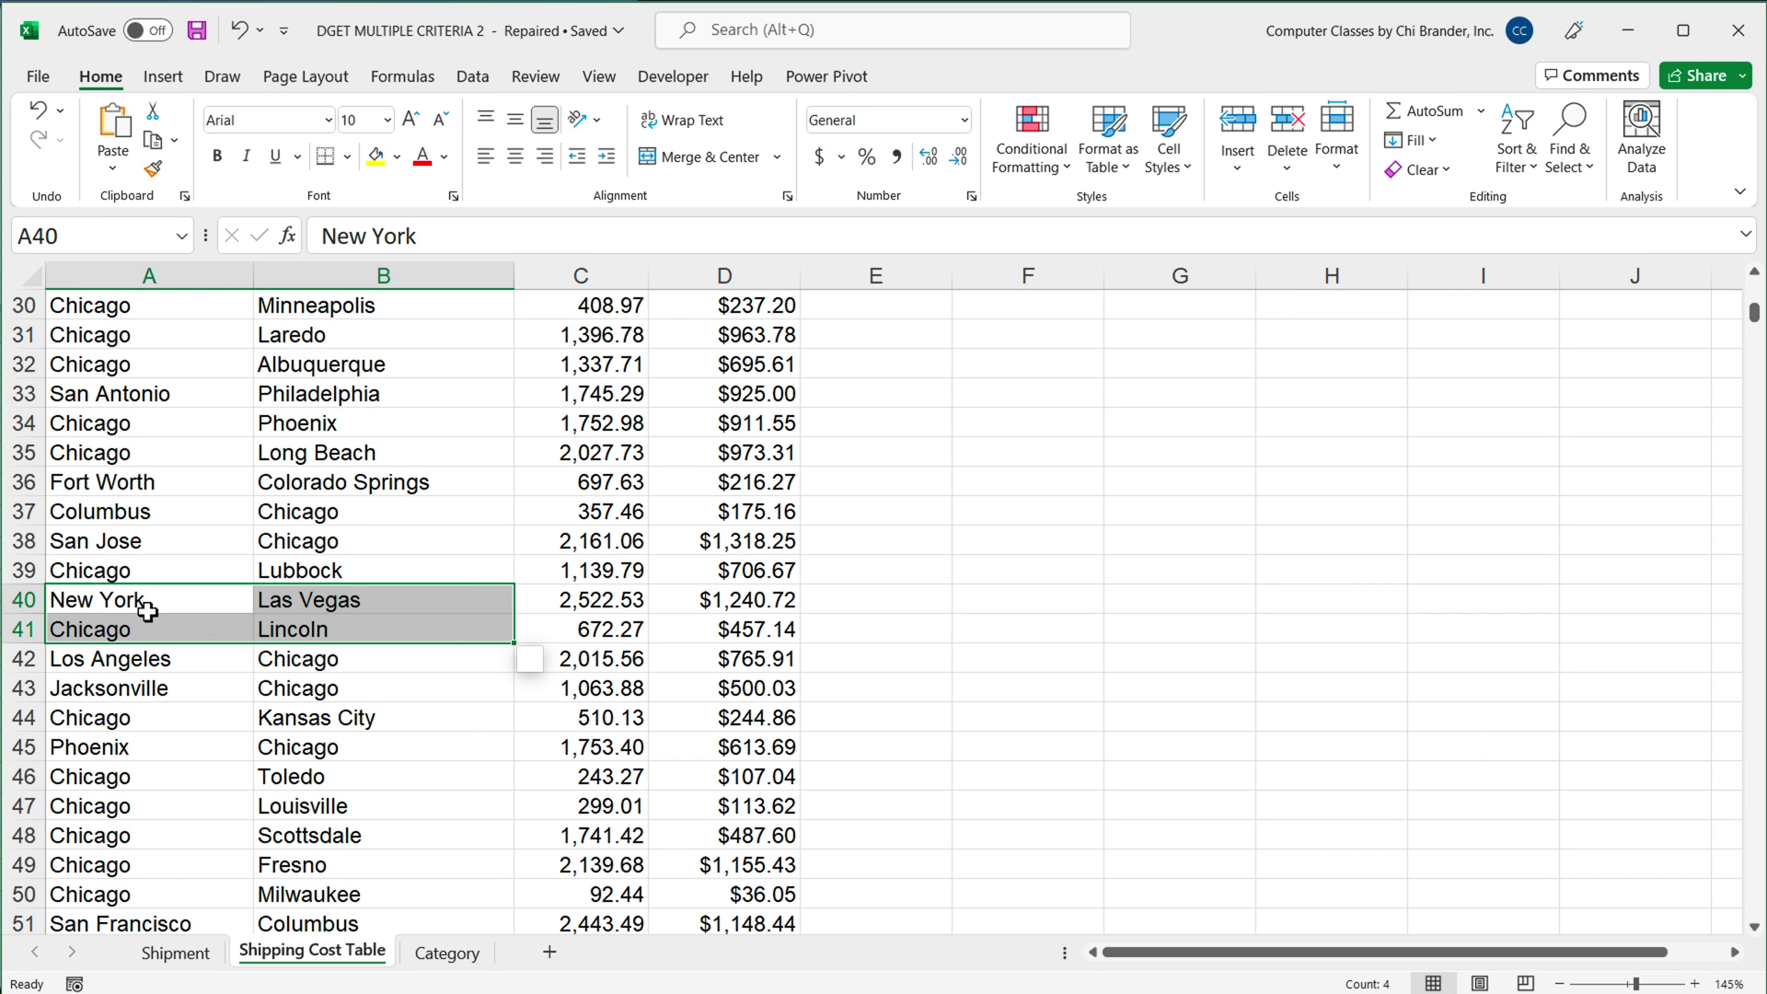
click(208, 606)
drag(208, 606, 347, 601)
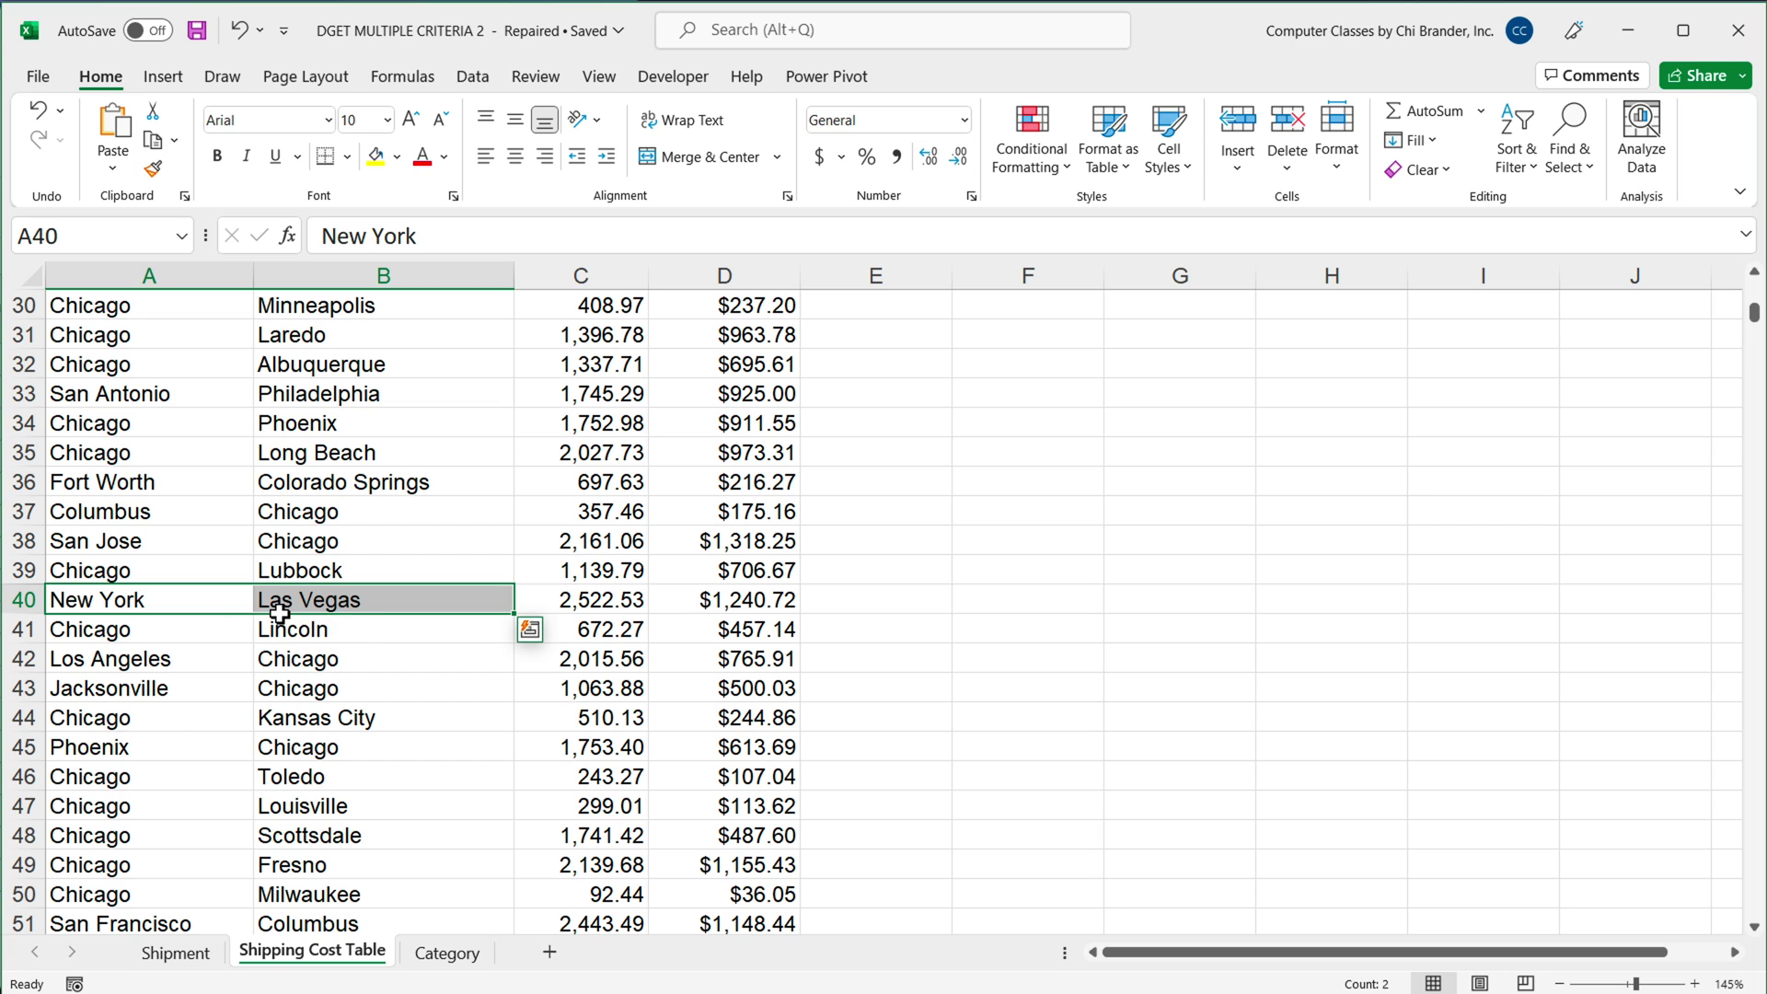
click(780, 609)
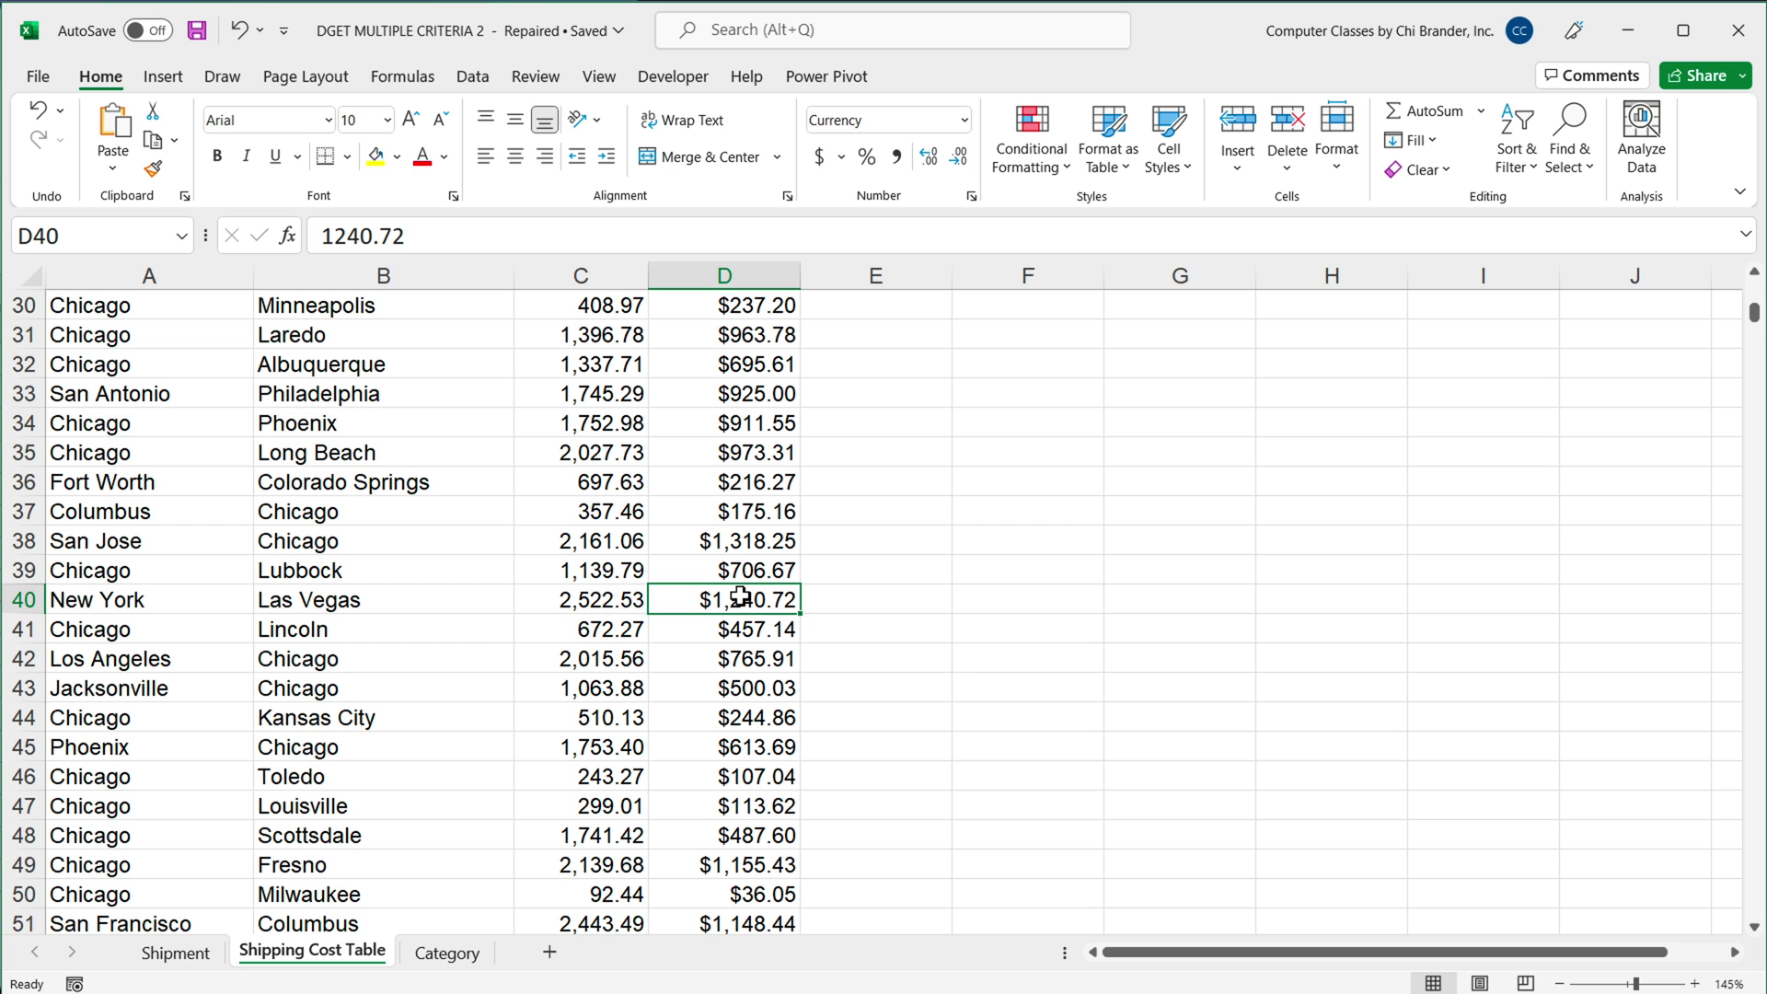
scroll(742, 597, up, 10)
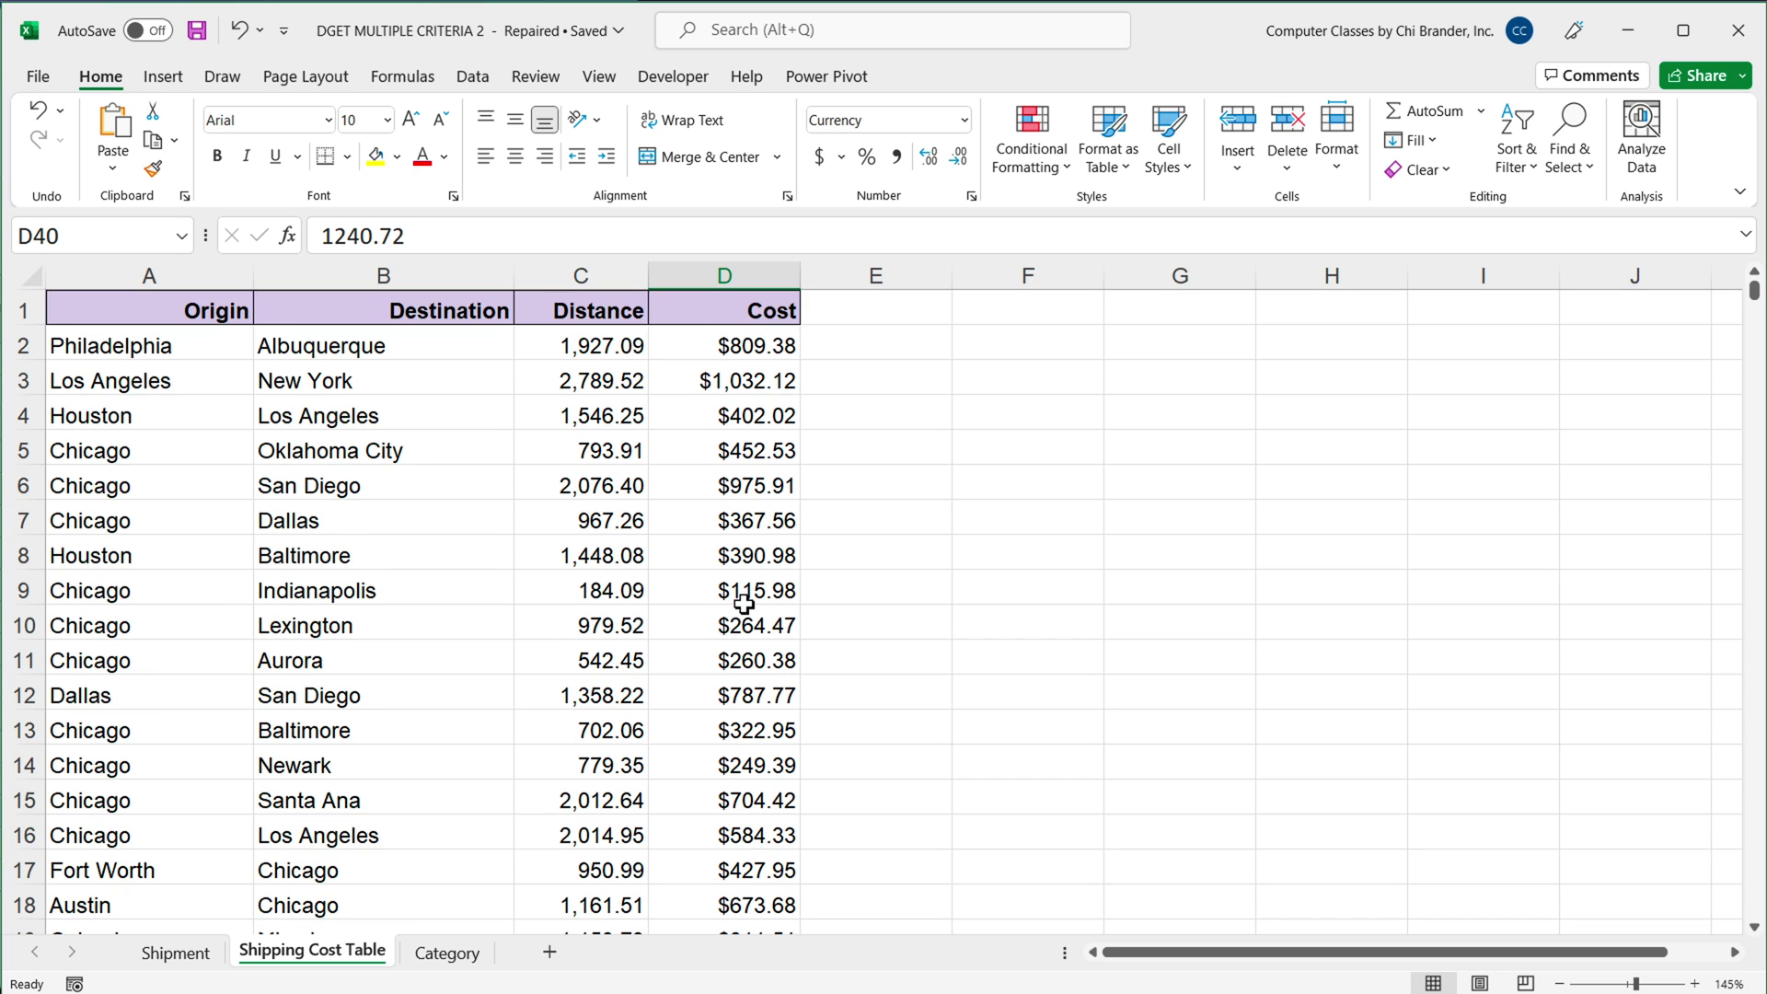
Select the Origin header in cell A1 of the Shipping Cost Table
click(212, 317)
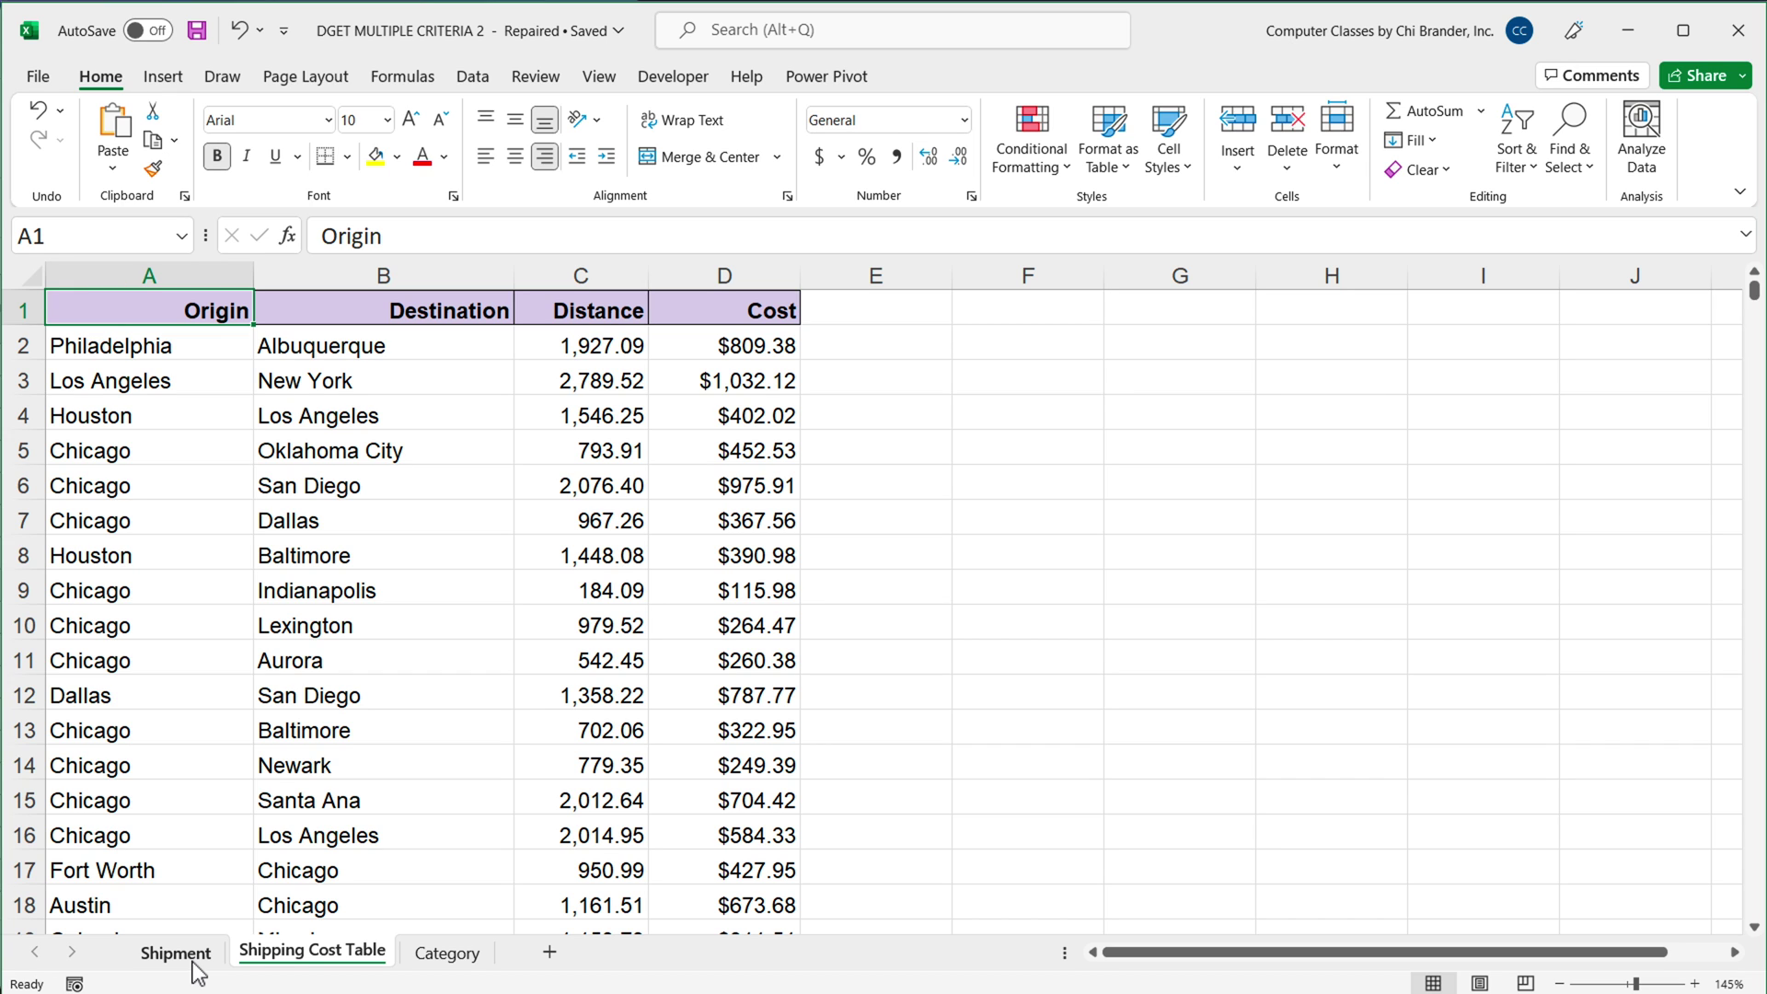
Convert the Shipment range A1:D200 with headers into a table named shipments
click(194, 961)
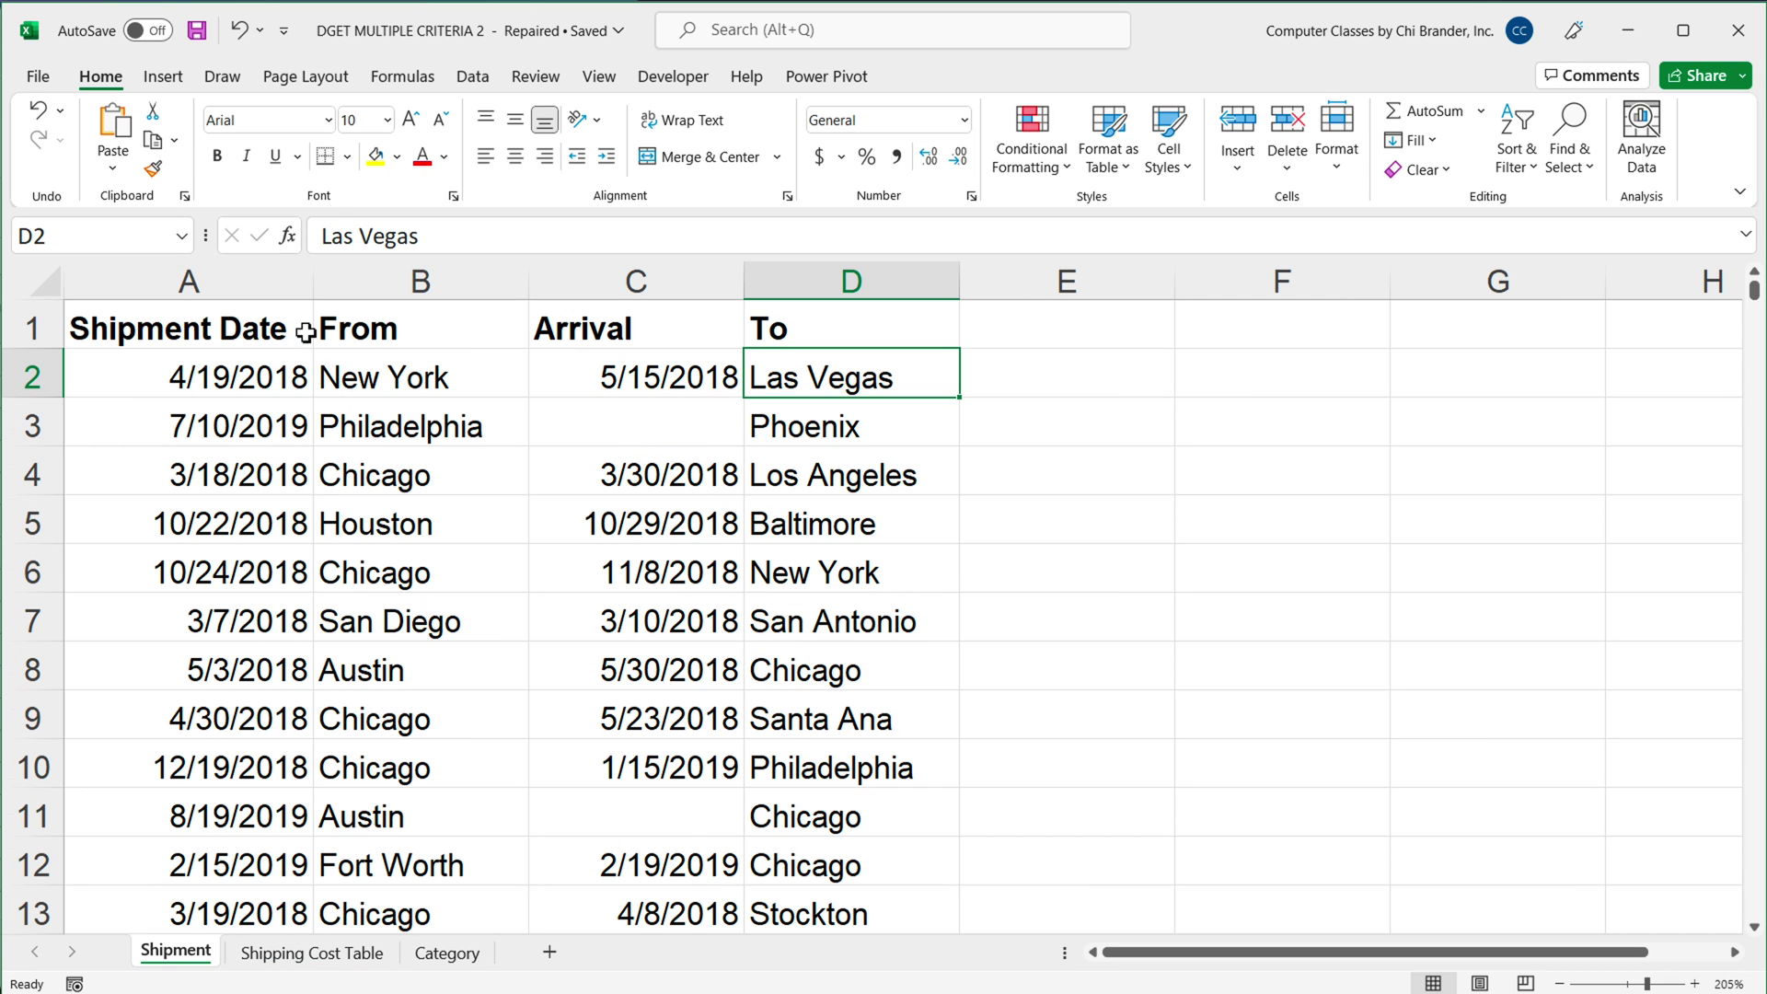
click(212, 327)
scroll(265, 327, up, 4)
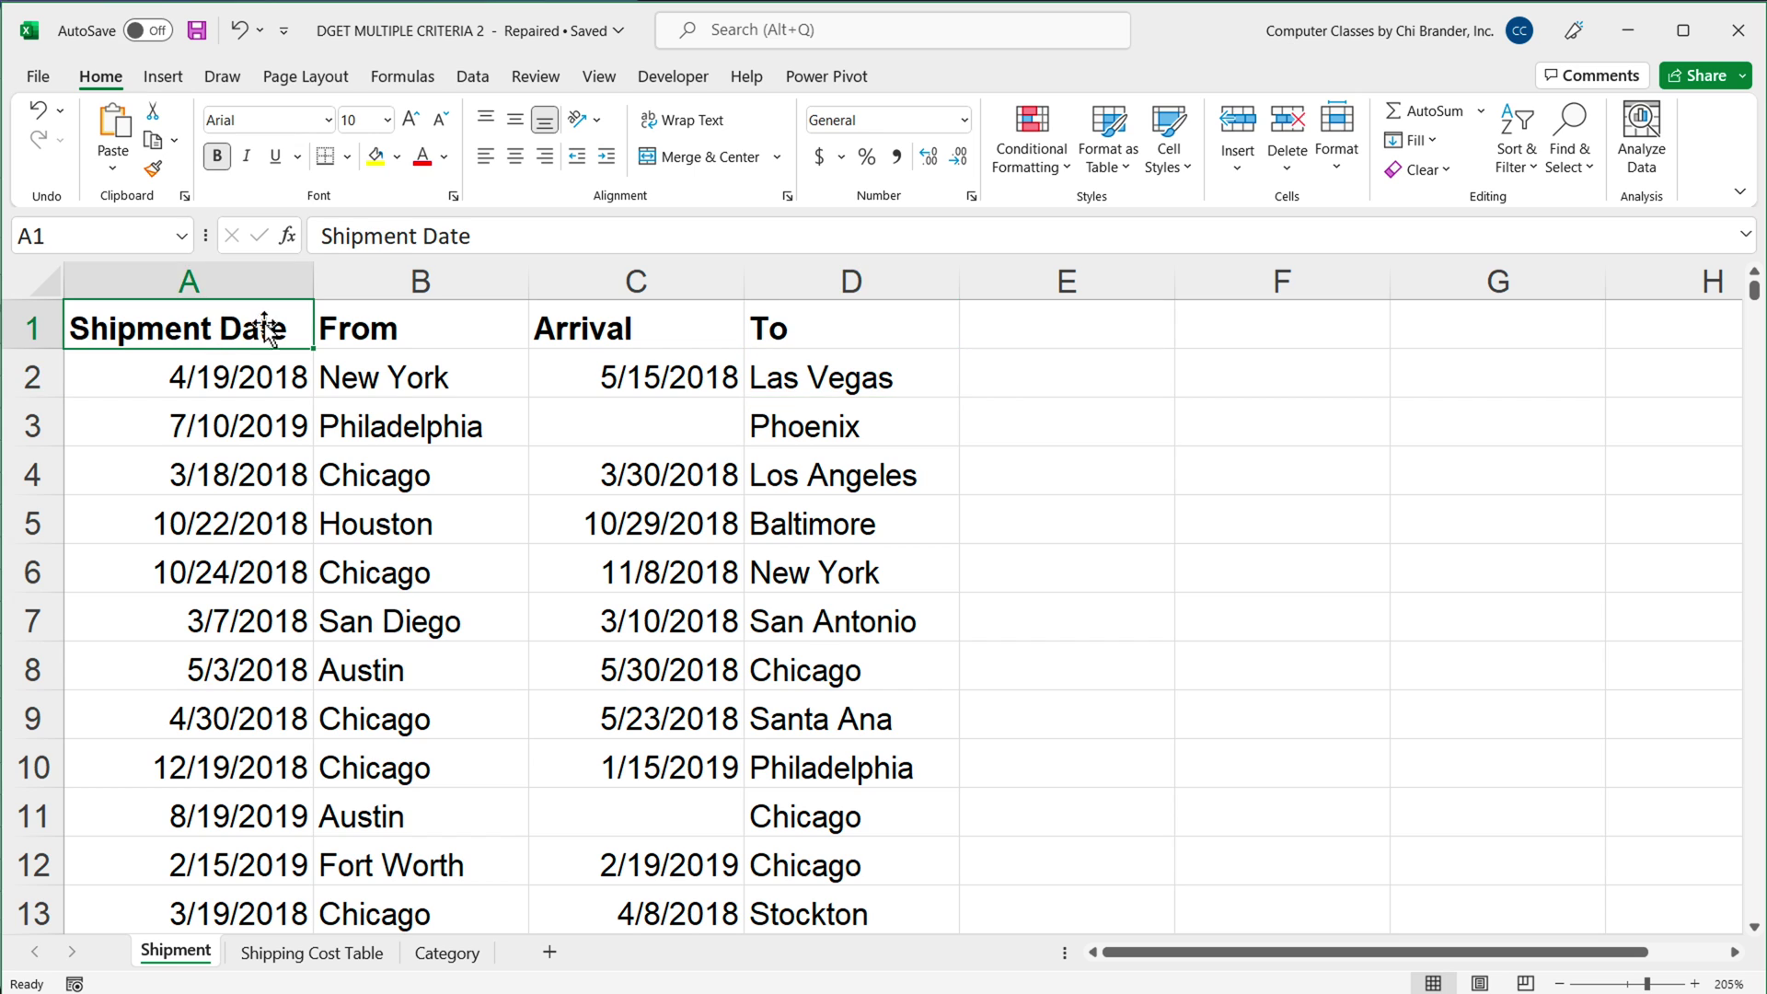
click(168, 85)
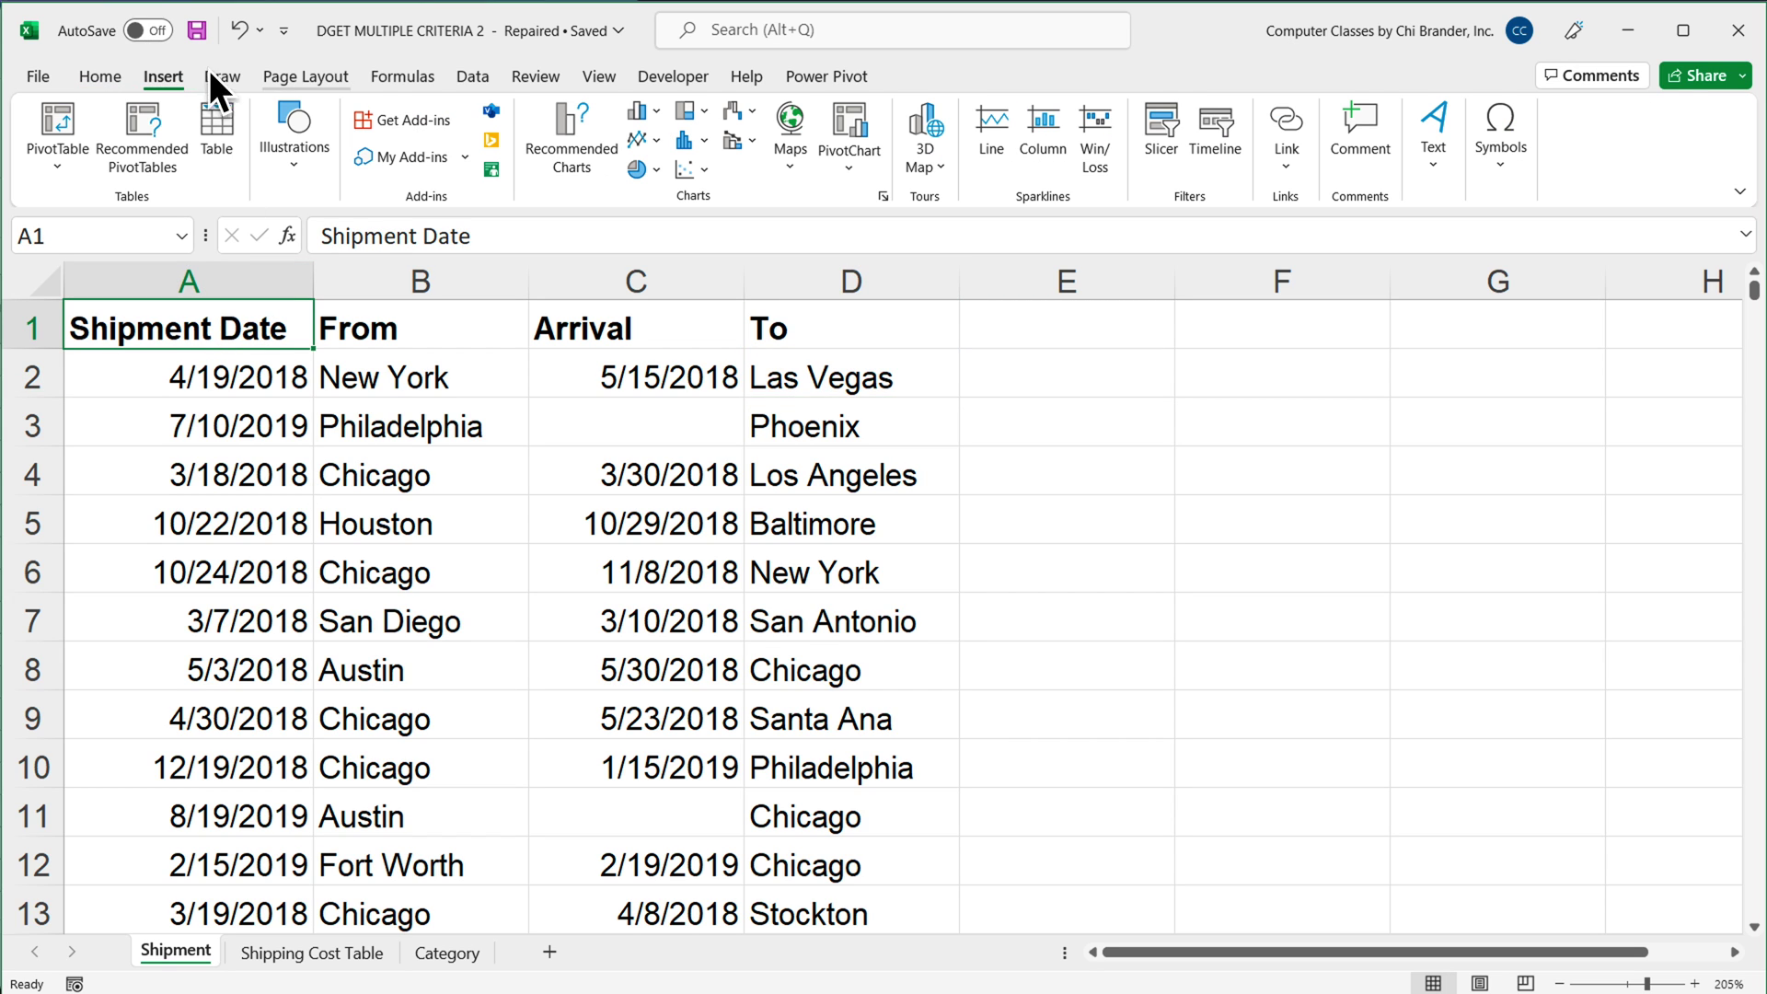
click(226, 154)
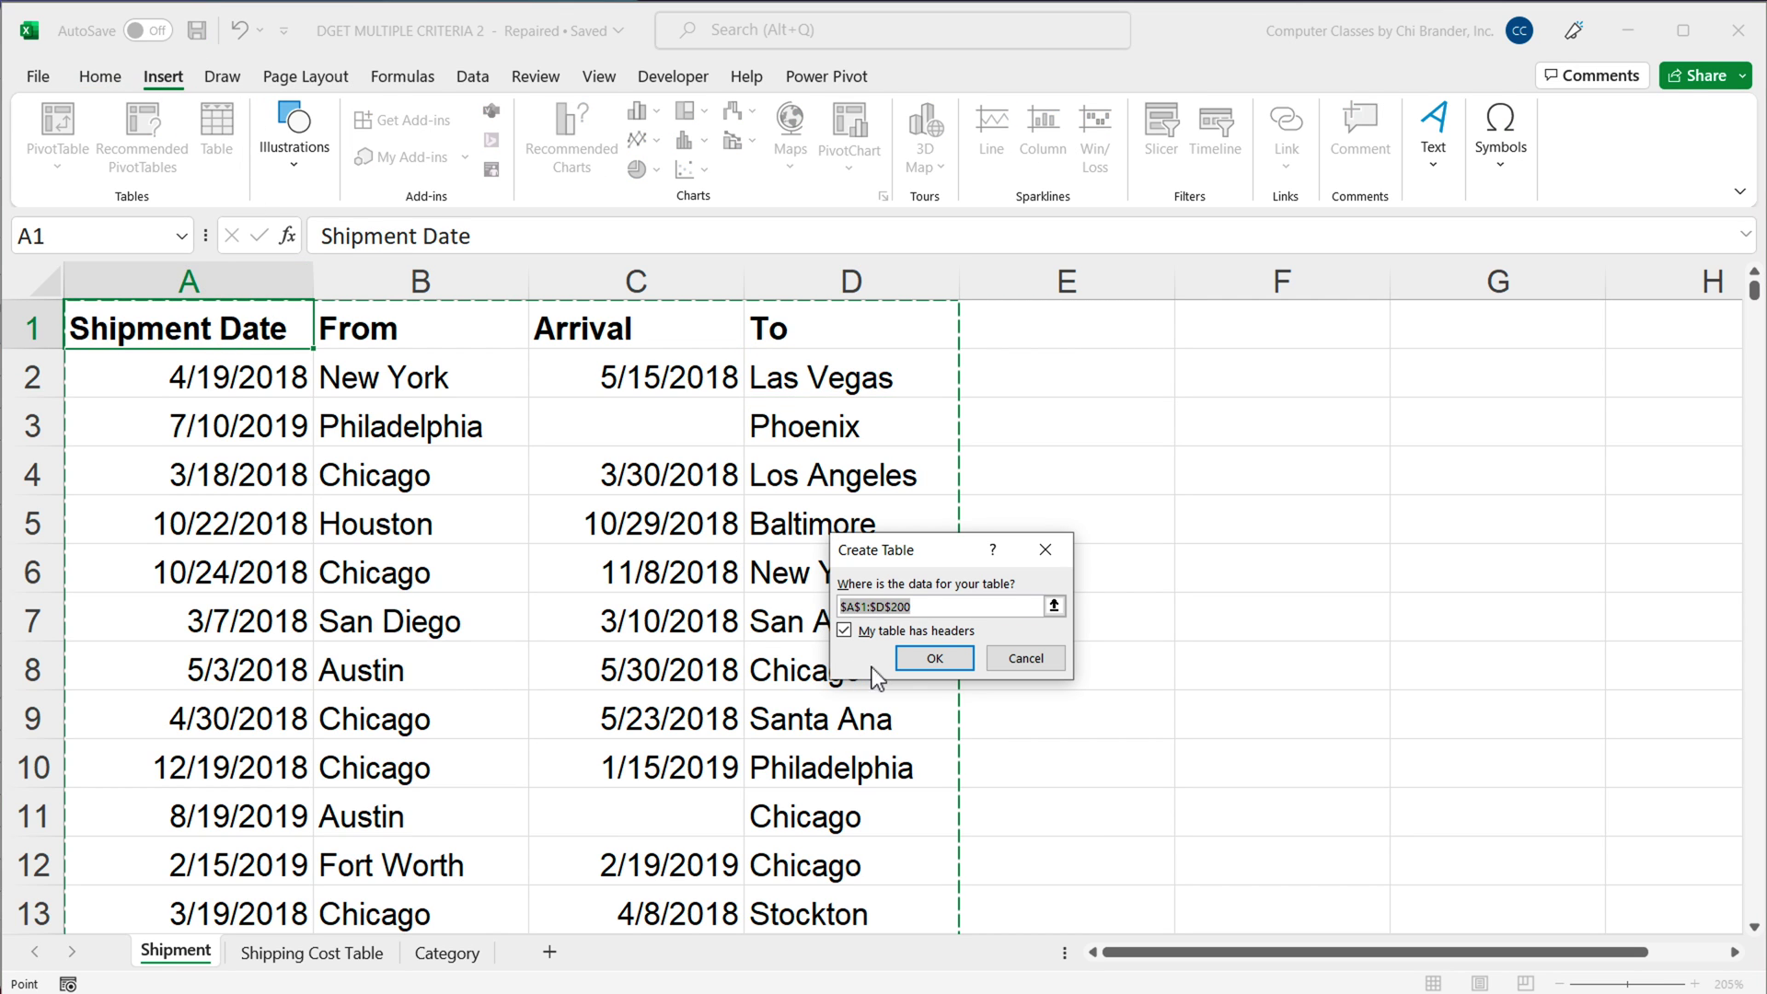
click(935, 659)
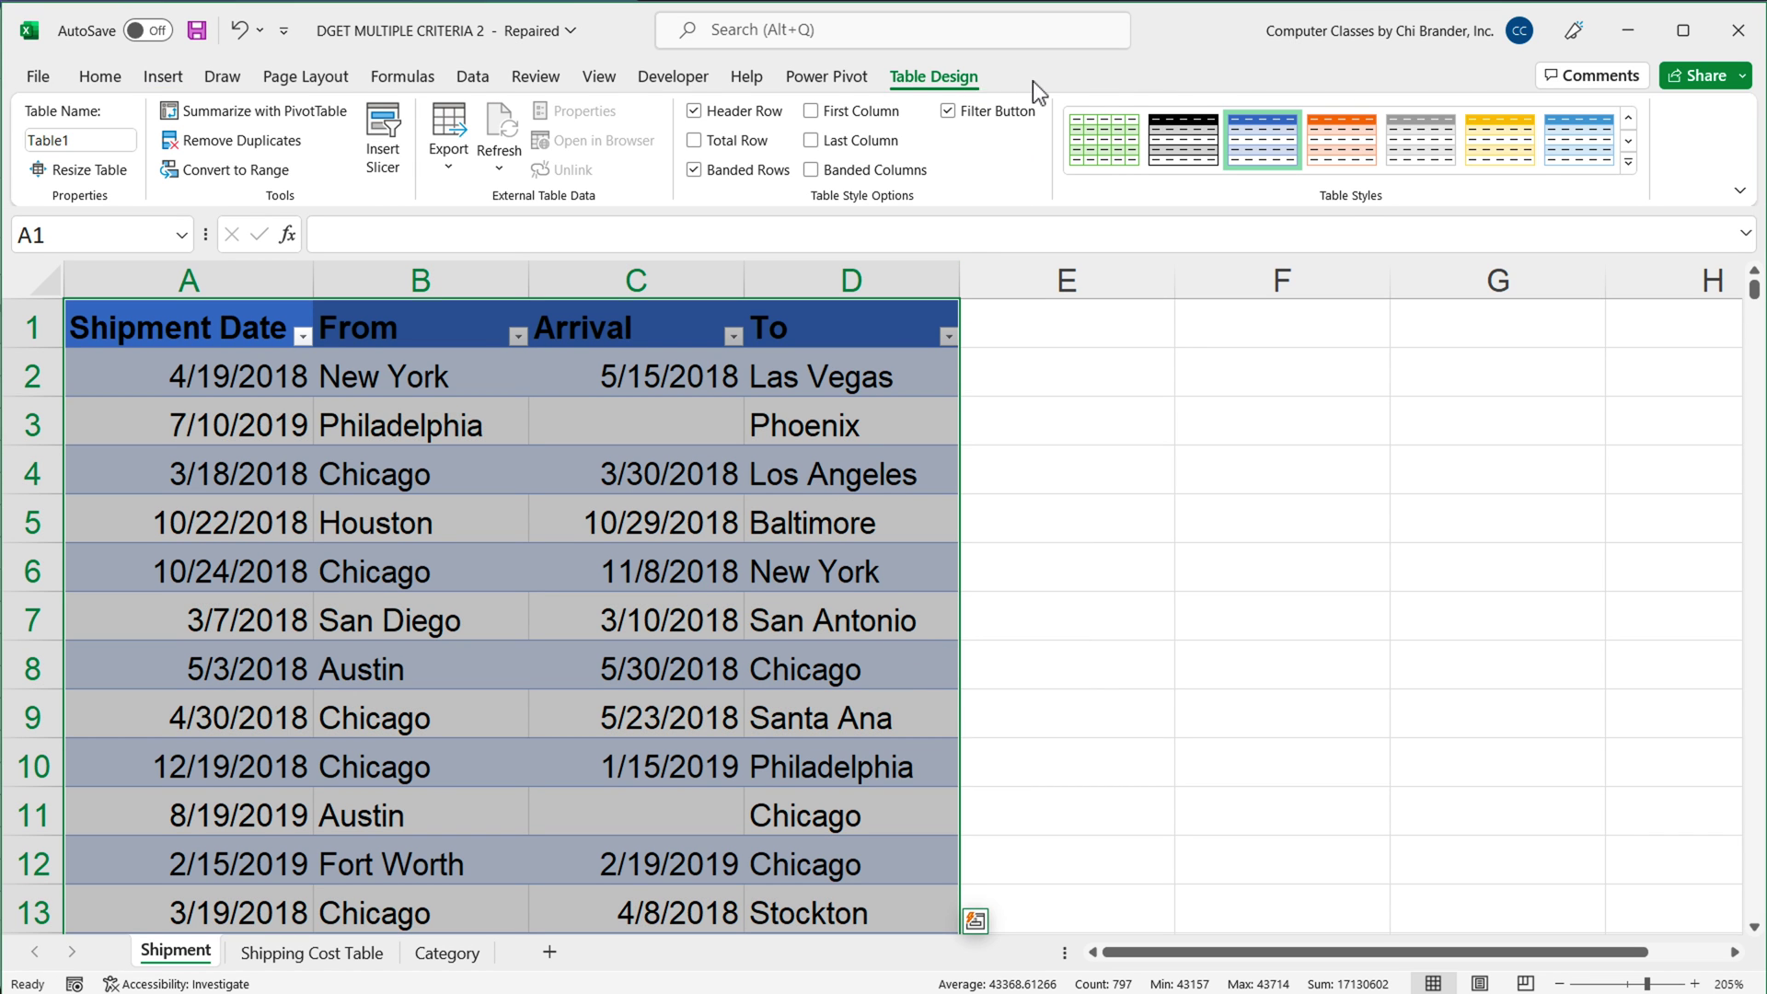
click(107, 143)
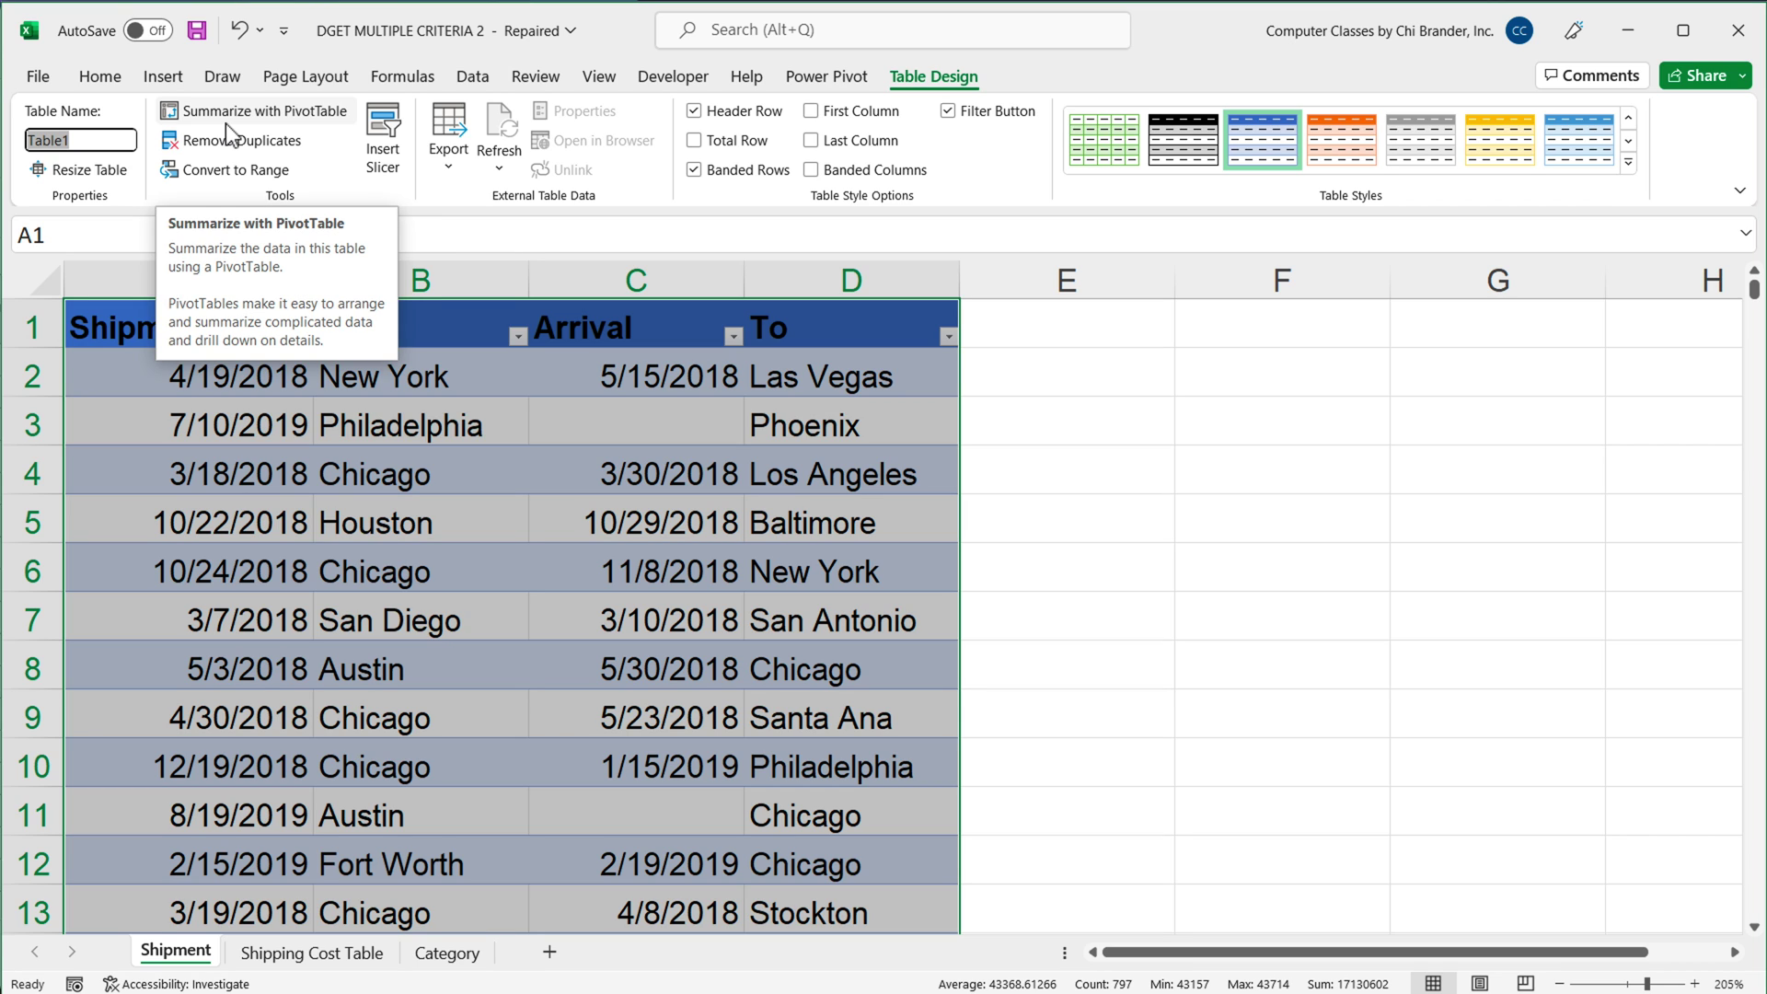
text(shipmen)
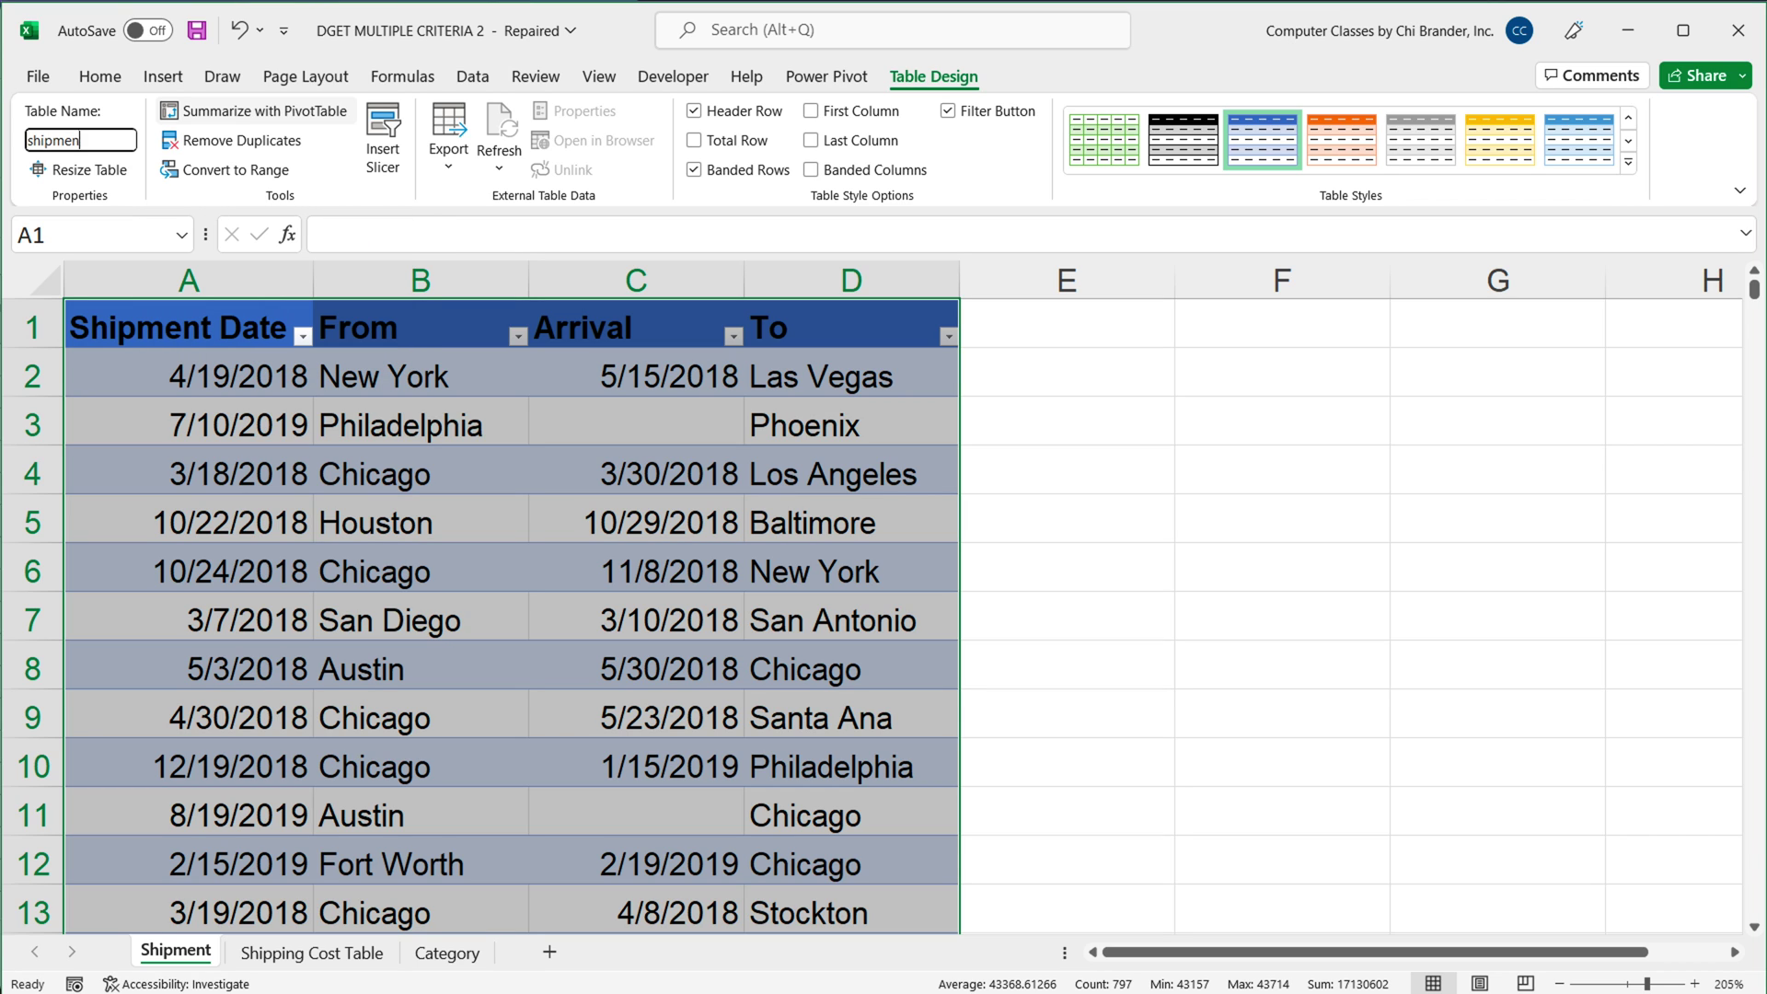
text(ts)
key(Return)
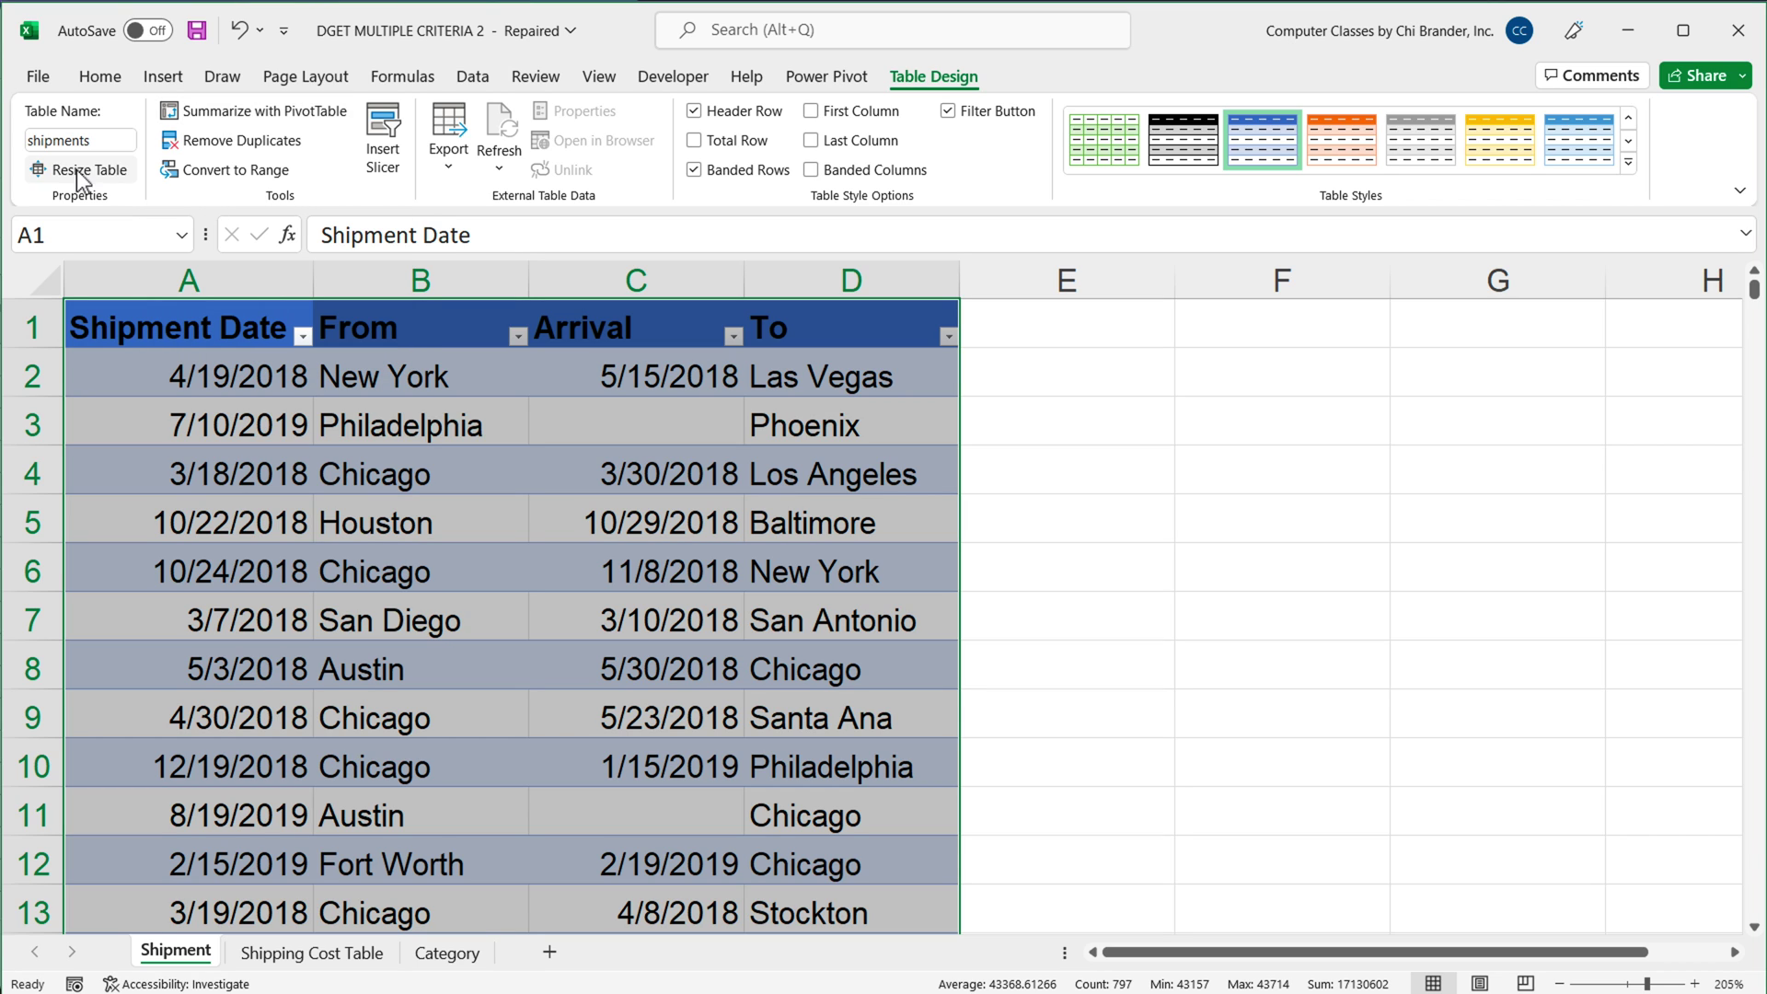
Convert the Shipping Cost Table range A1:D126 into a table named shippingcost, fixing a typo in the name
click(326, 963)
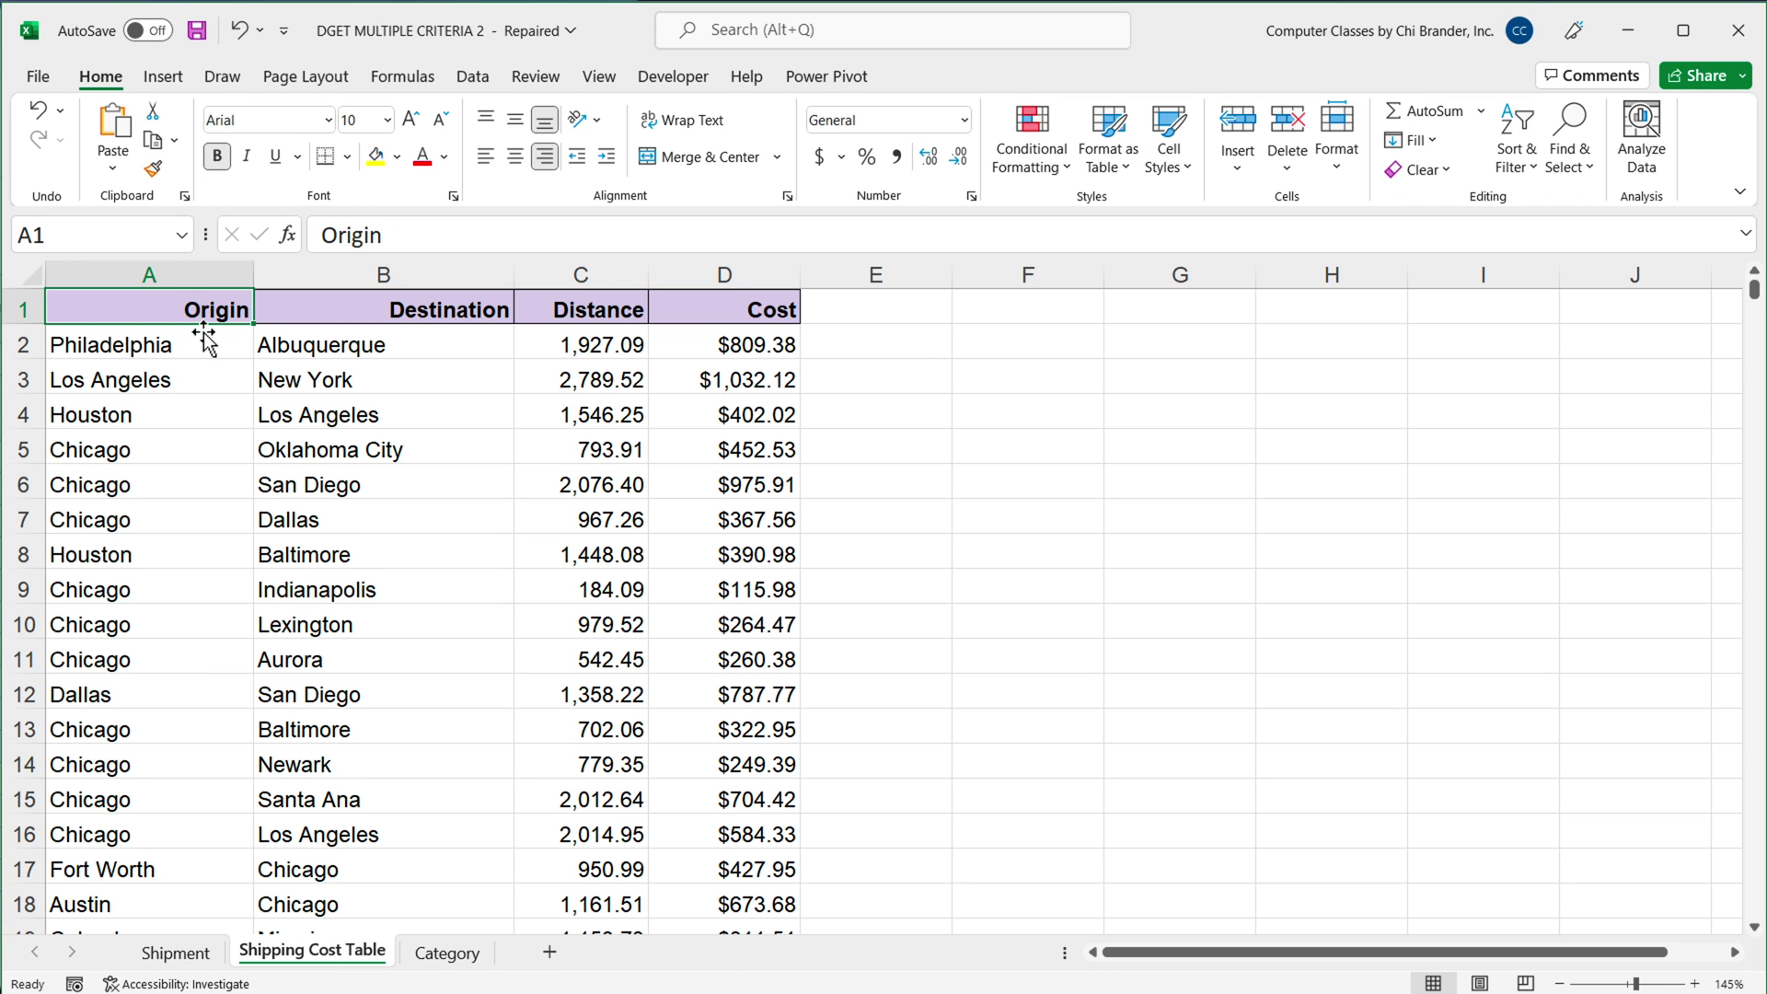
click(164, 81)
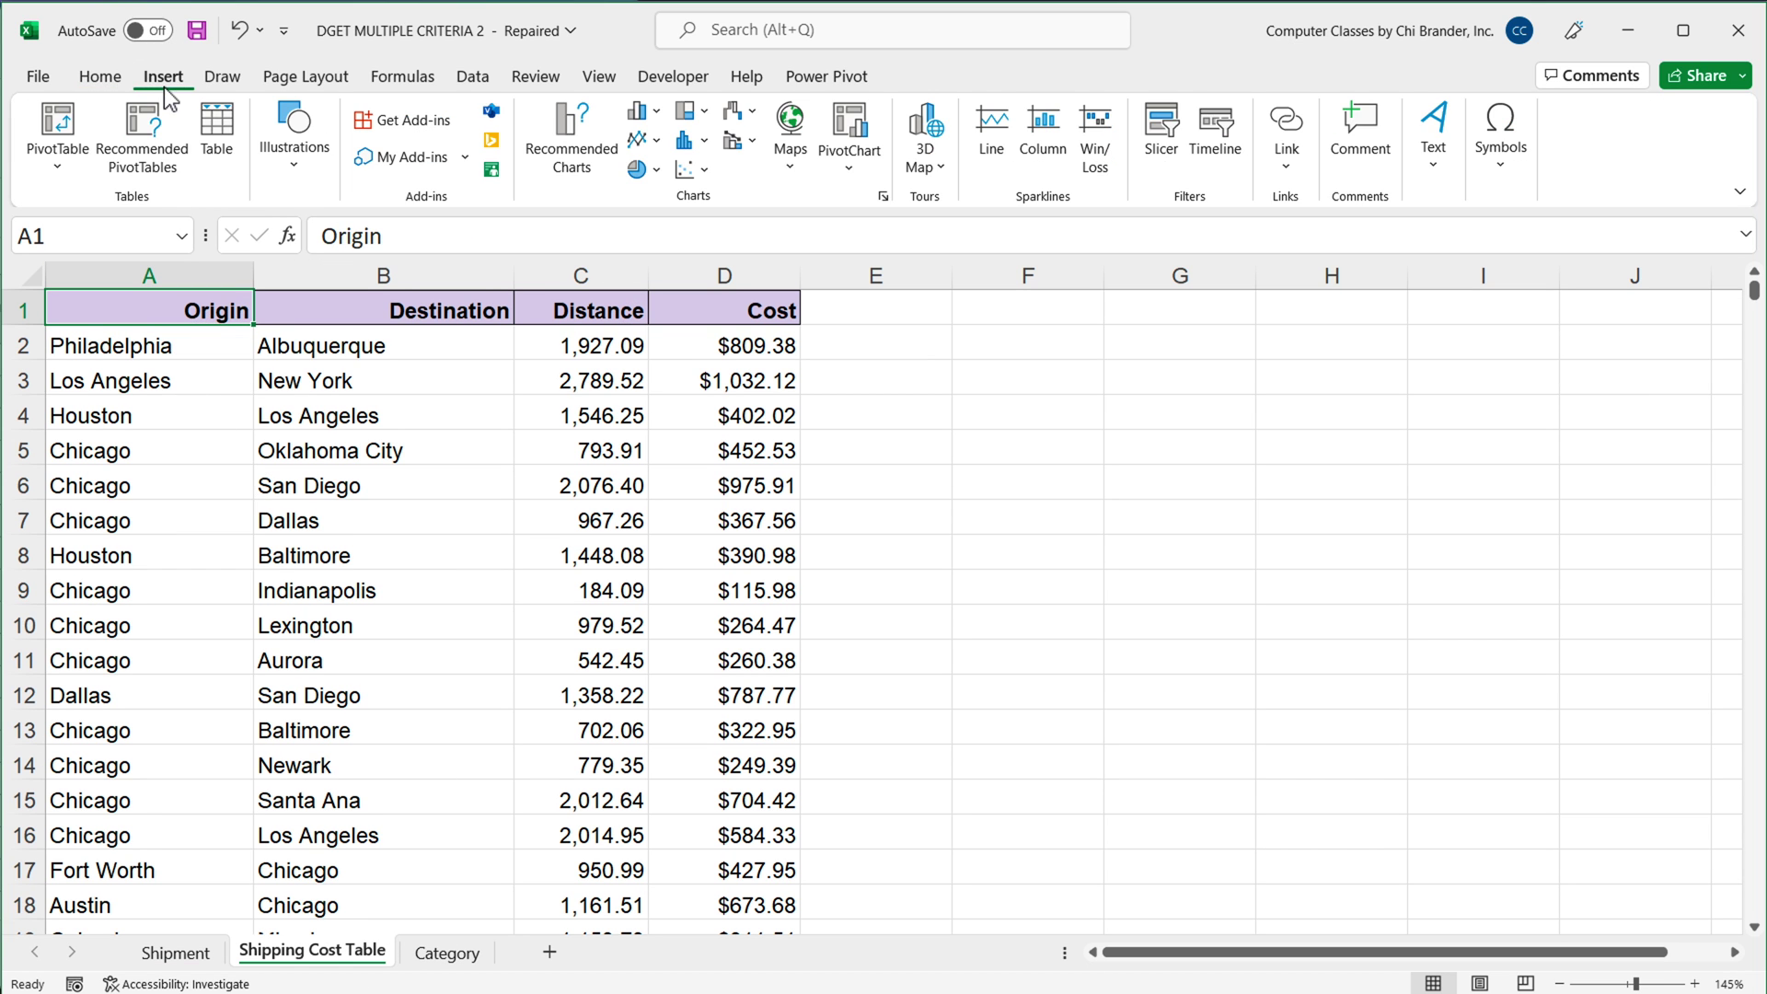
click(216, 133)
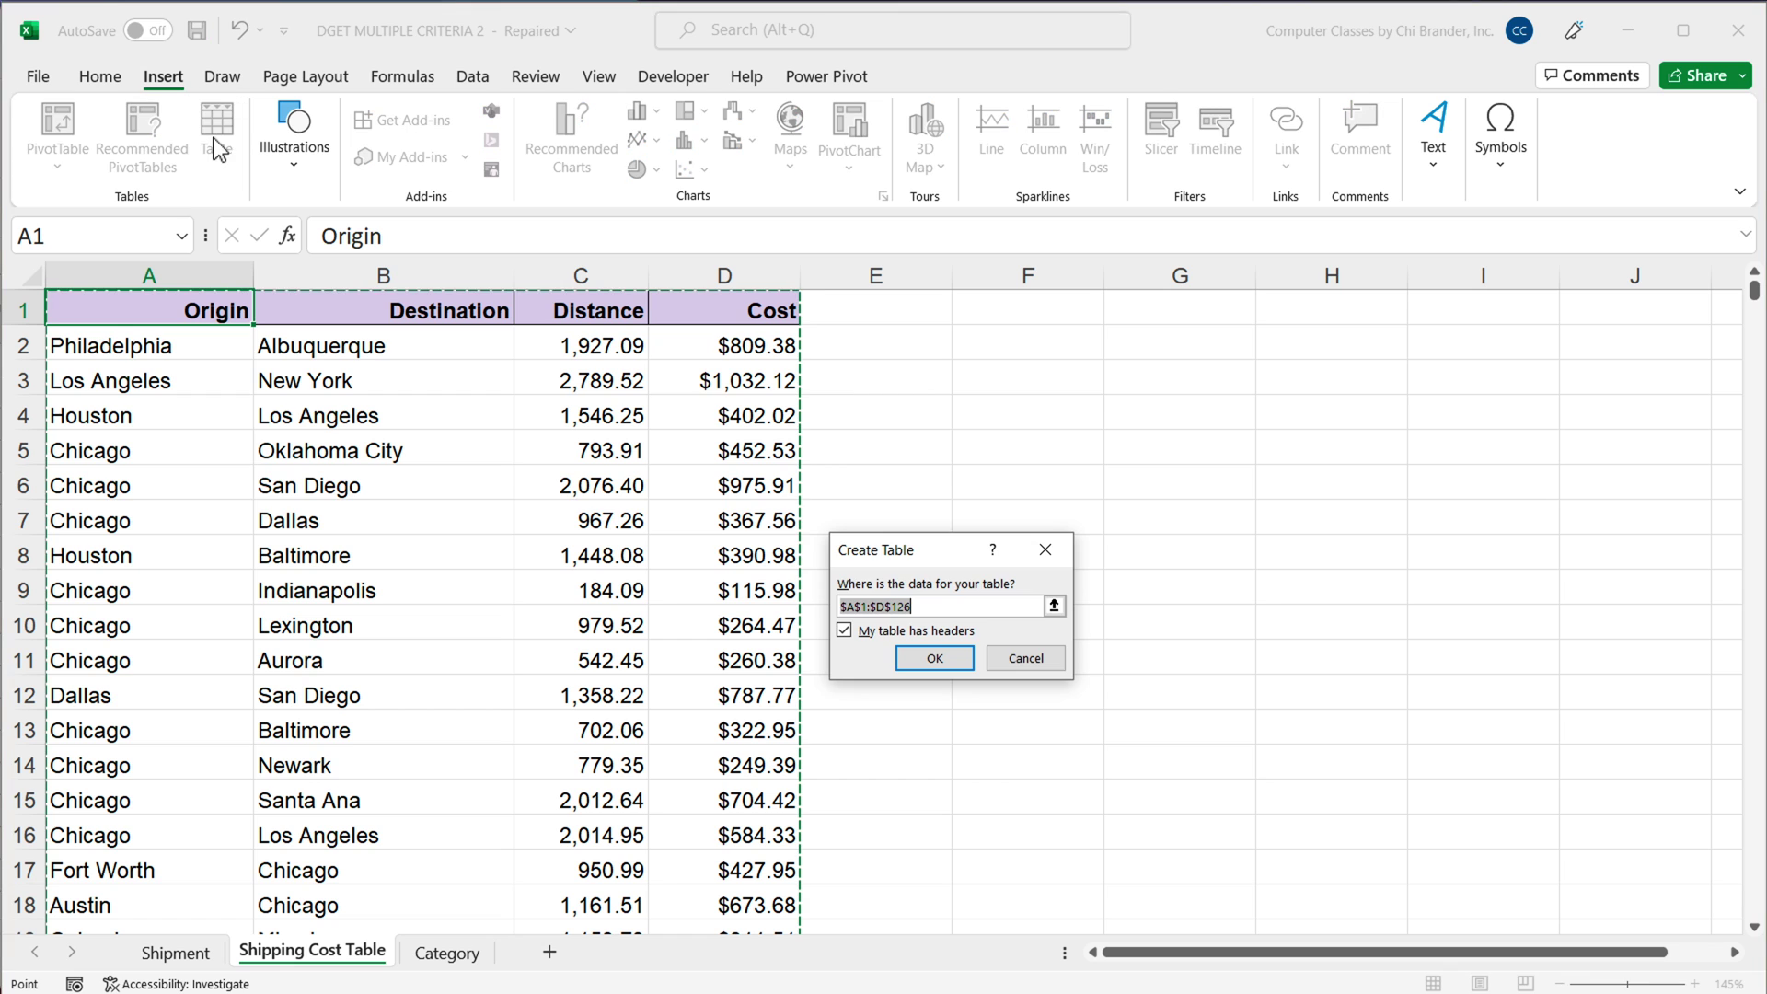
click(928, 662)
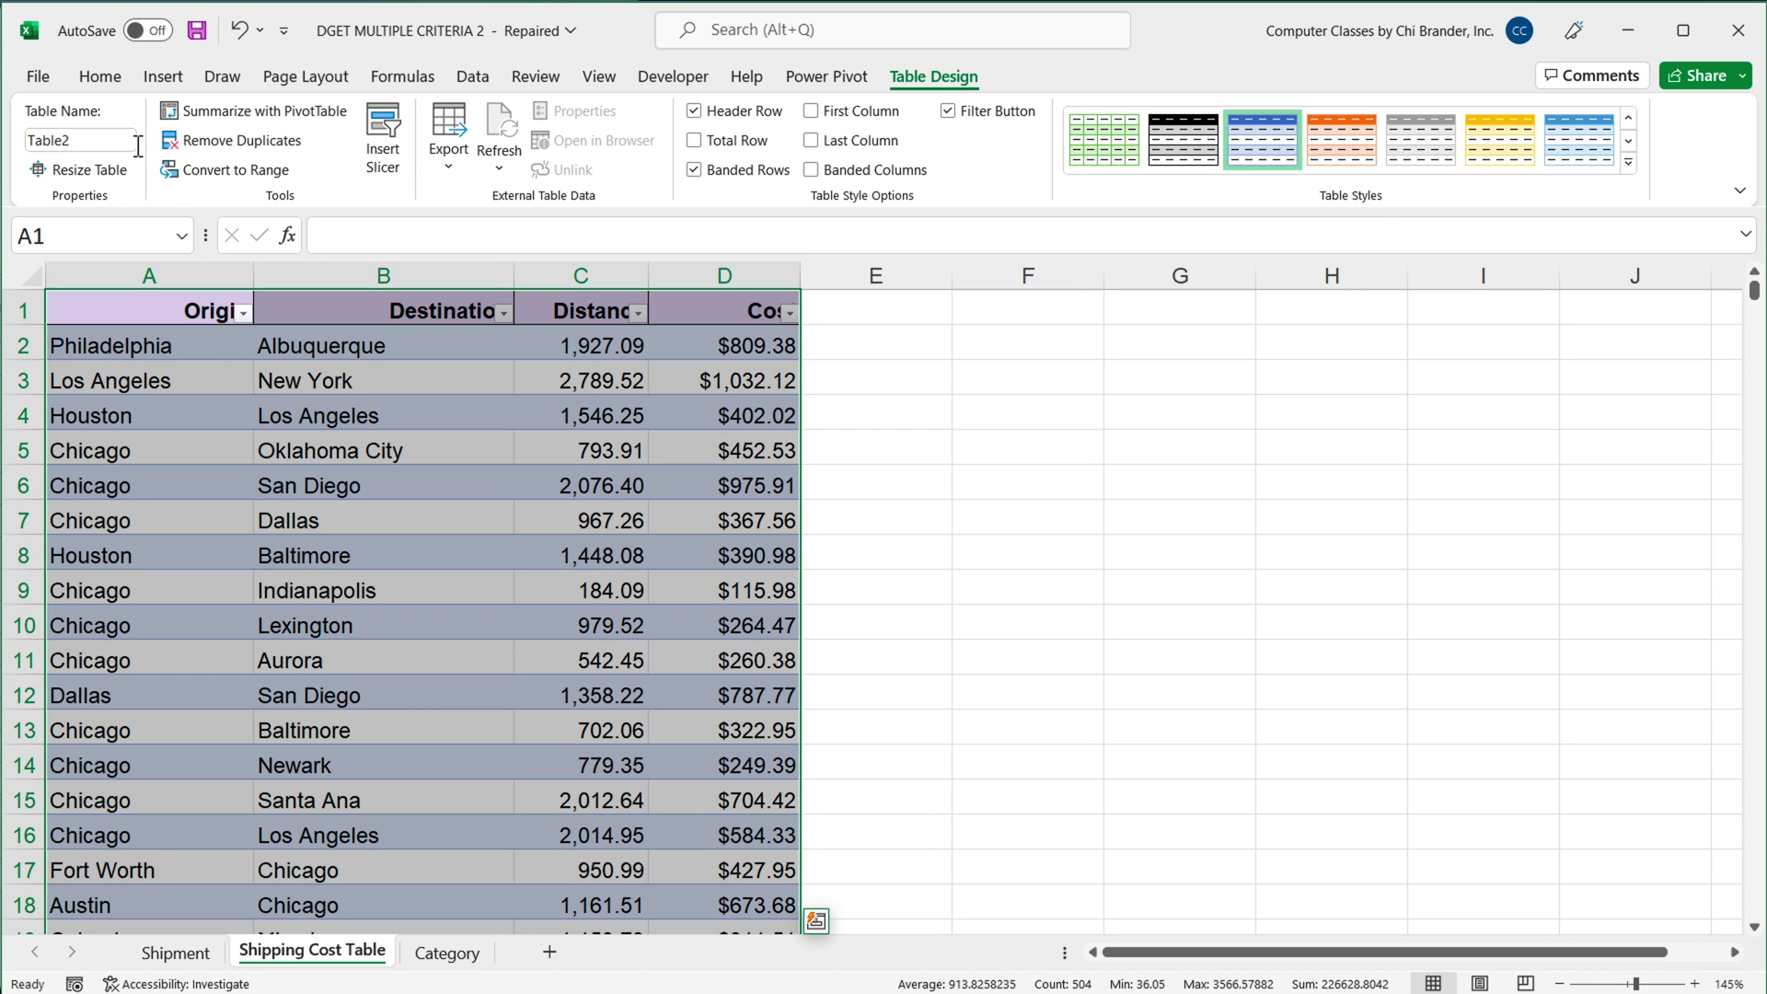
click(106, 140)
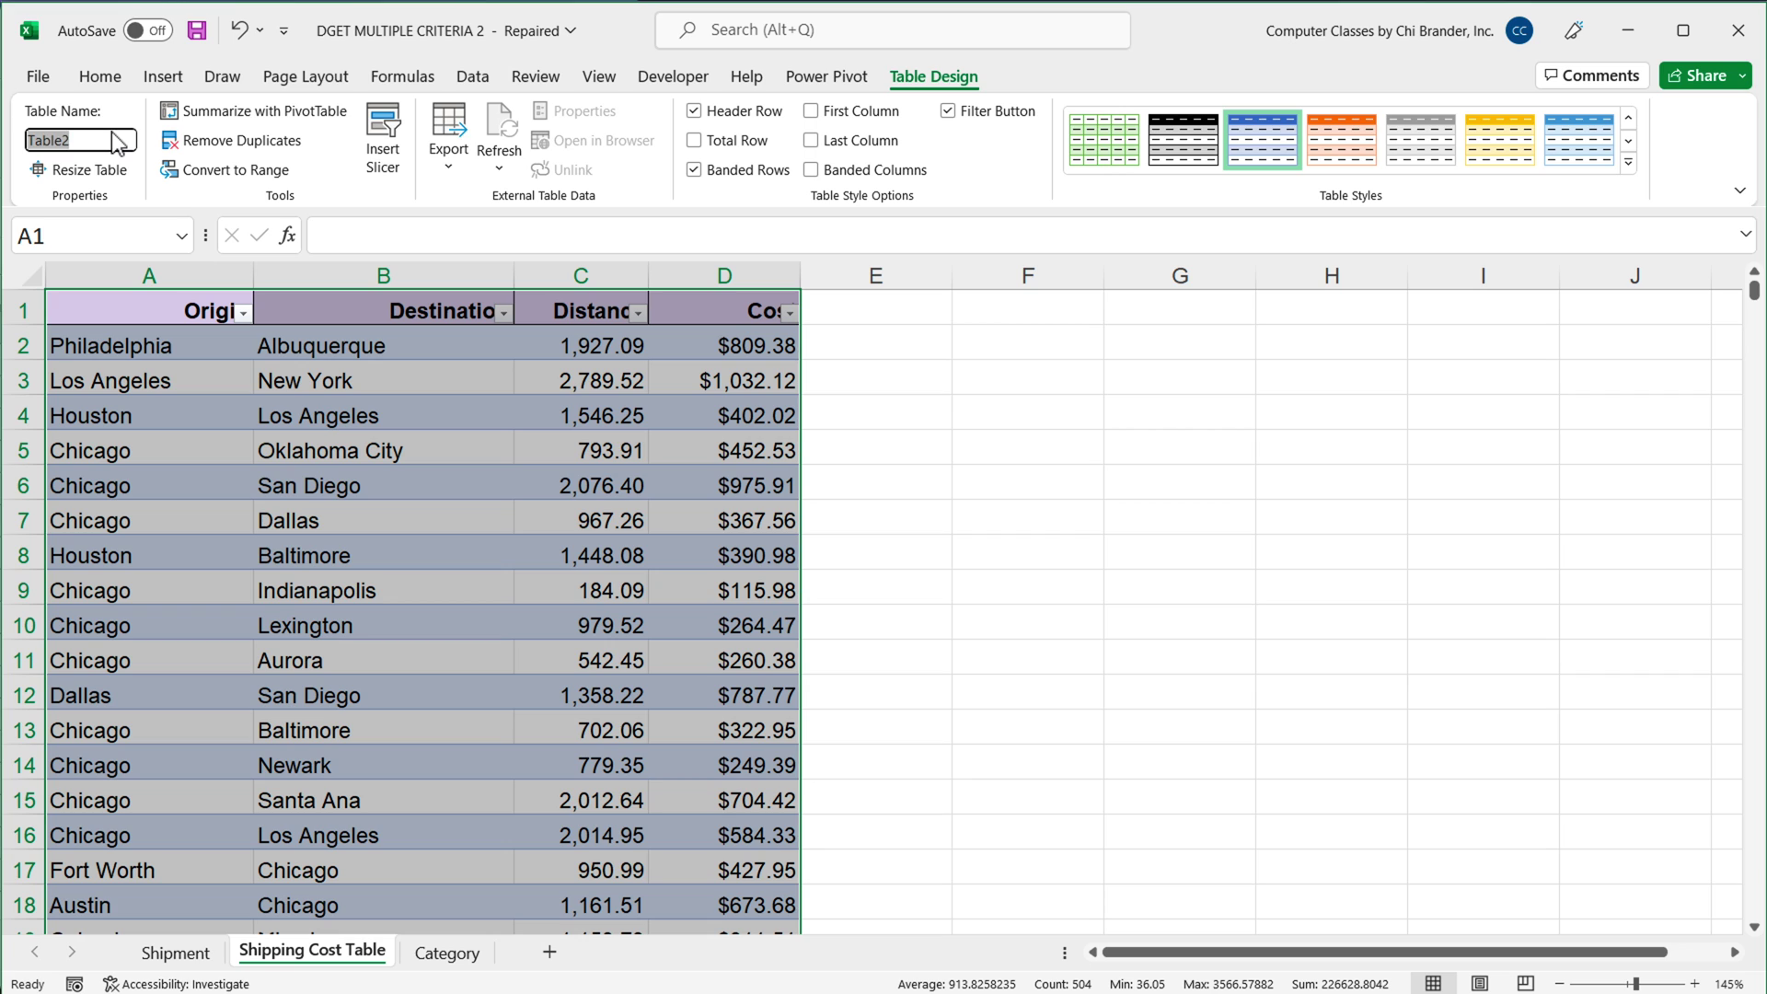
text(shippoingcost)
click(67, 139)
key(BackSpace)
click(339, 424)
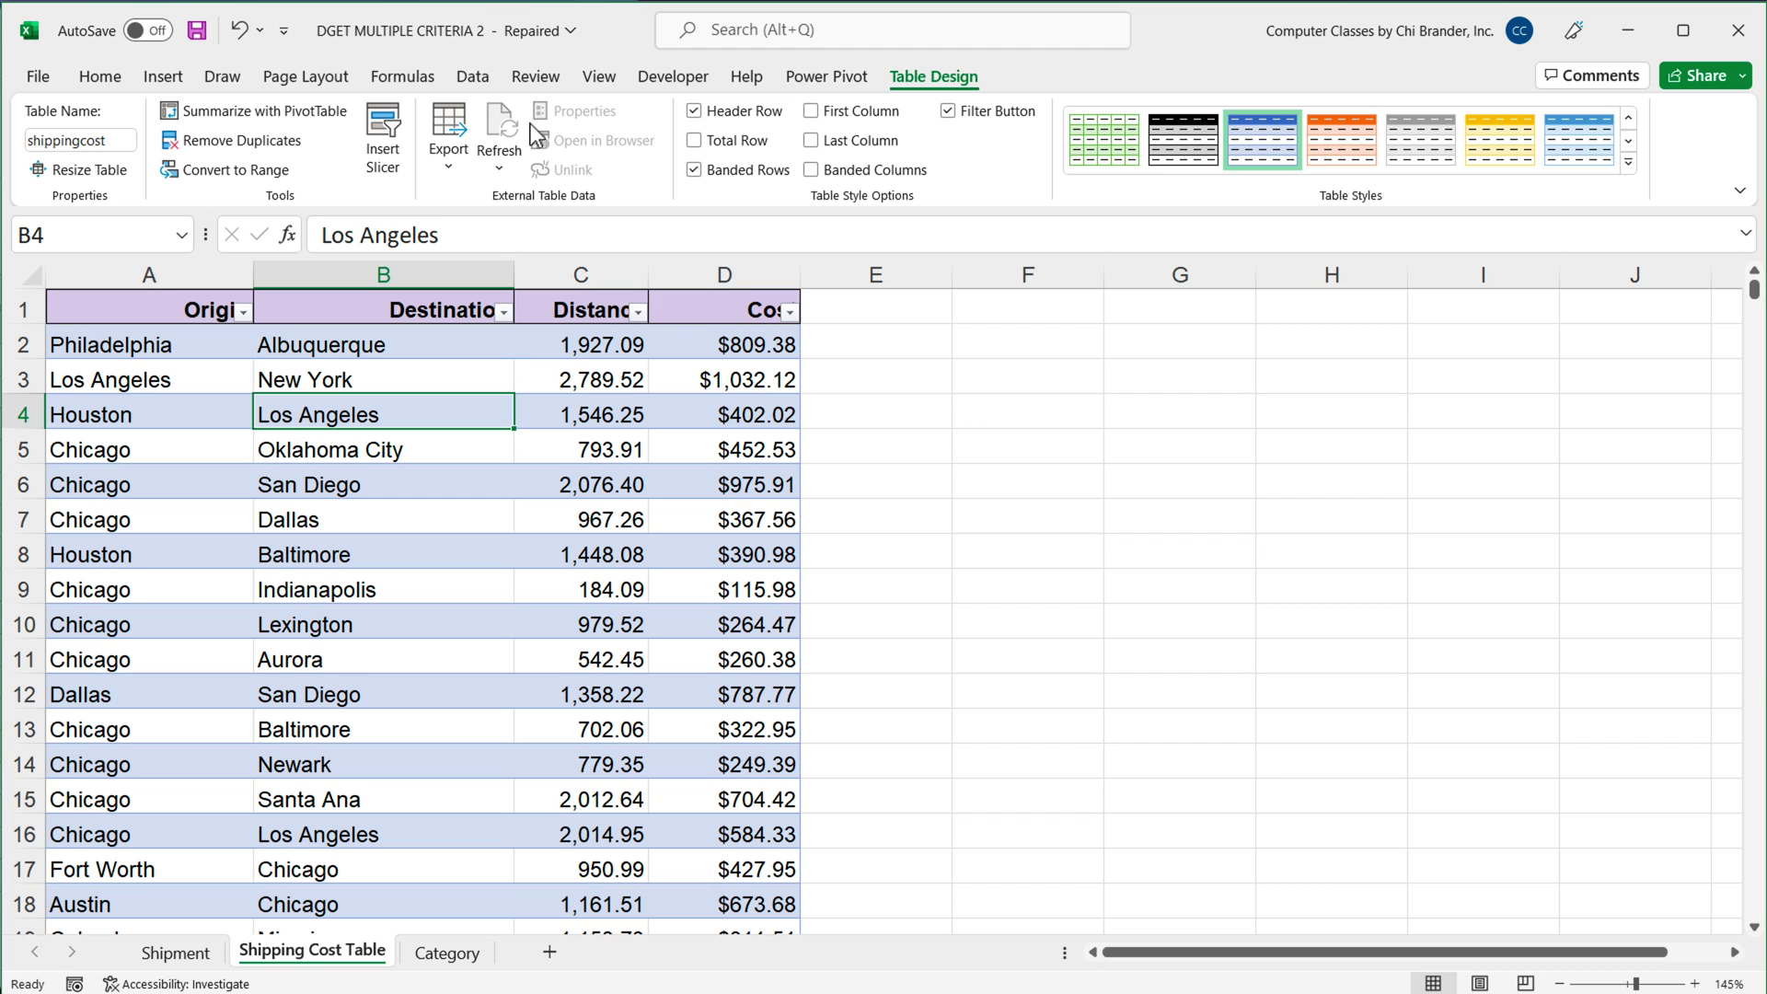
Load the shippingcost table into Power Query as a connection-only query
click(472, 76)
click(340, 360)
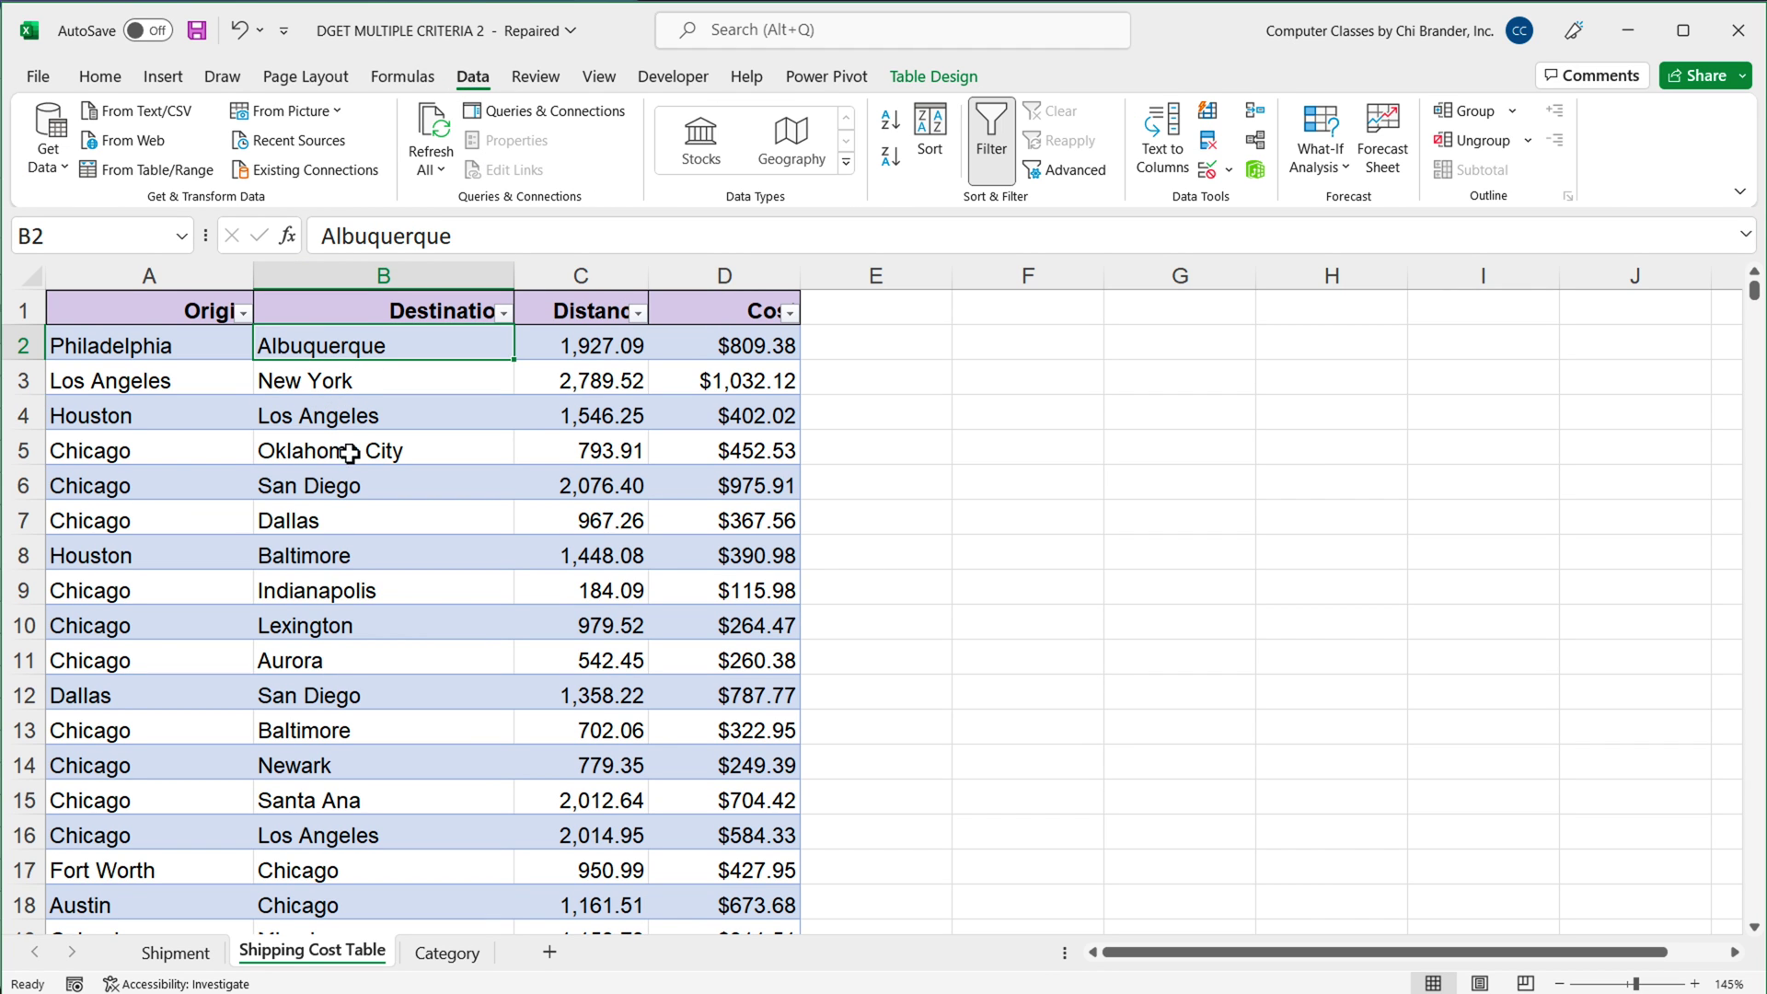
click(172, 184)
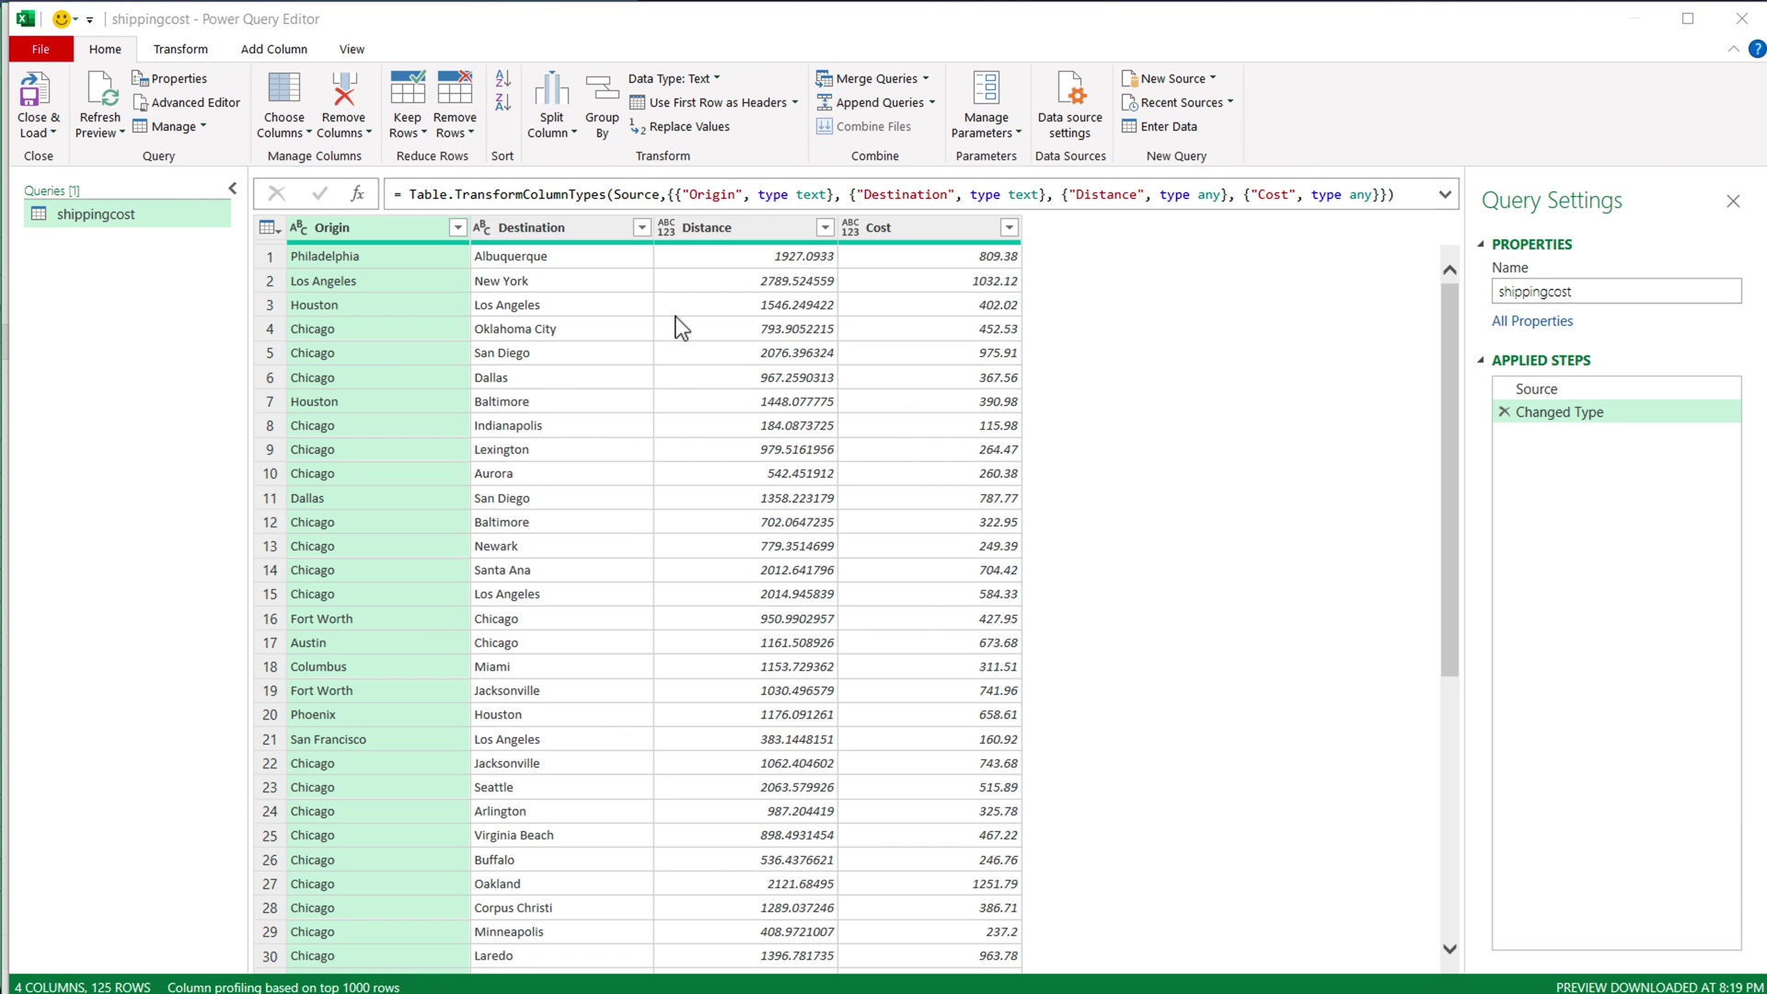
click(55, 134)
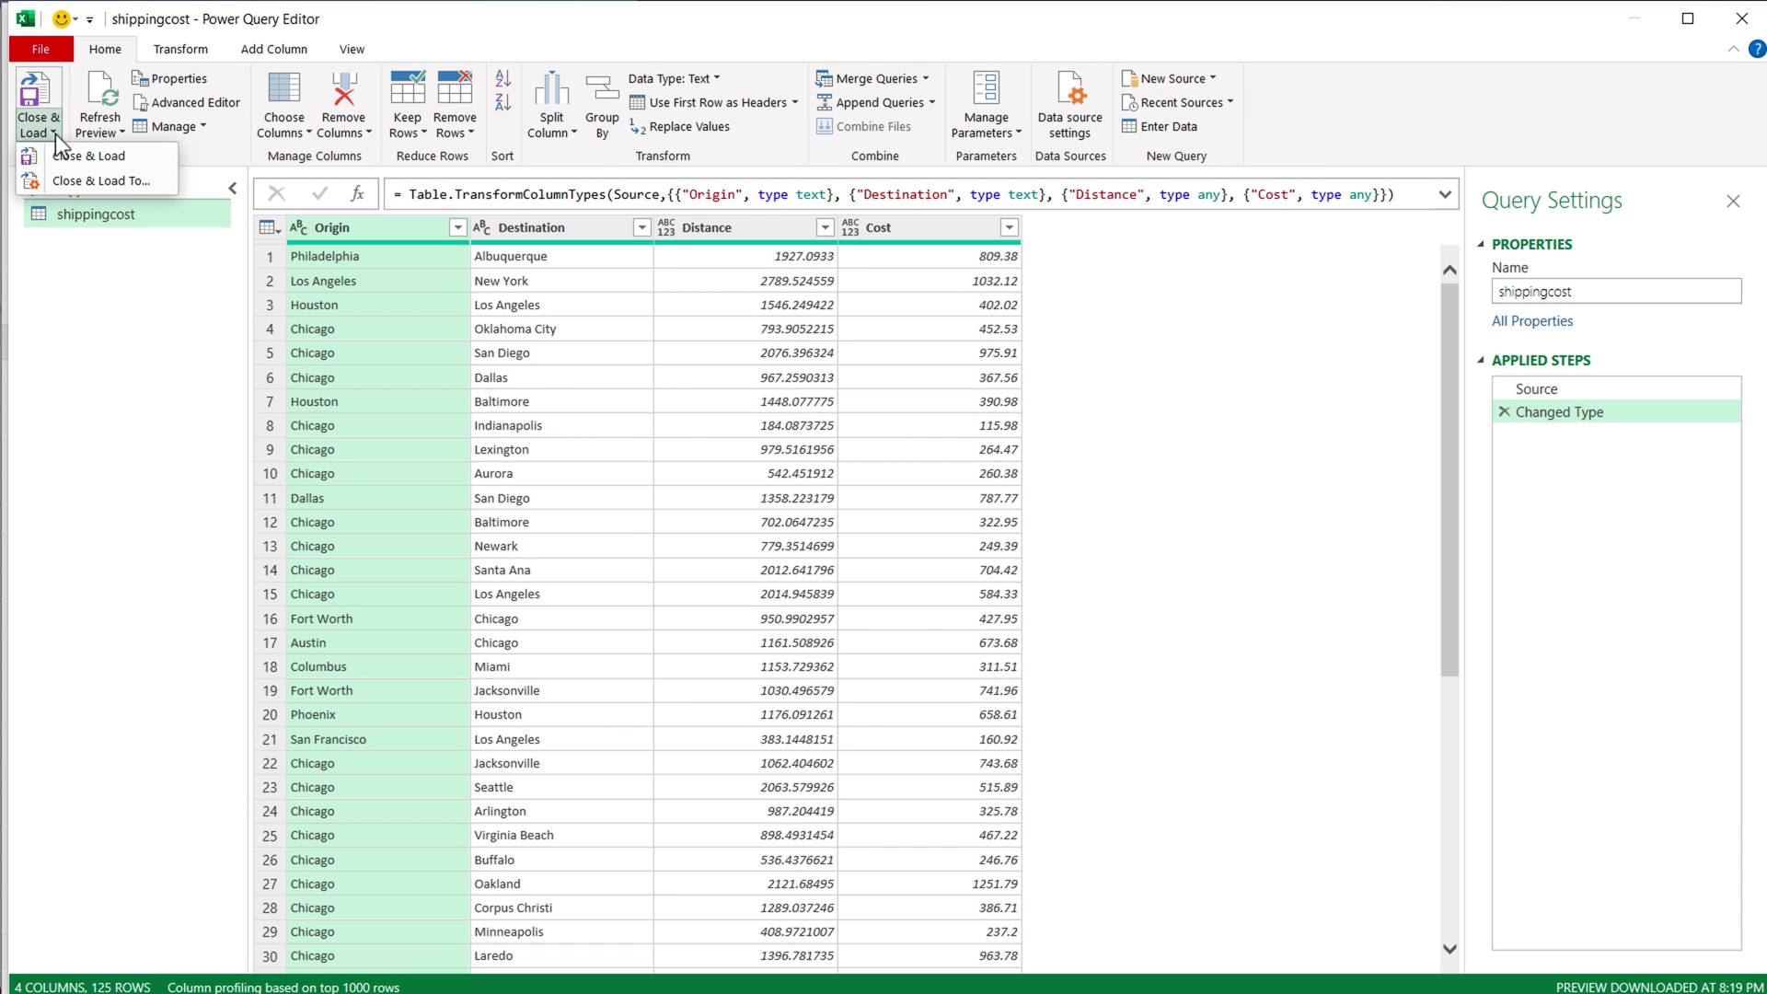
click(120, 182)
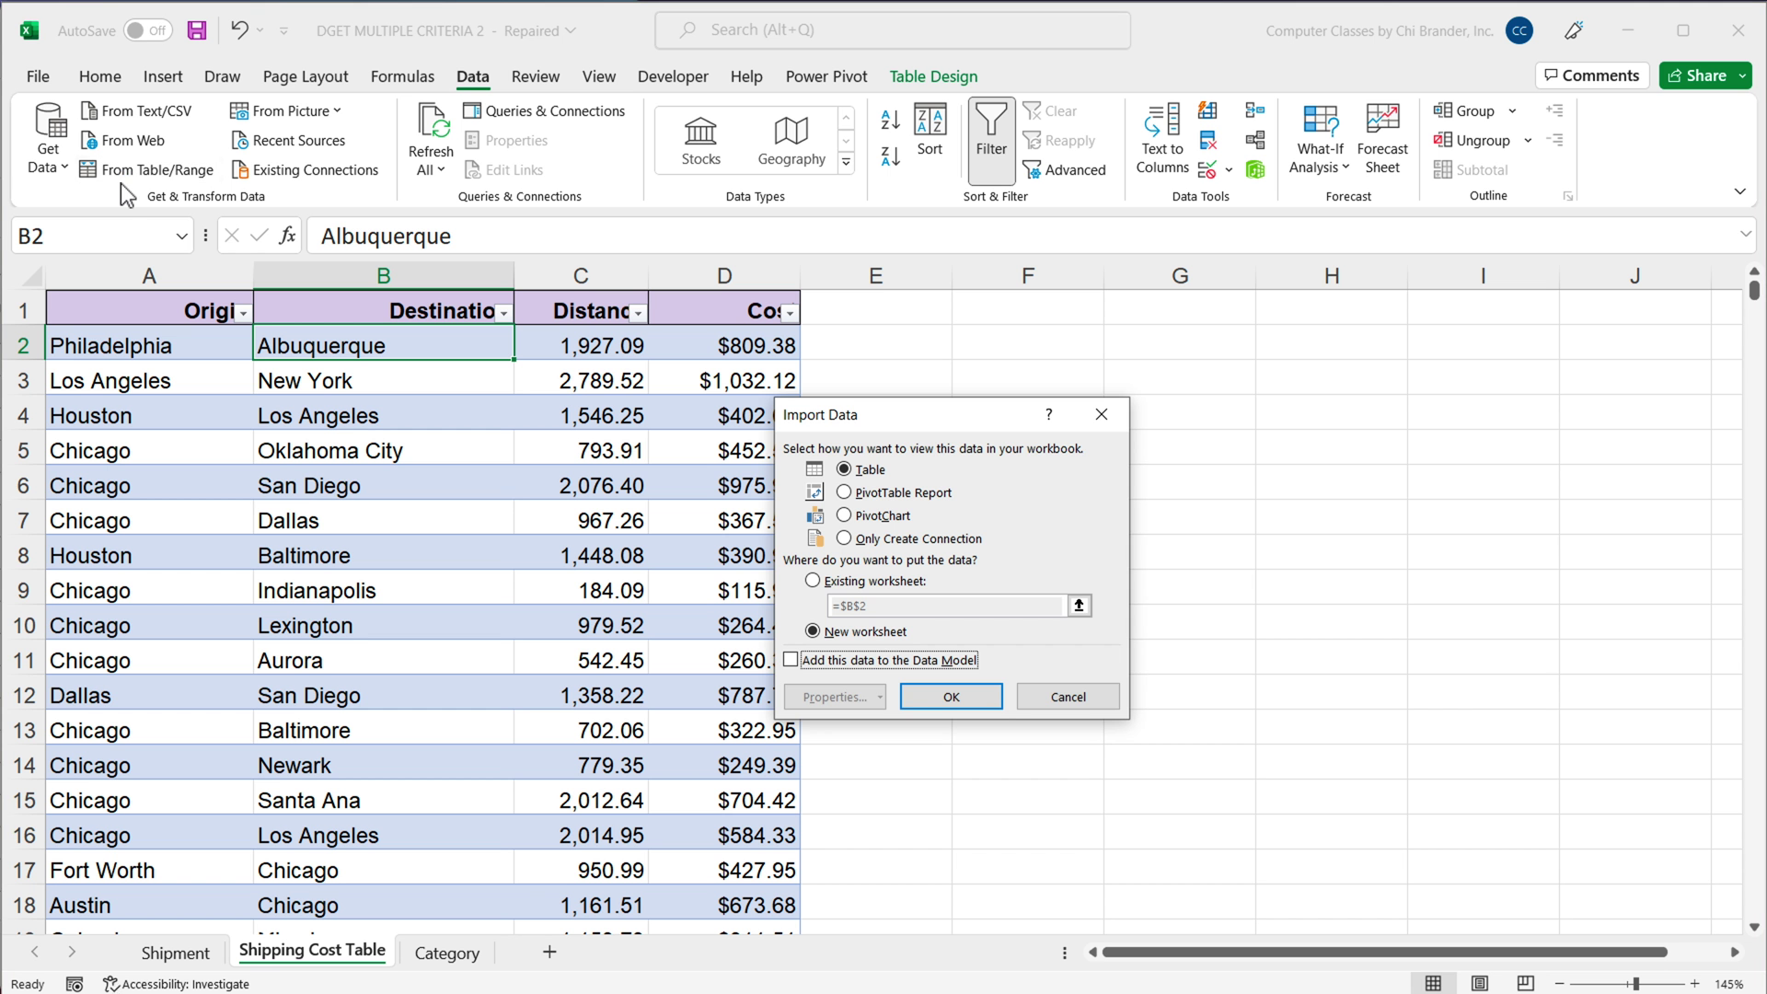
click(885, 542)
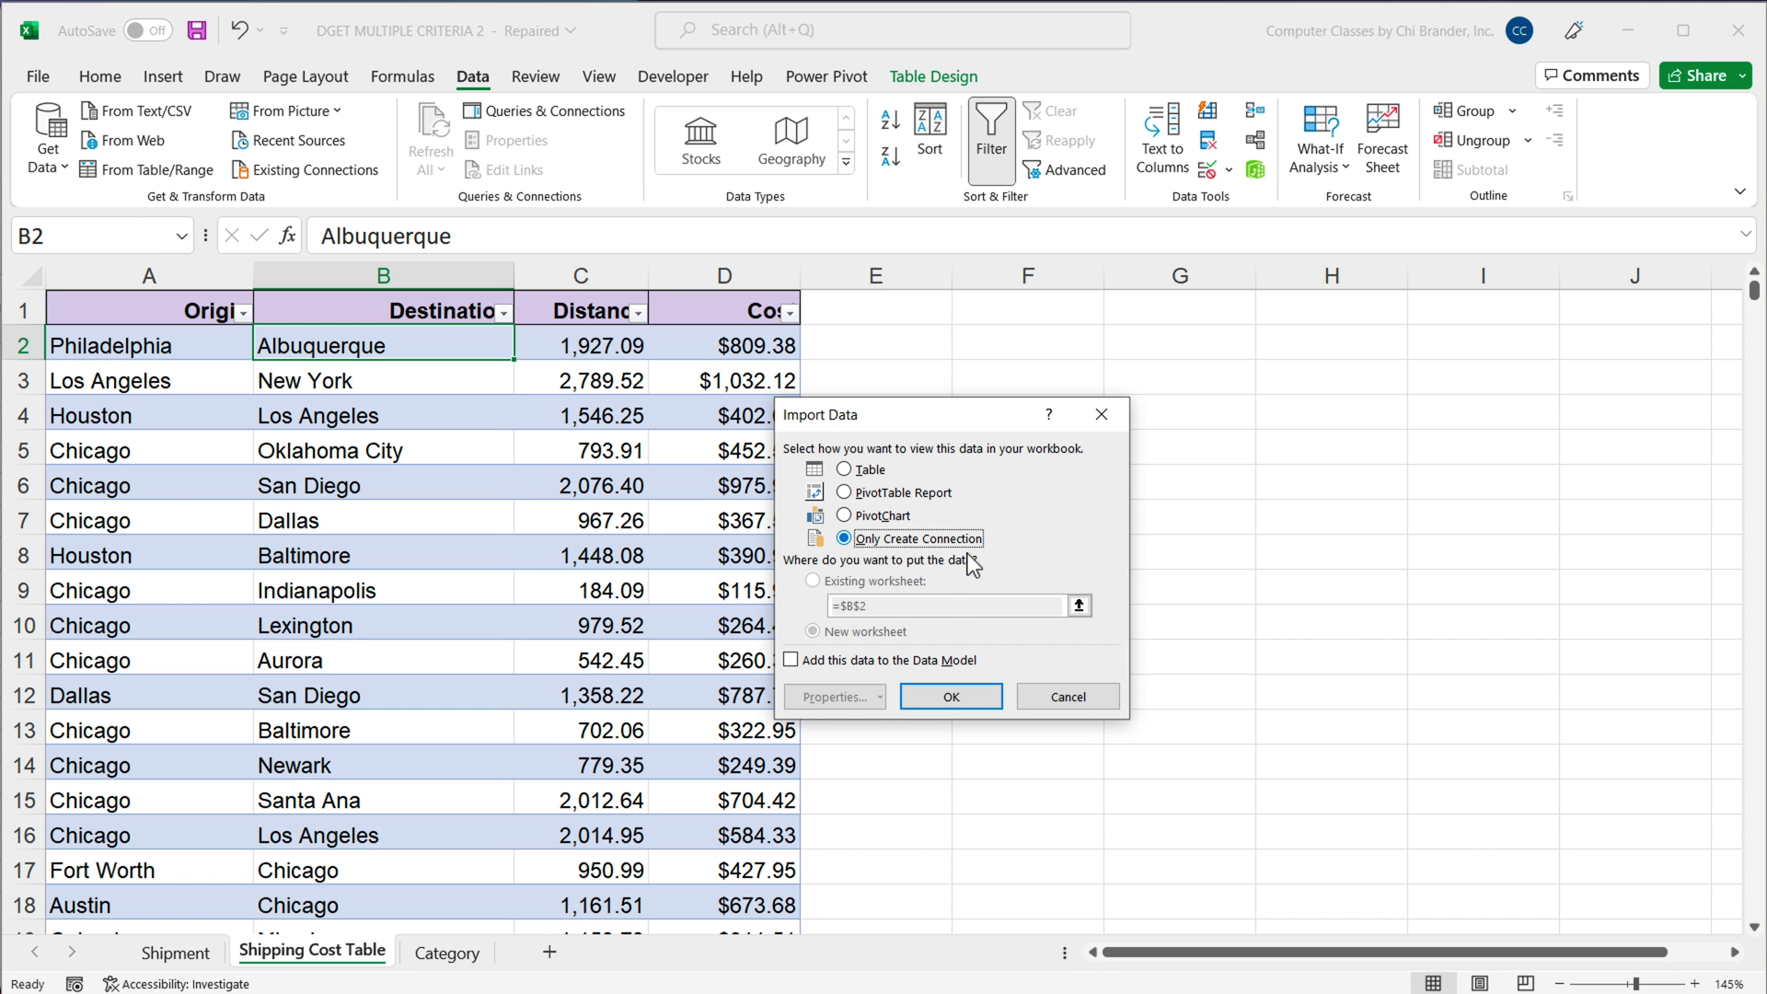
click(954, 717)
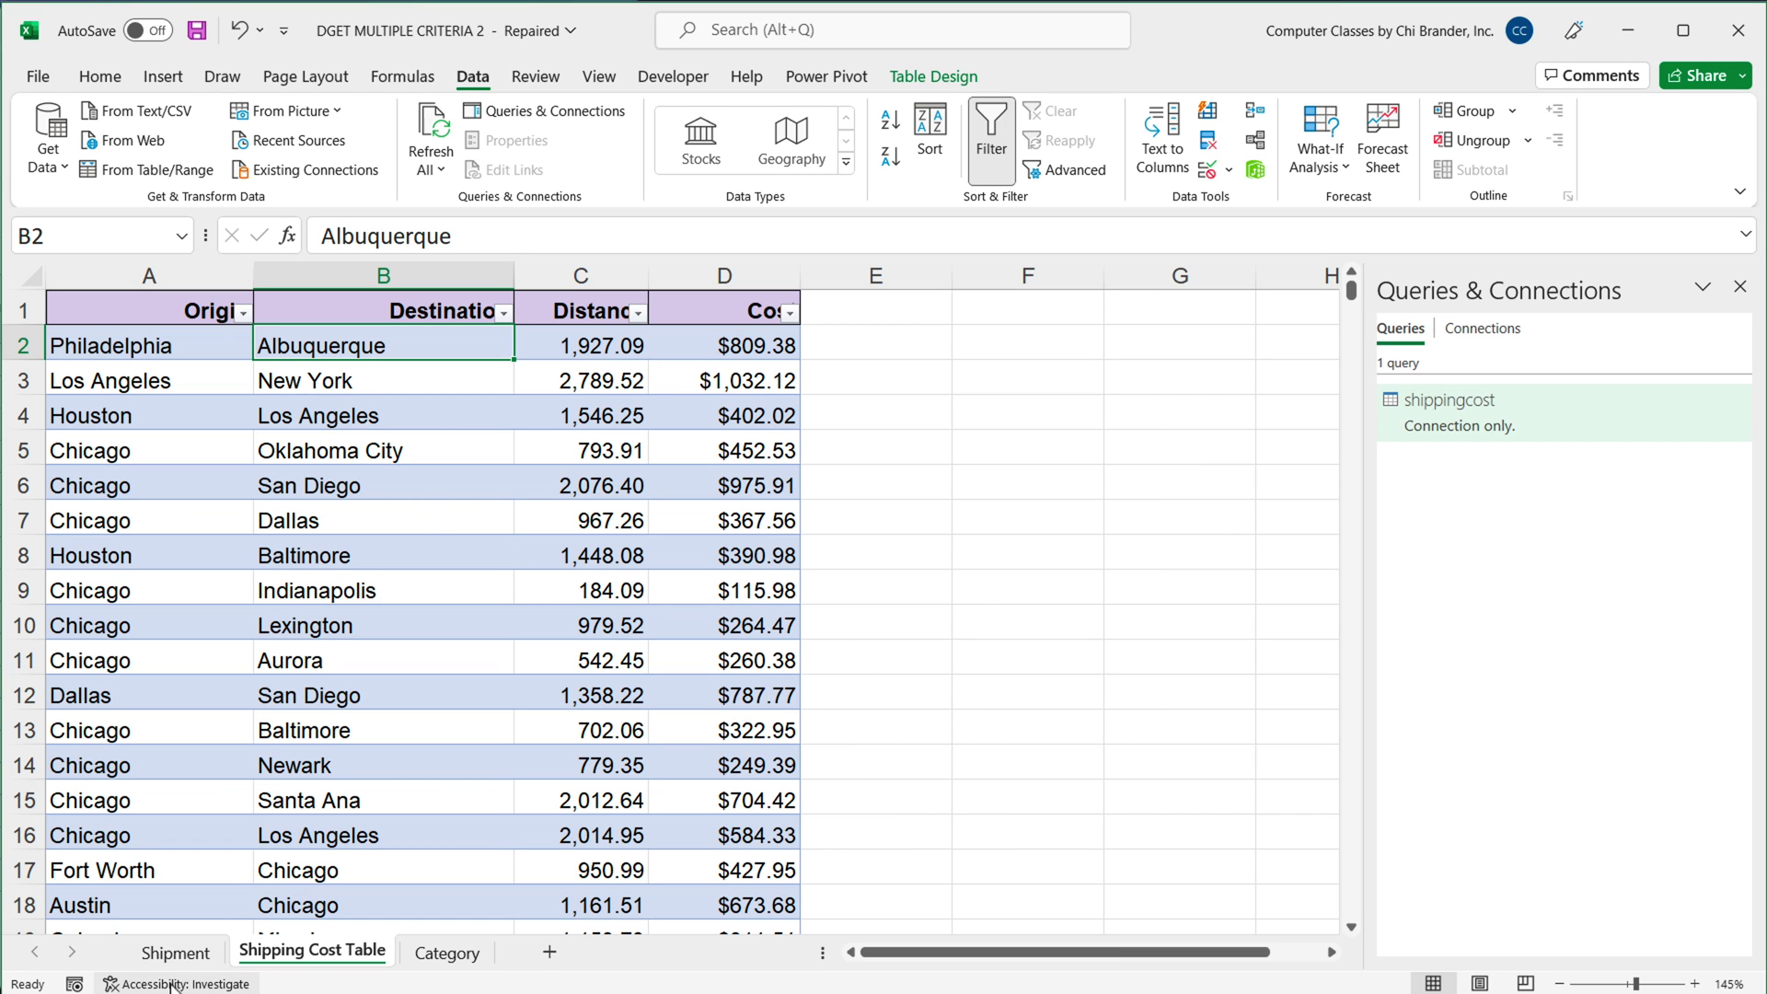
Load the shipments table into Power Query as a connection-only query
click(176, 954)
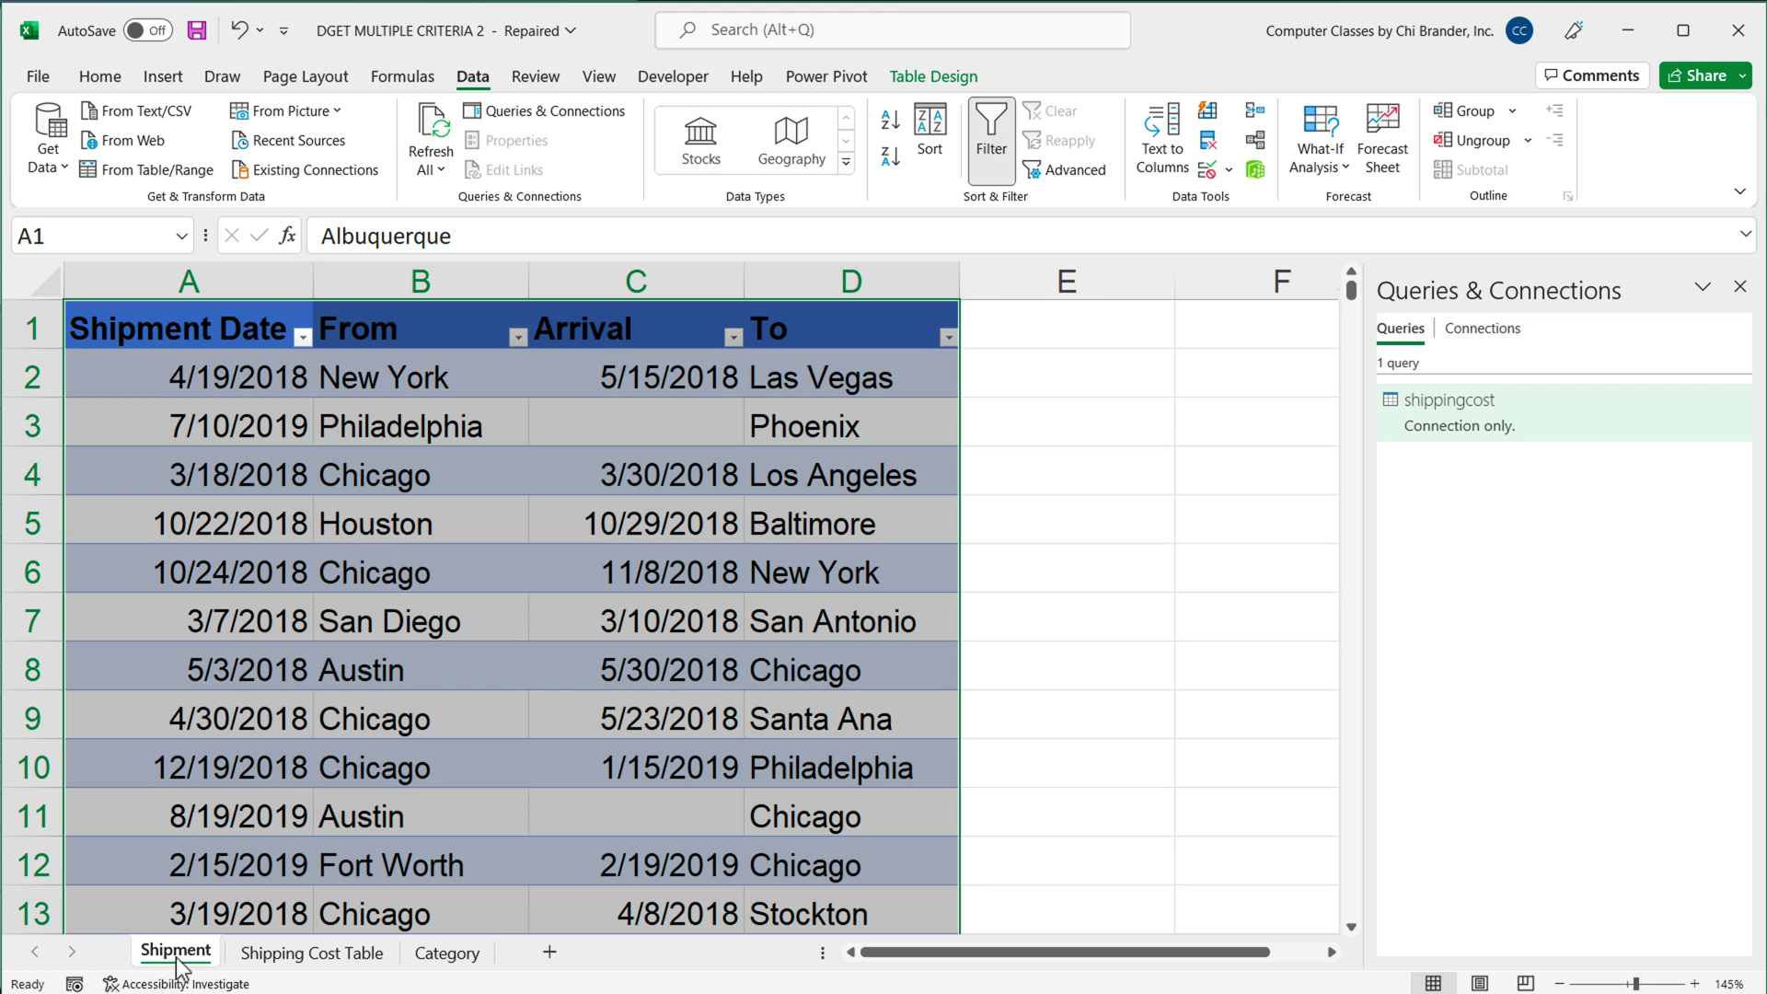
click(360, 478)
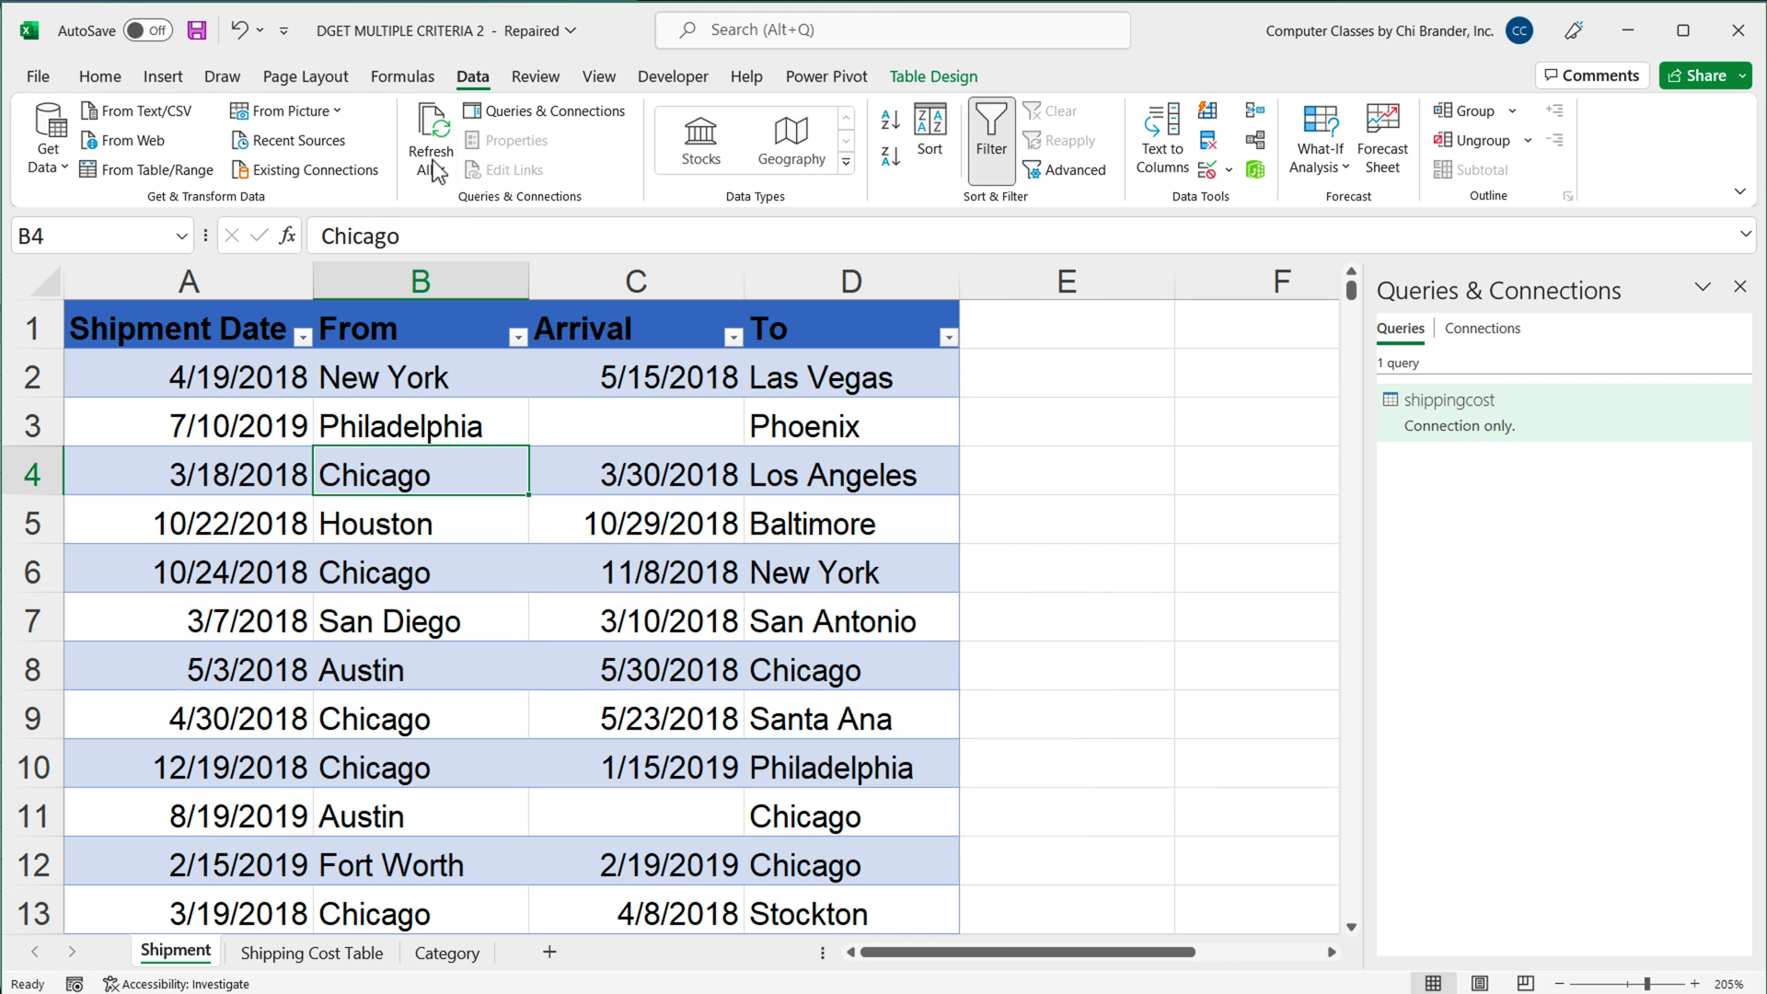
click(145, 171)
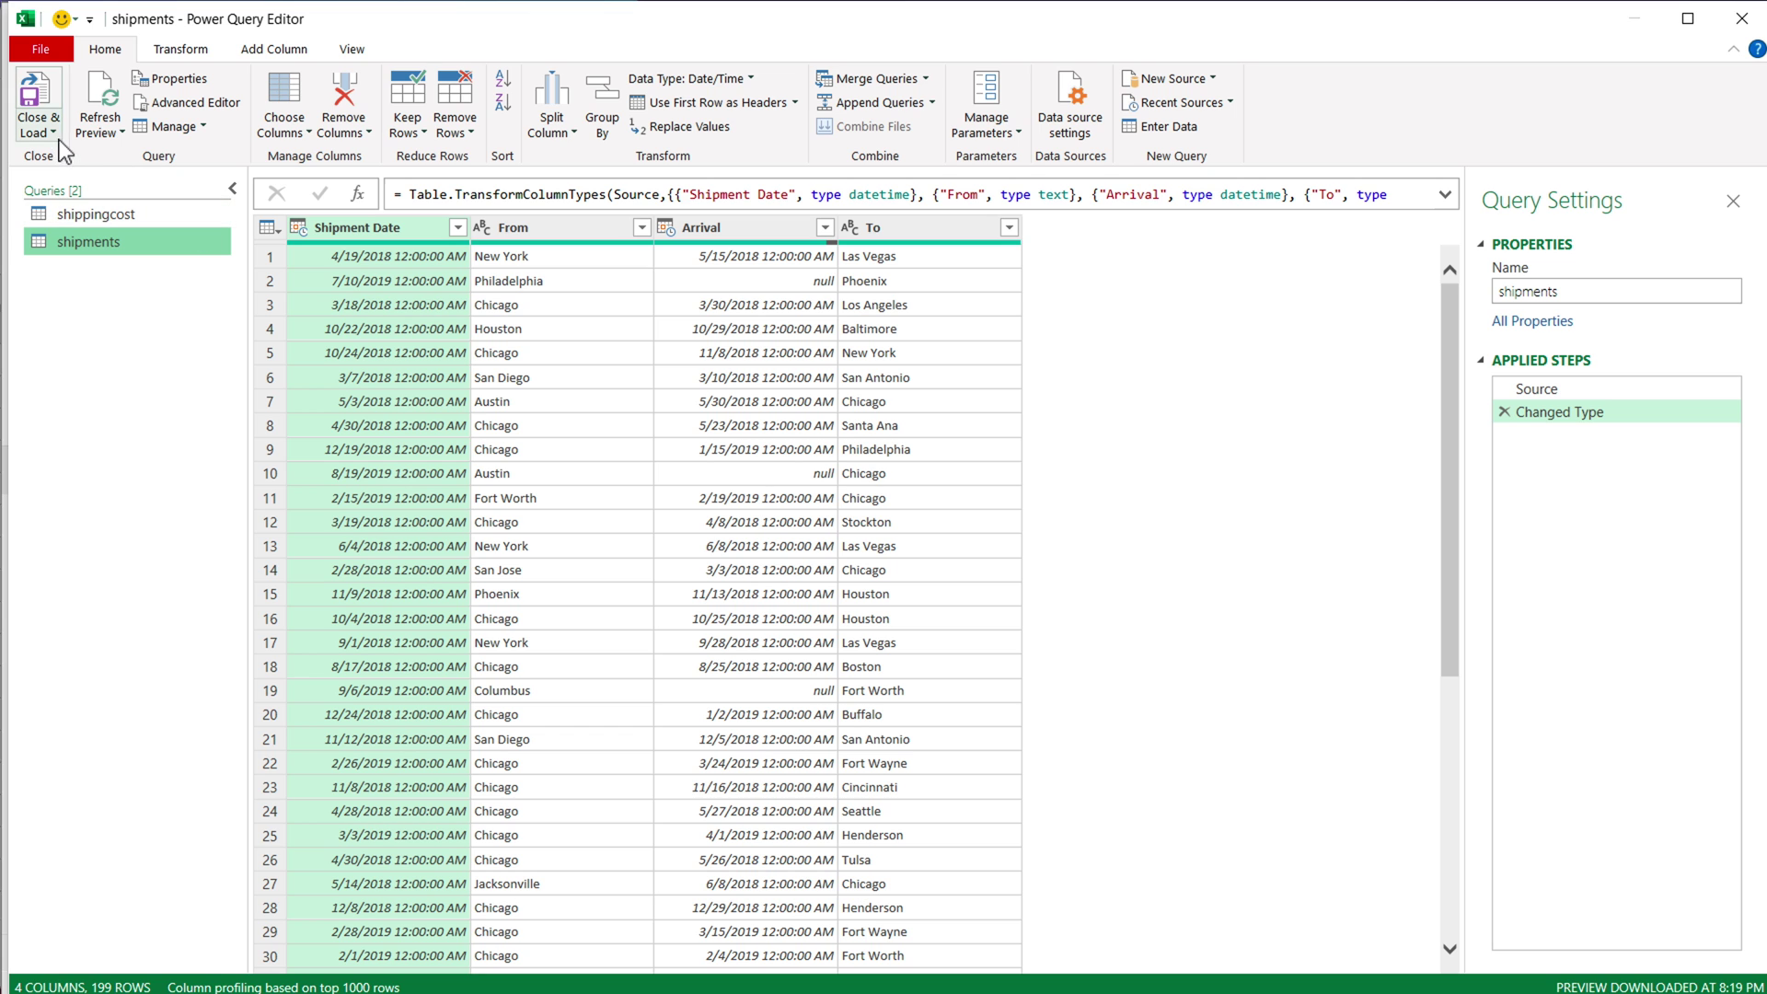
click(46, 131)
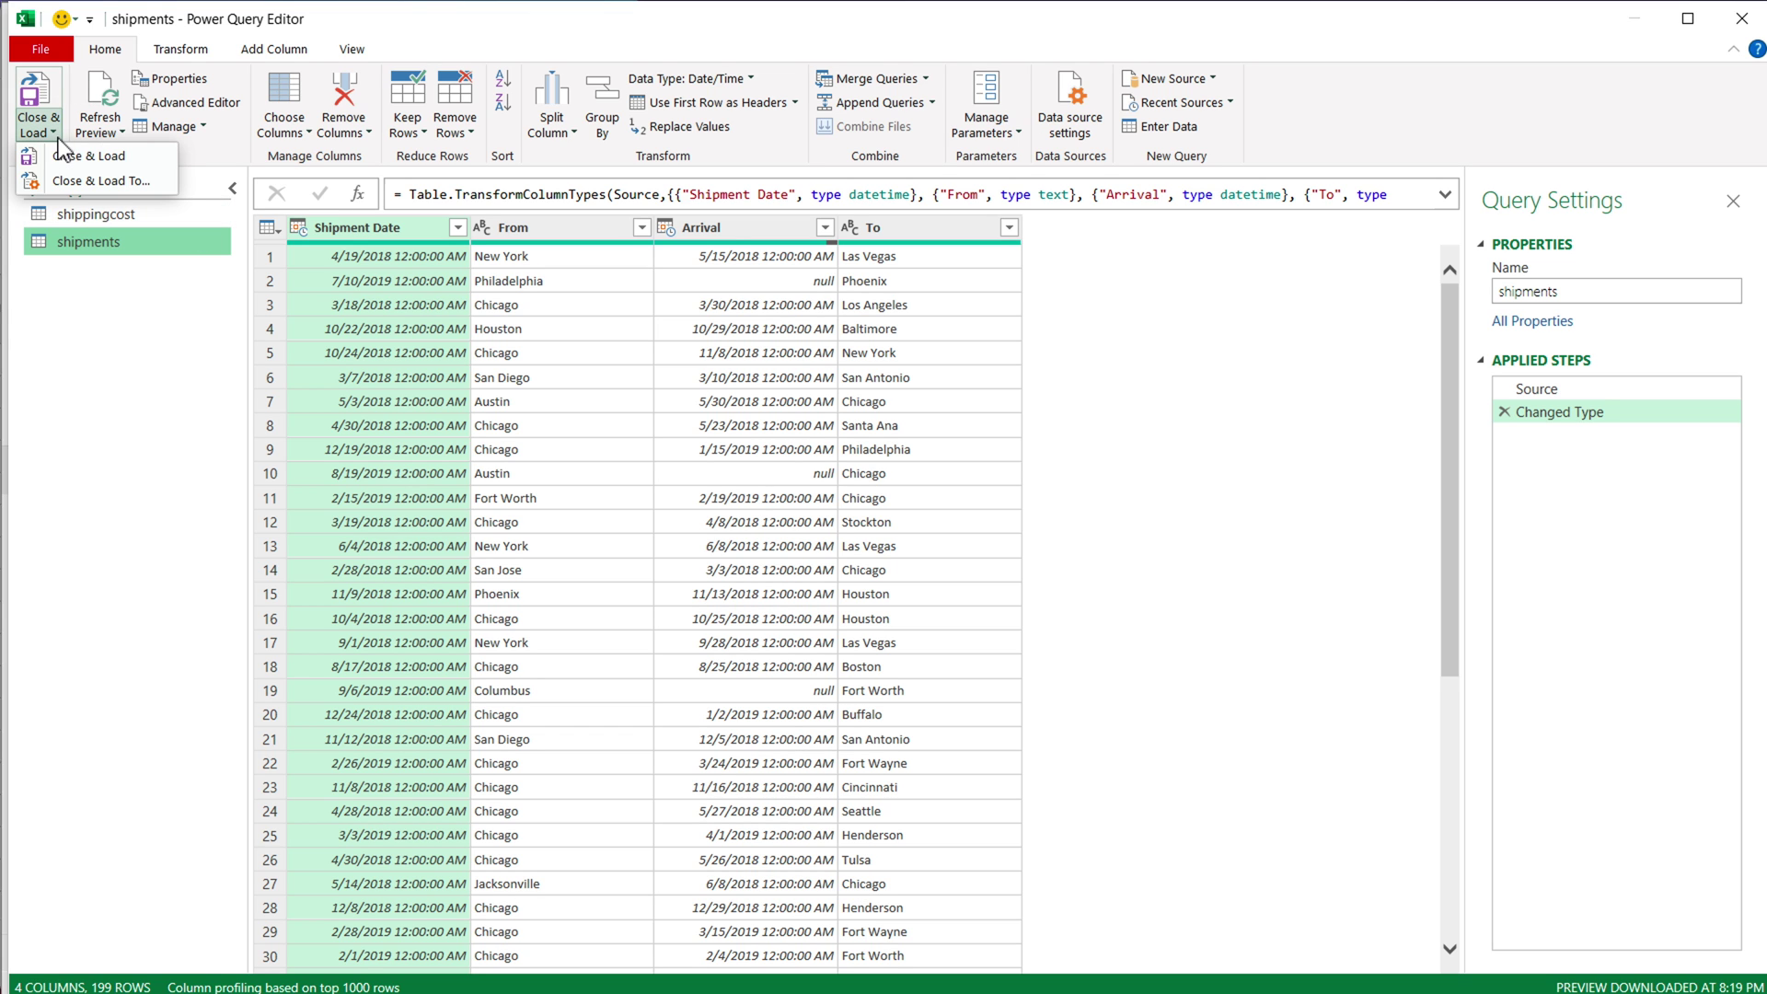
click(103, 183)
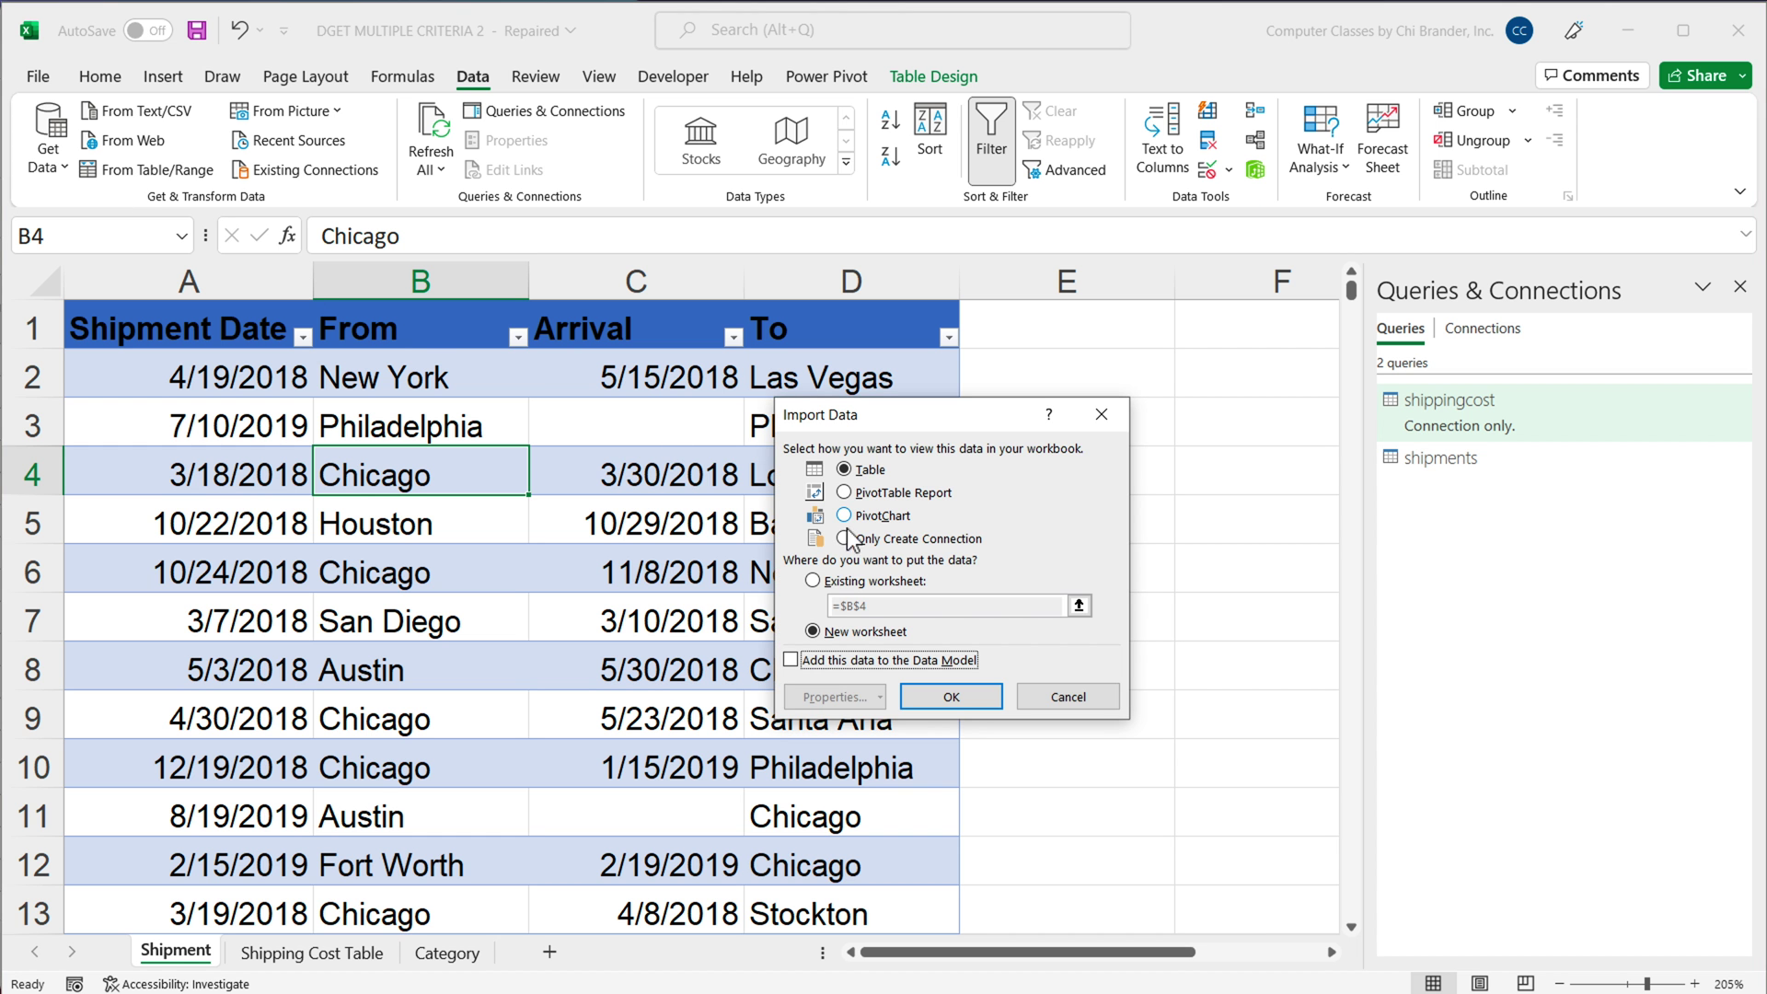
click(884, 539)
click(978, 702)
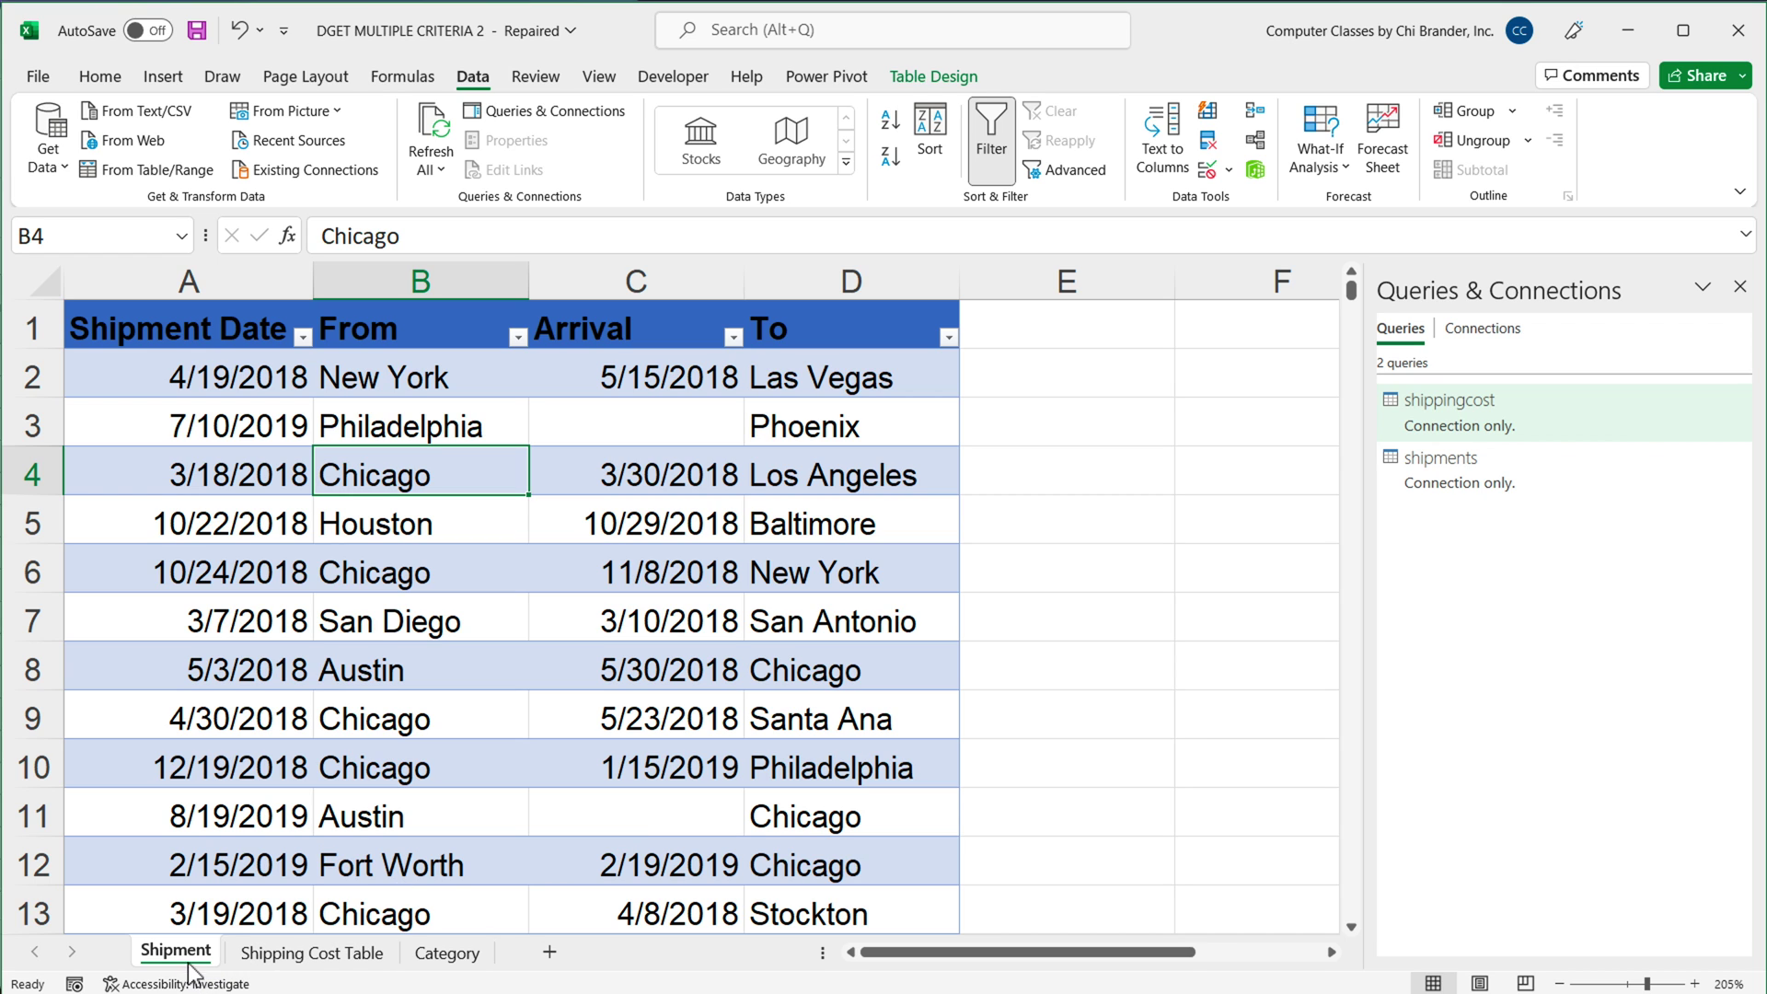
Start a merge from the shipments query with shippingcost as the second table
drag(219, 377, 840, 521)
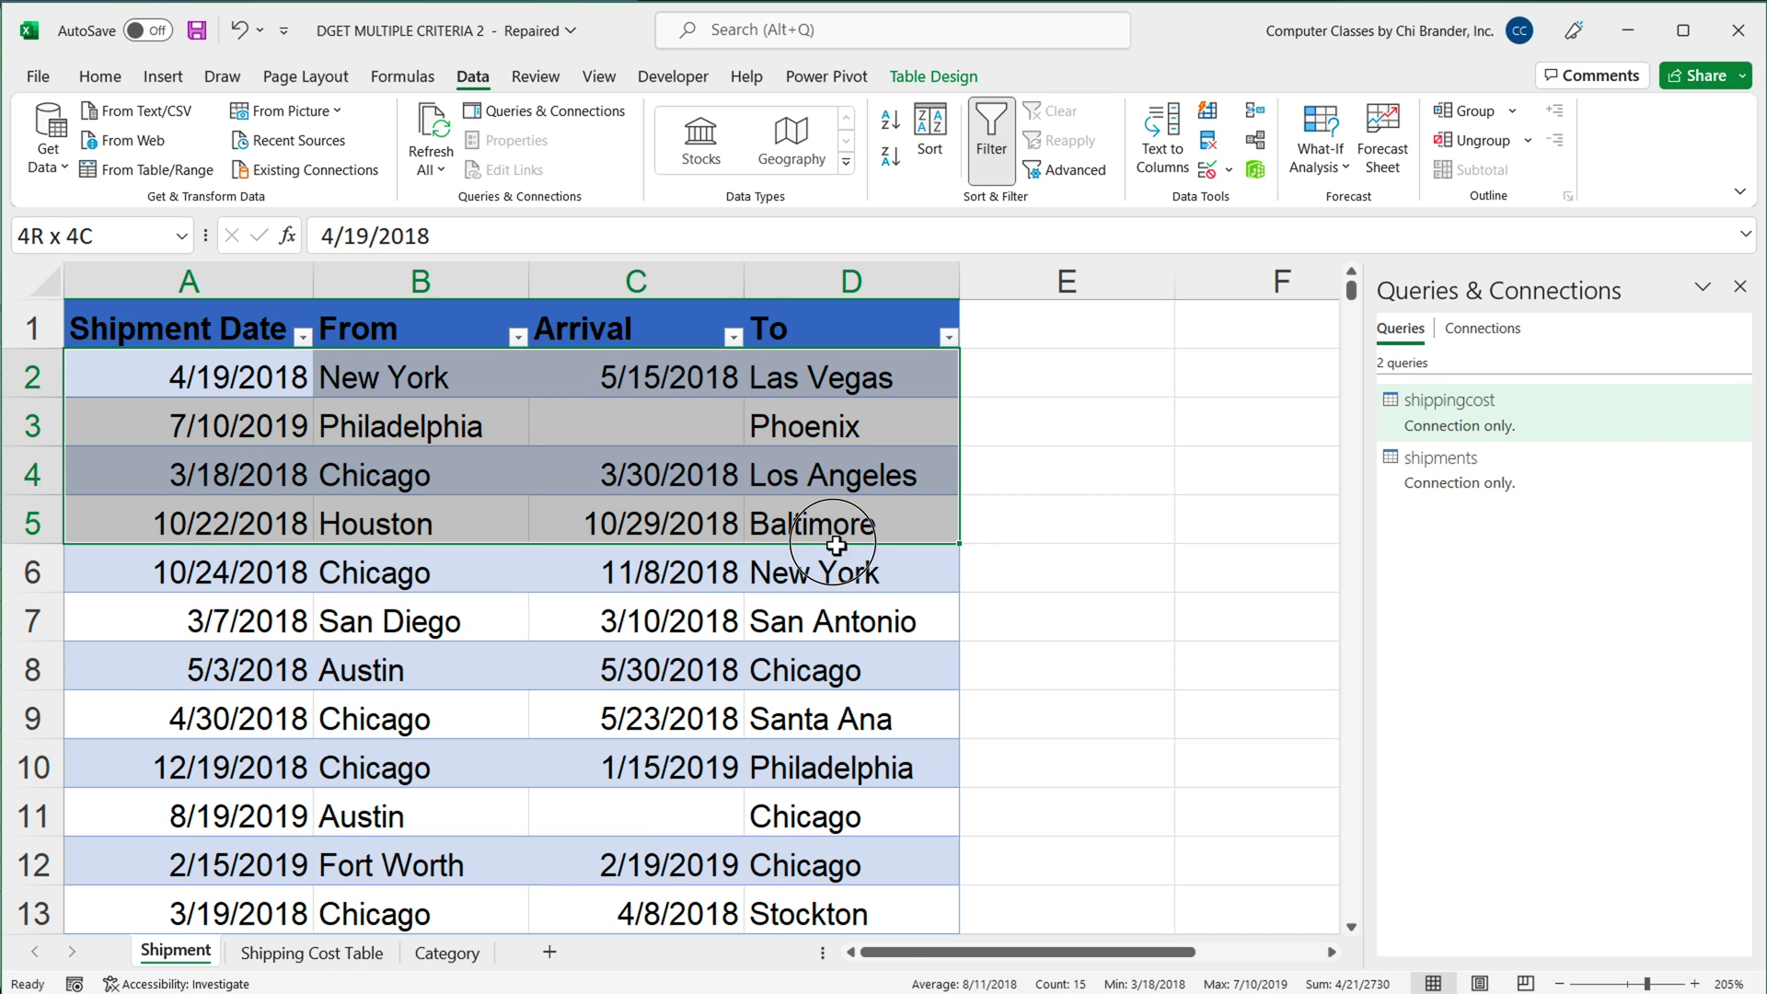
drag(1046, 371, 1249, 519)
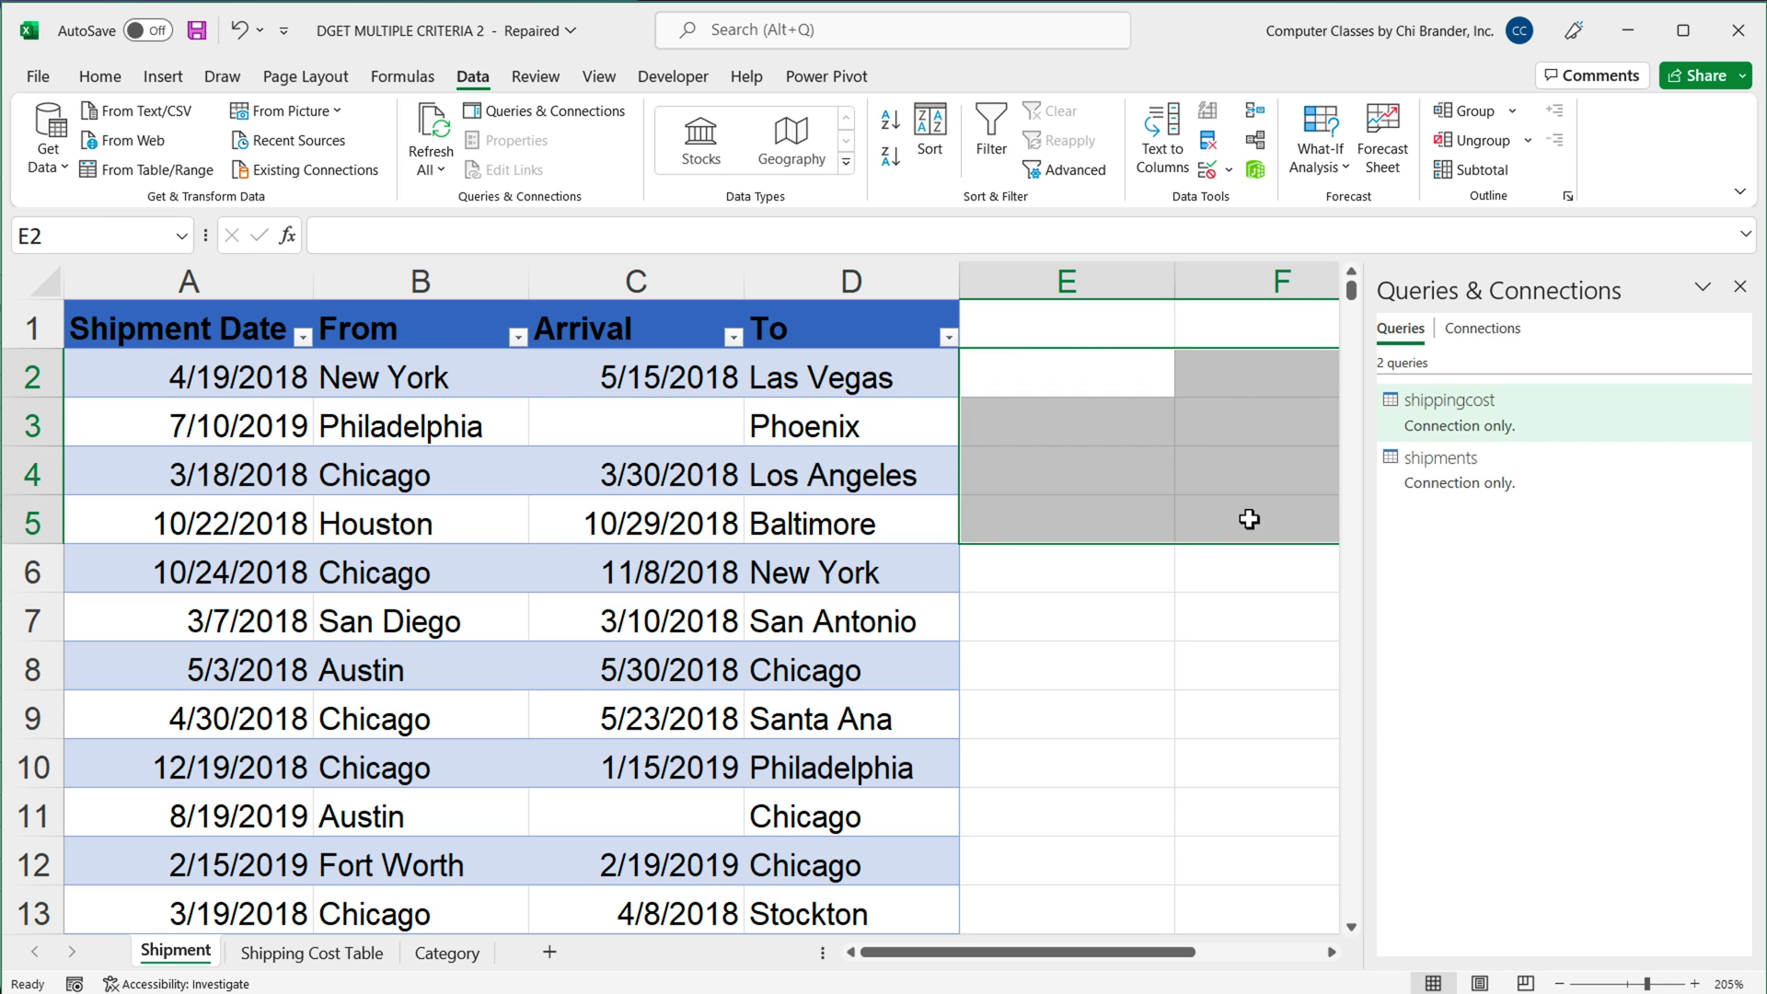
click(813, 383)
click(1463, 479)
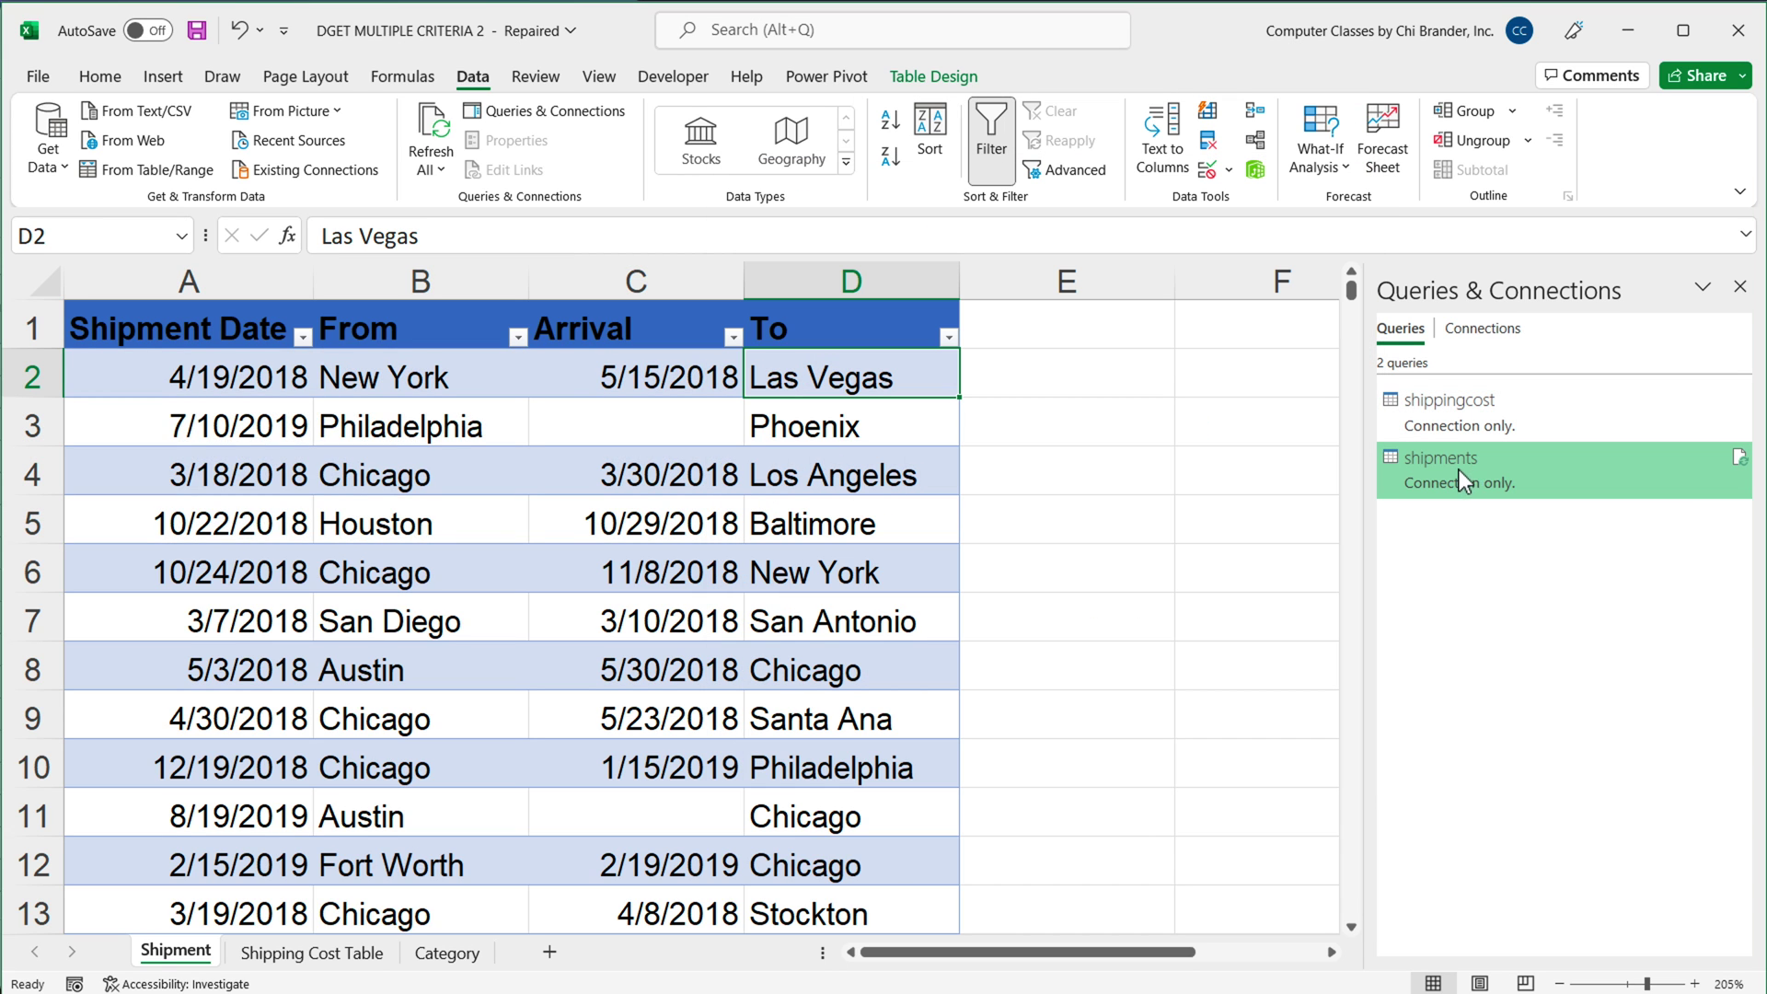
right_click(1444, 467)
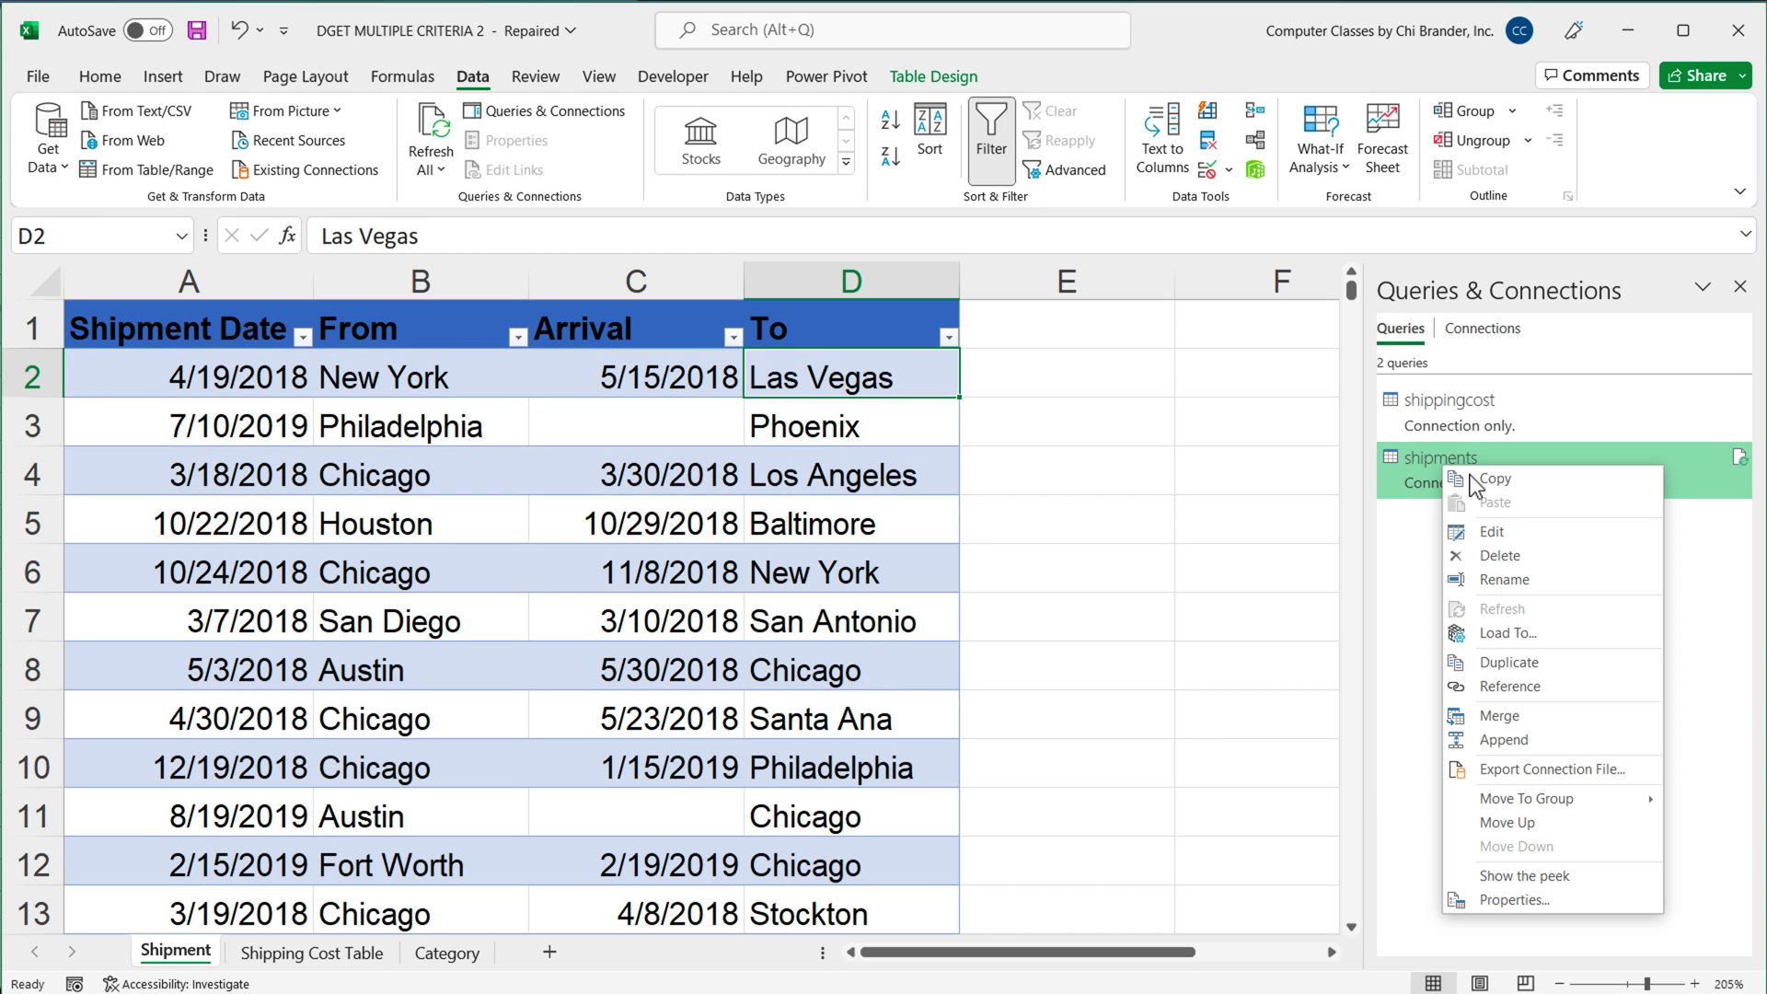
click(1517, 715)
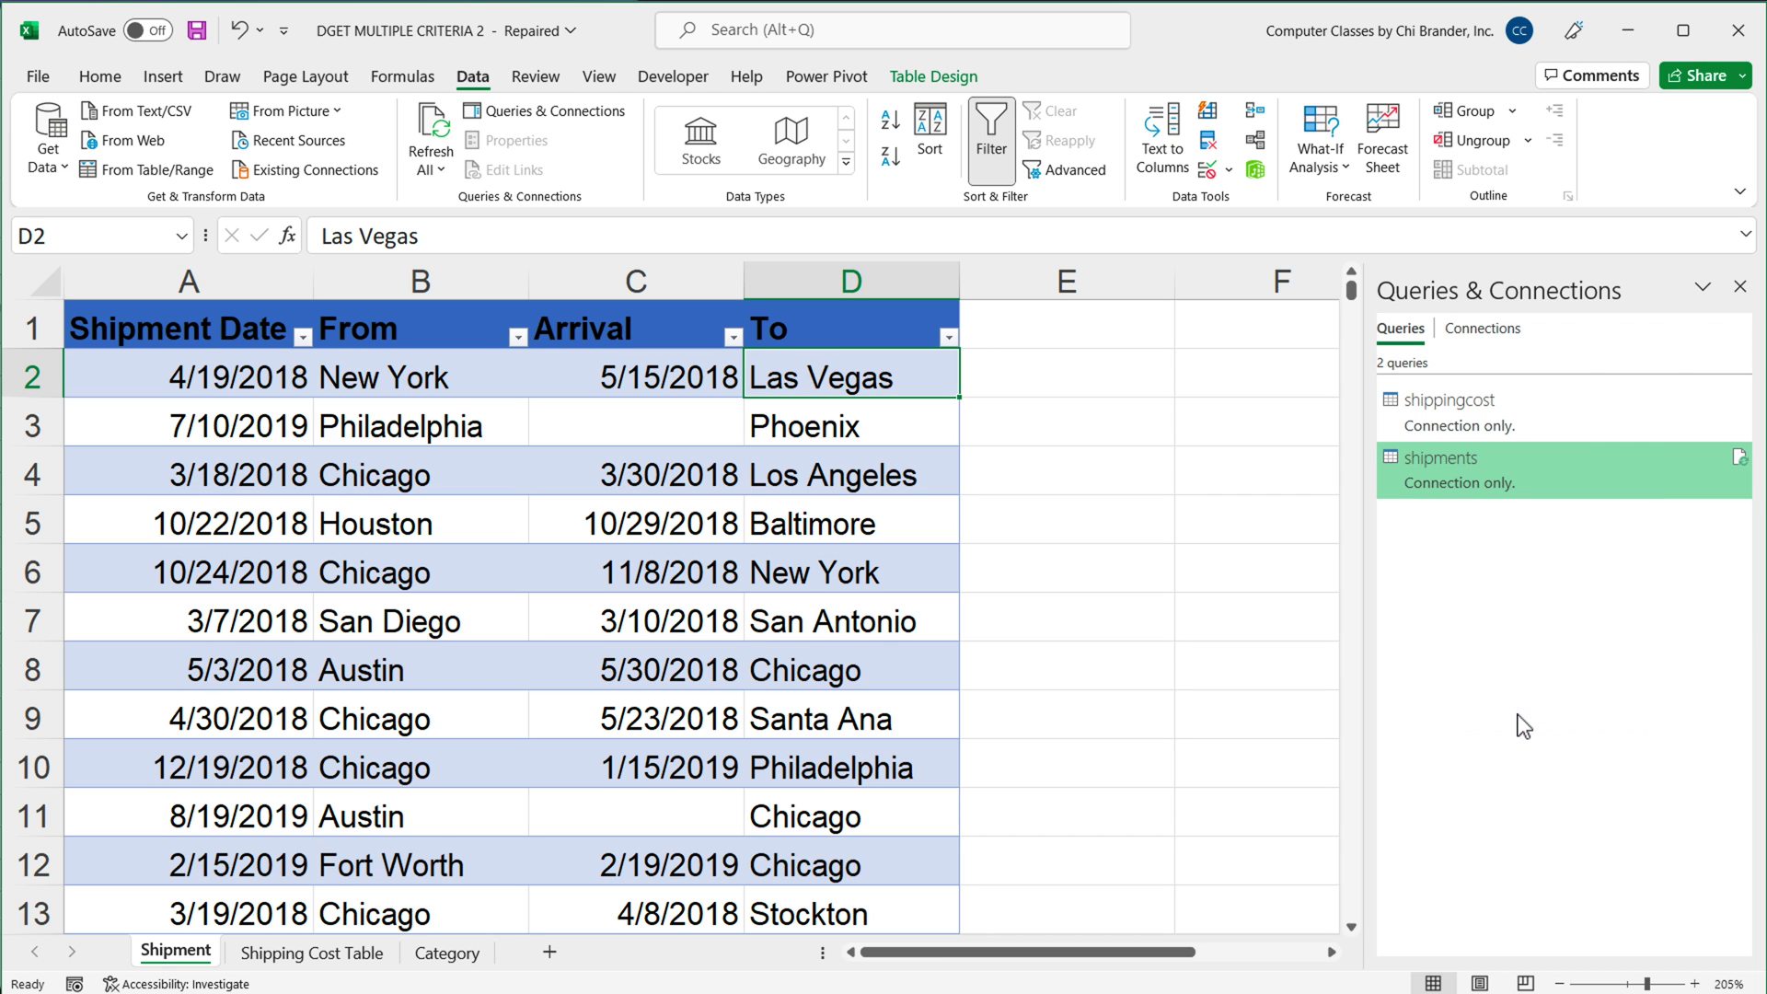
drag(1185, 276, 866, 236)
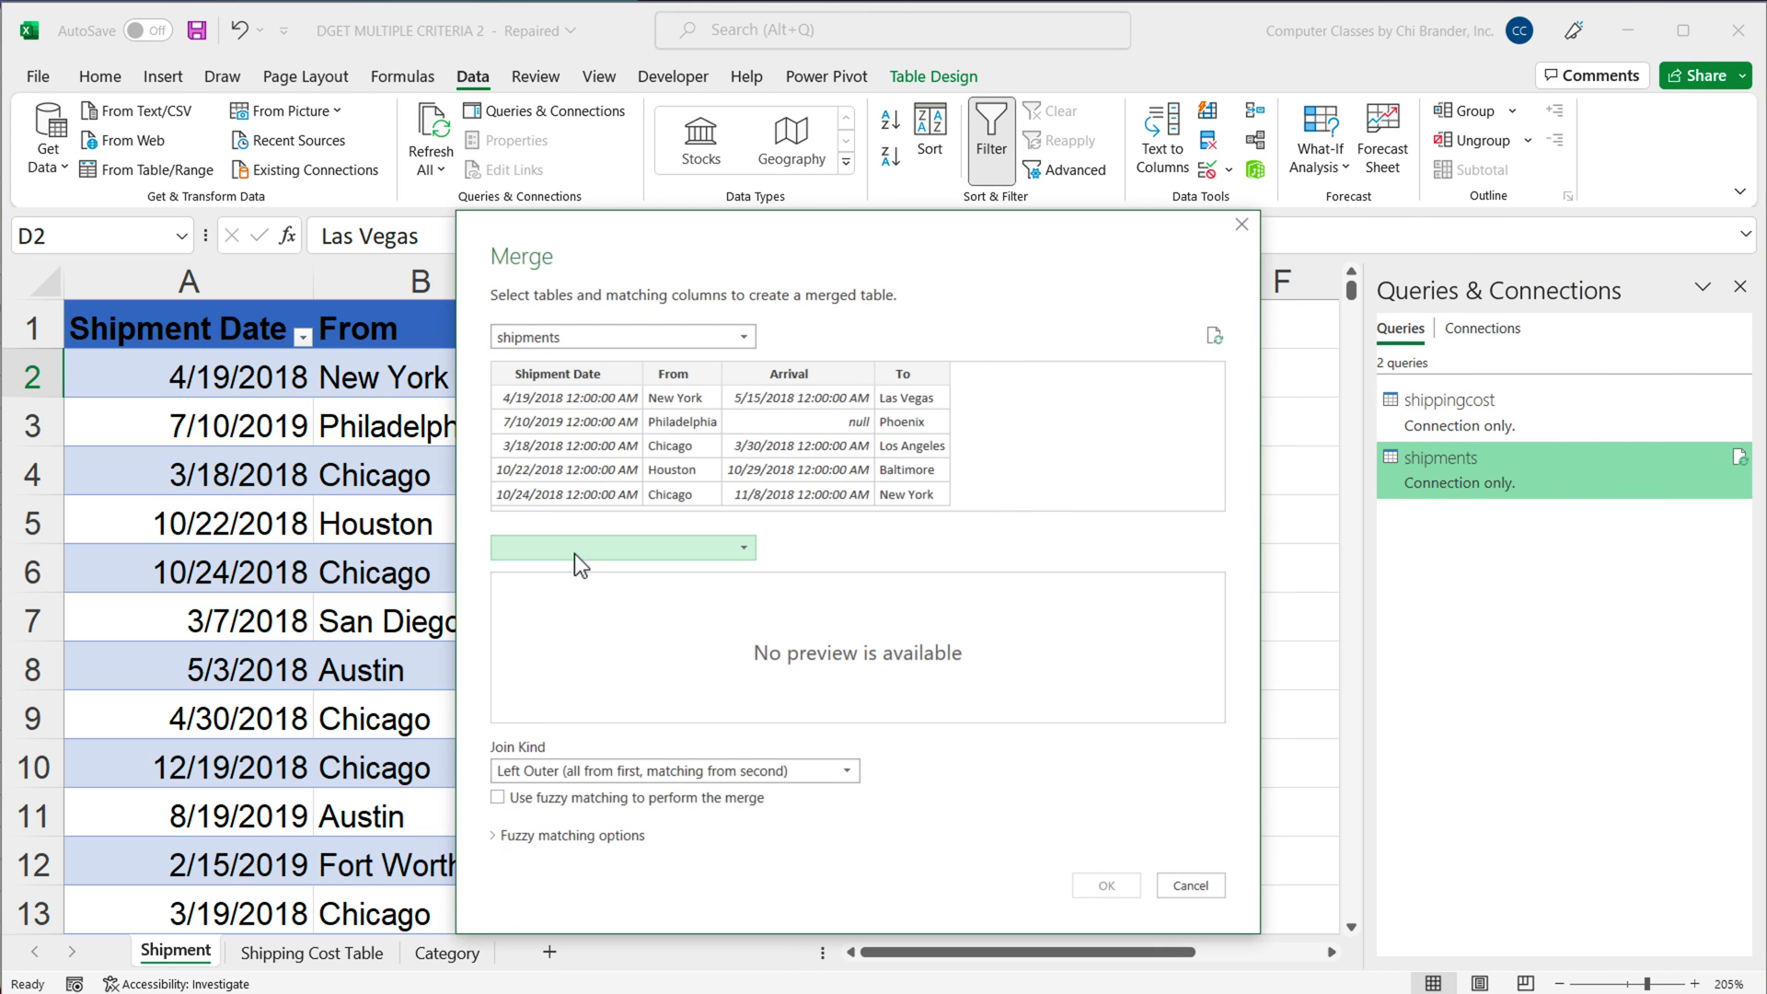
click(653, 550)
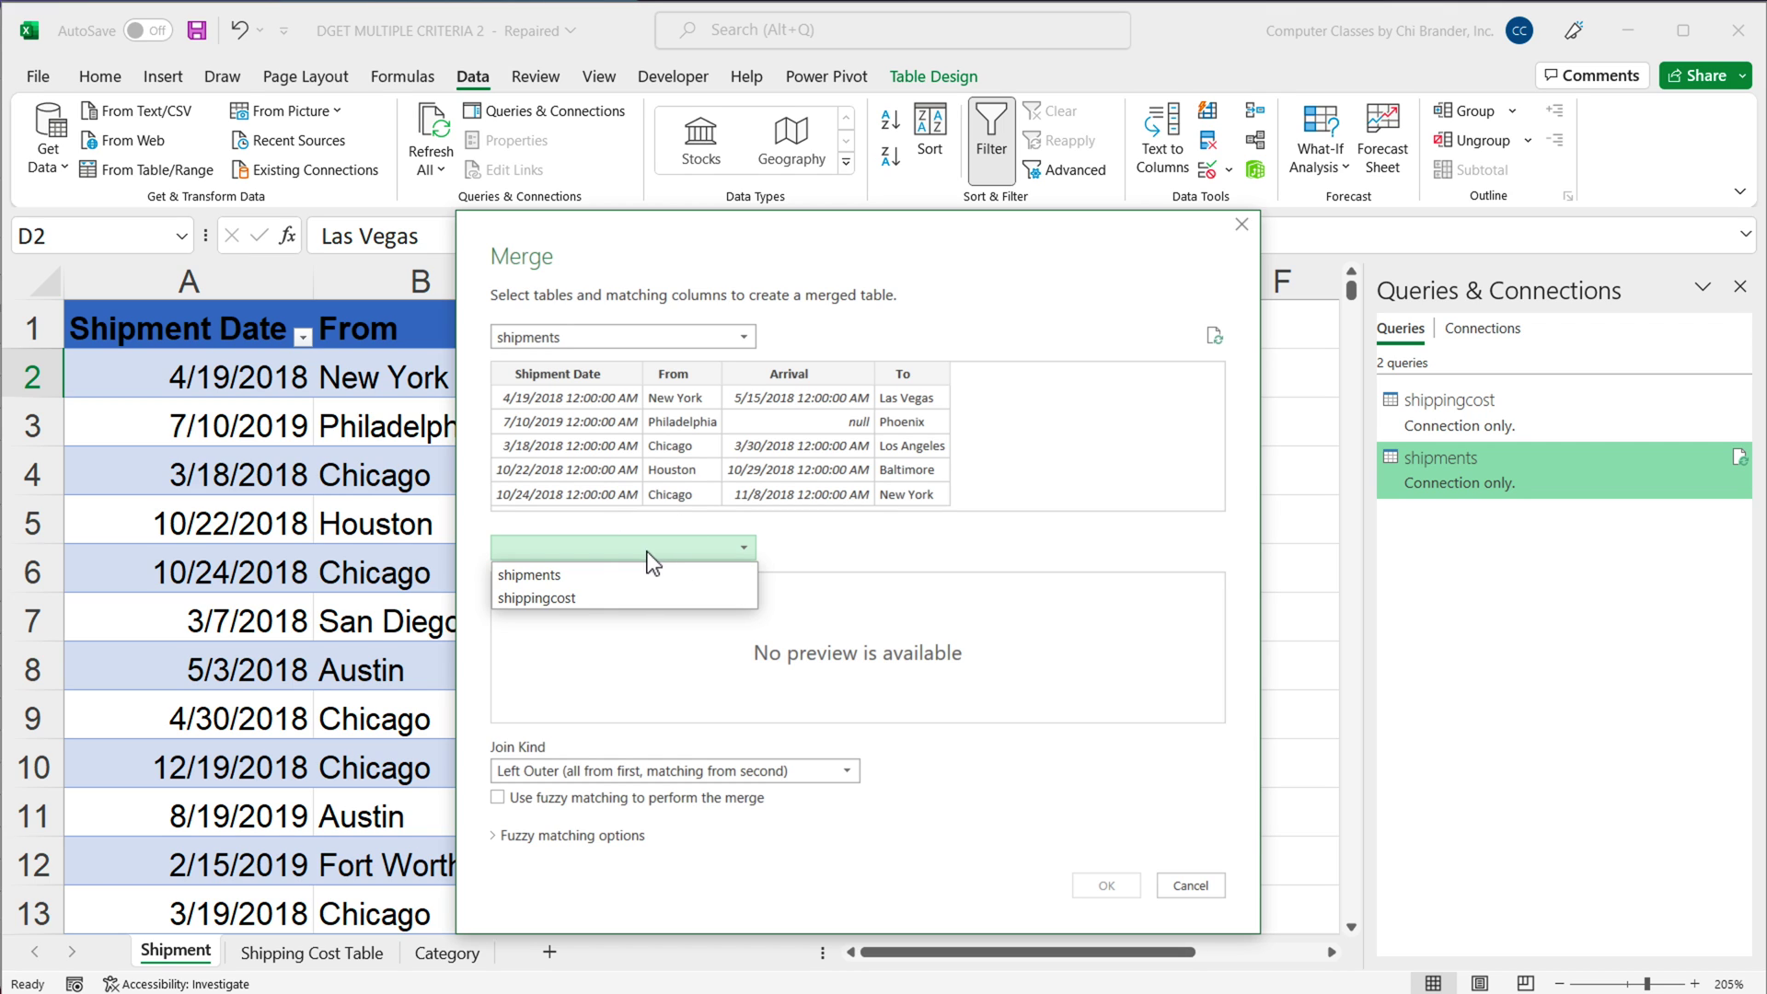
click(577, 600)
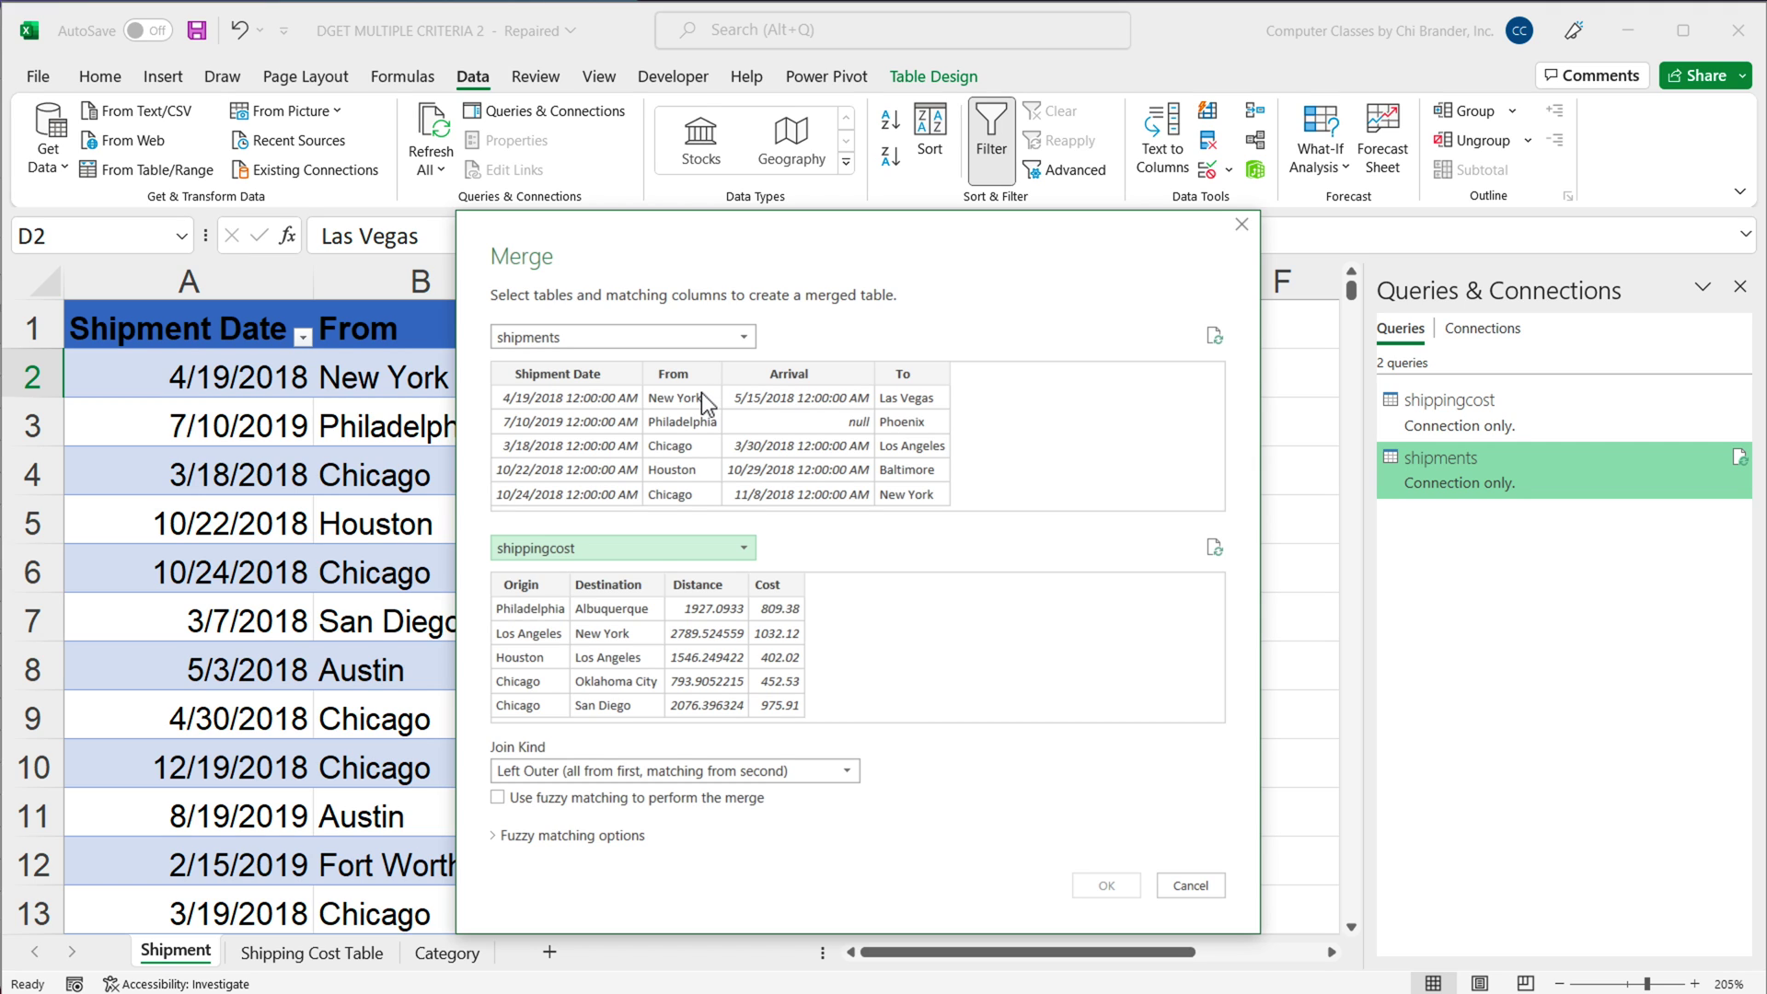
Match From and To against Origin and Destination and confirm the merge
click(686, 374)
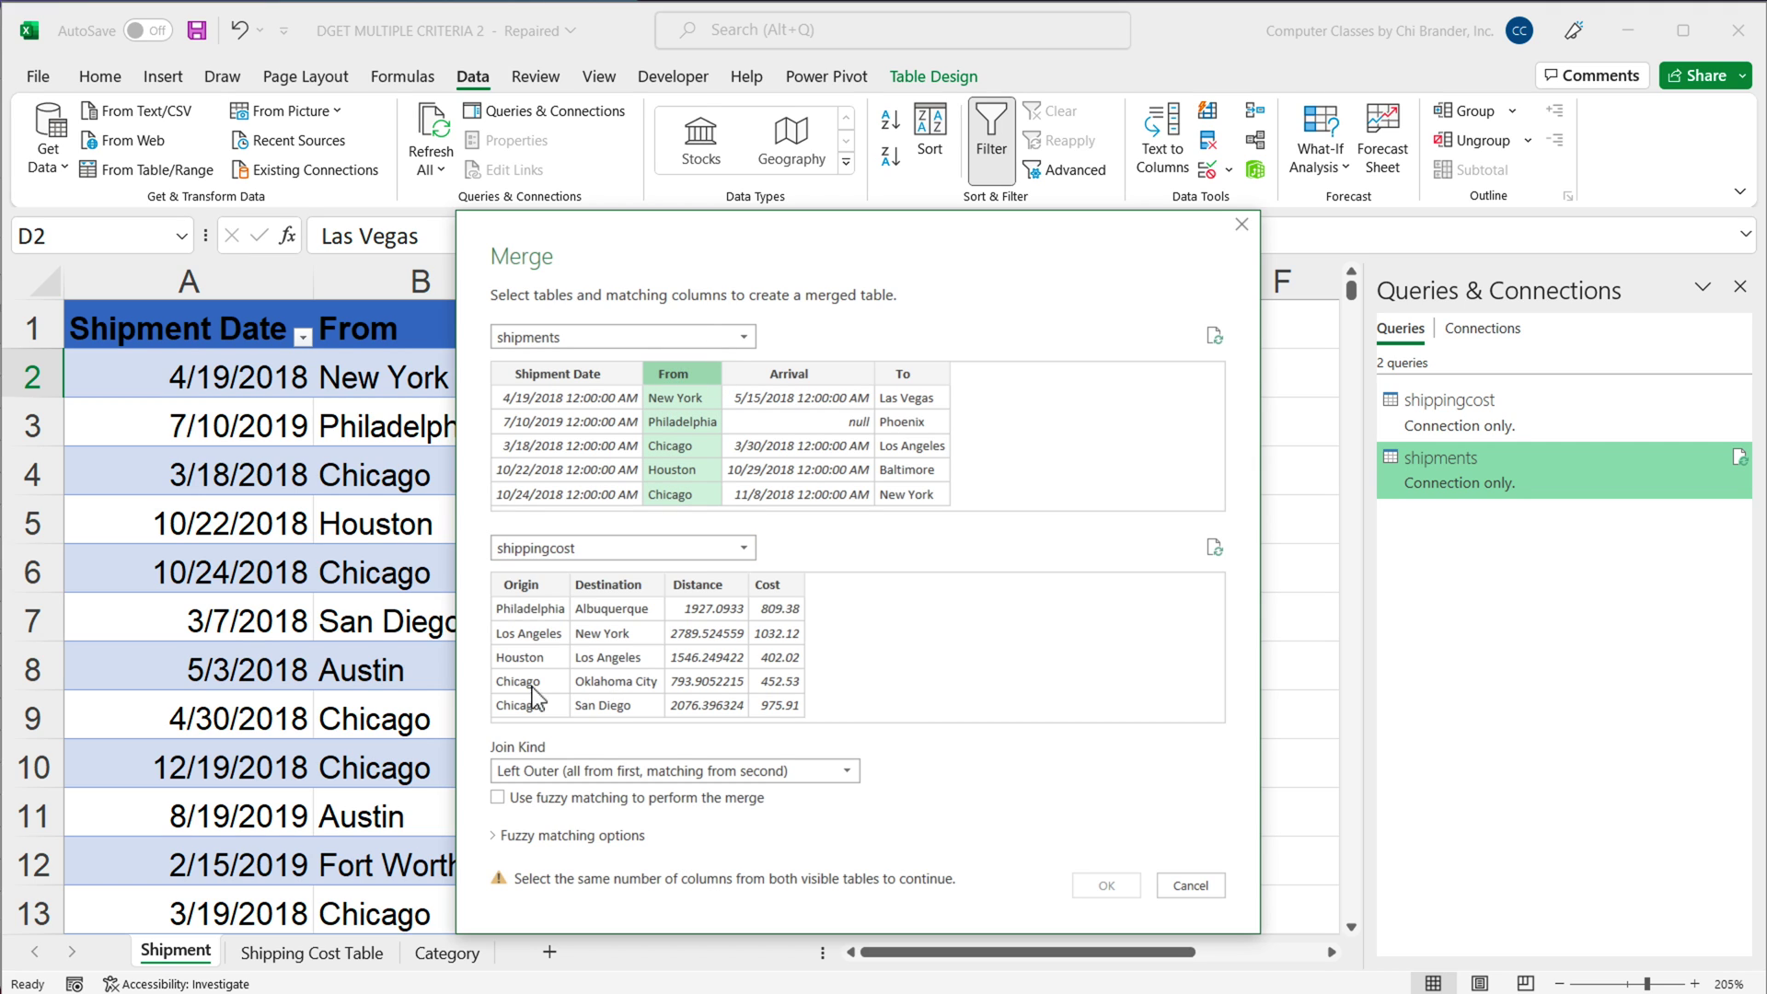
click(528, 589)
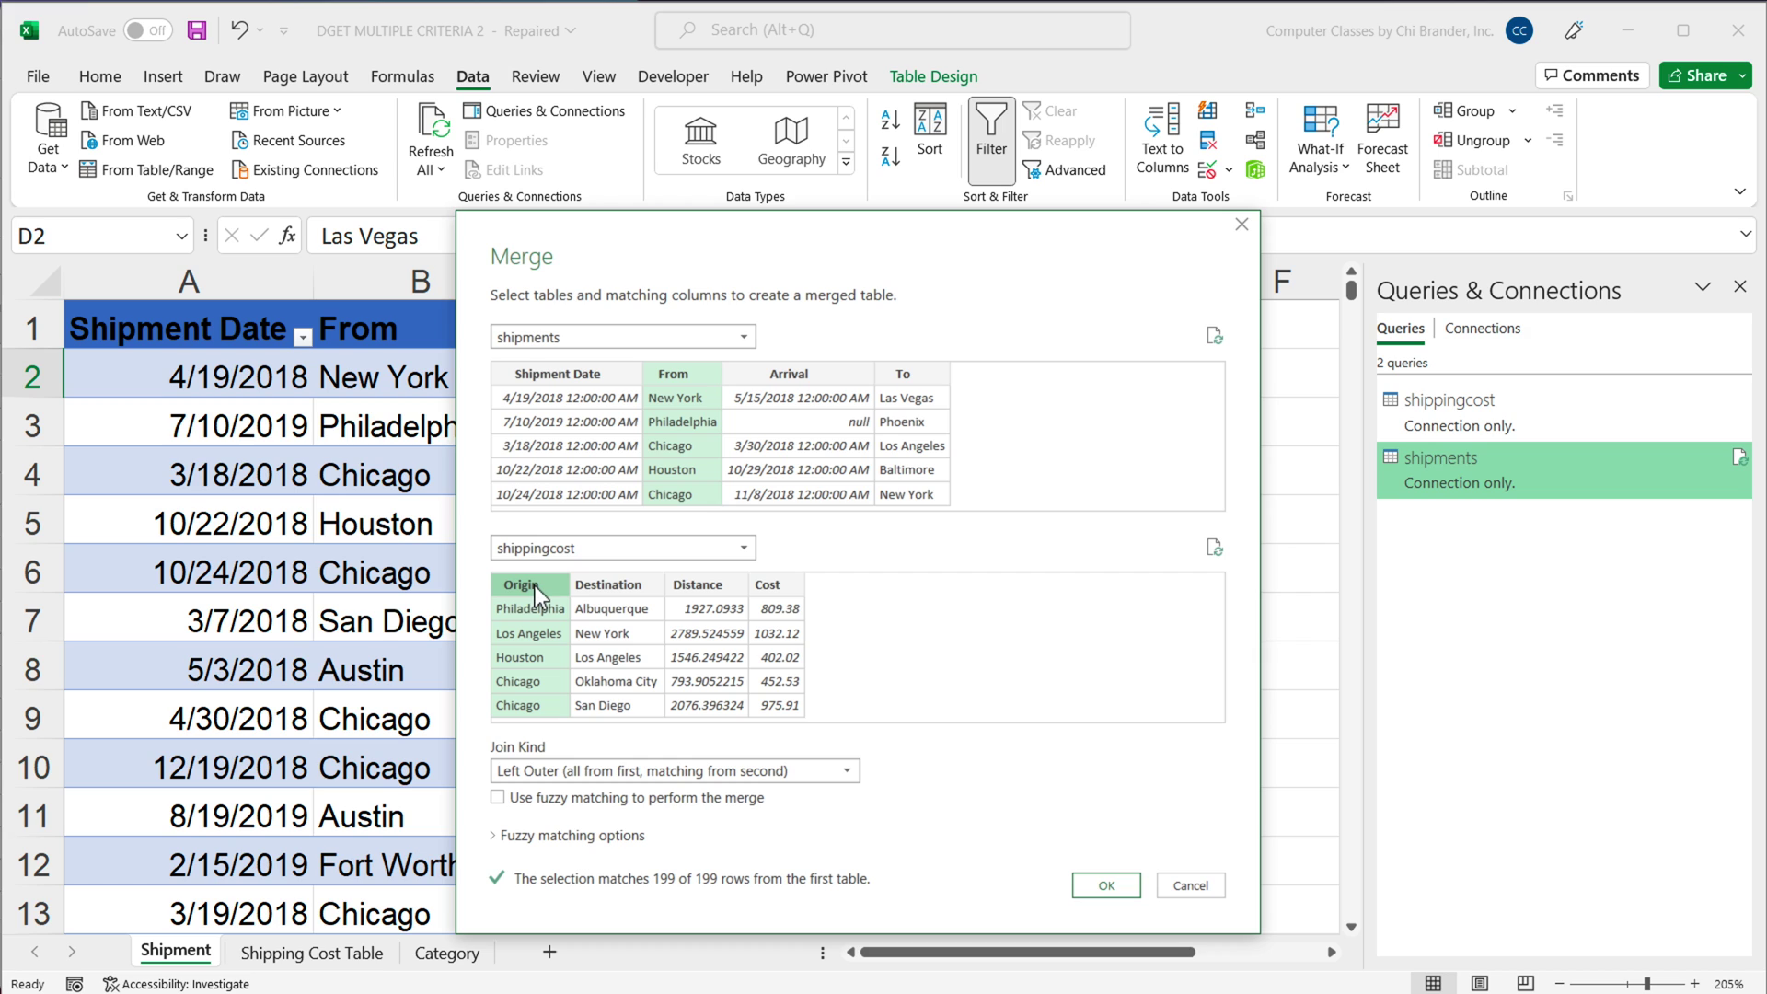
click(681, 374)
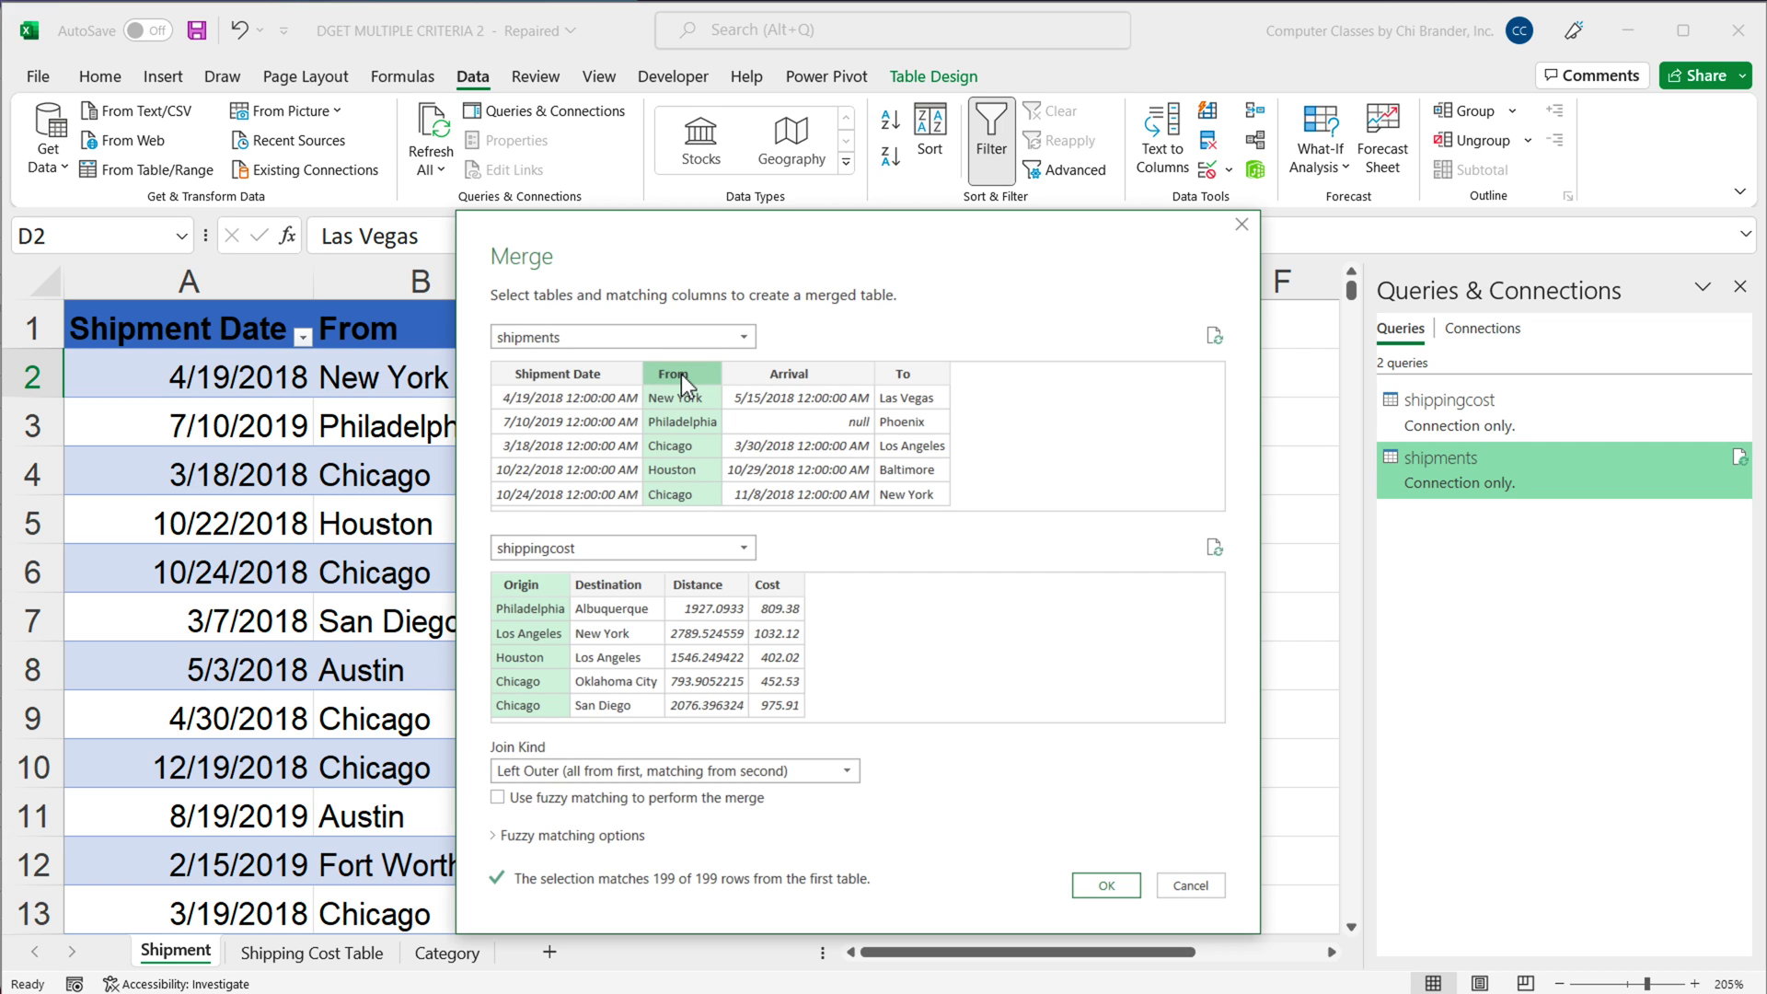
ctrl+click(903, 379)
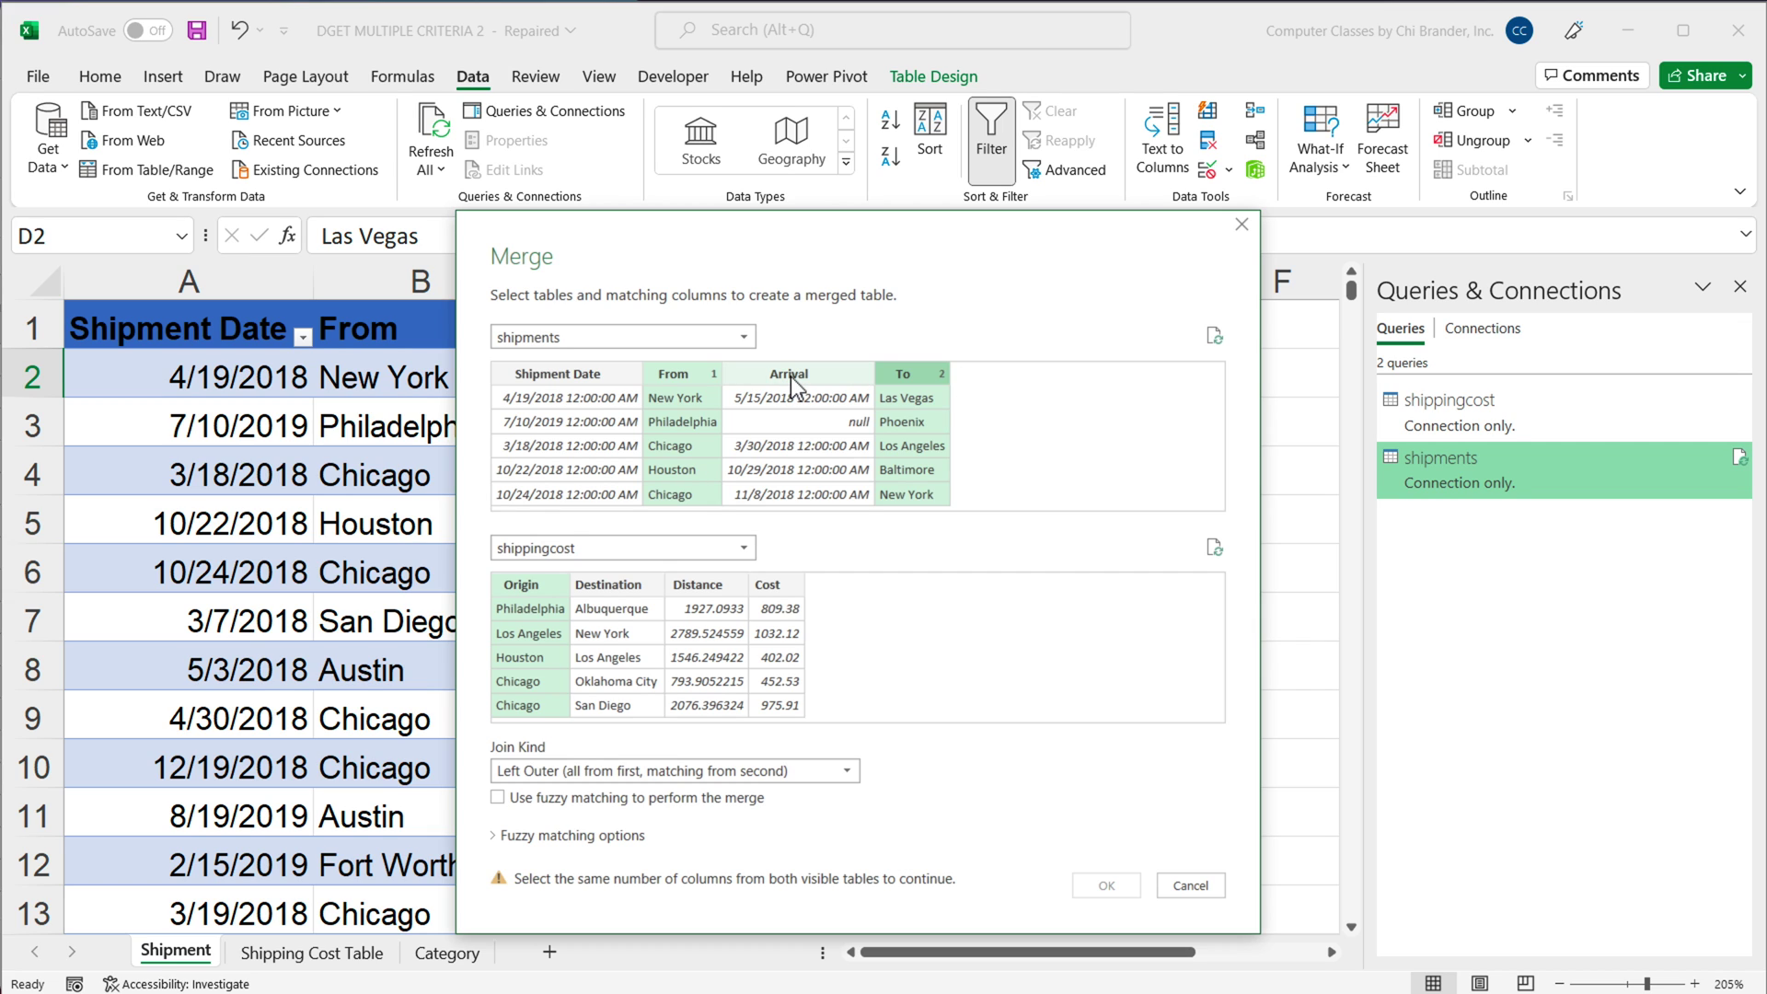
ctrl+click(792, 377)
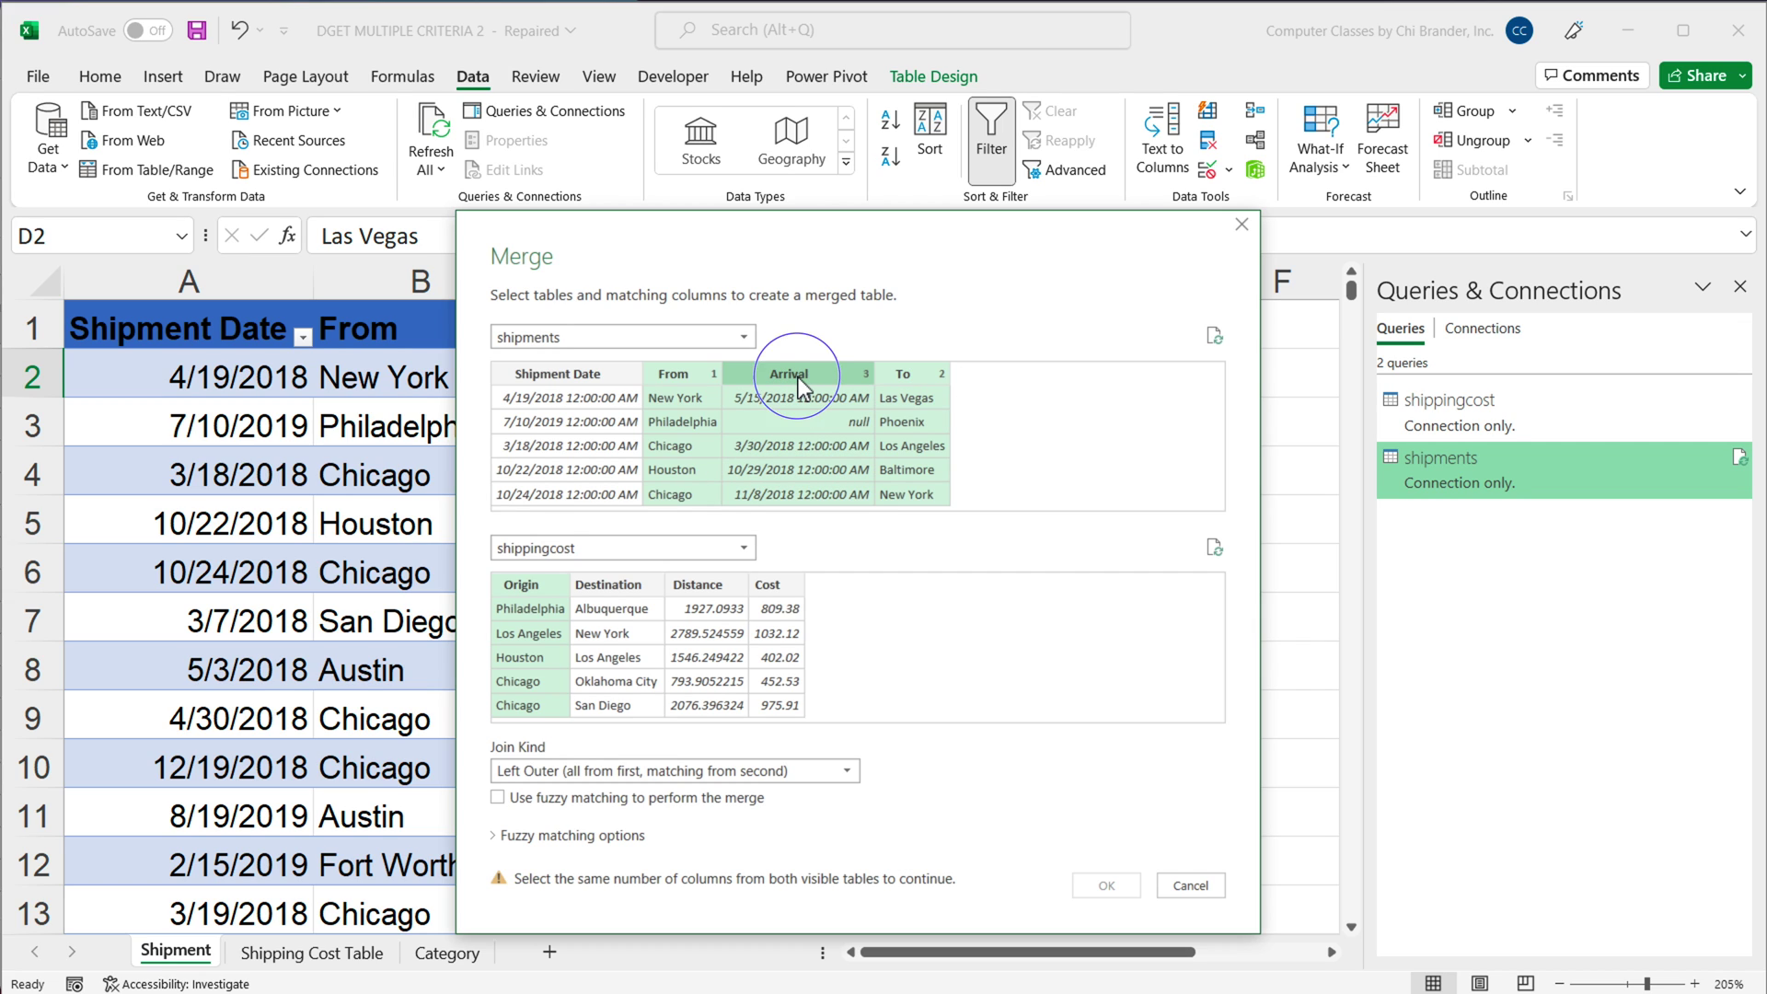
ctrl+click(799, 385)
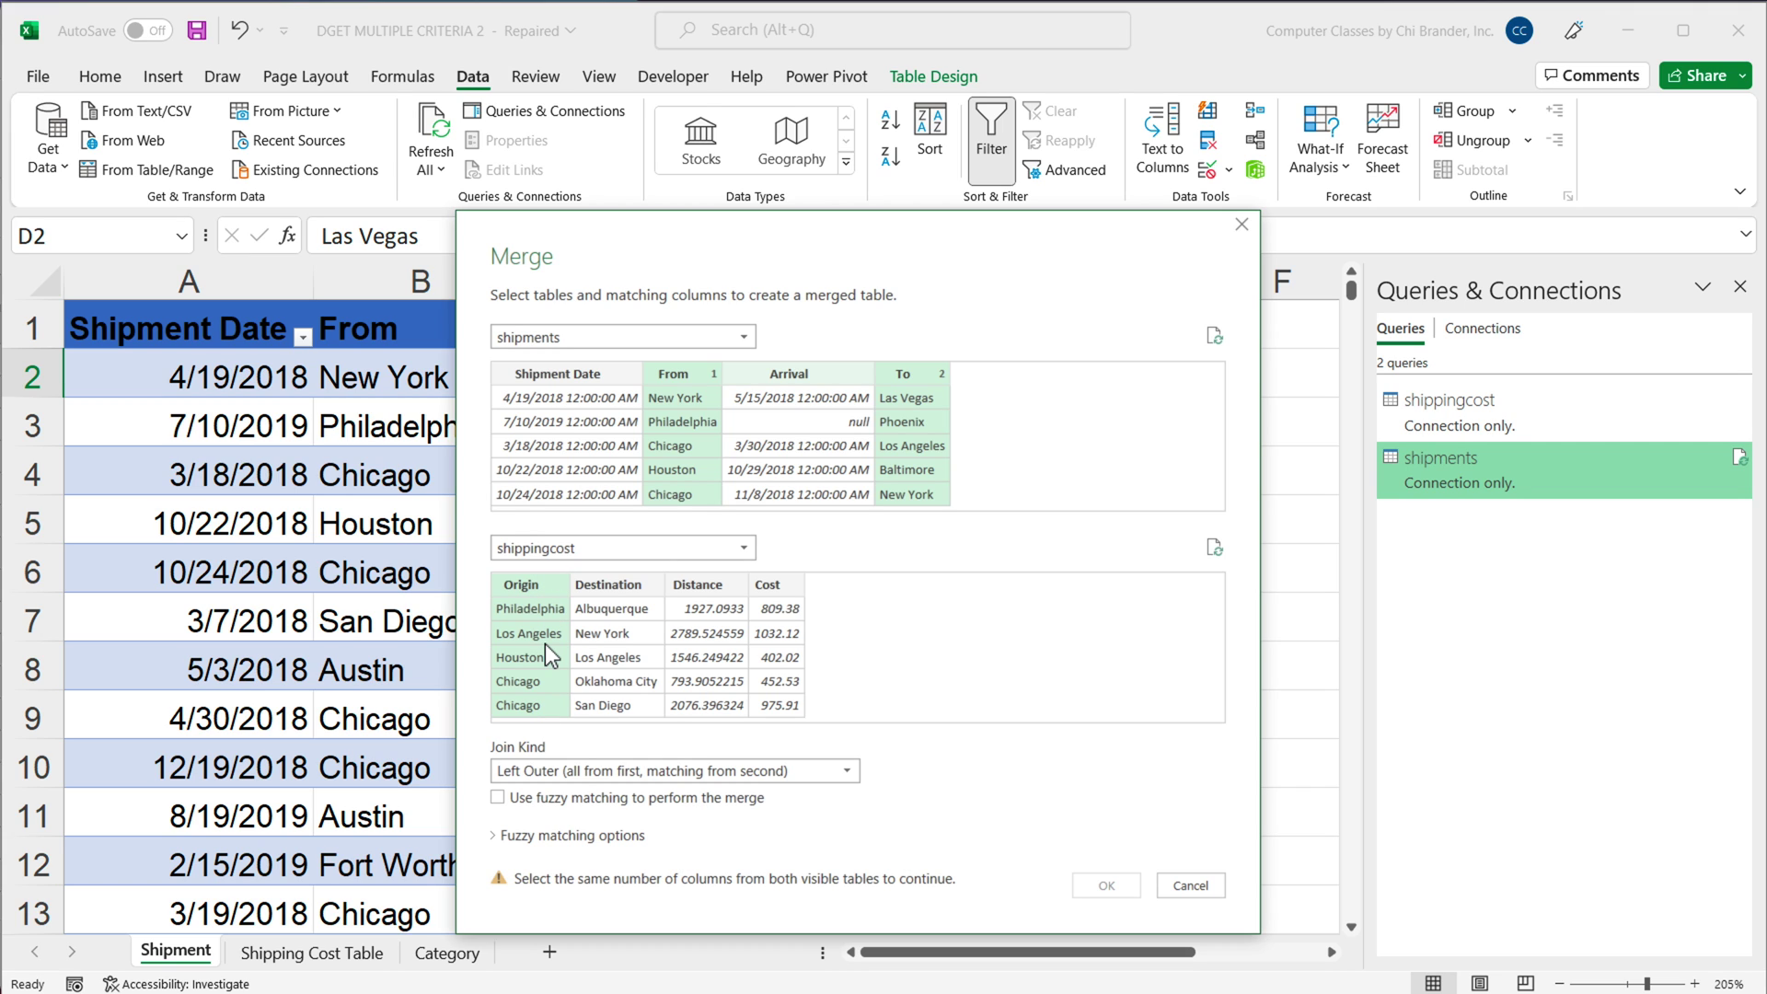
ctrl+click(616, 589)
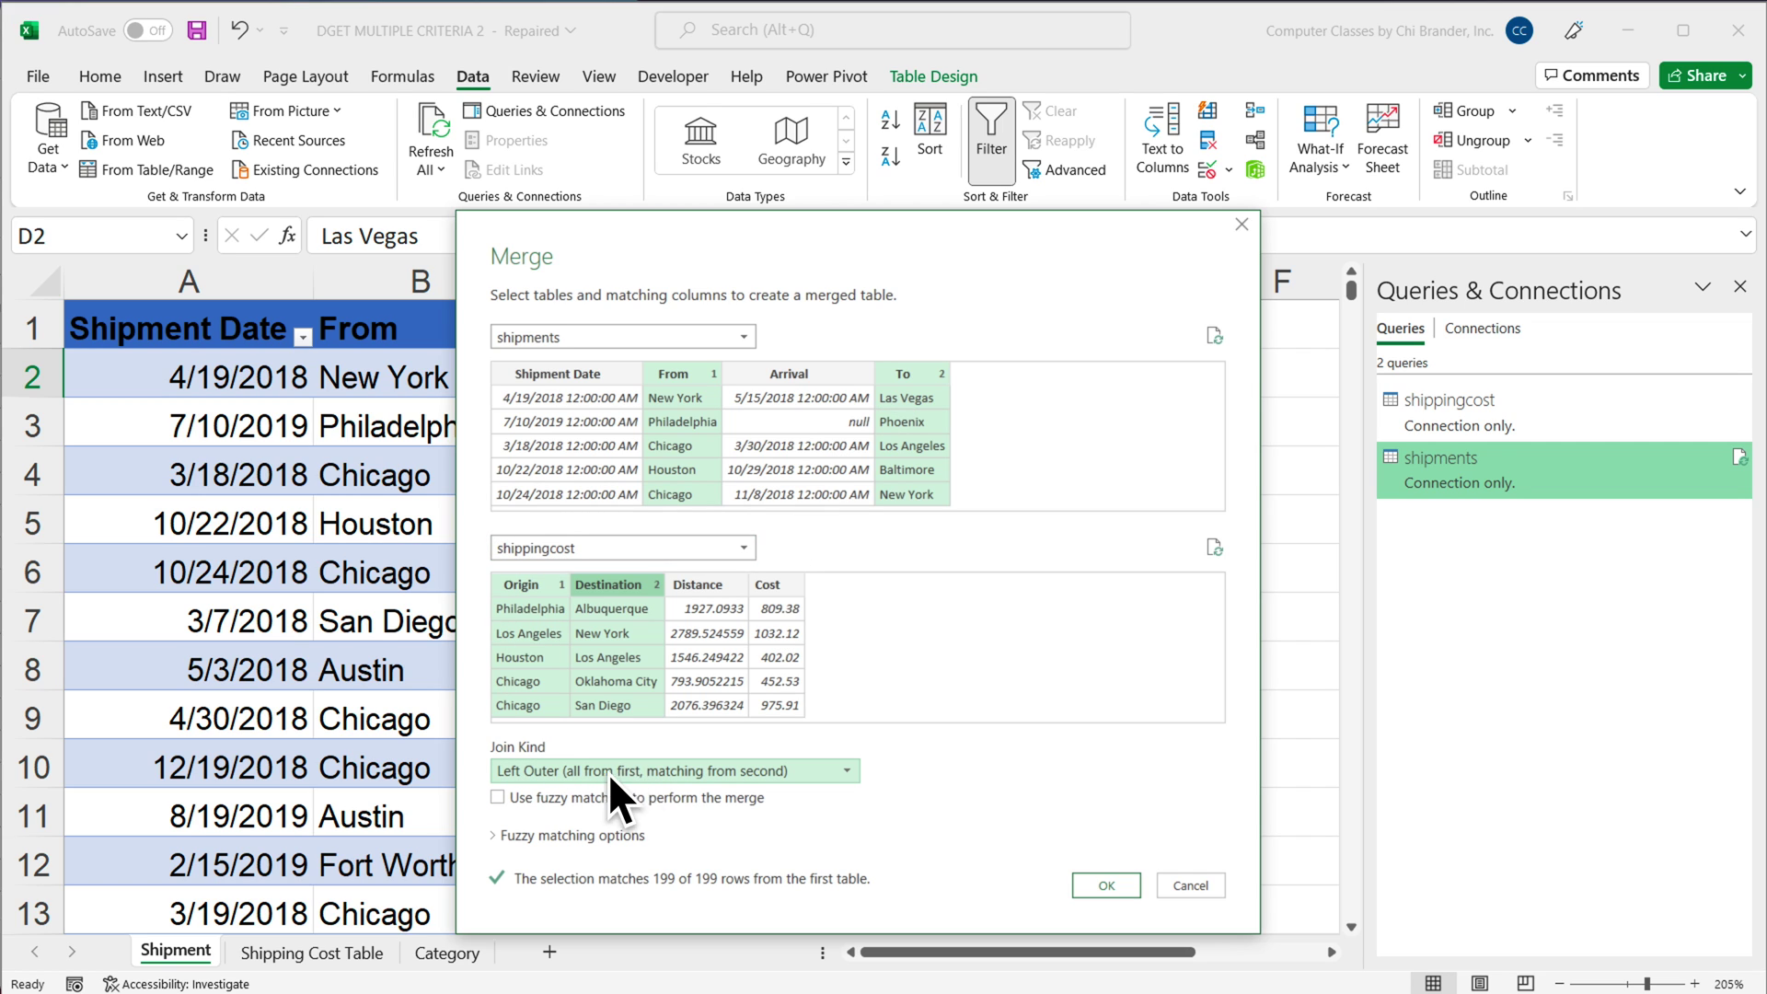
click(1104, 886)
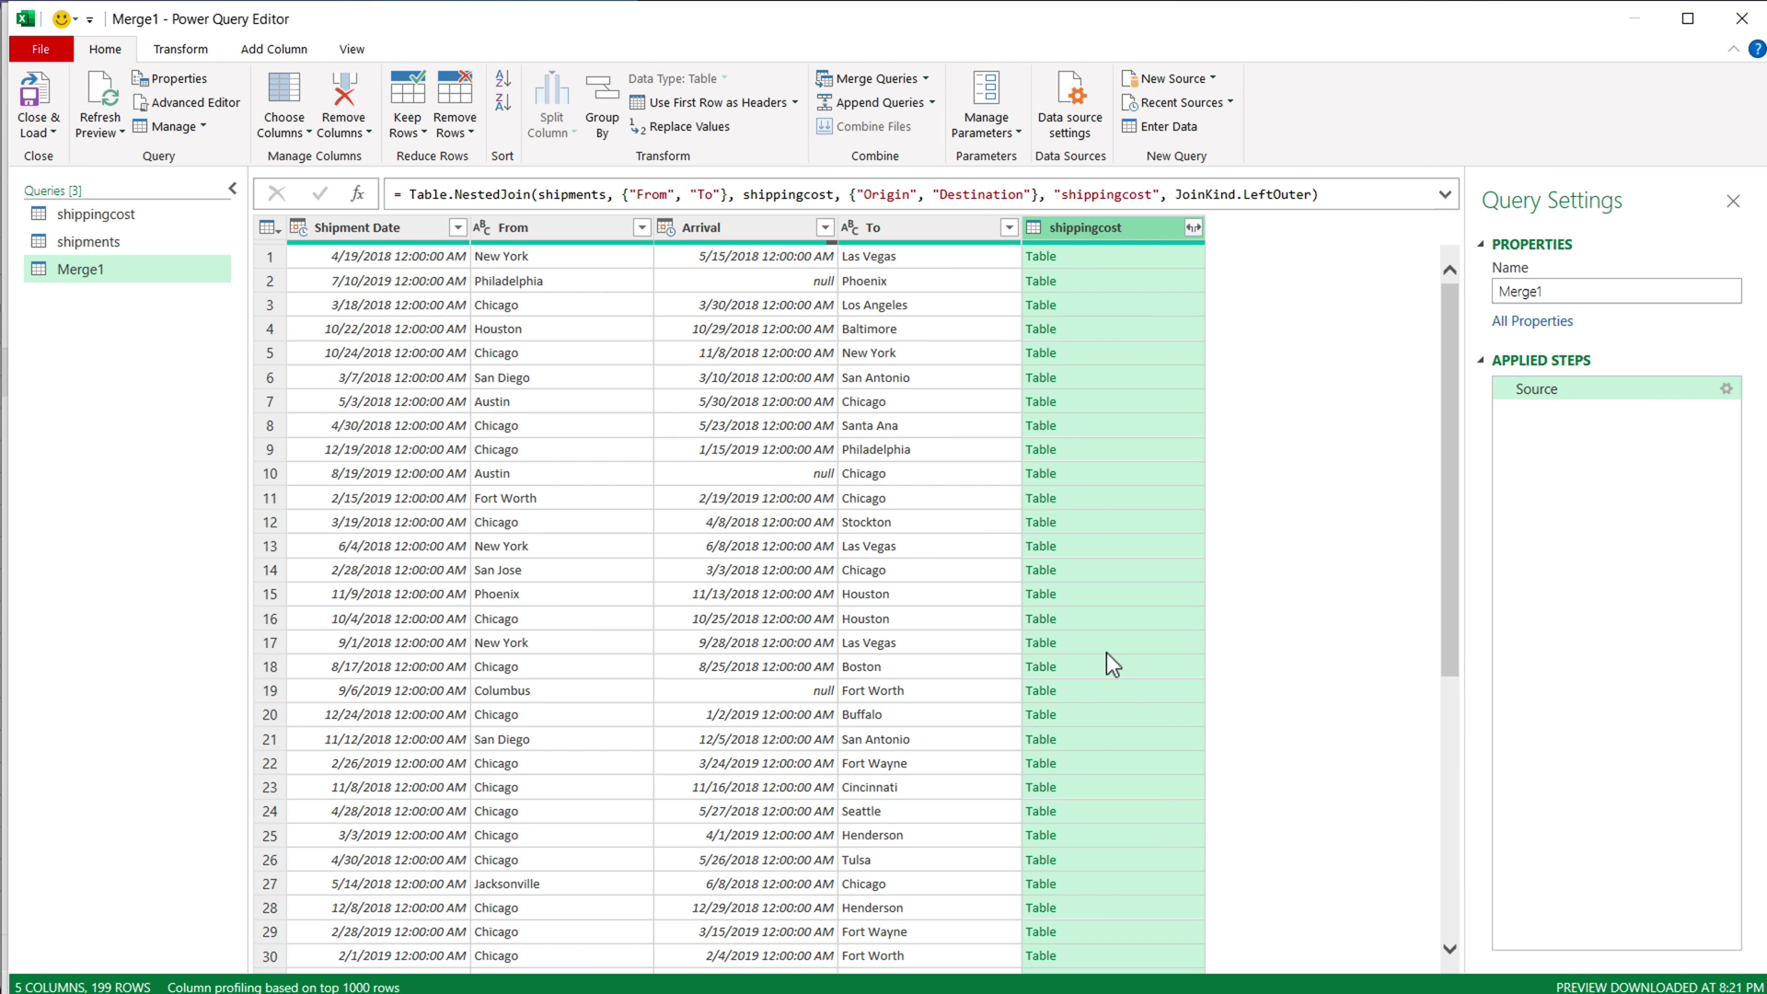
Expand the shippingcost column to include only Cost
click(1194, 230)
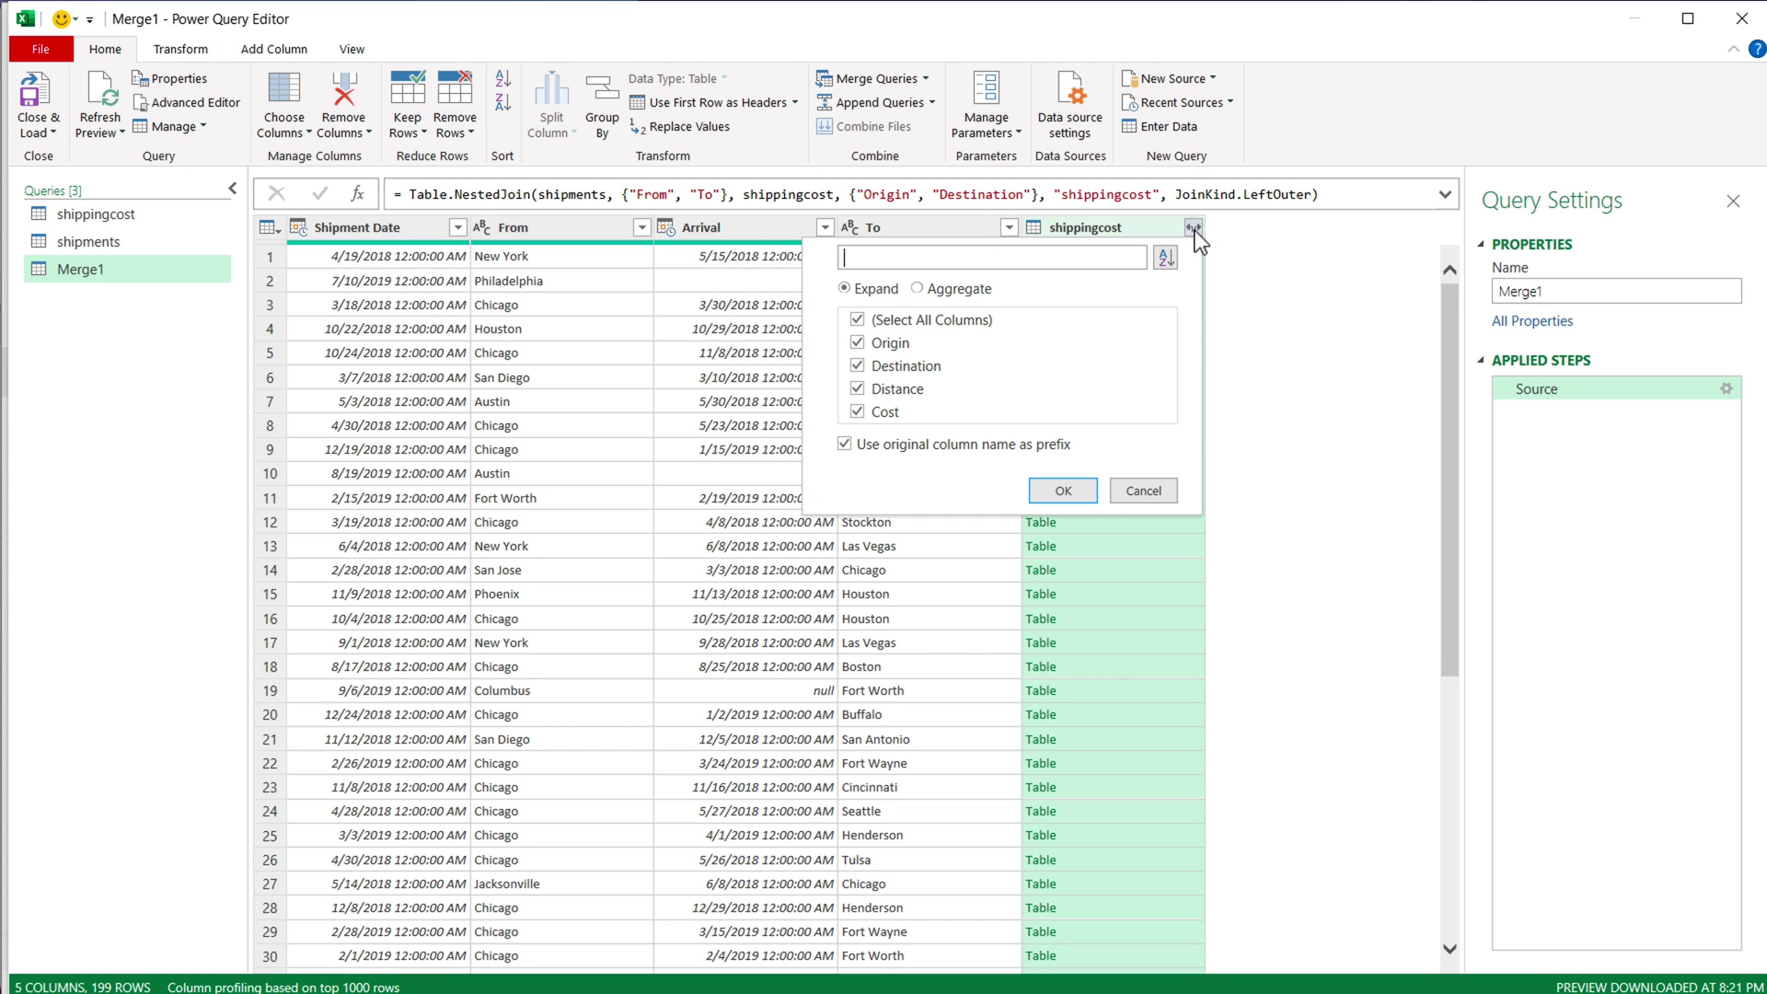
click(871, 324)
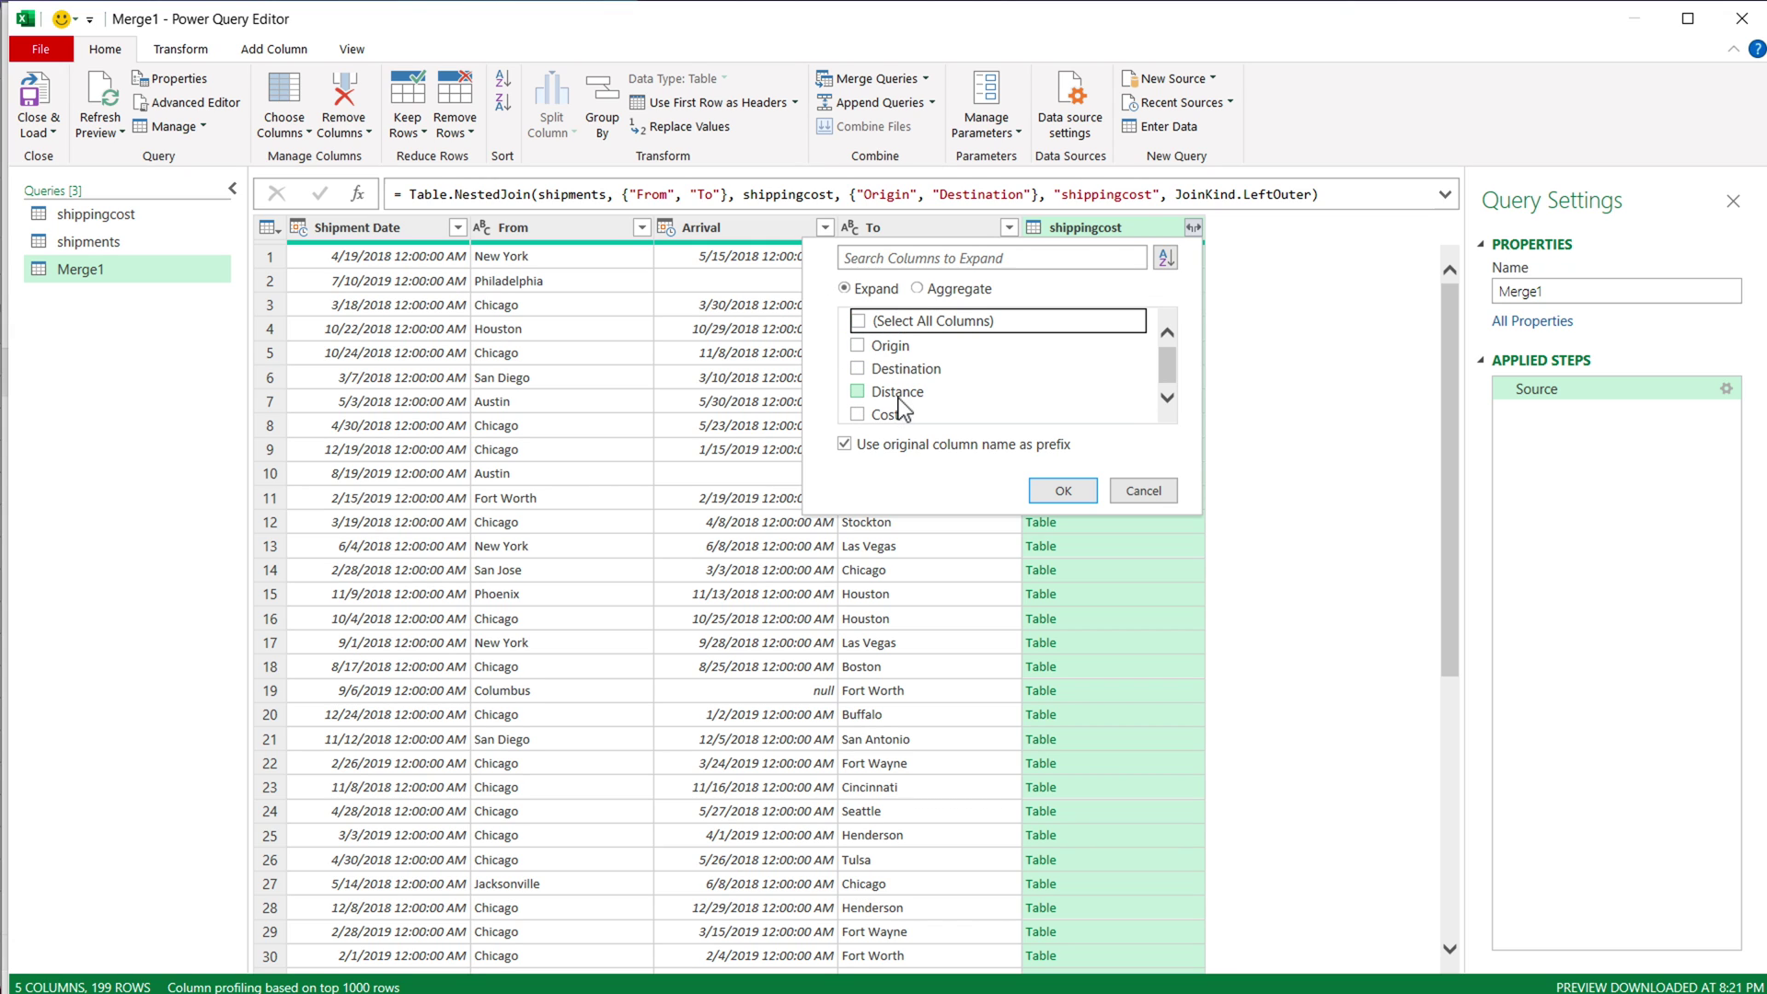
scroll(885, 405, down, 1)
click(858, 410)
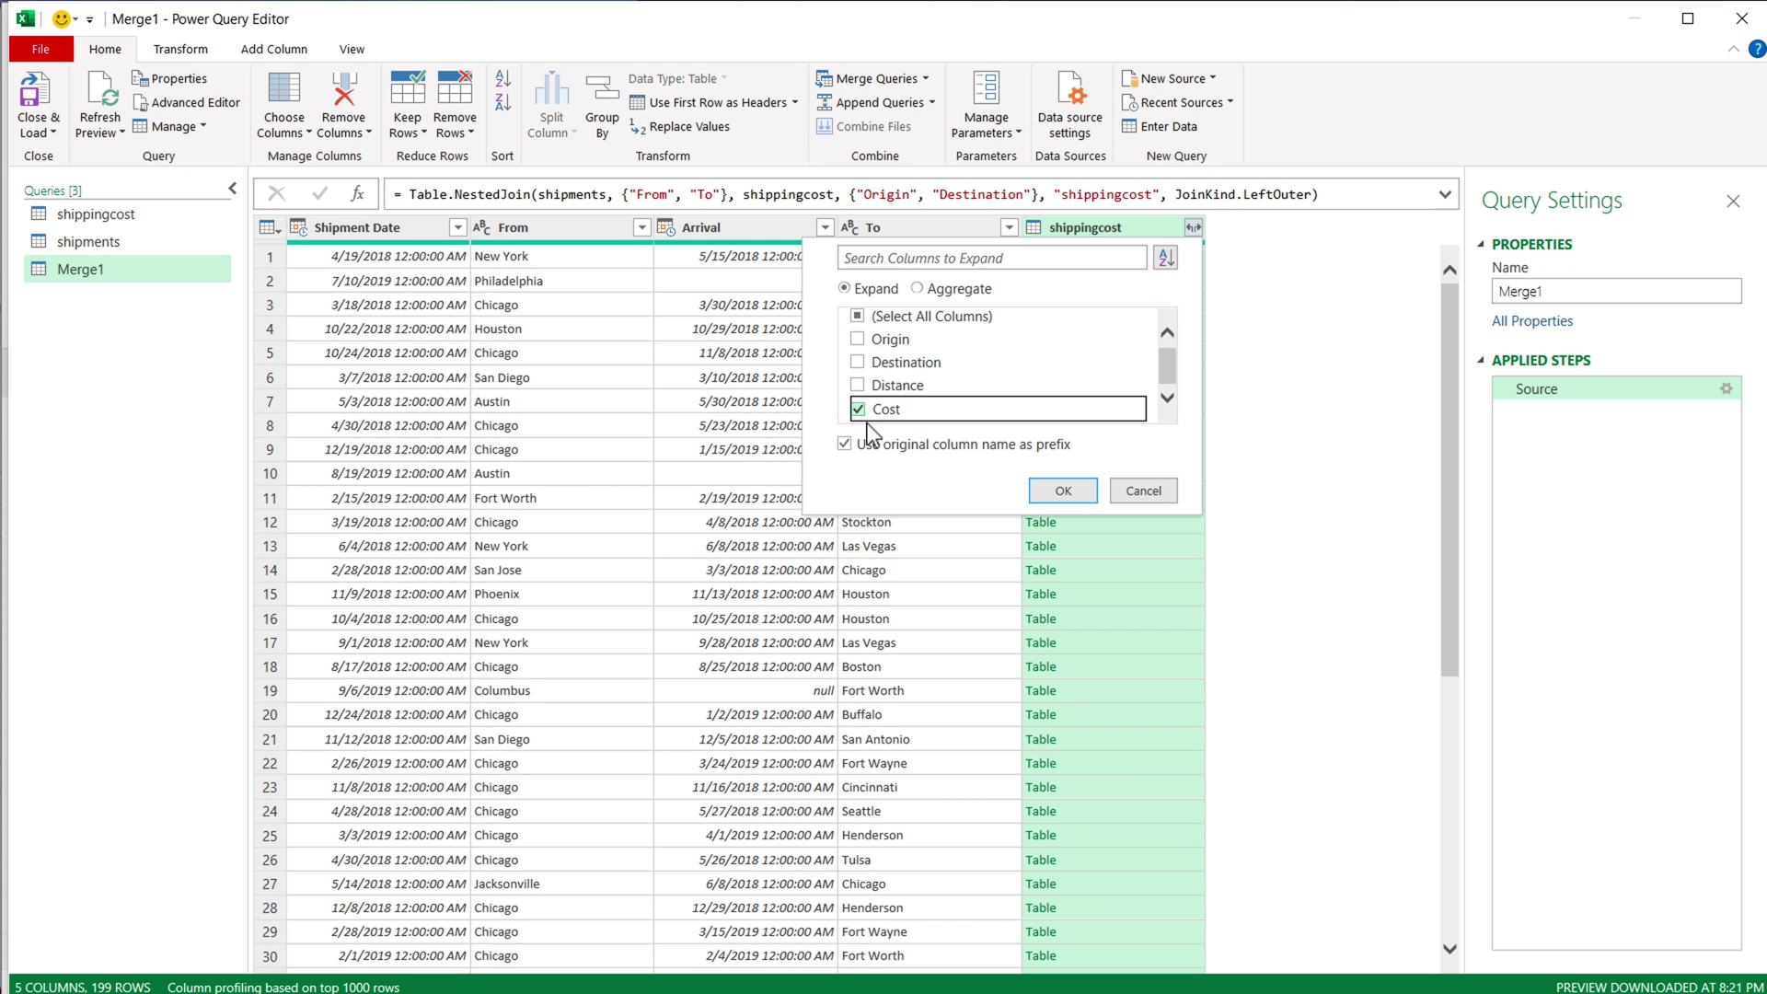
click(1042, 494)
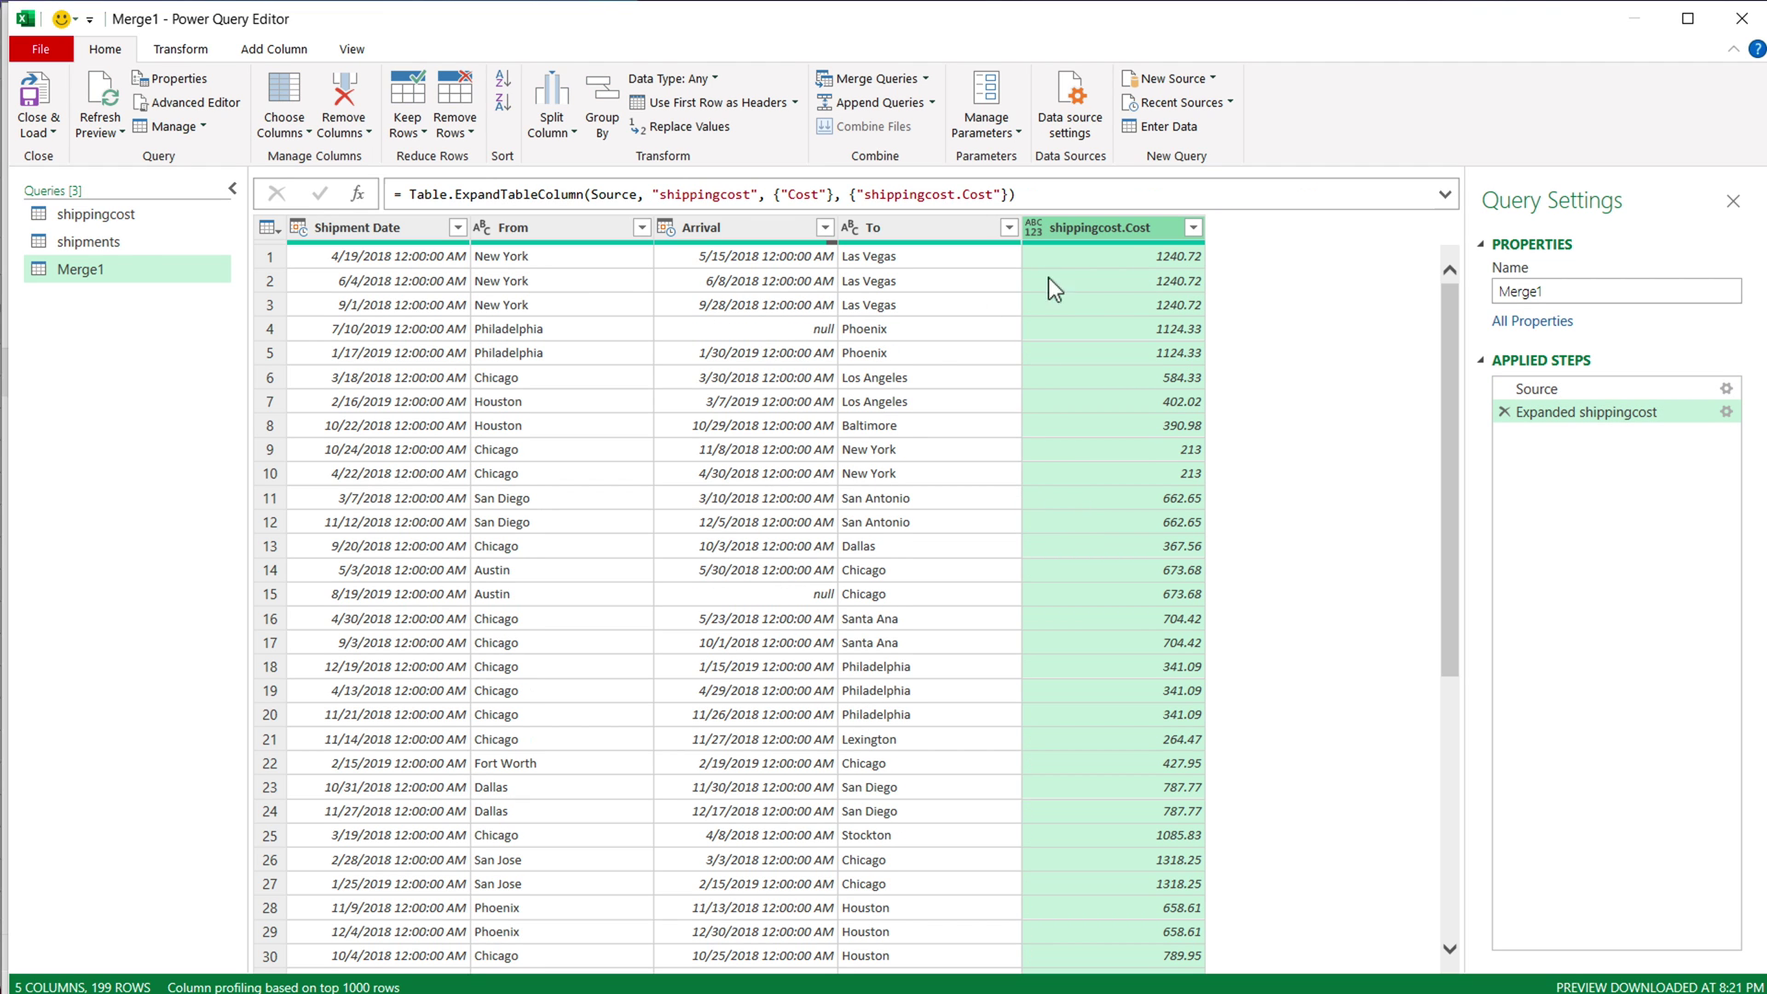
Load Merge1 as a table on a new worksheet
click(51, 132)
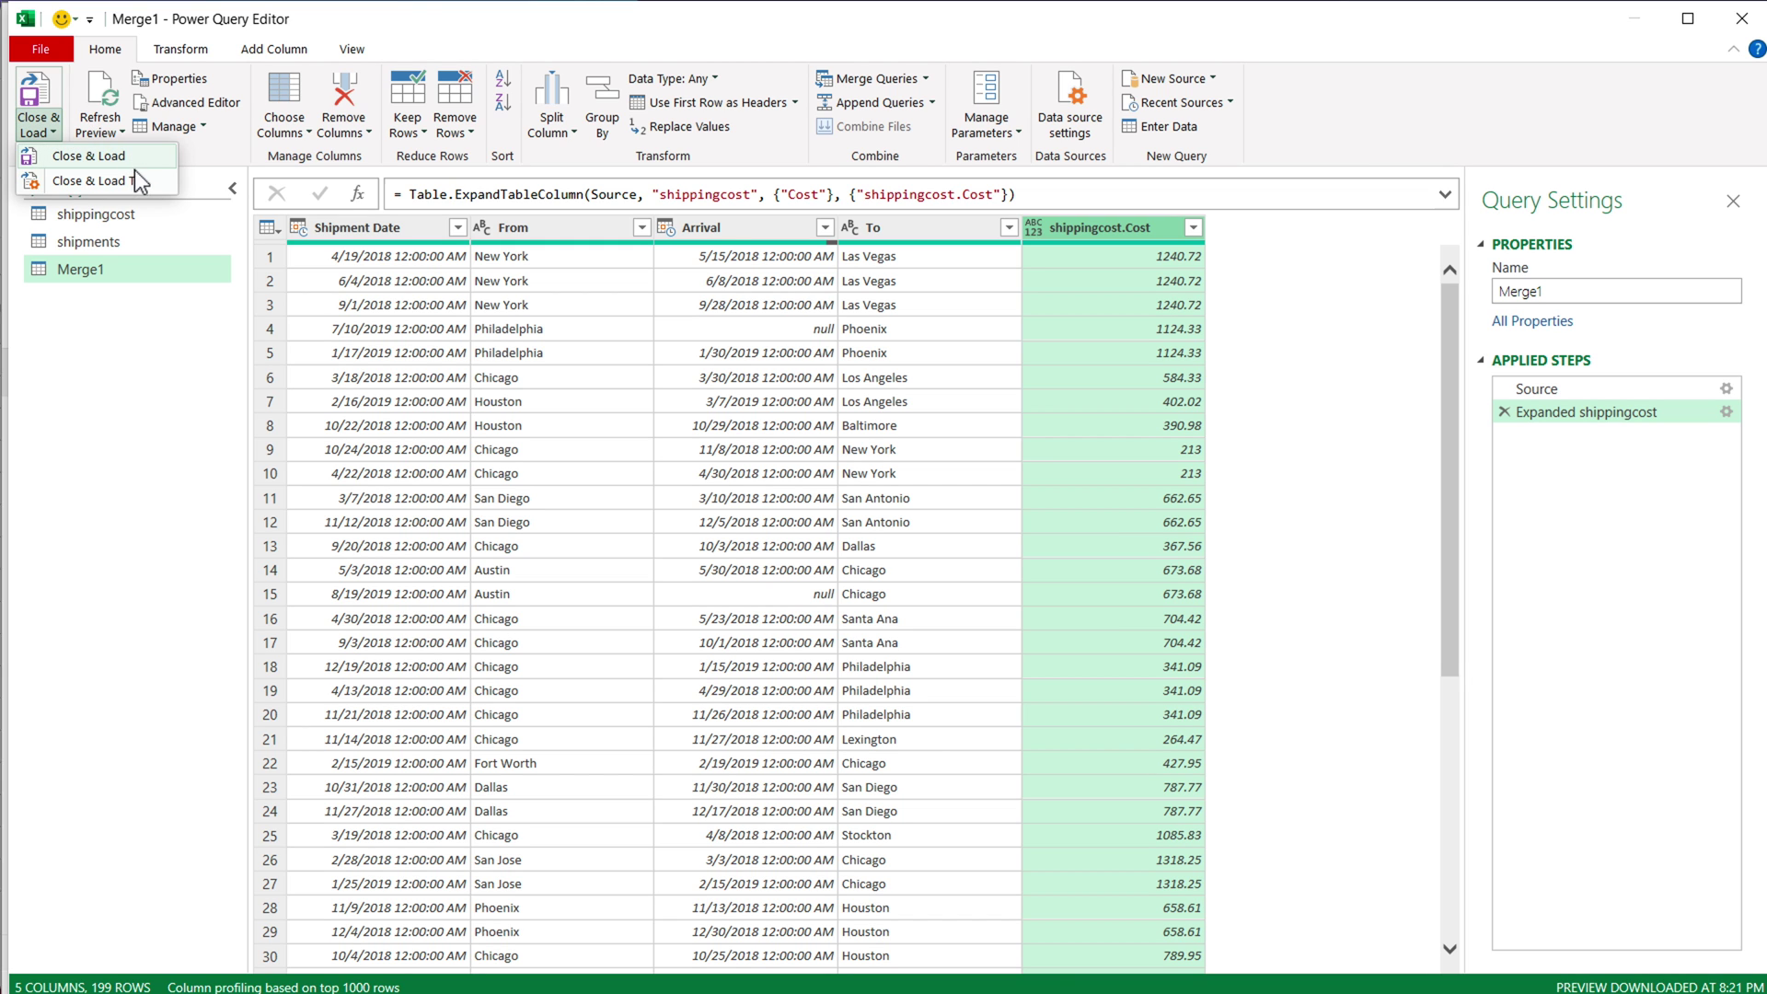
click(122, 187)
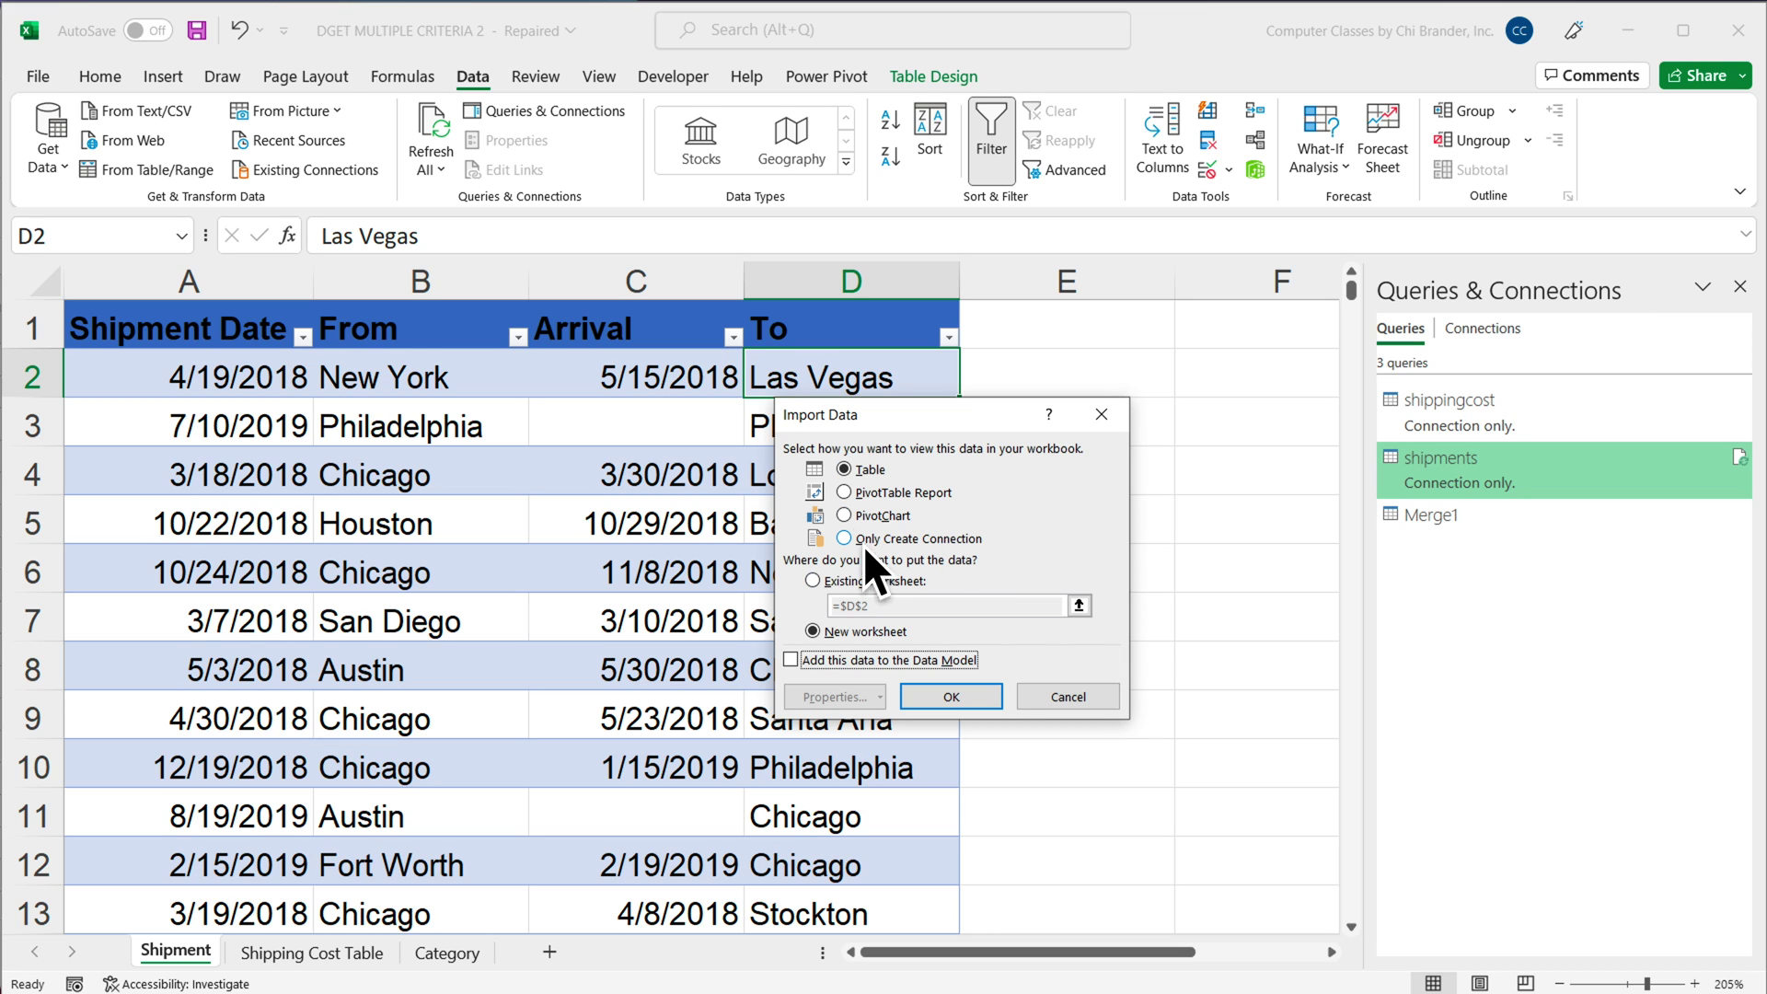
click(847, 471)
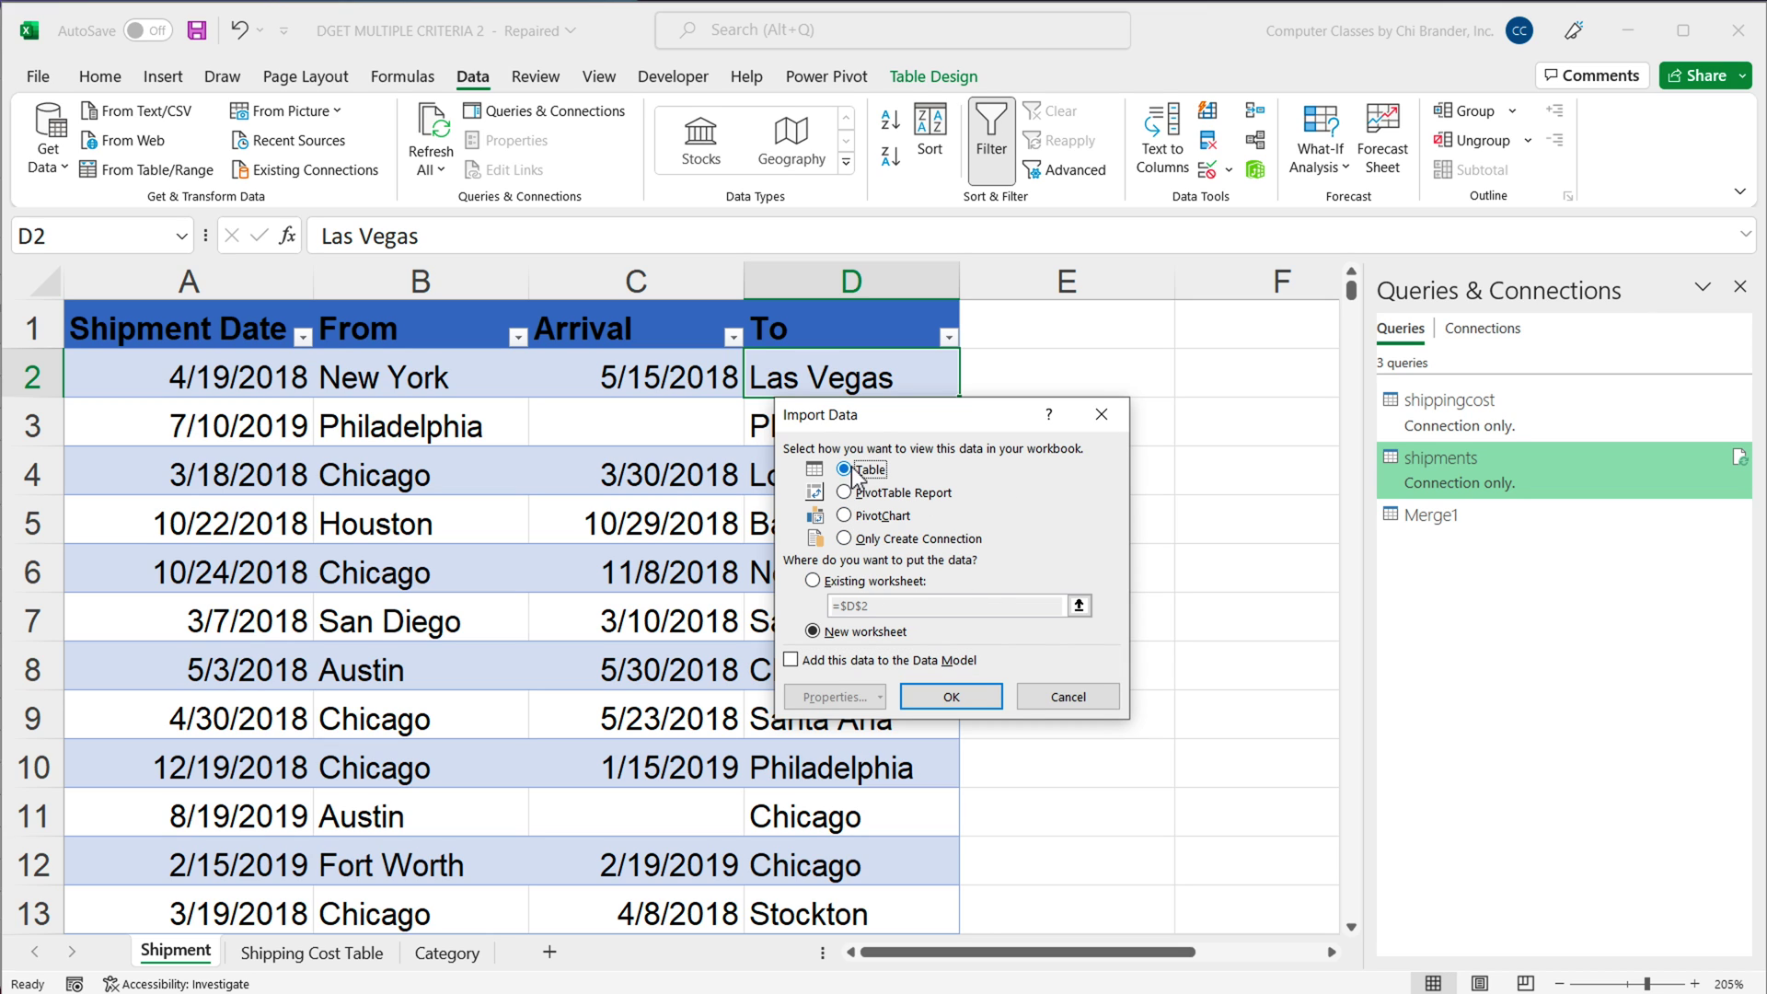
click(833, 633)
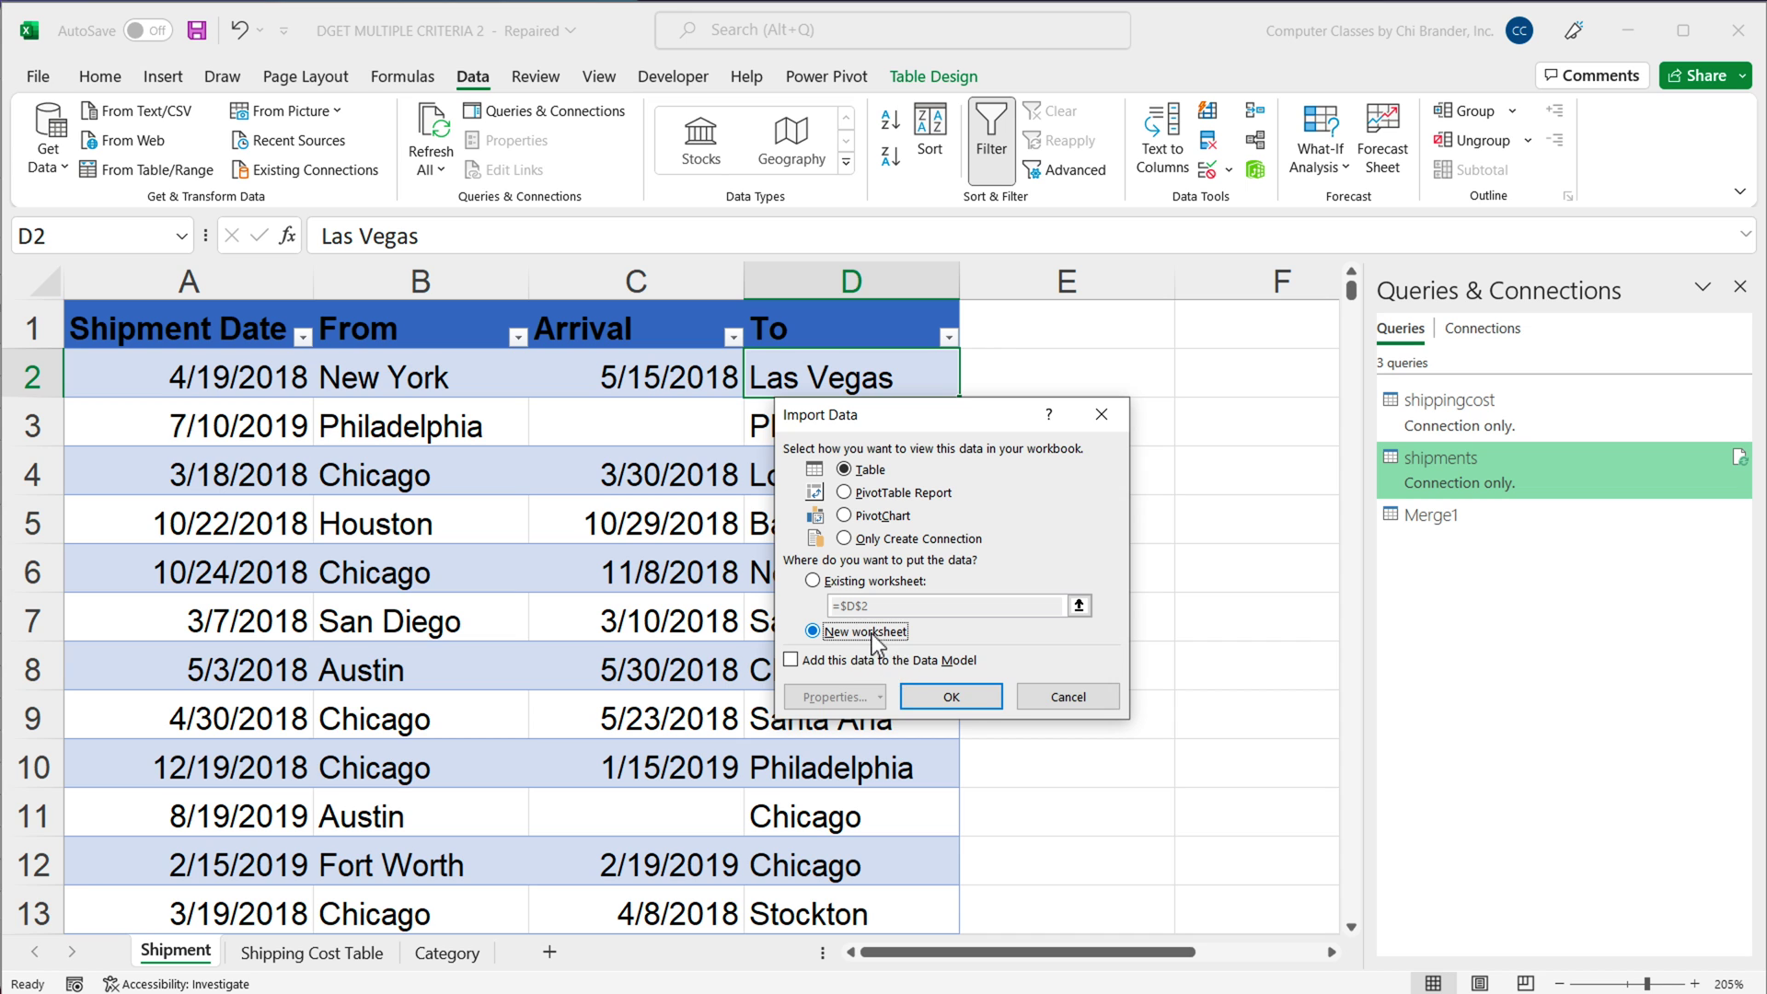
click(960, 702)
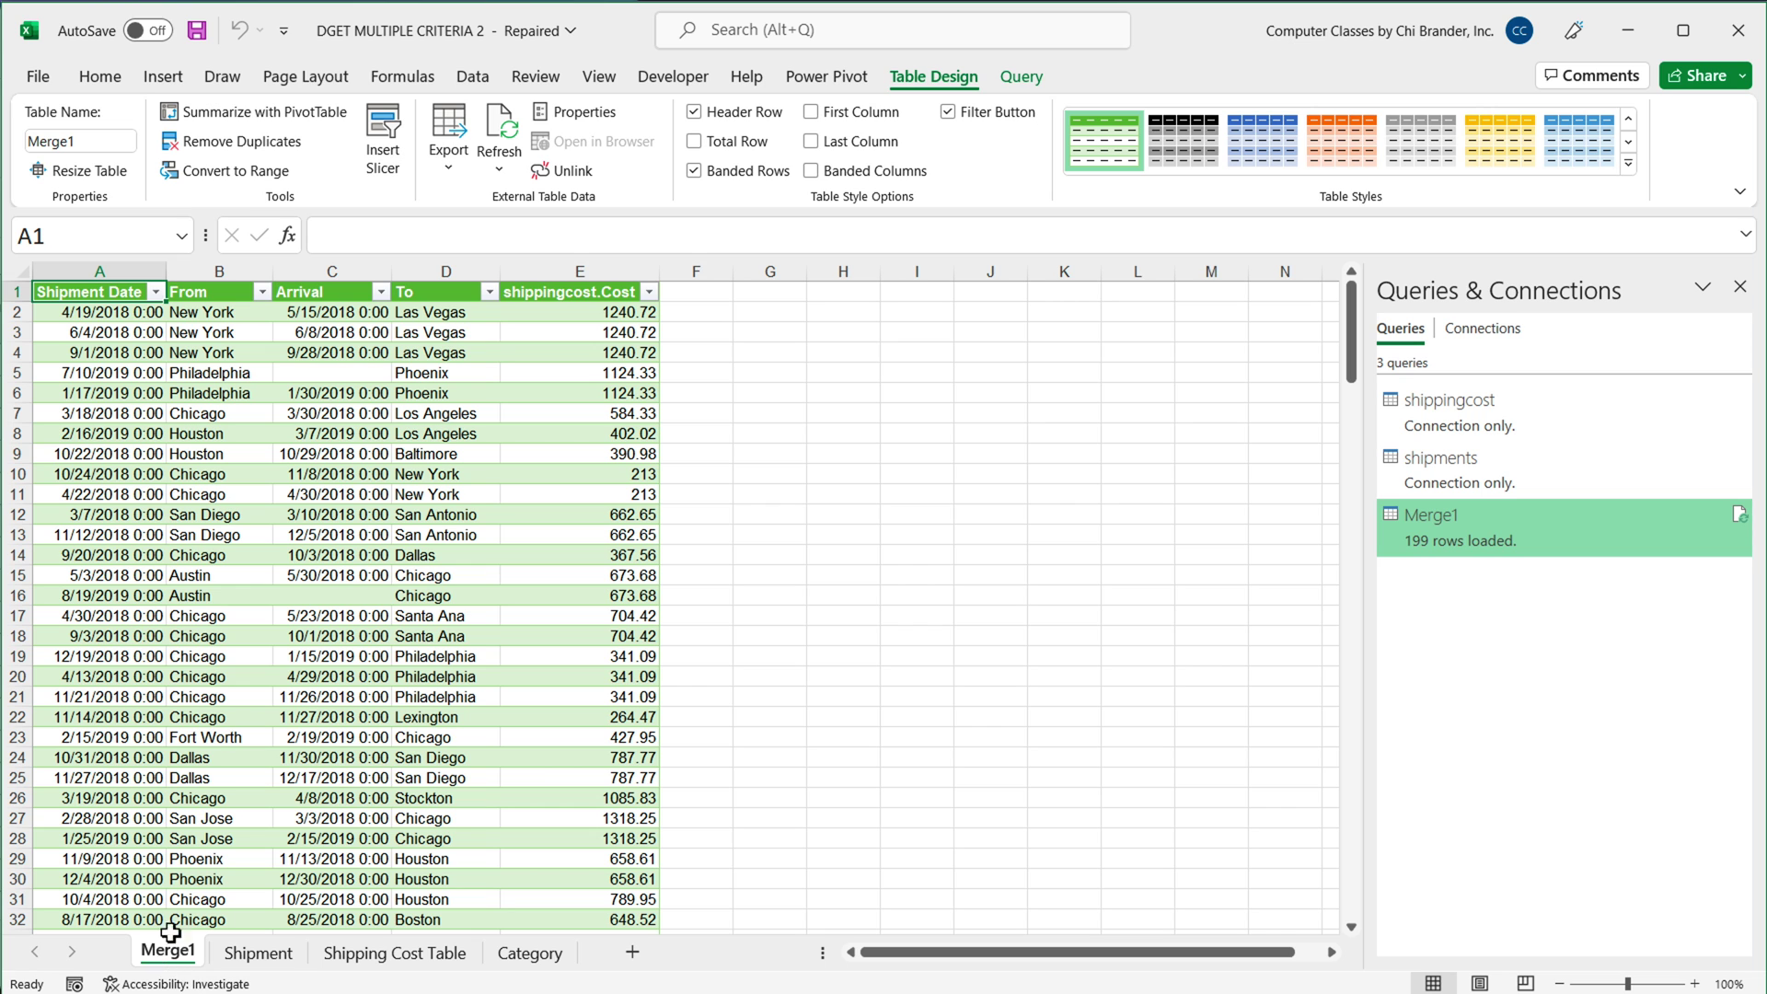
Compare the first Merge1 rows with the matching shipment records on the Shipment sheet
drag(81, 314, 593, 615)
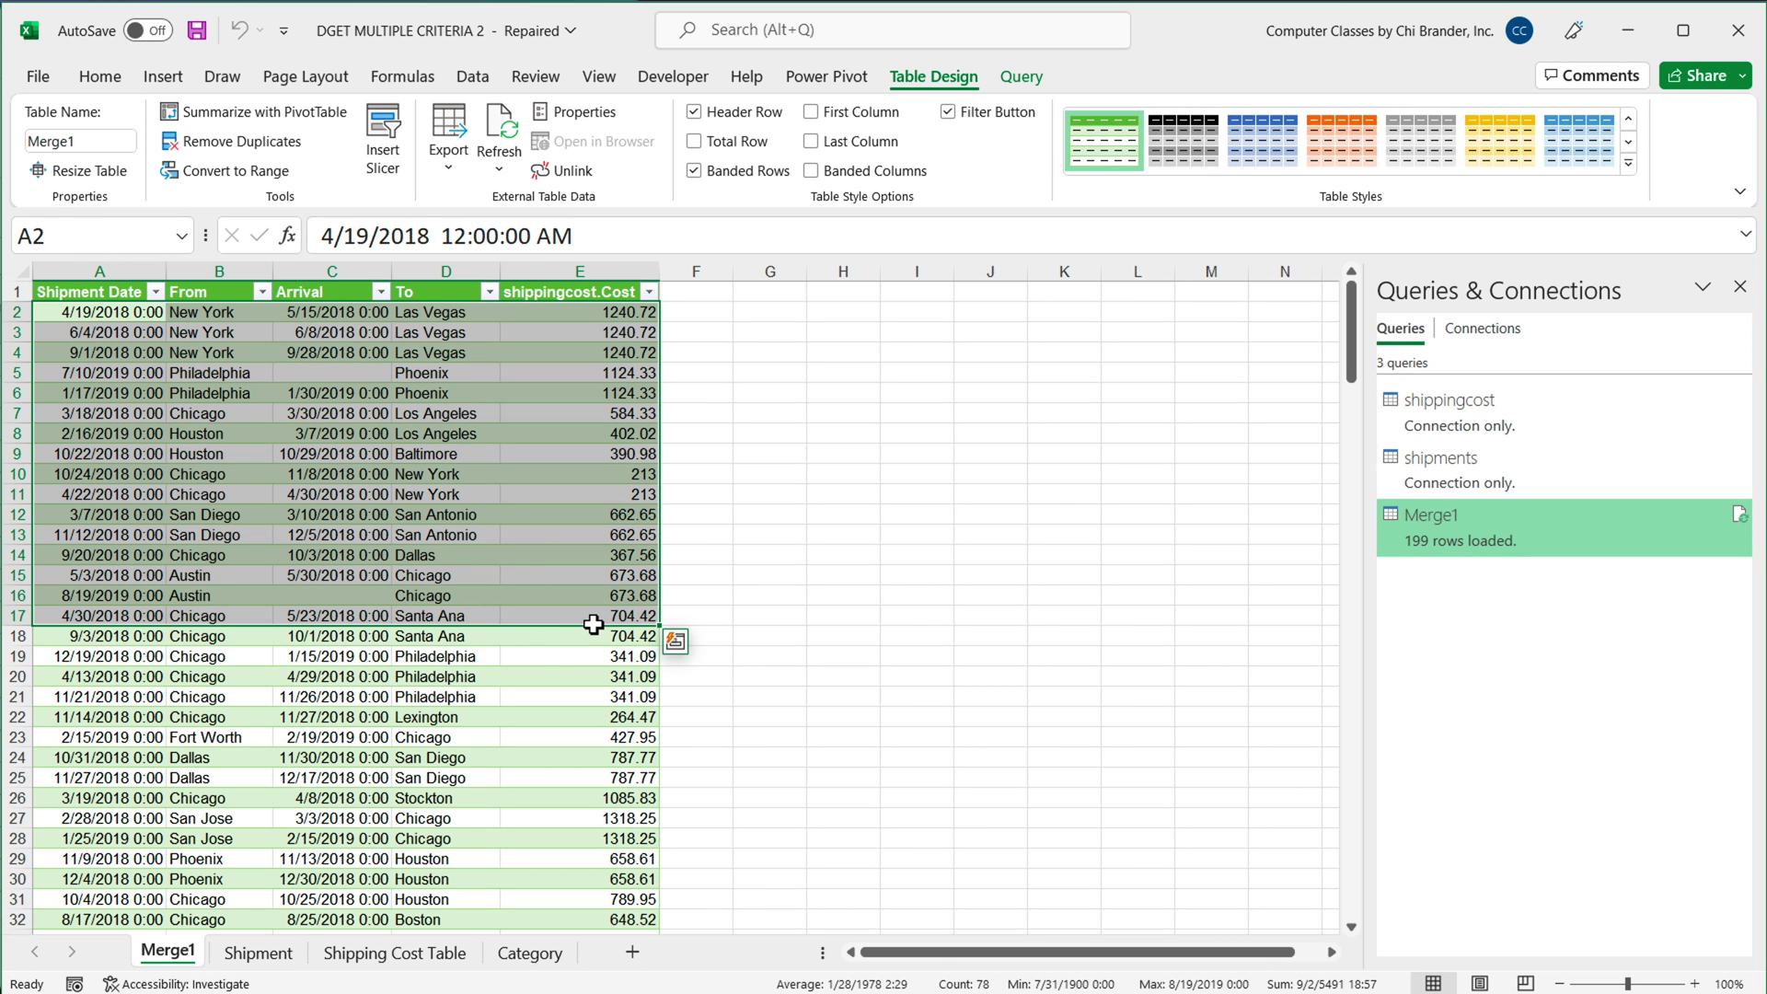
click(118, 321)
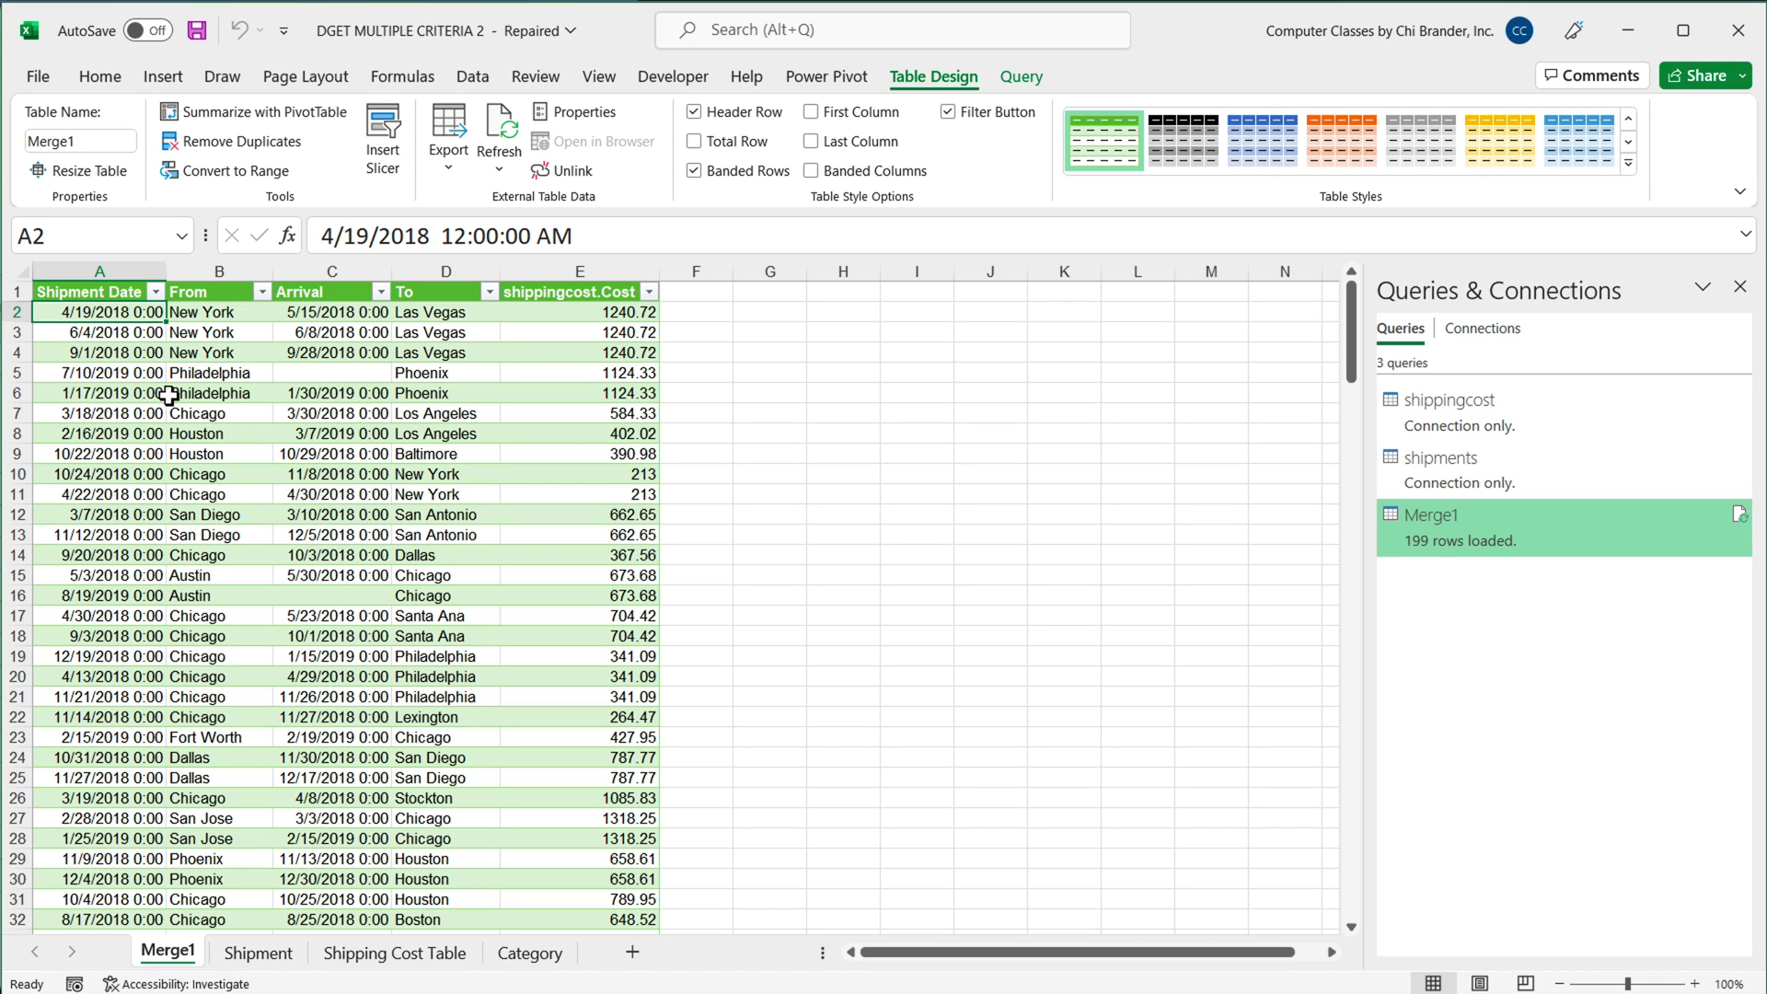
drag(120, 320, 608, 431)
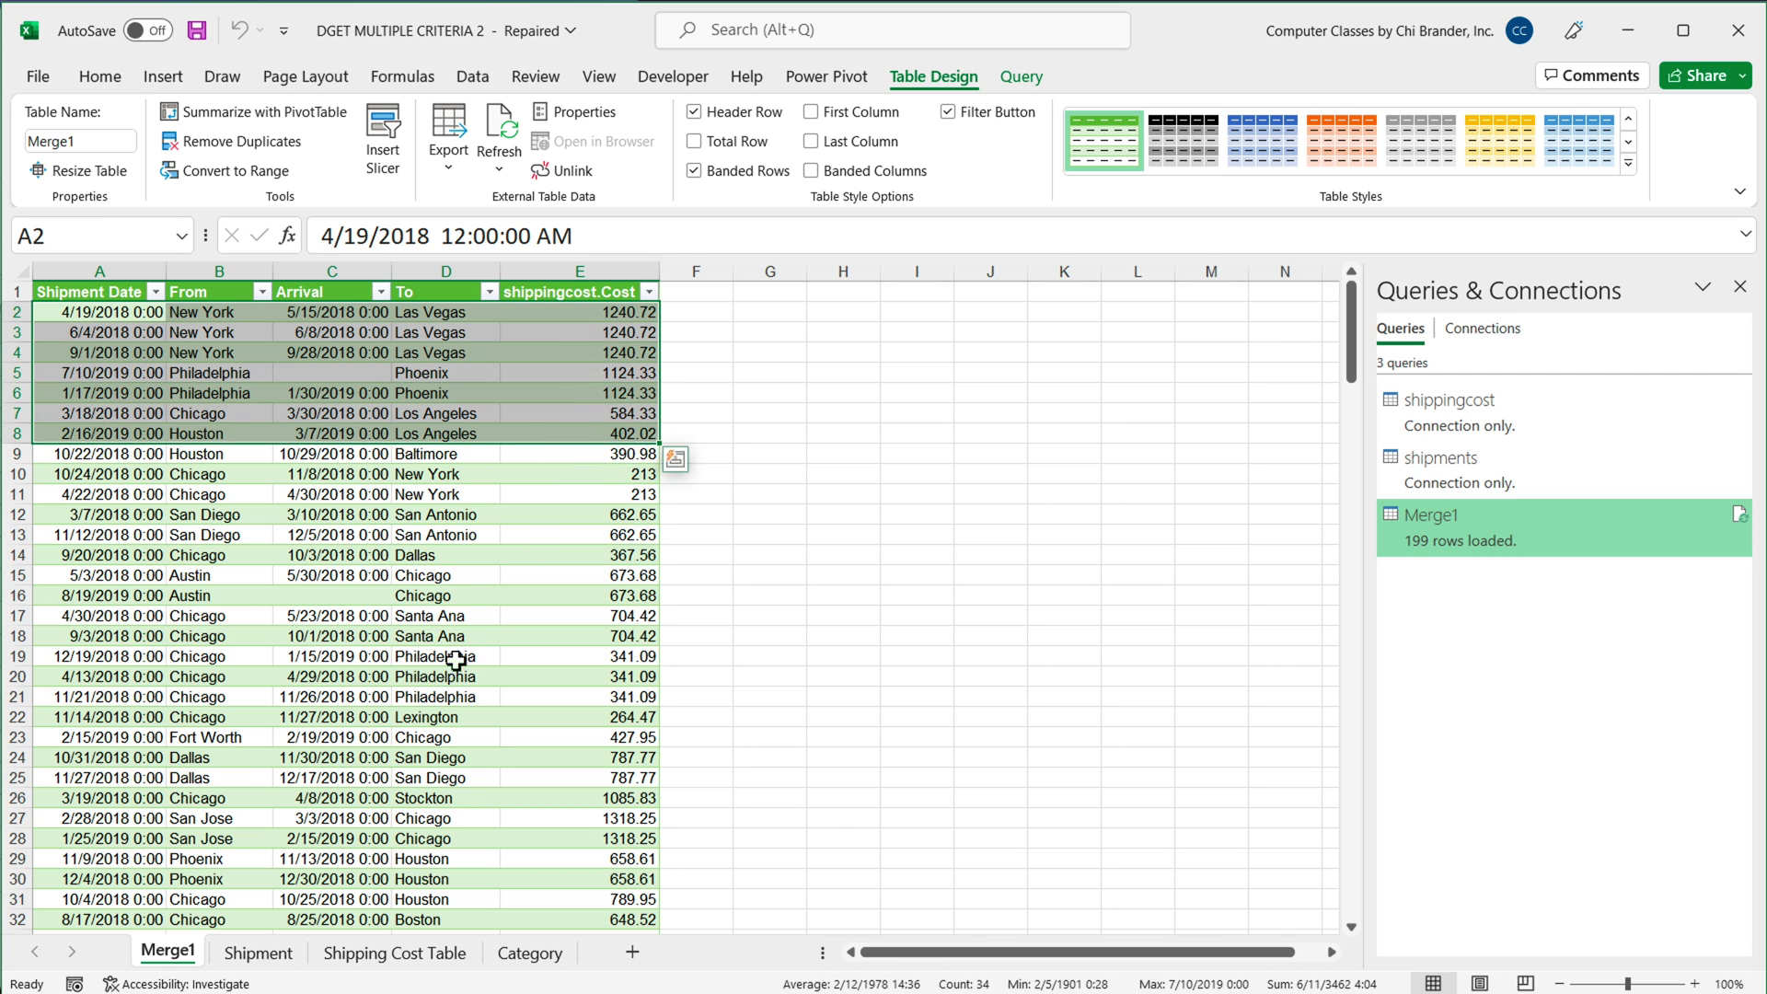
click(258, 953)
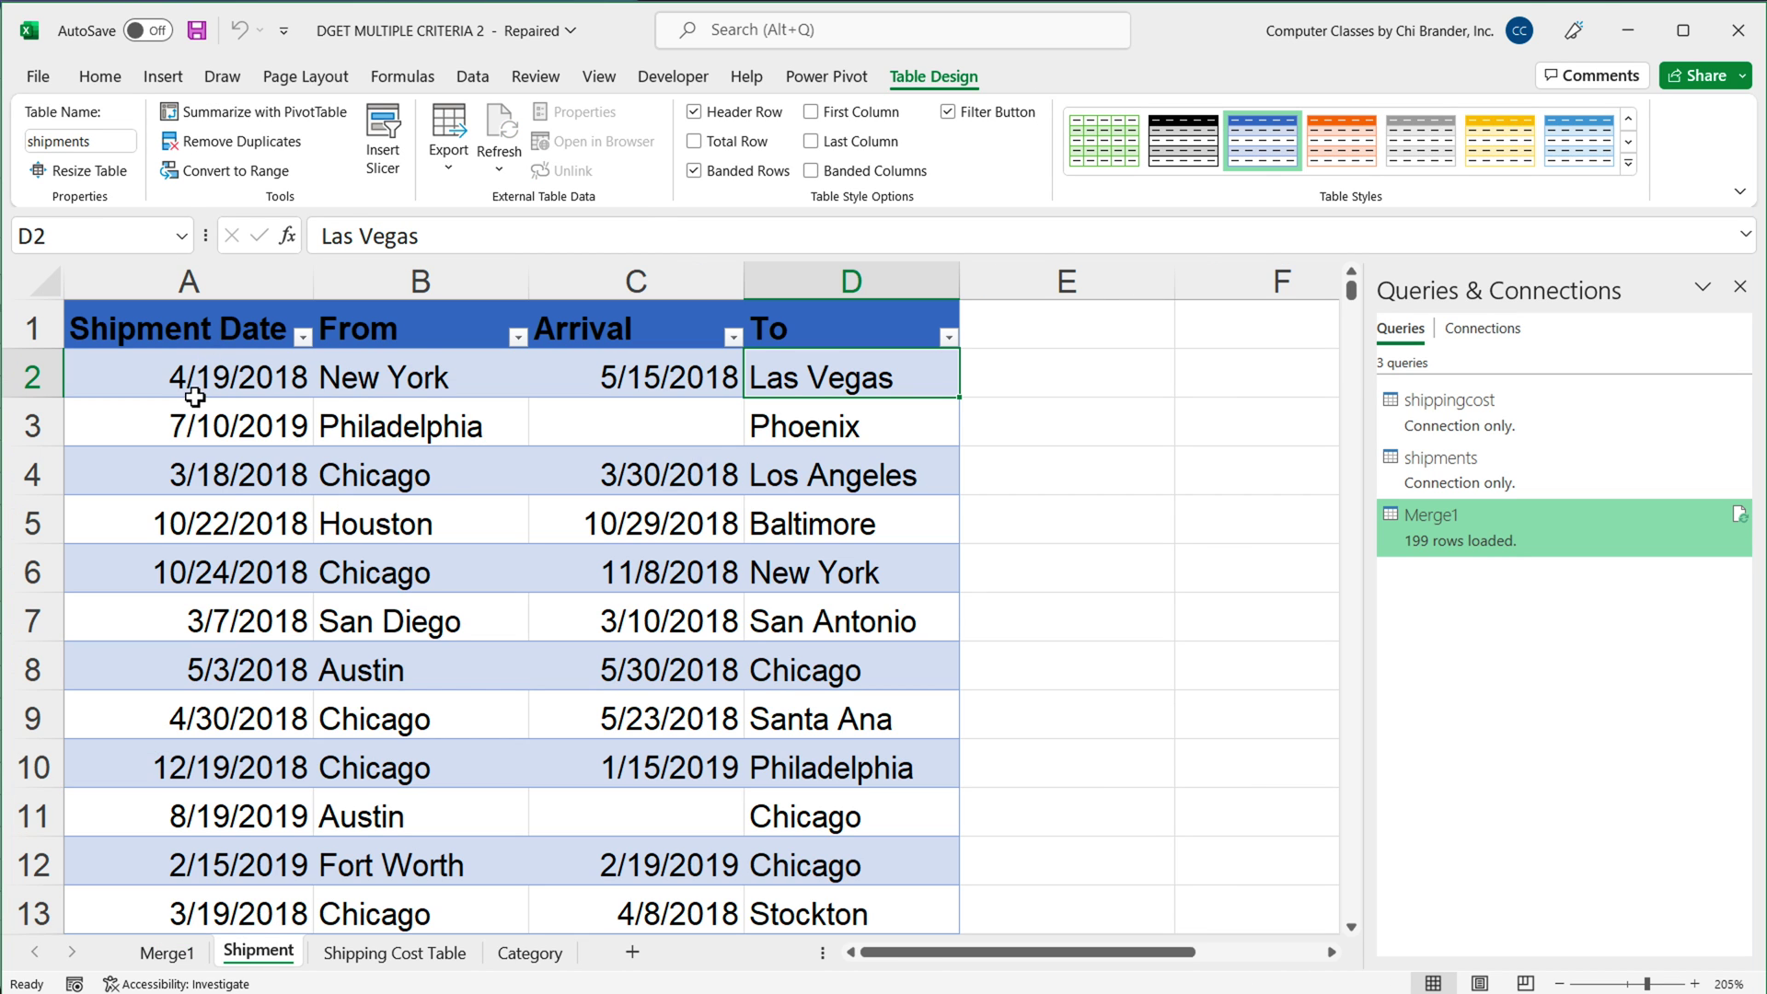
drag(197, 379, 830, 582)
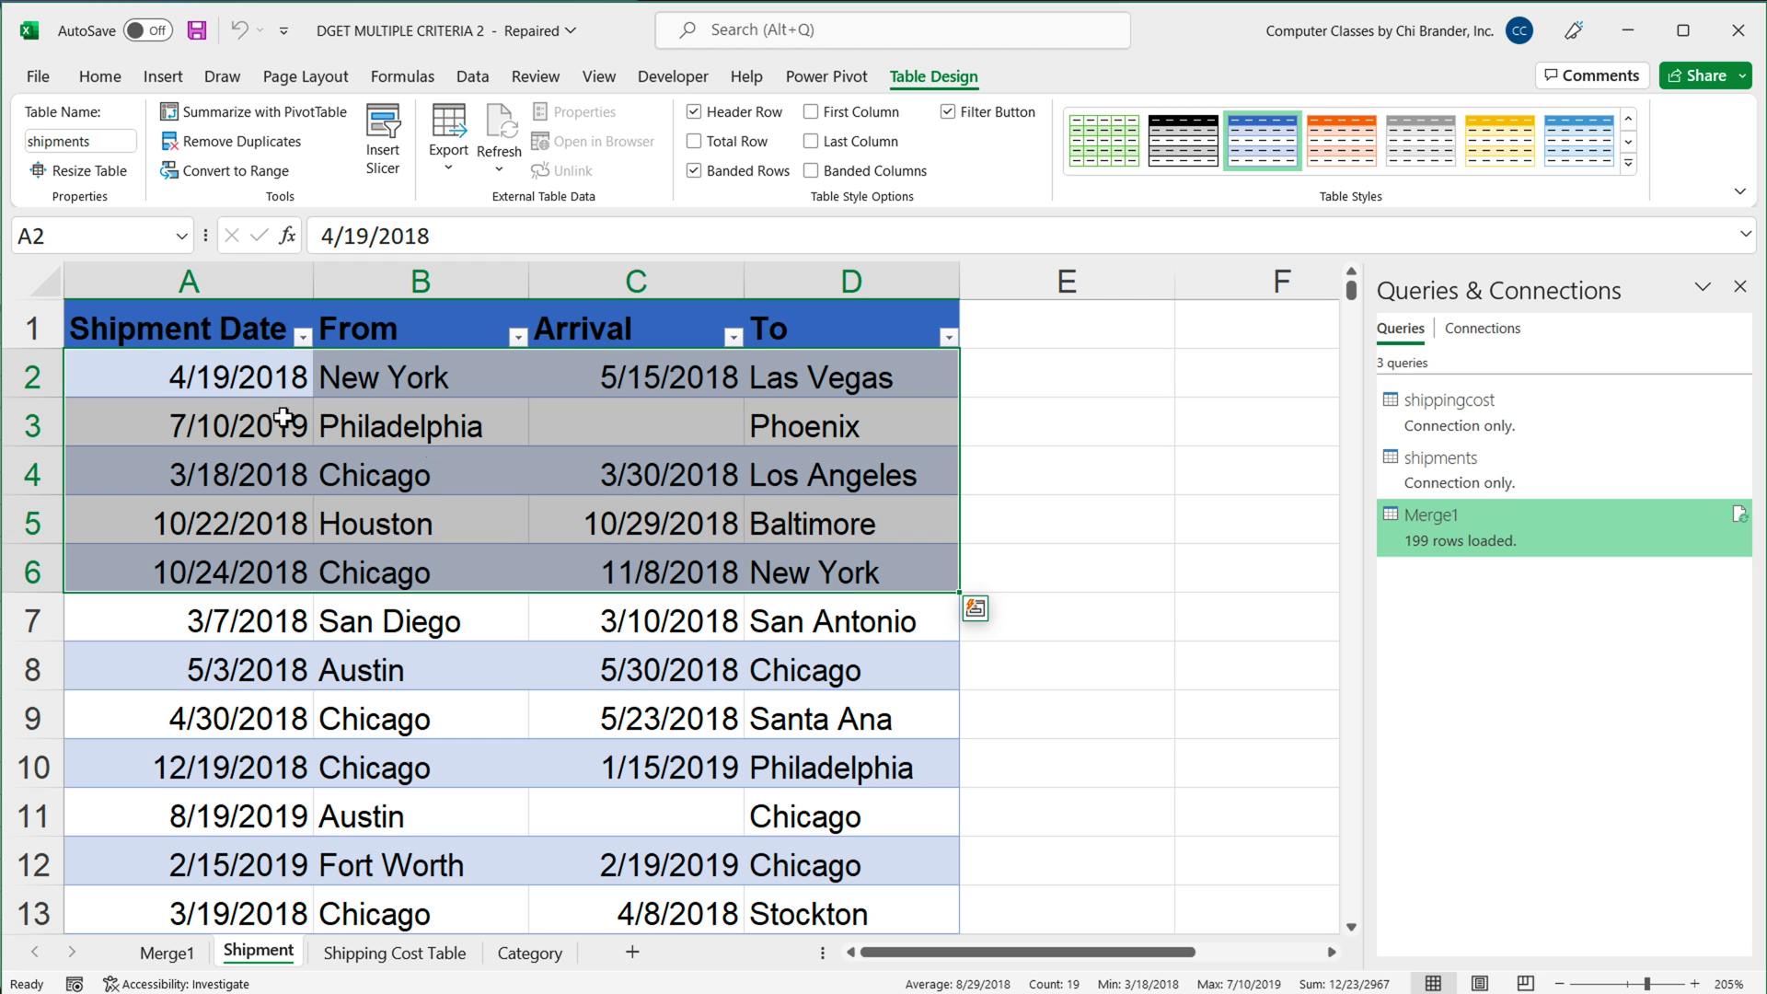
drag(224, 382, 770, 381)
drag(226, 426, 718, 425)
click(166, 952)
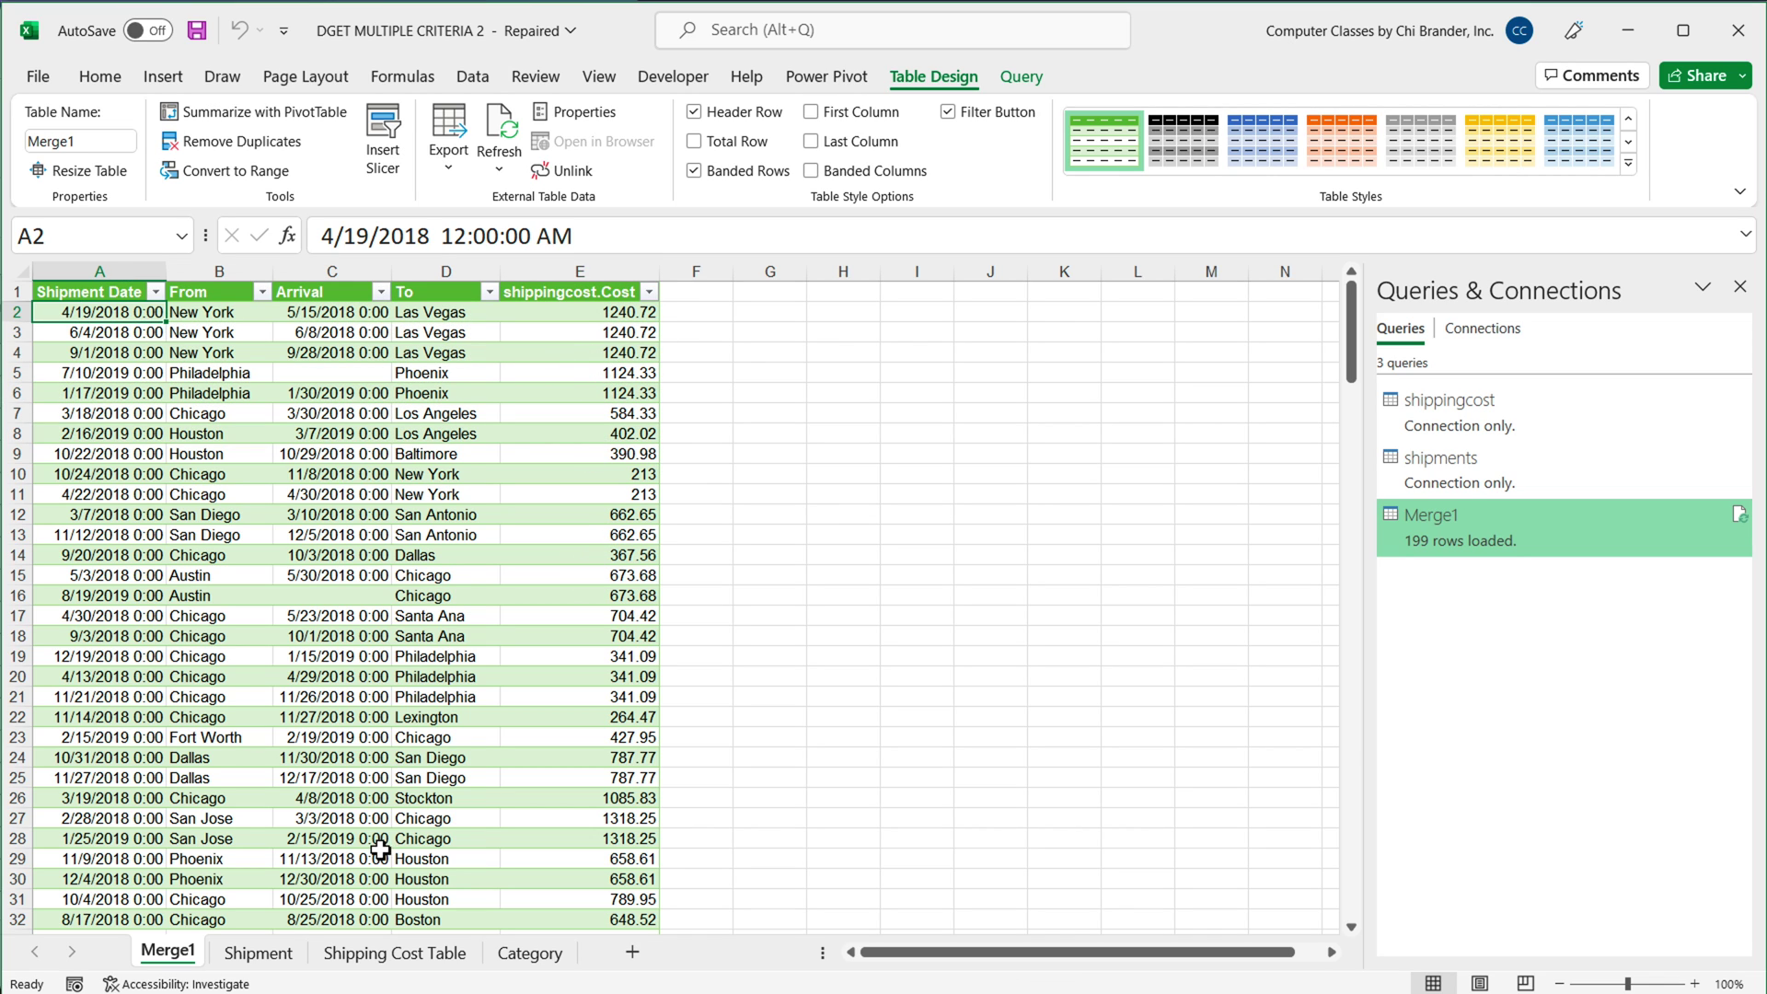
Delete the Merge1 sheet and the Merge1 query
right_click(168, 958)
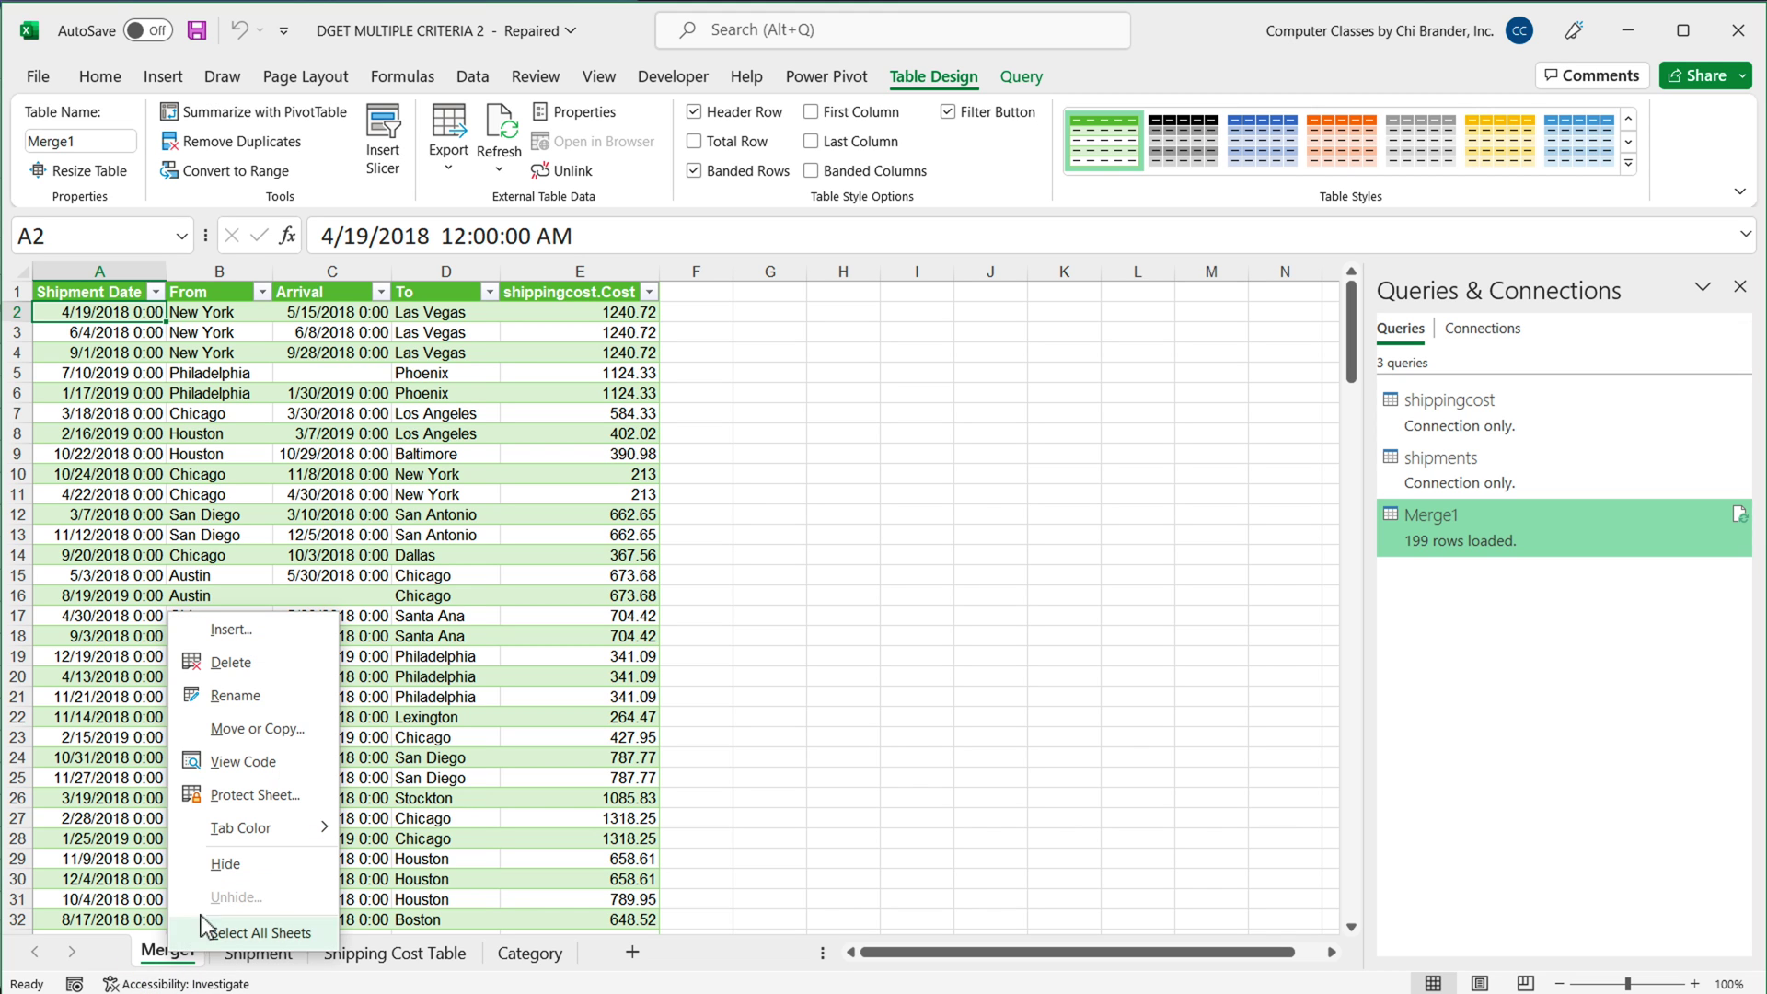
click(235, 663)
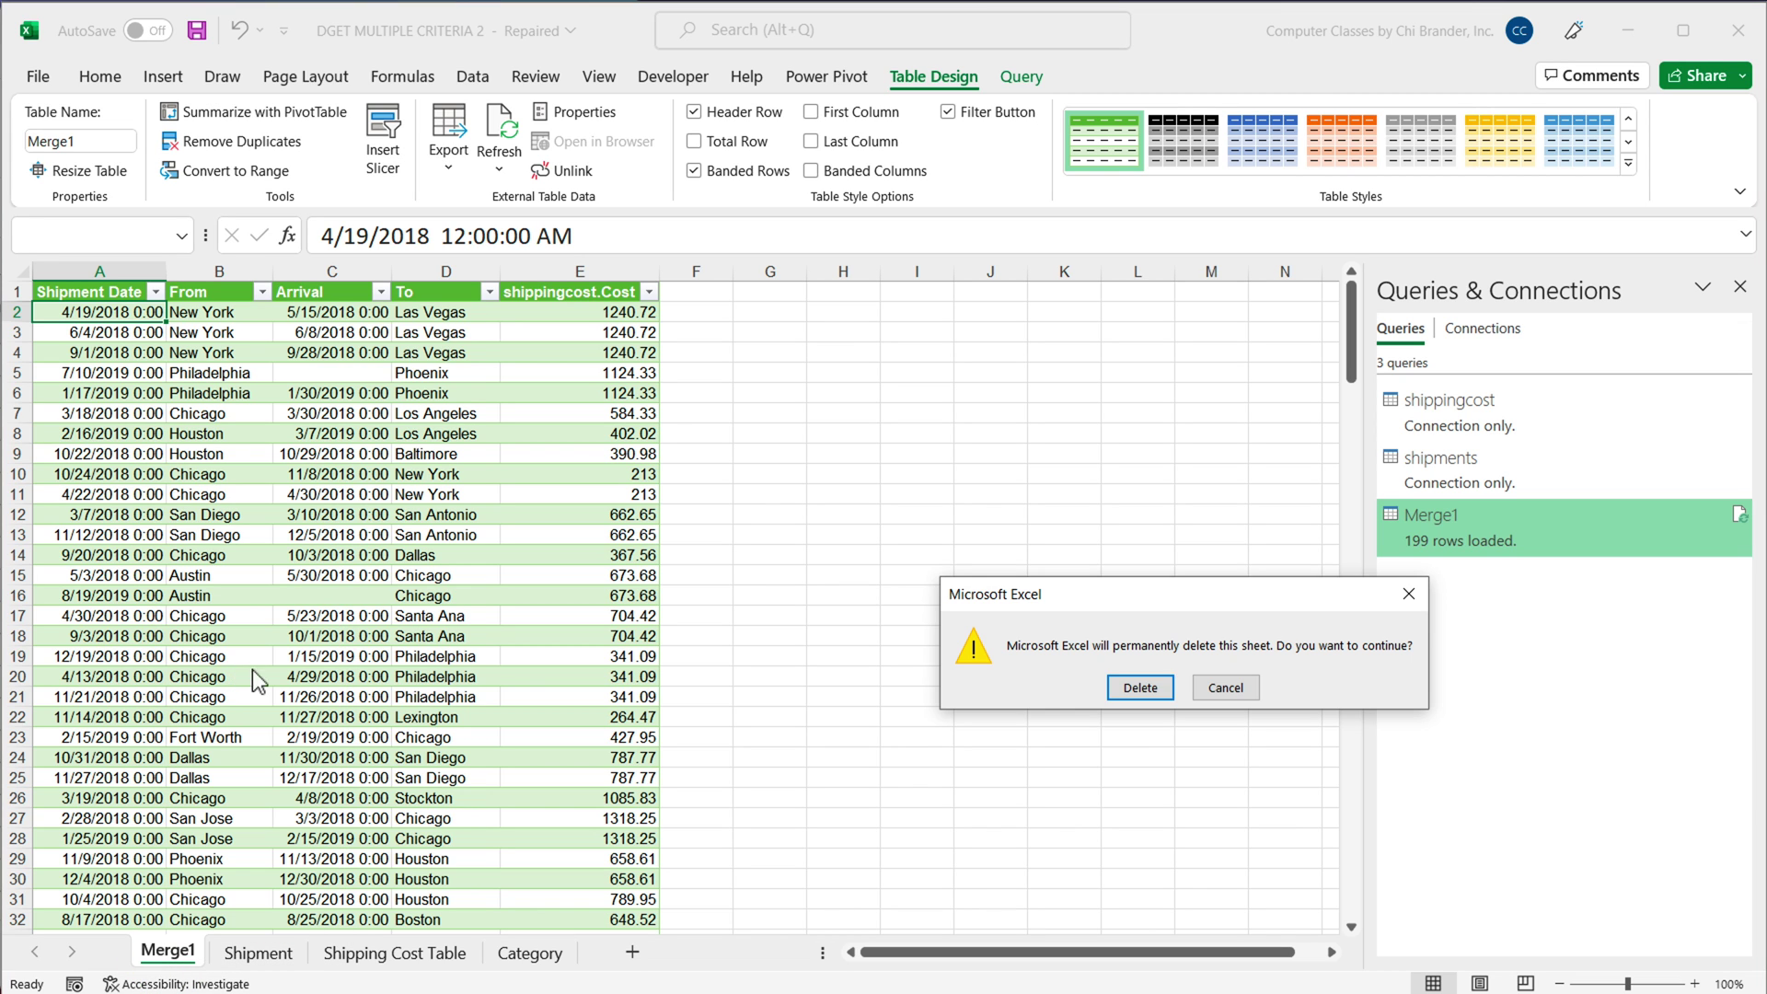
click(1142, 689)
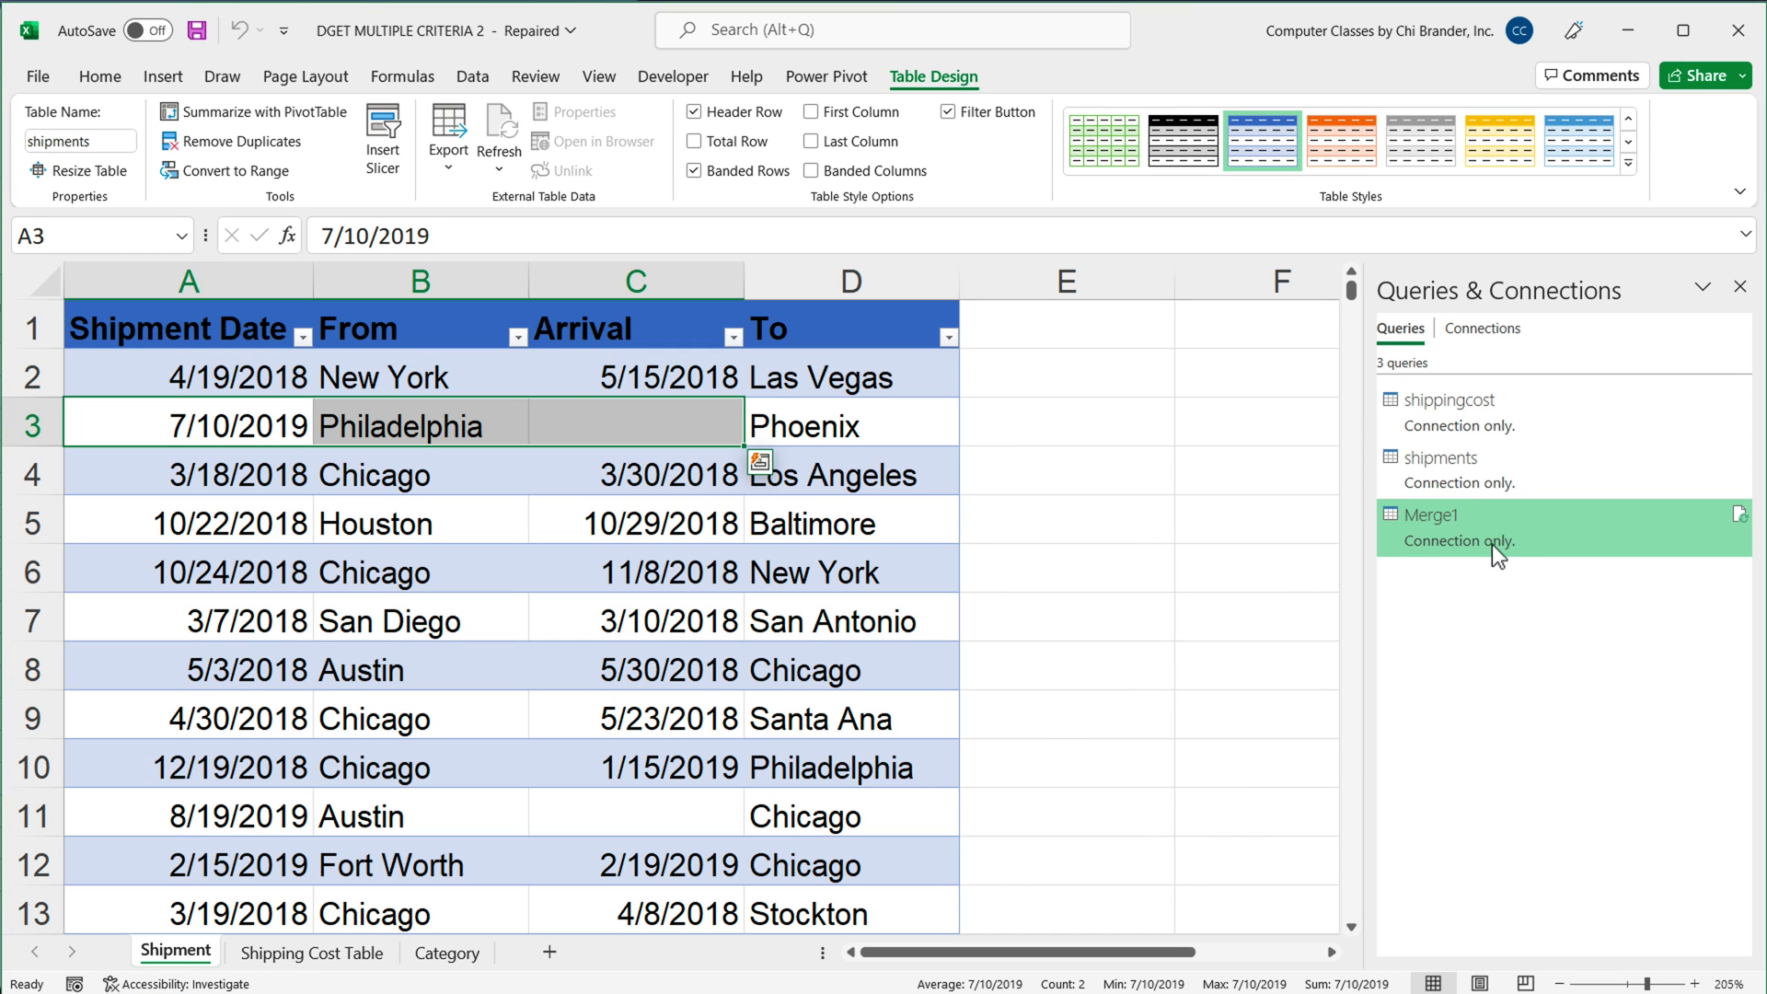
right_click(1471, 527)
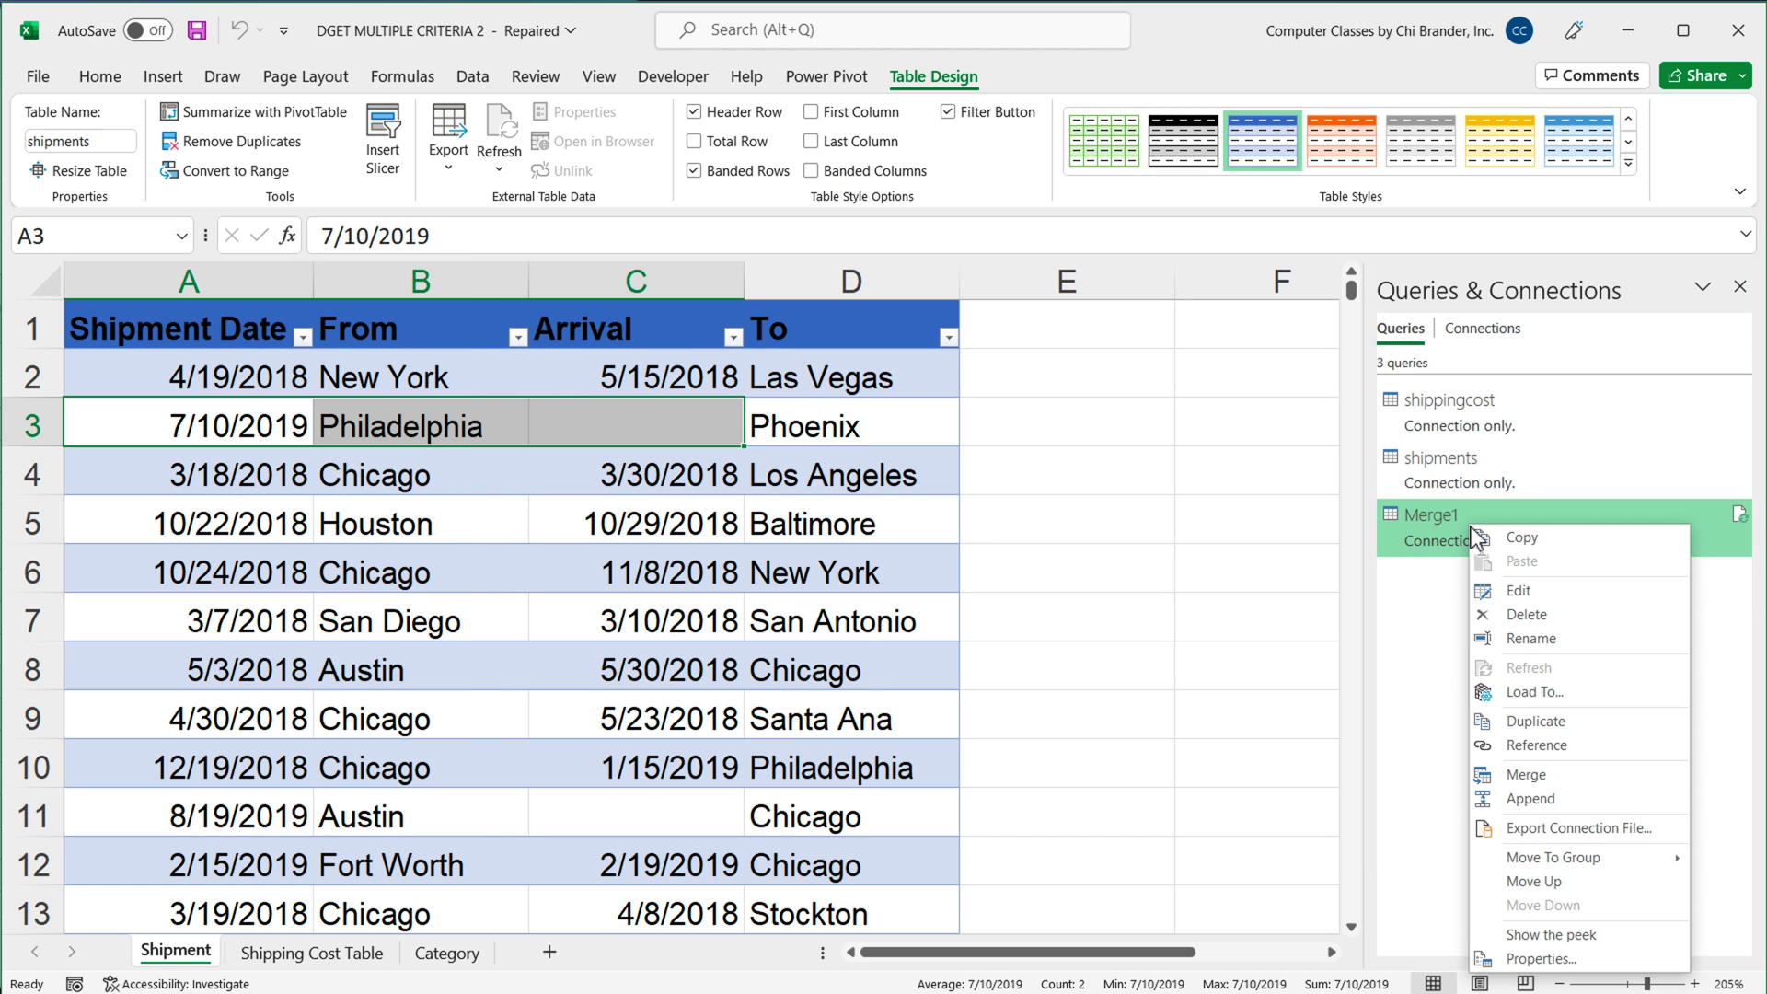
click(1552, 618)
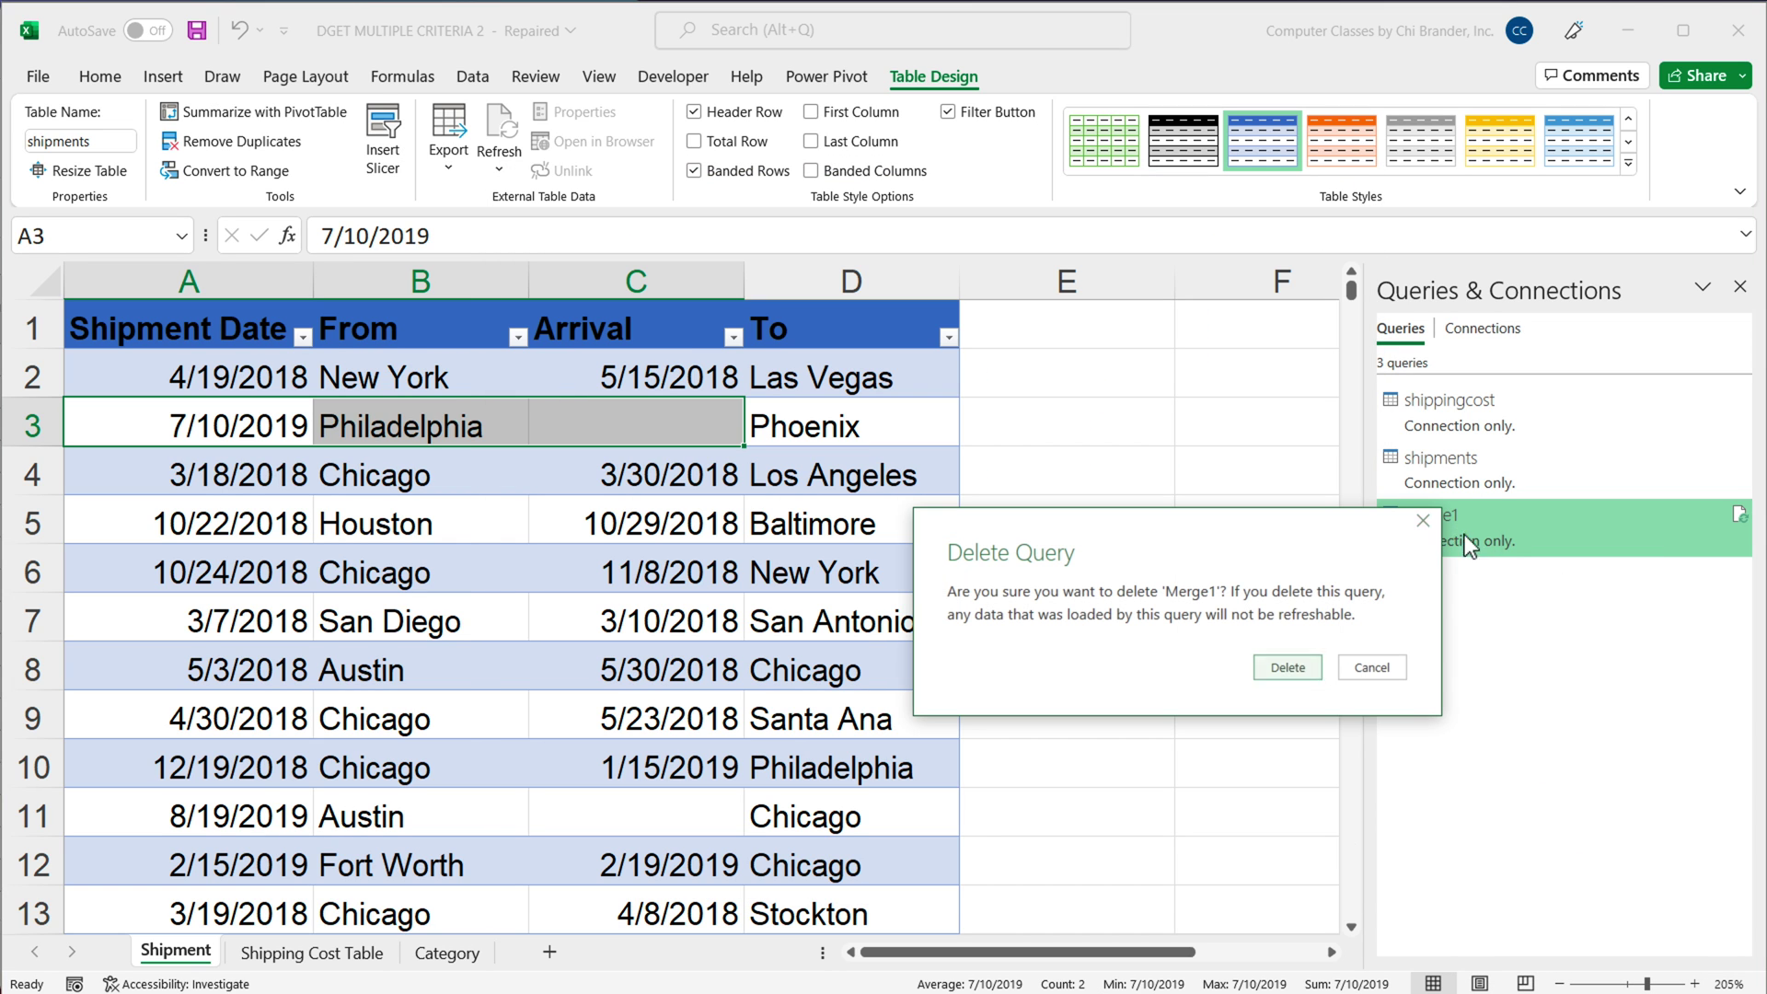
click(1285, 666)
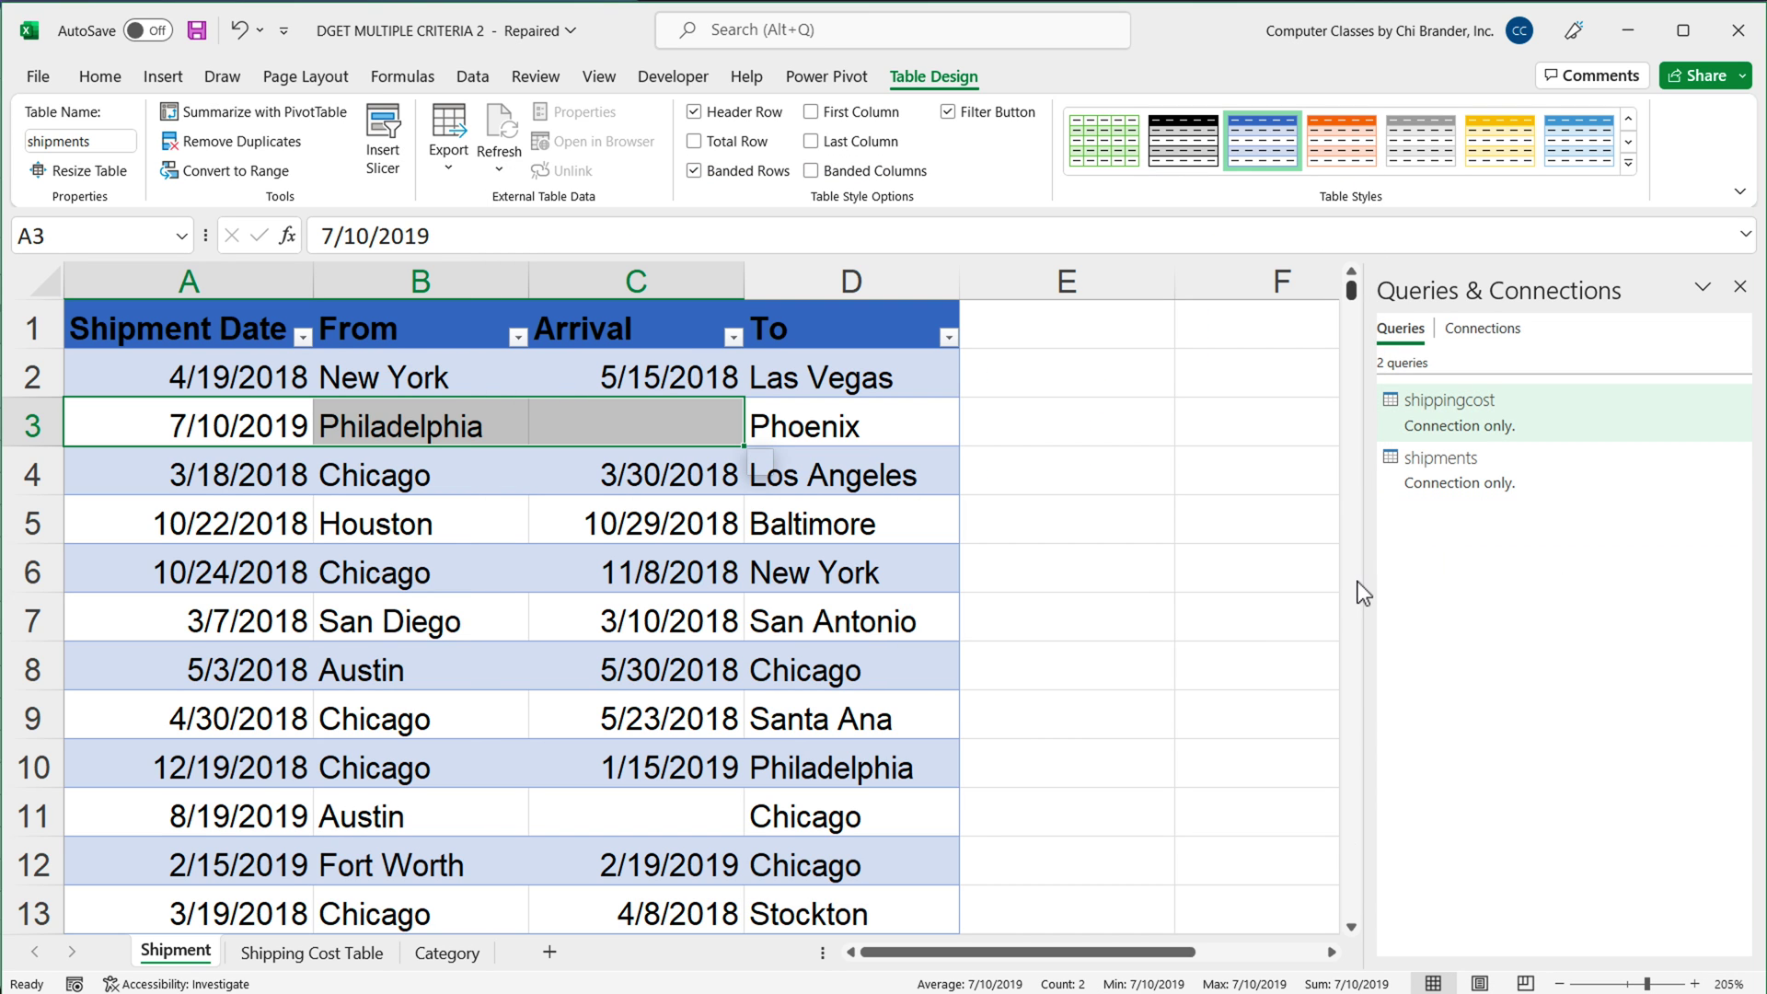
Begin a new merge from the shipments query
click(293, 373)
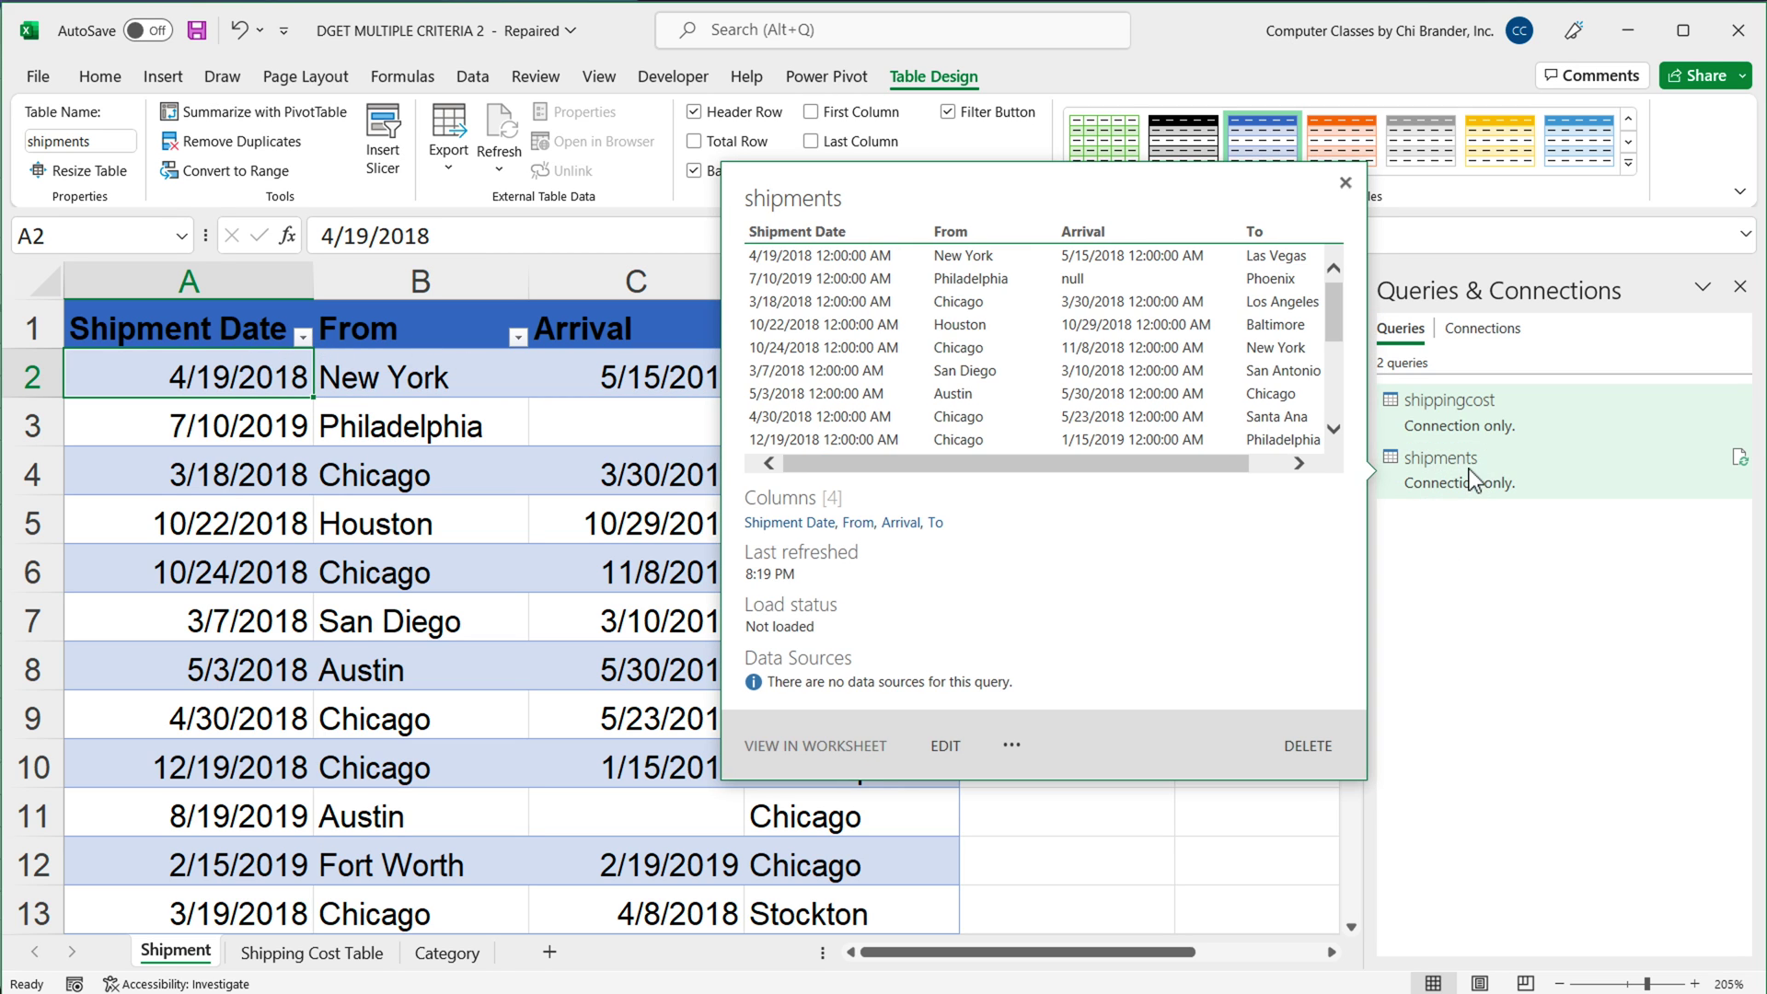
click(1441, 477)
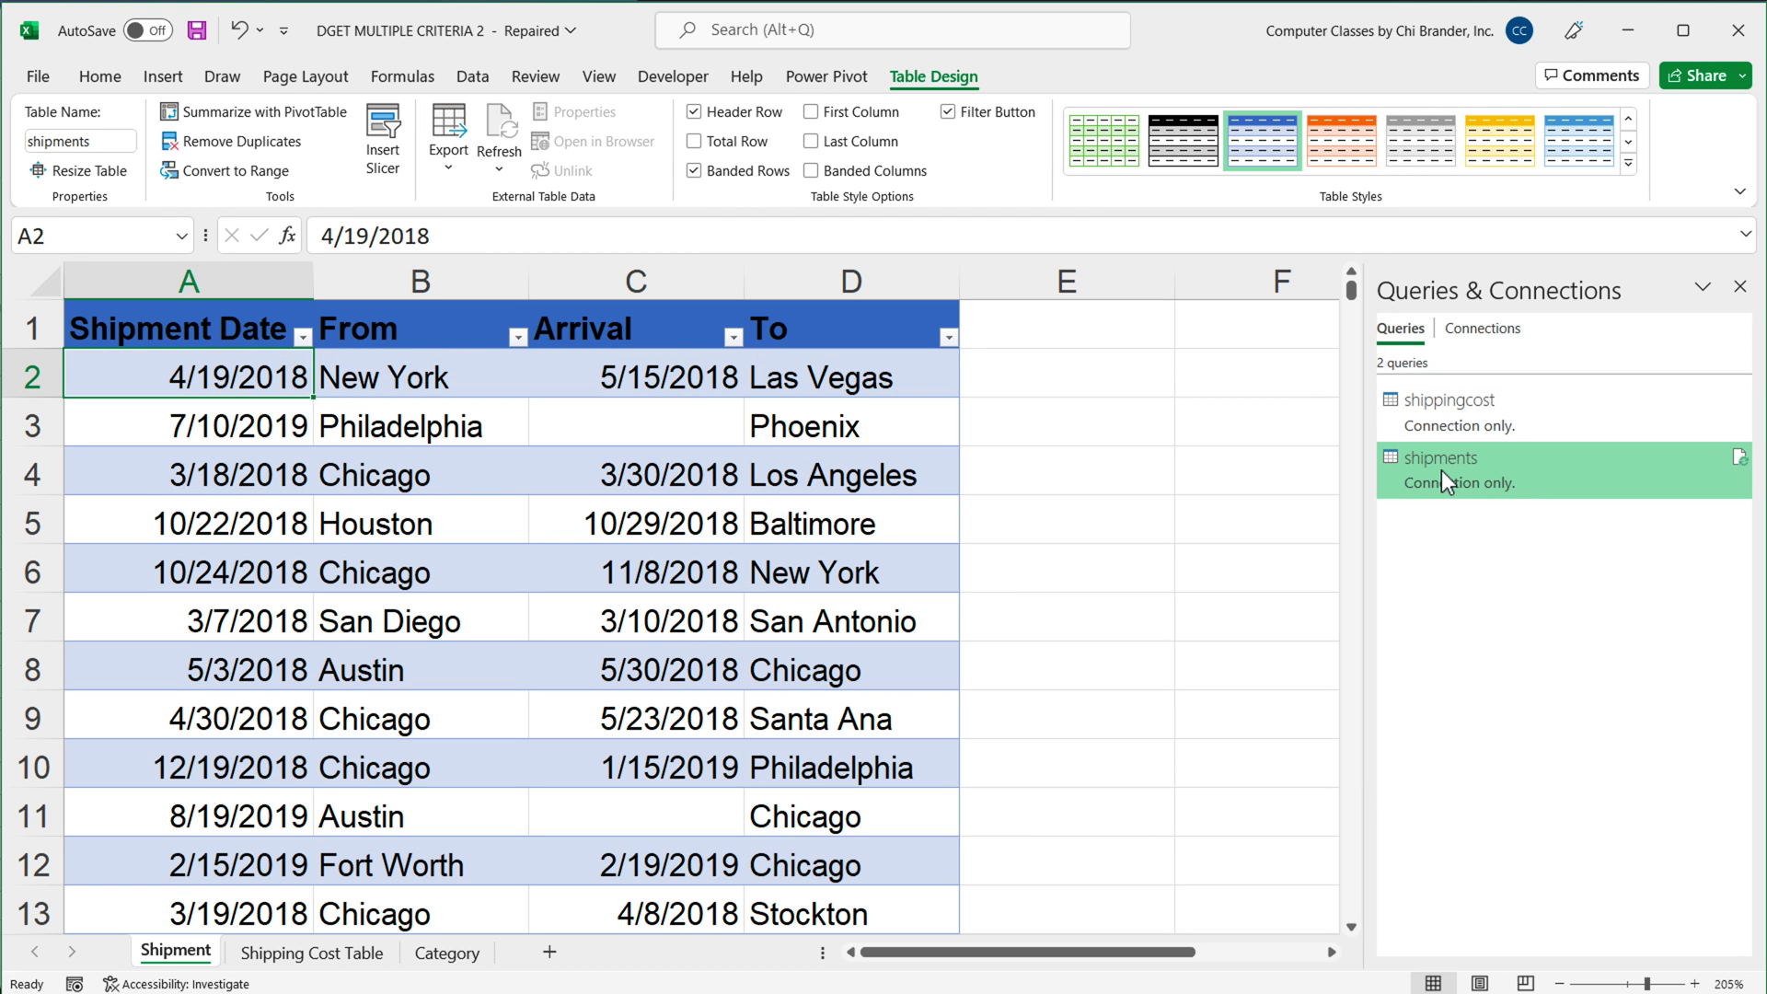
right_click(1442, 476)
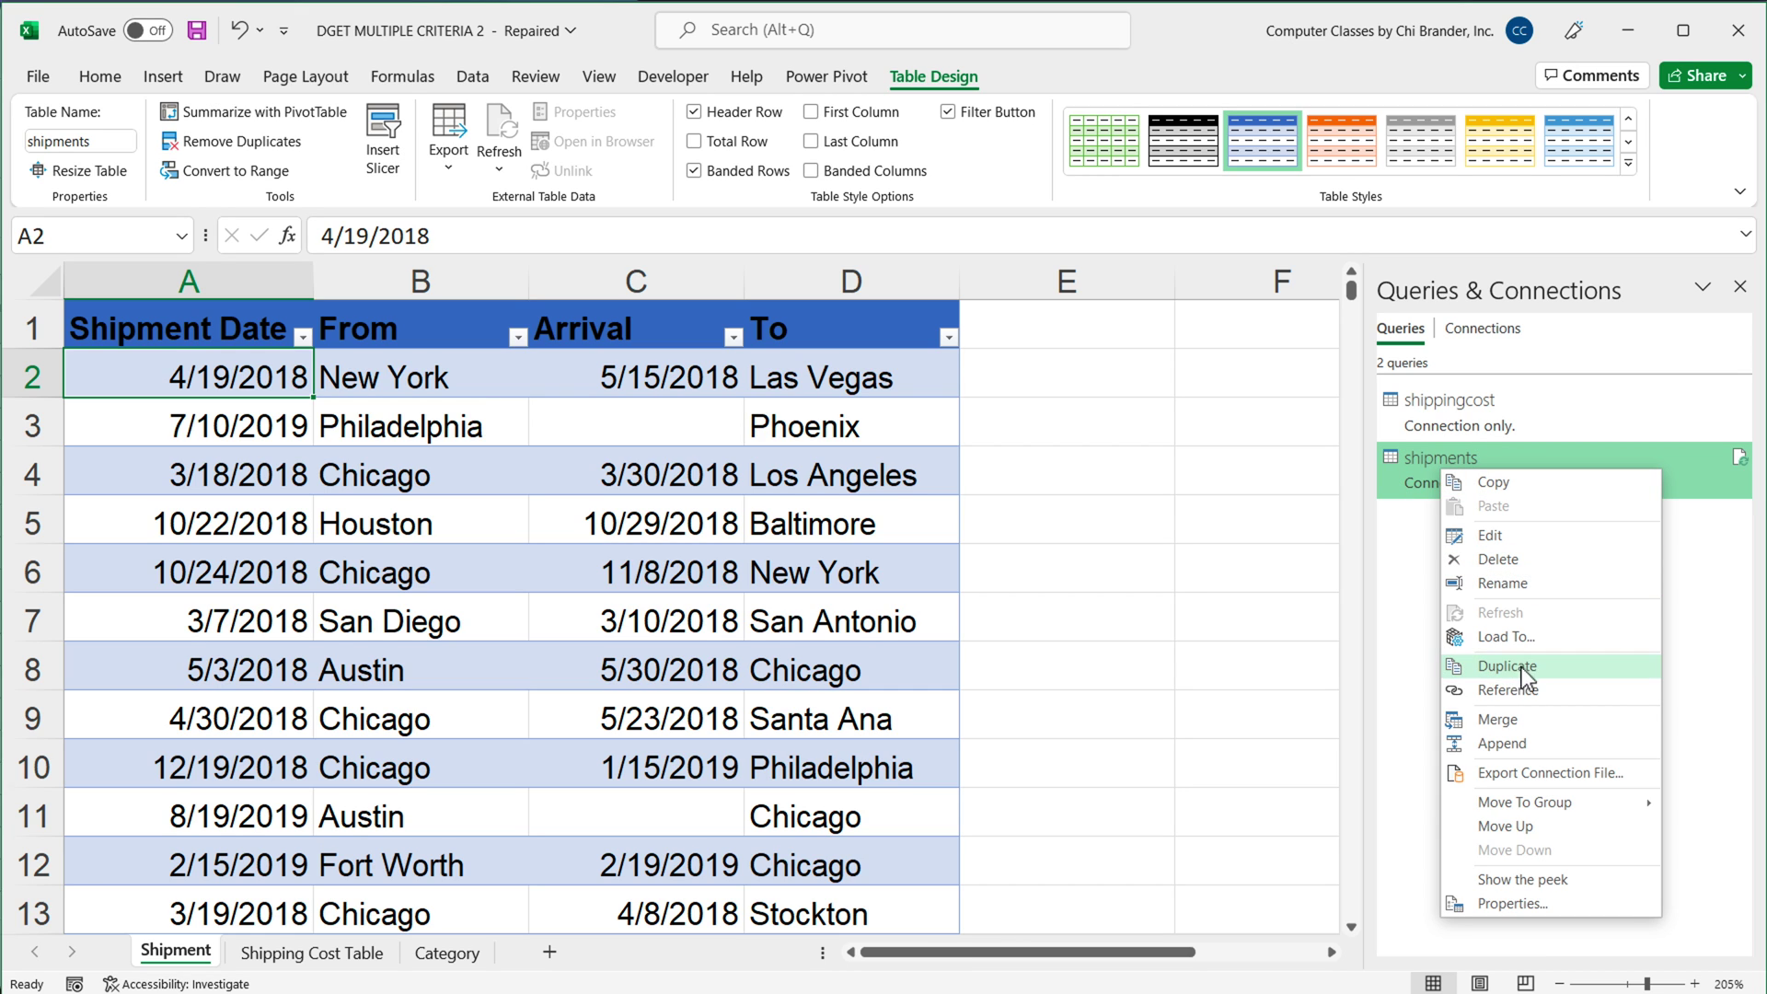
click(1516, 719)
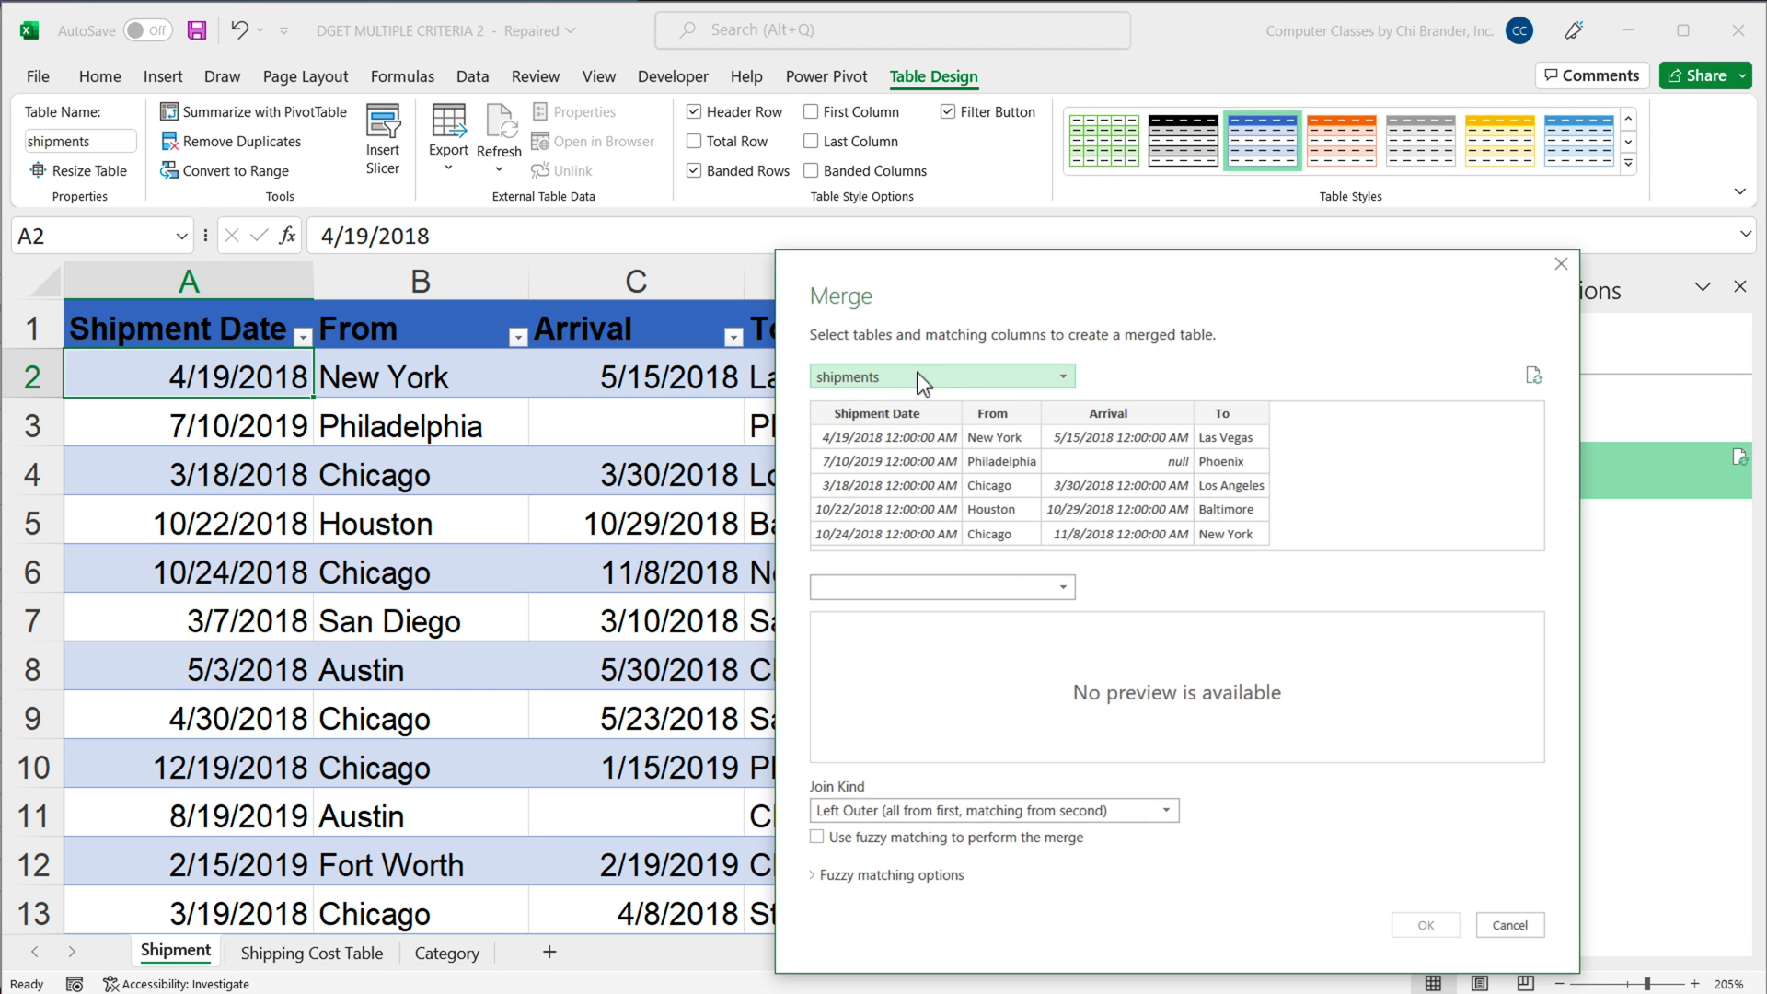
Join shipments to shippingcost on From and To against Origin and Destination
click(1008, 587)
click(958, 637)
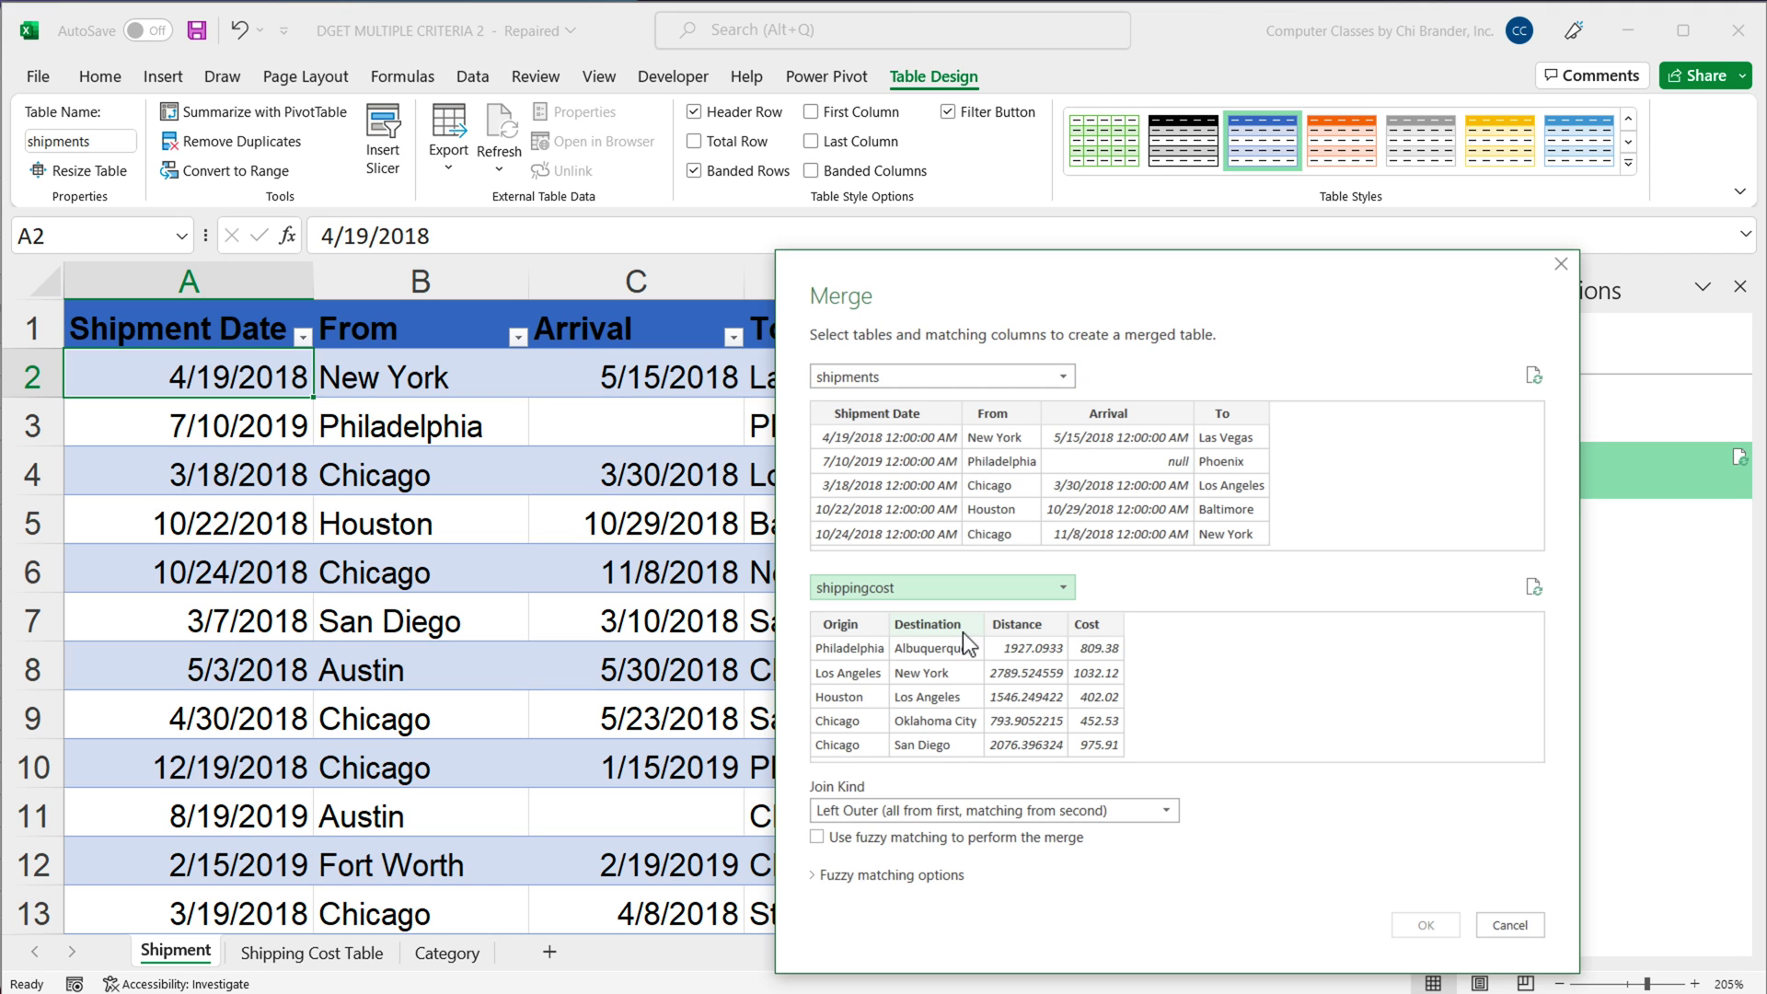
click(1016, 414)
ctrl+click(1238, 412)
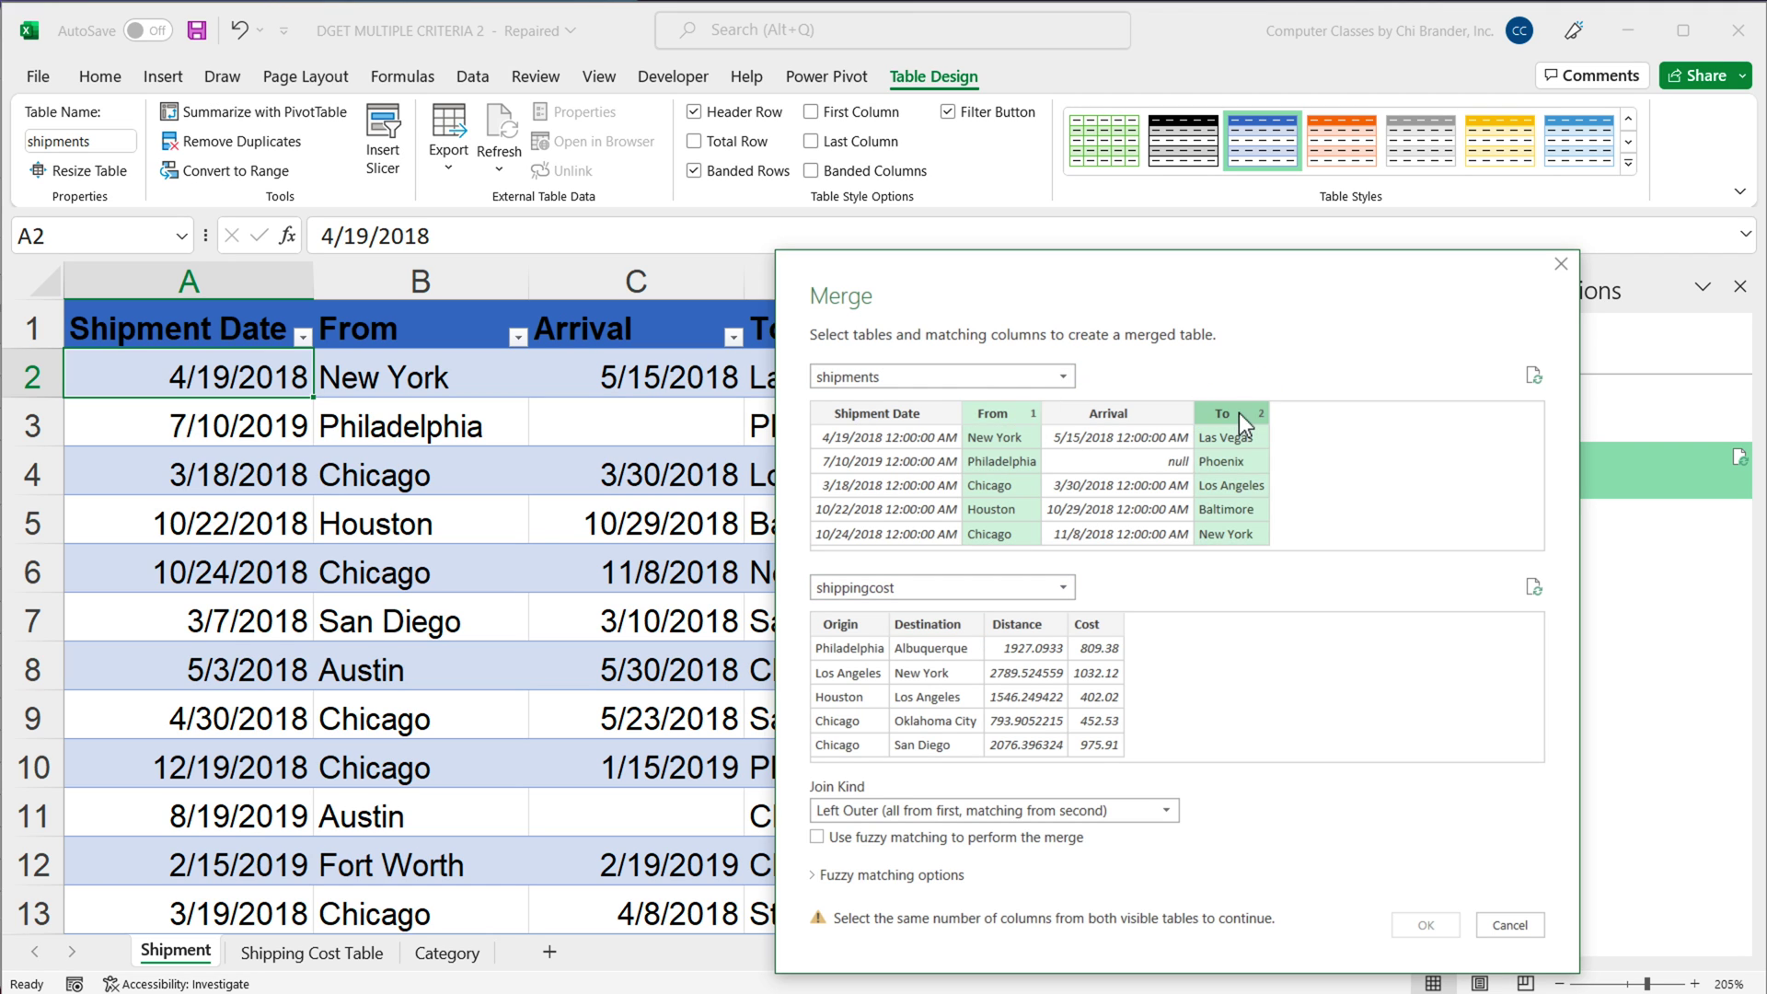
click(833, 624)
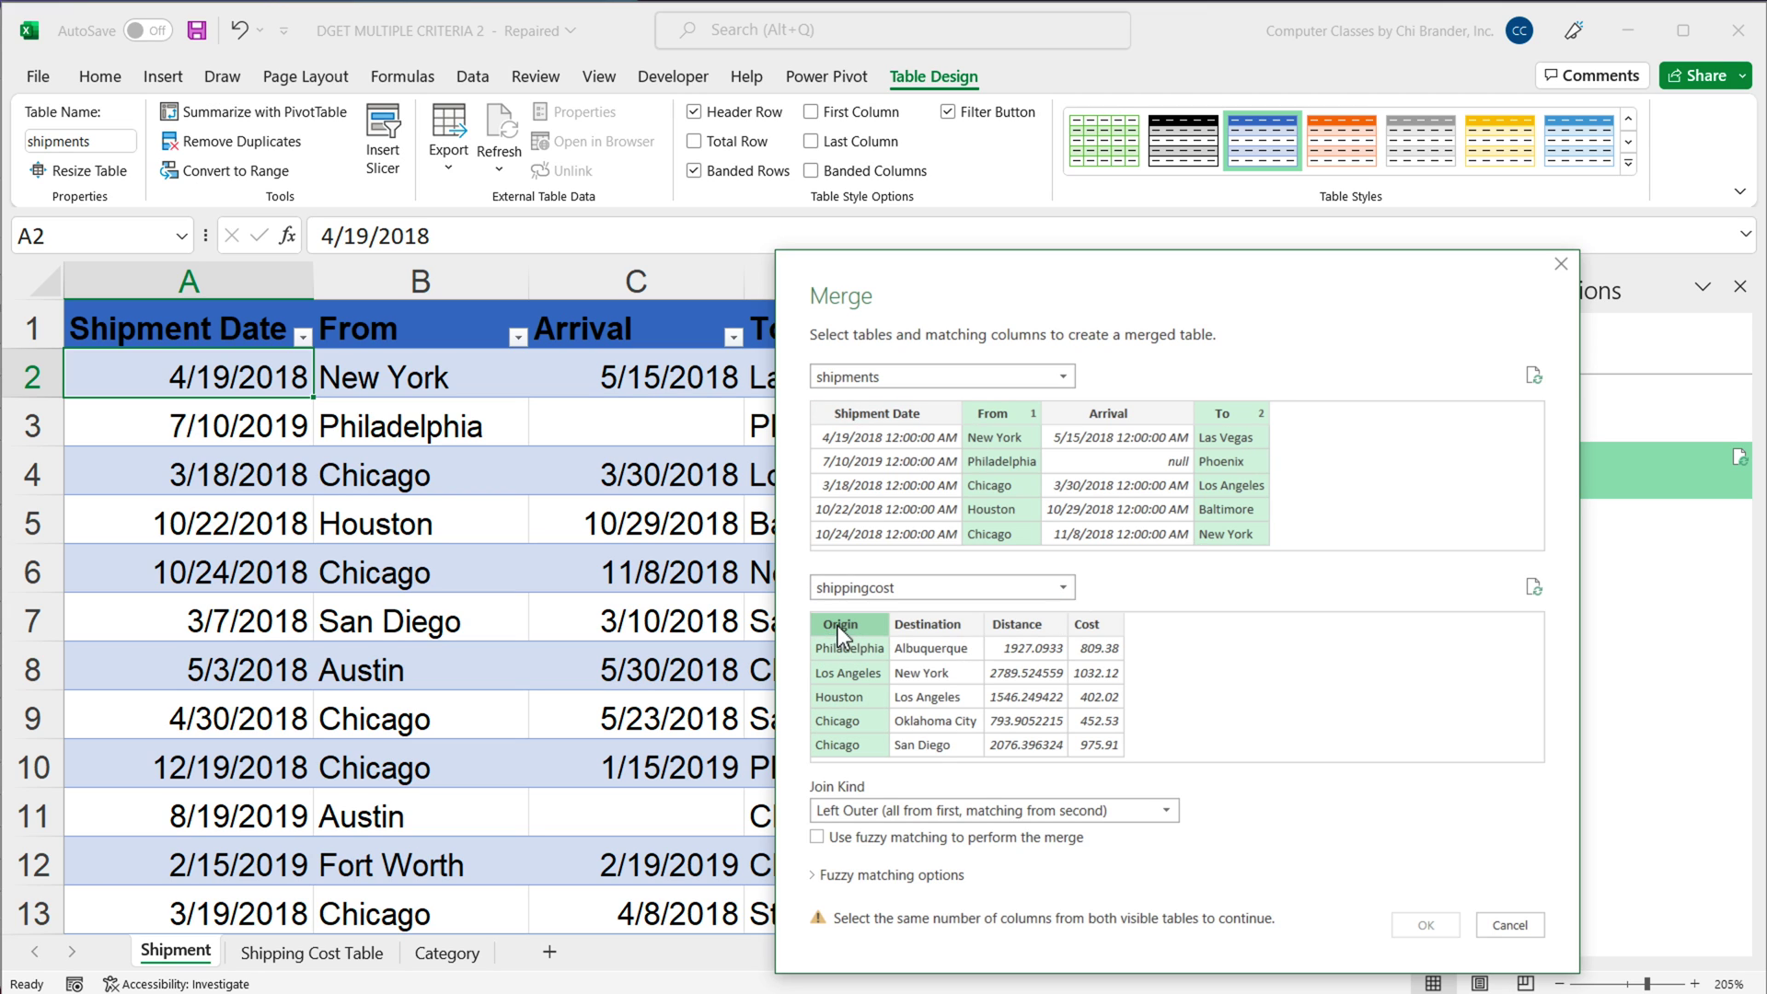
ctrl+click(926, 626)
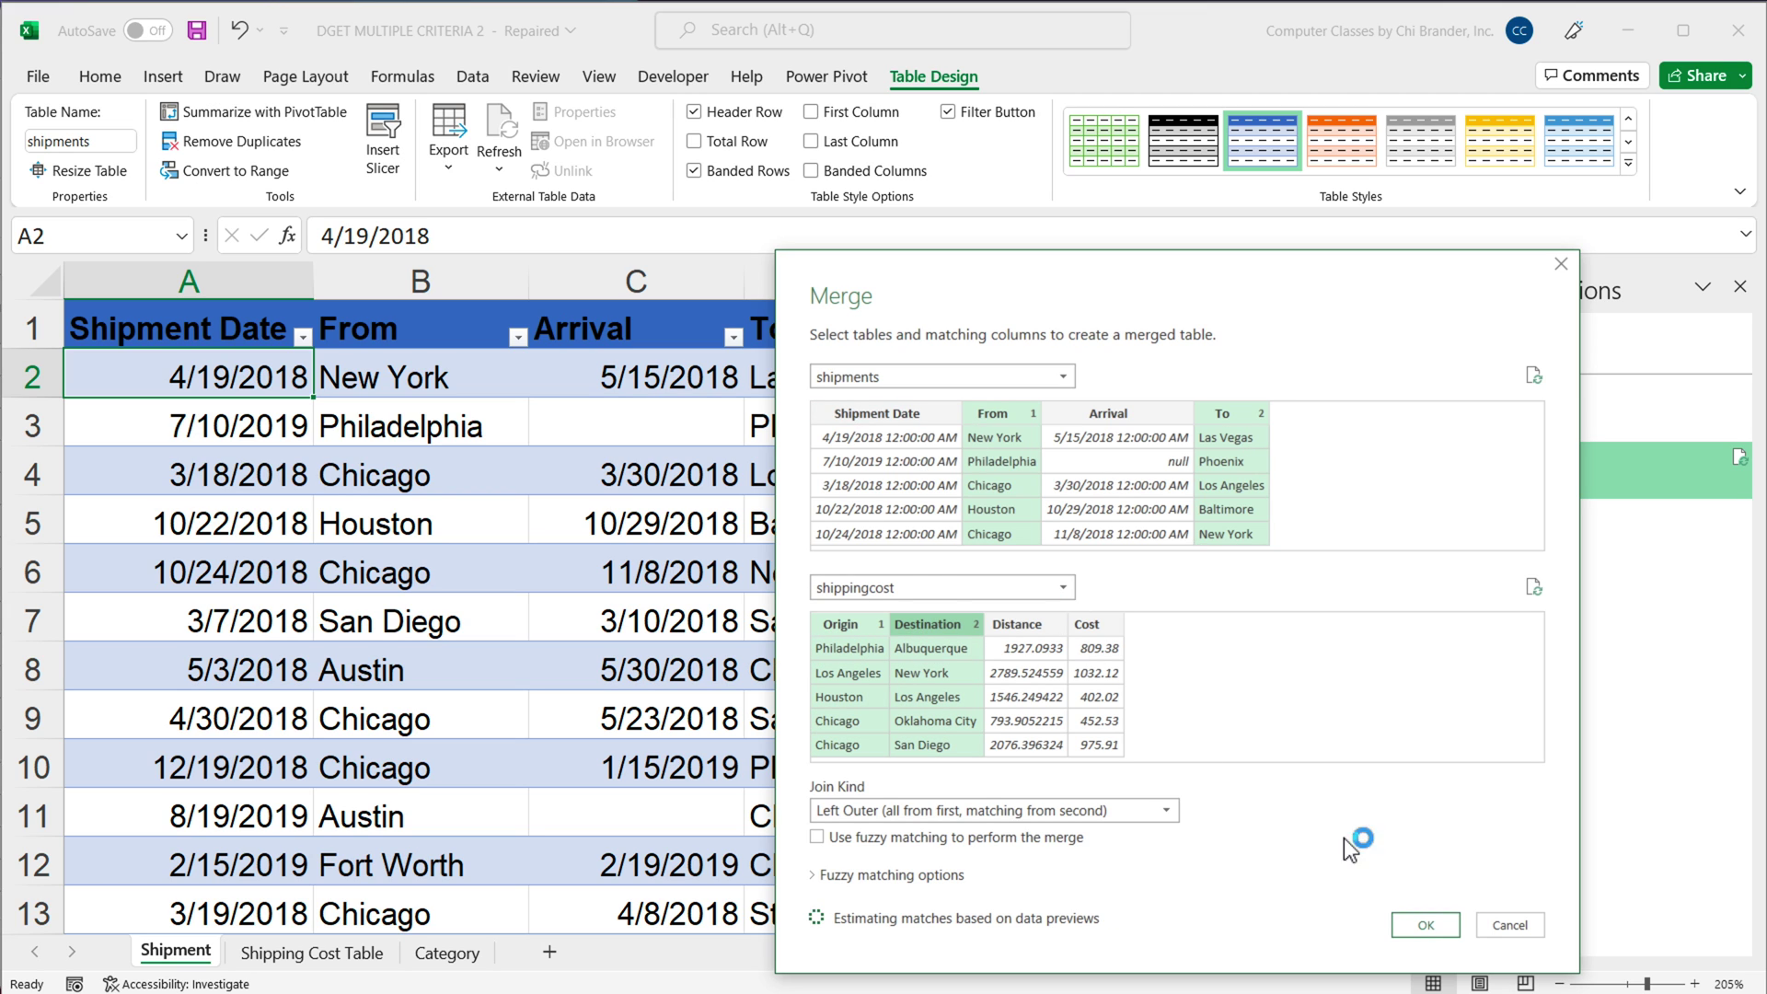
click(1425, 928)
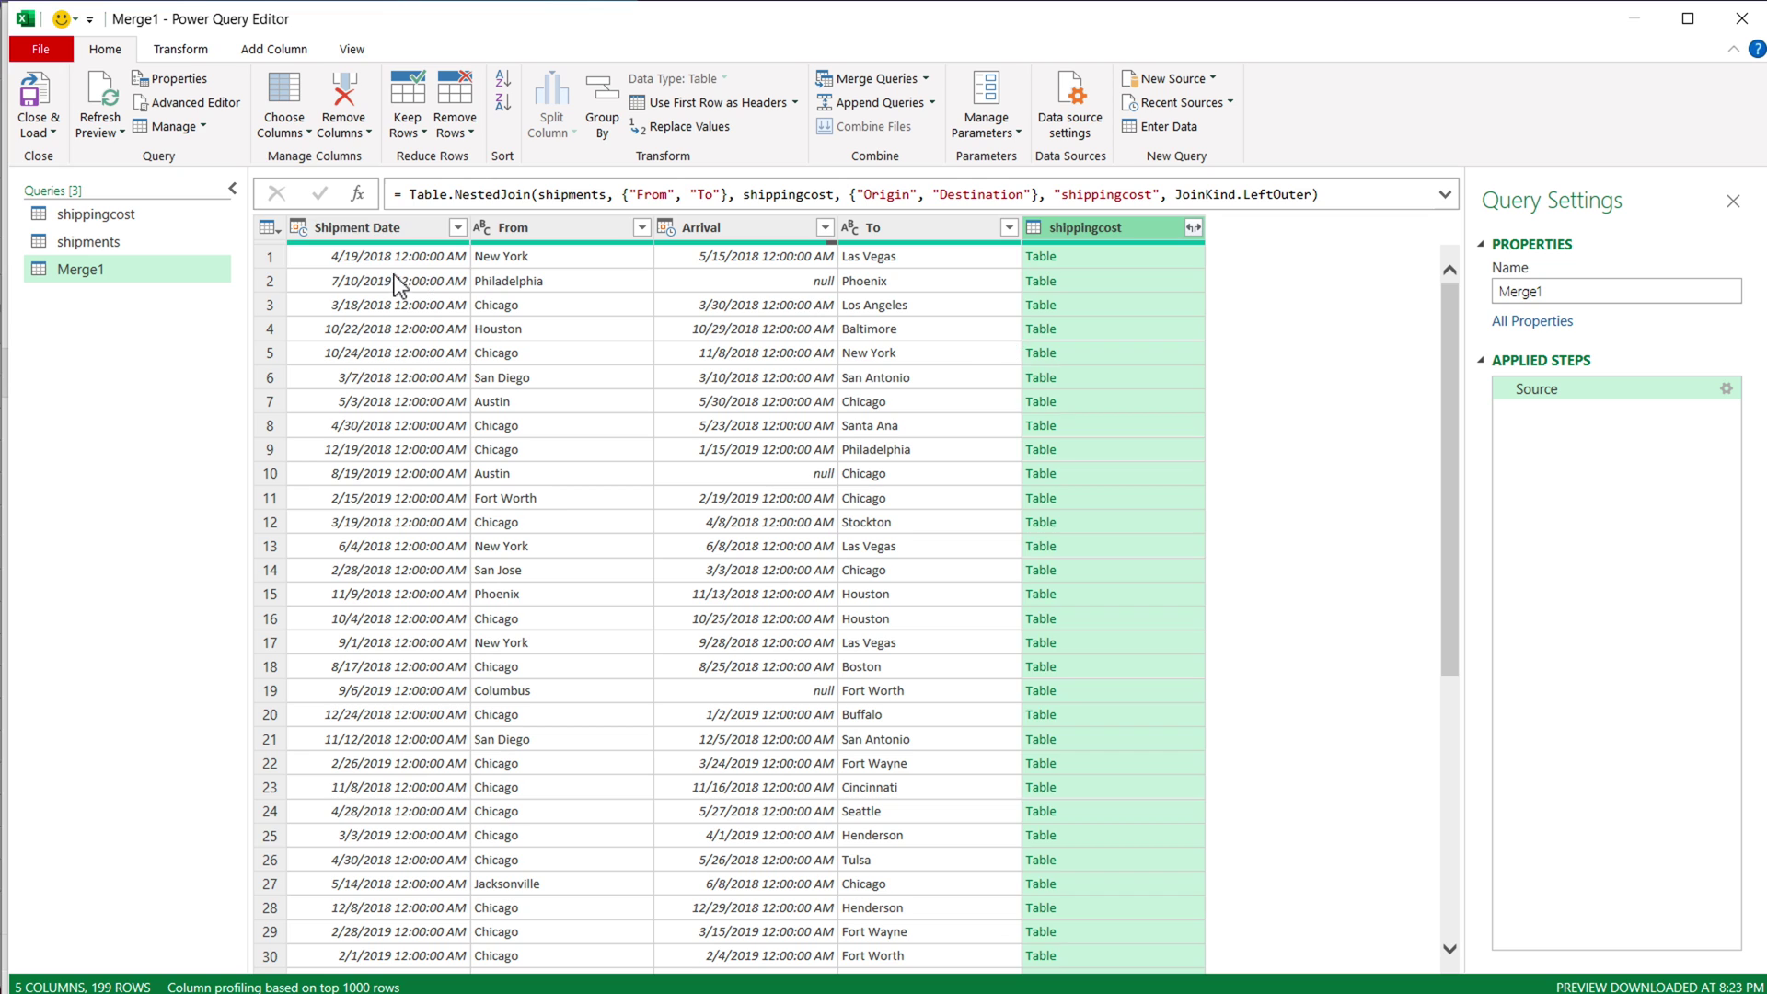
Inspect merged values such as row 1's Shipment Date and row 9's To city Philadelphia
click(533, 304)
click(352, 265)
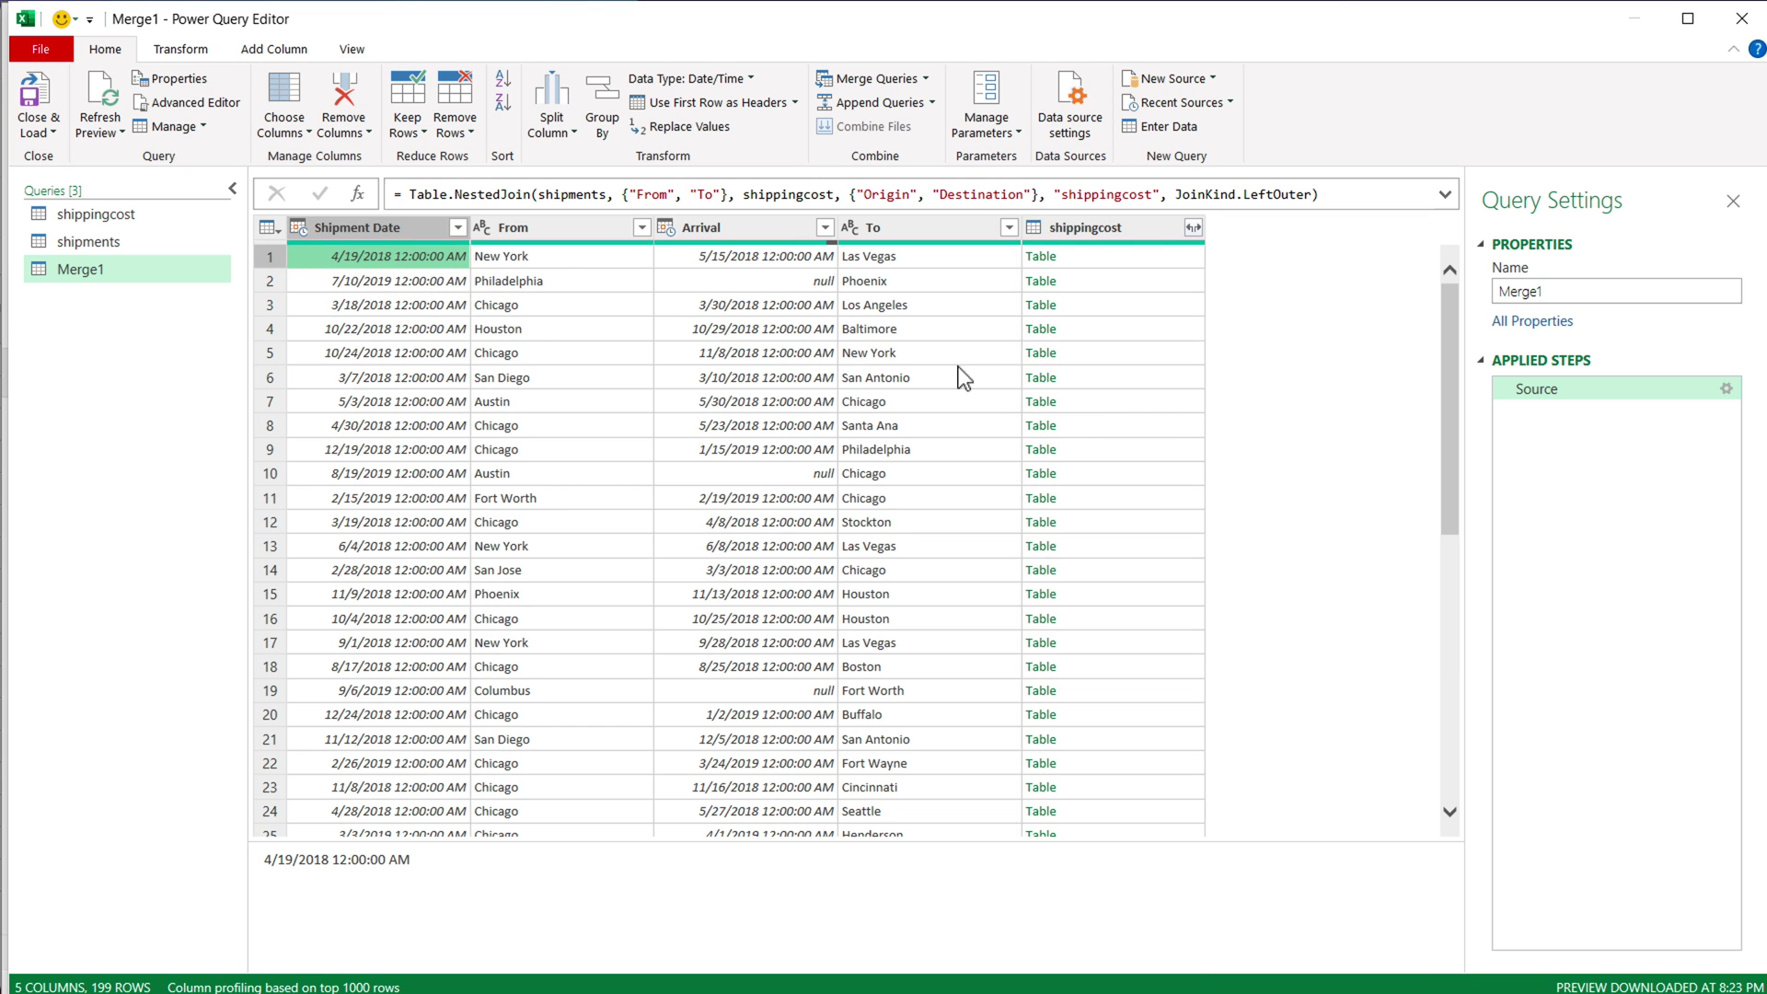
click(997, 450)
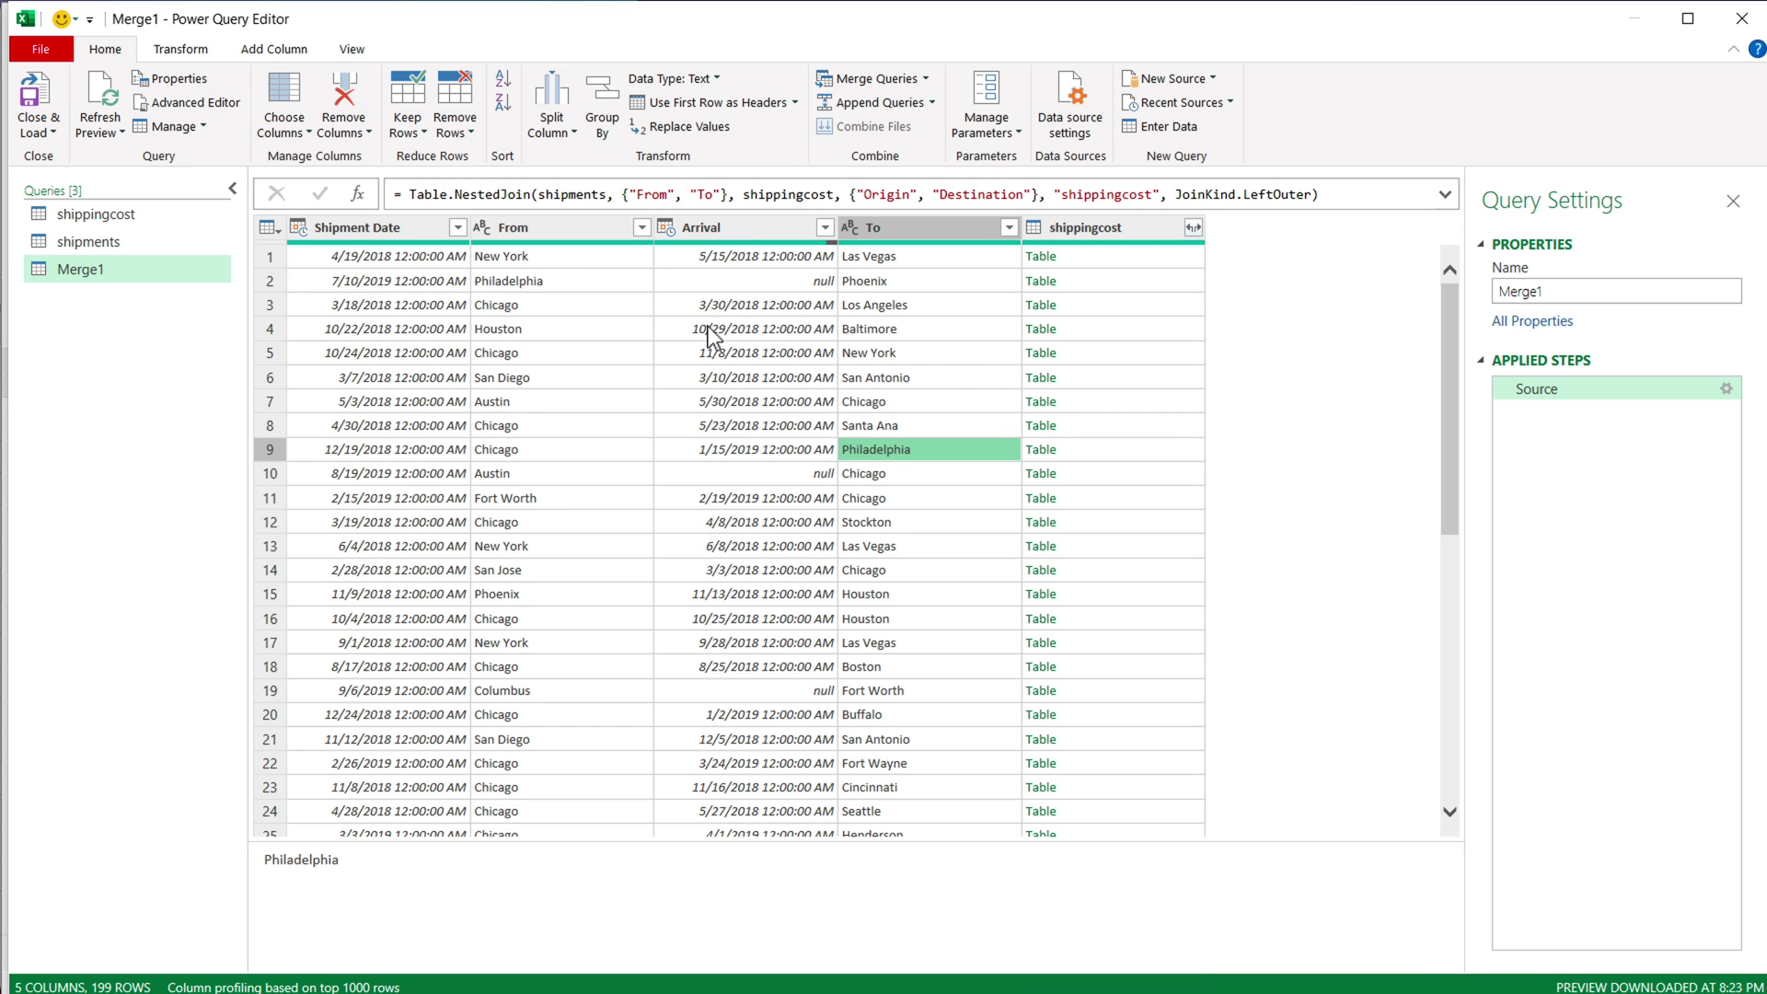
click(333, 256)
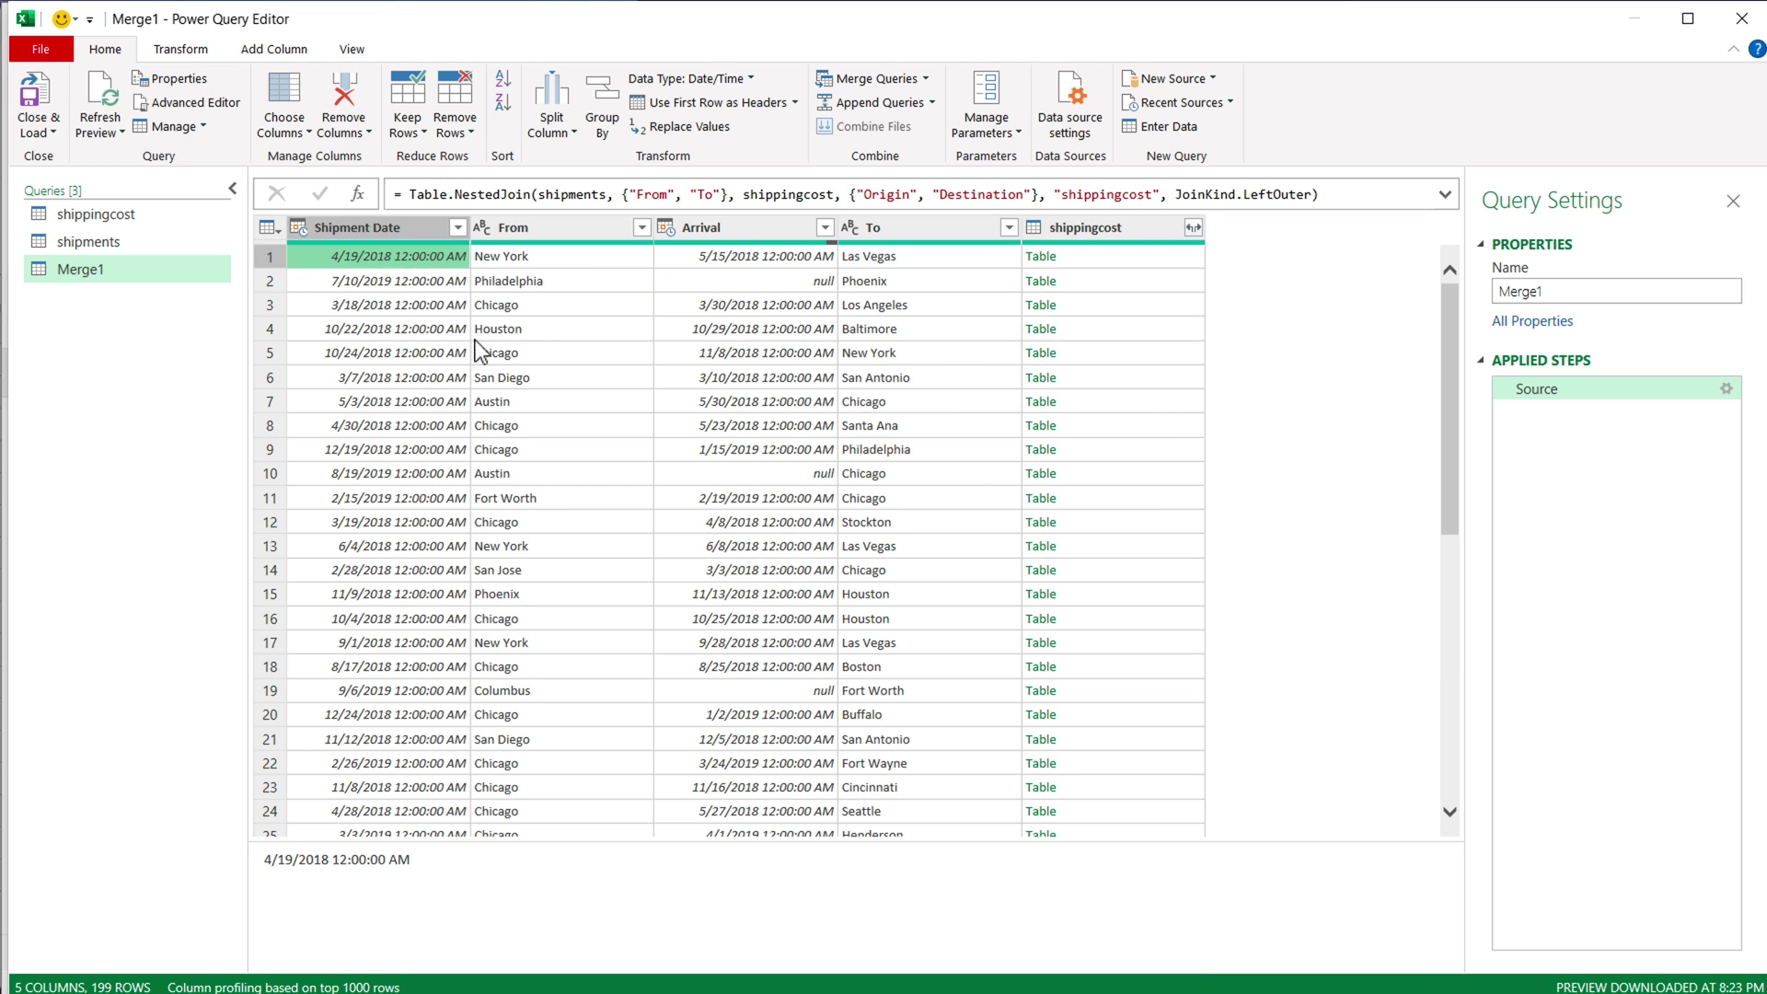
Add an Index column to Merge1 that numbers the rows from 1
click(283, 54)
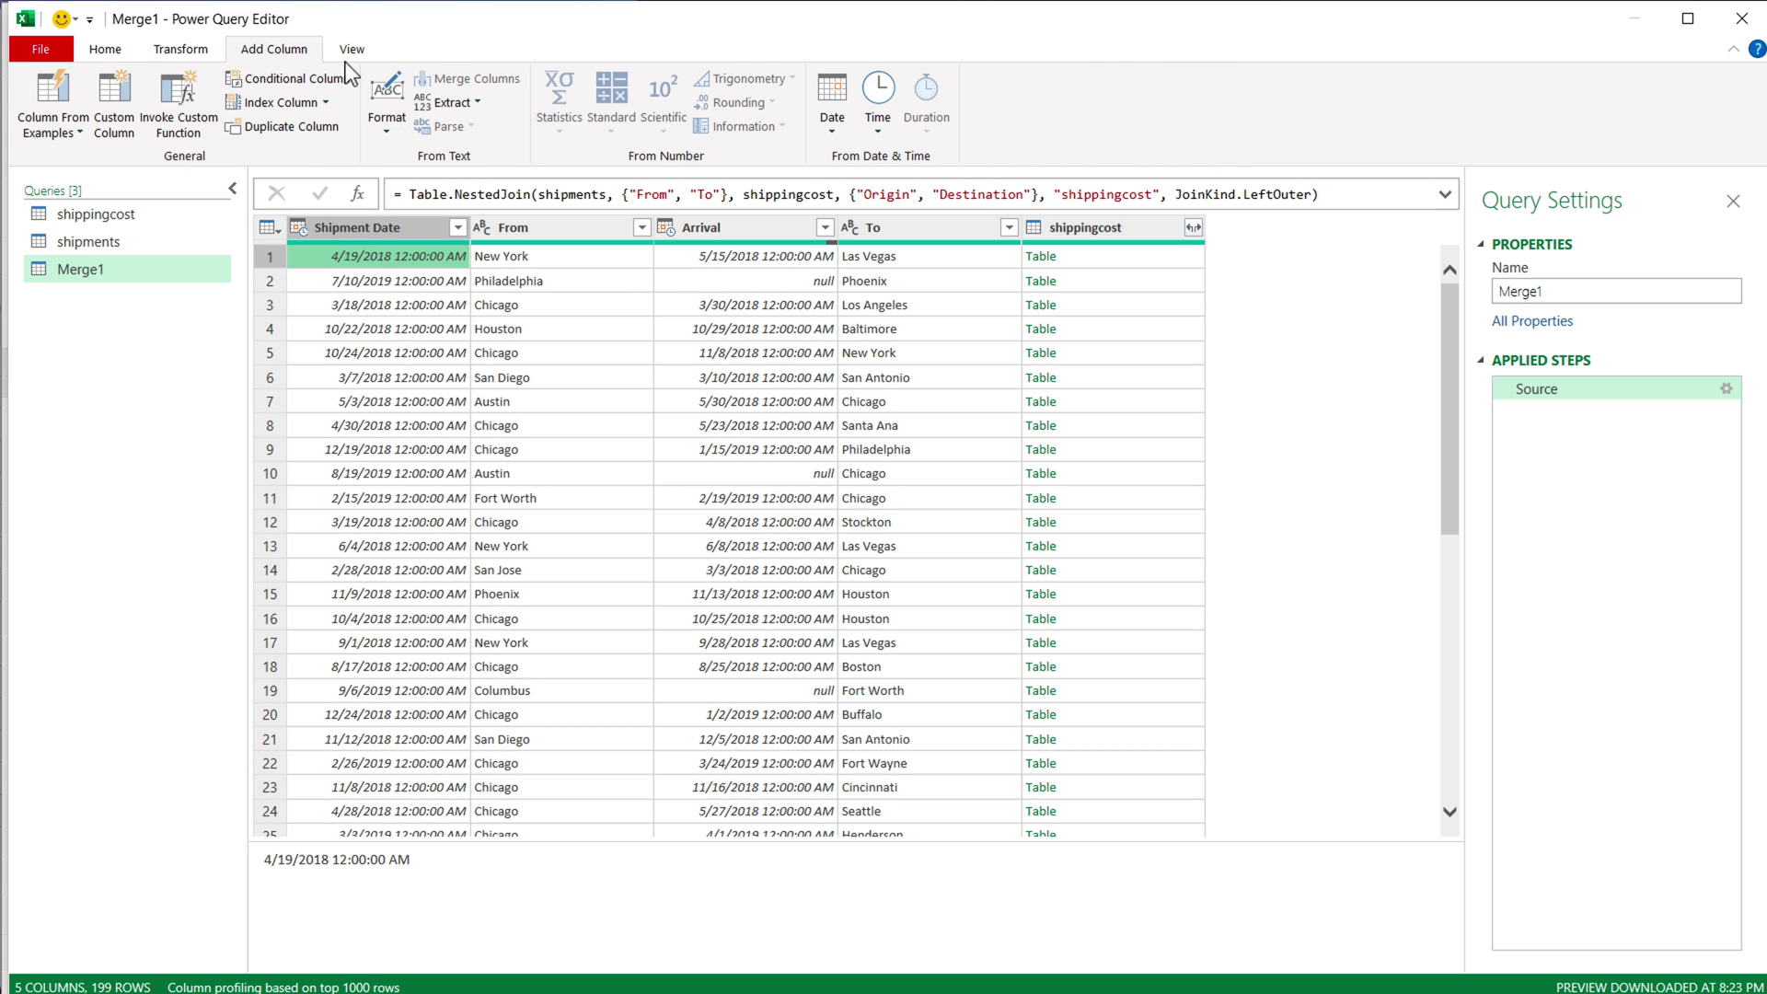
click(325, 102)
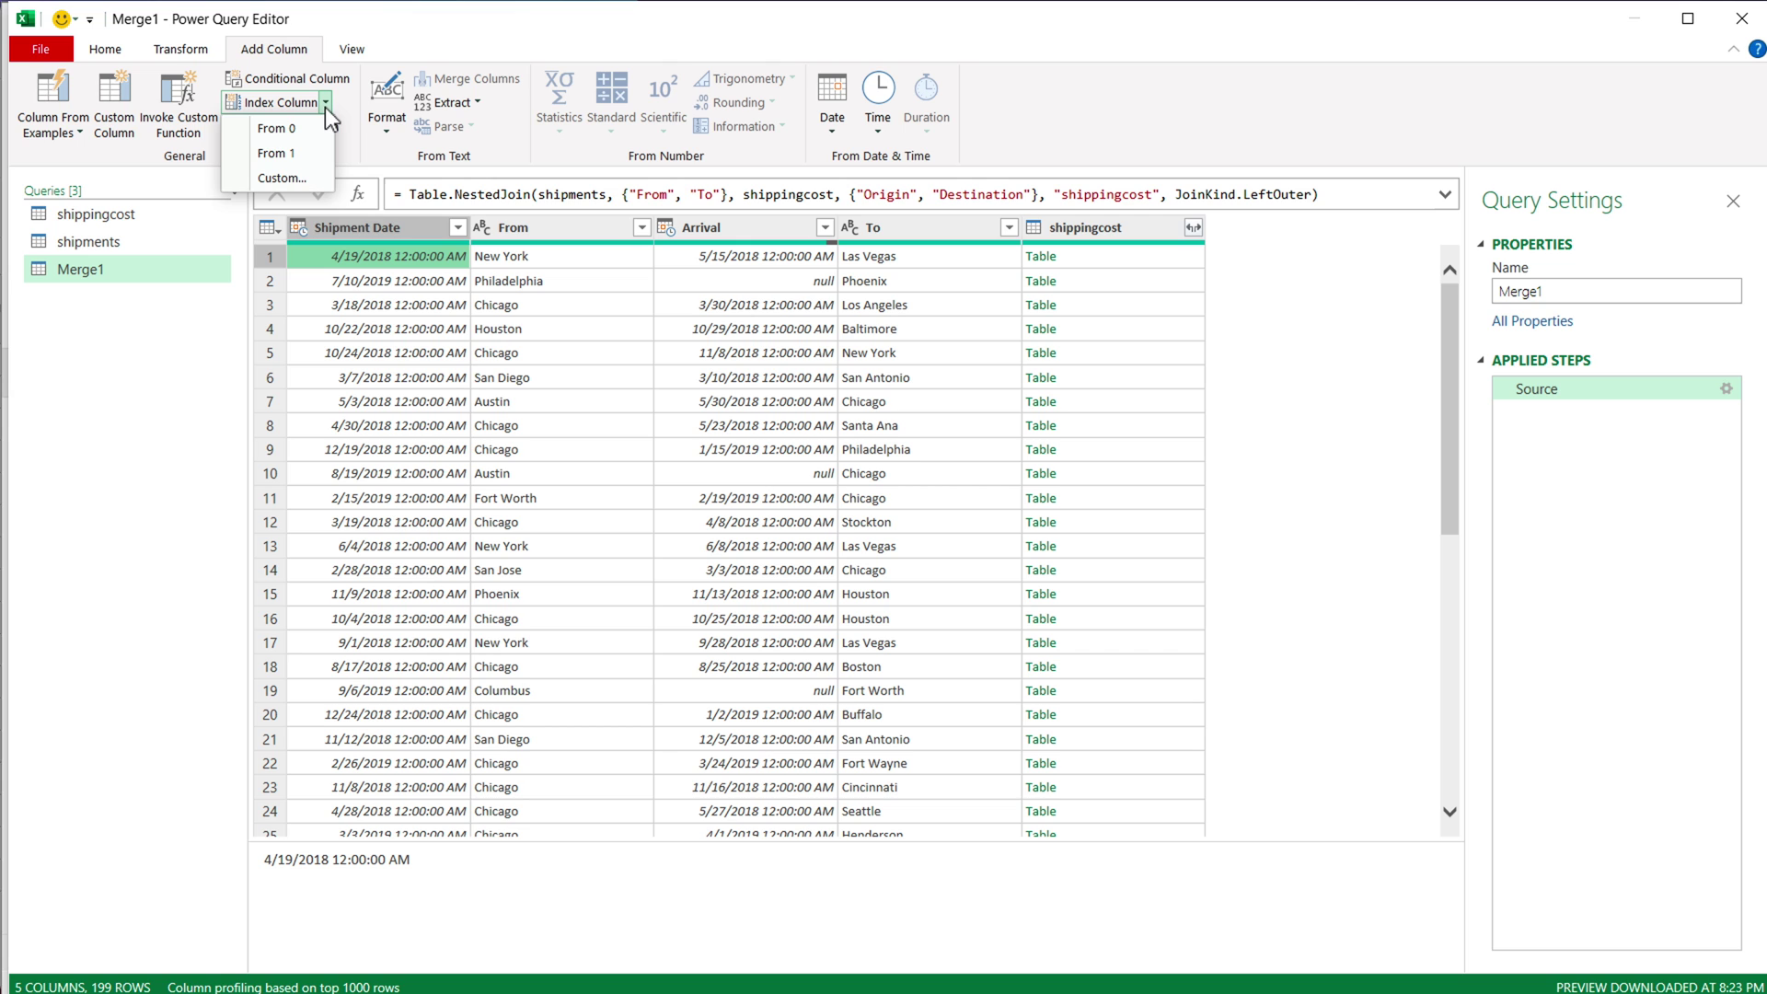
click(290, 158)
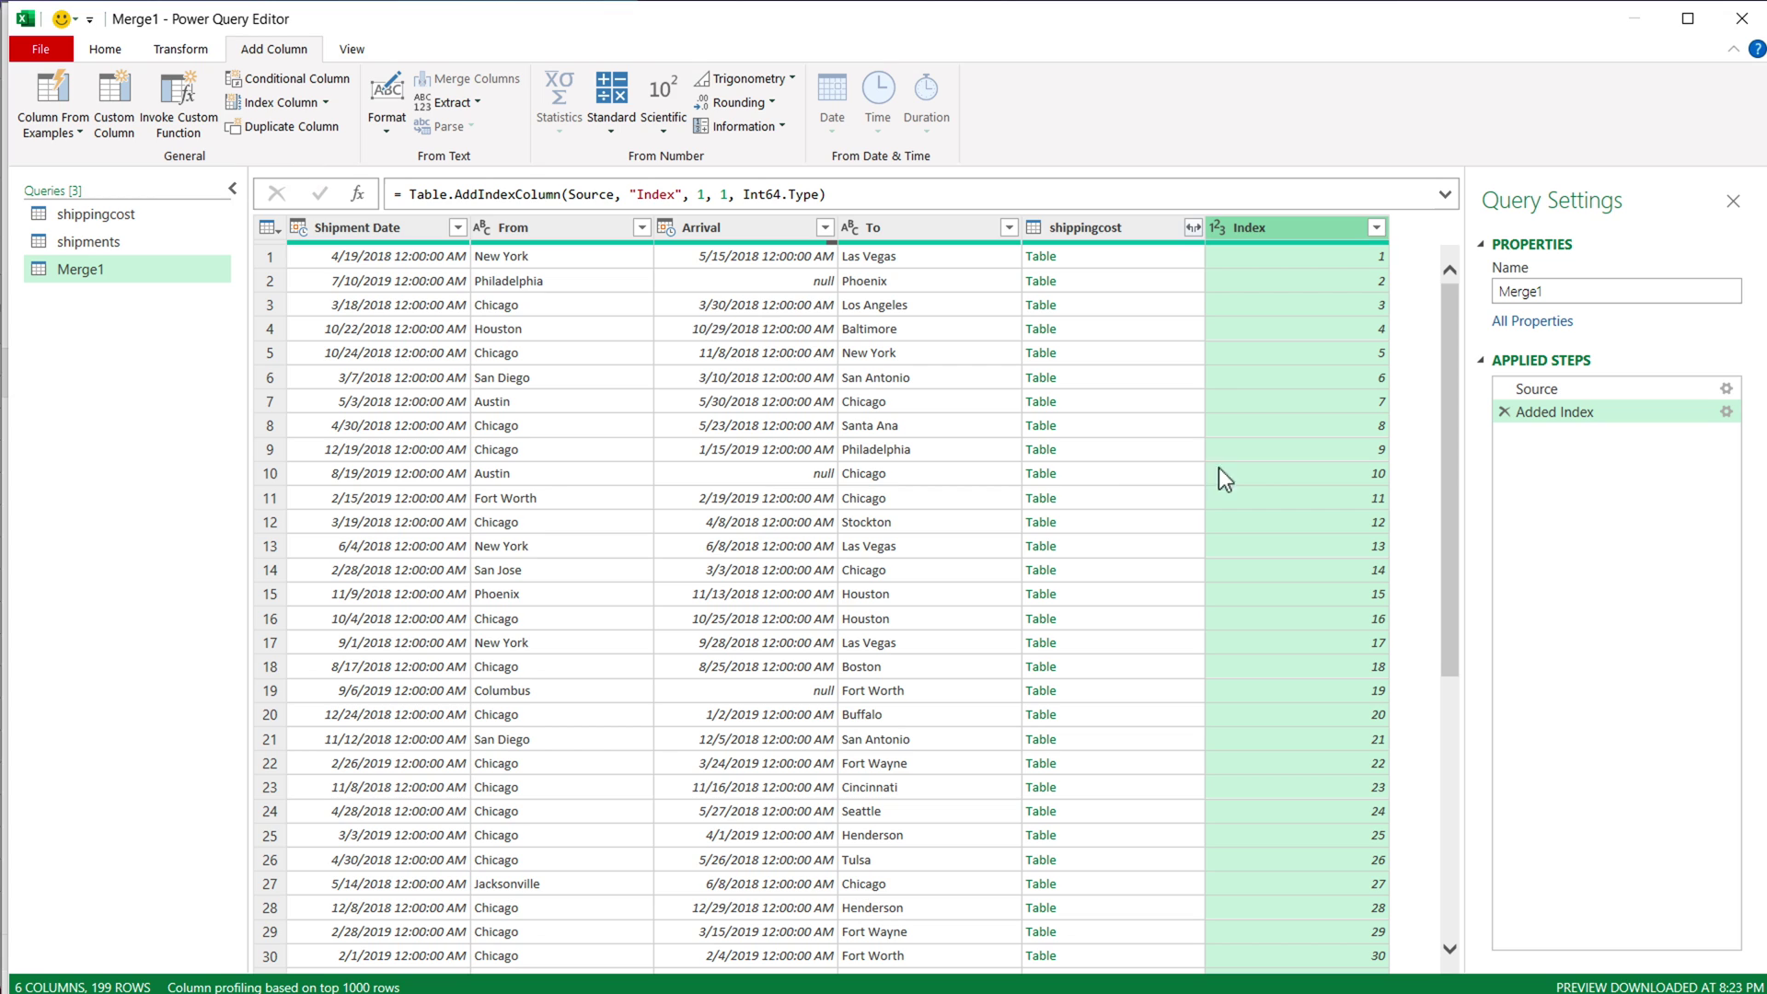
click(1313, 256)
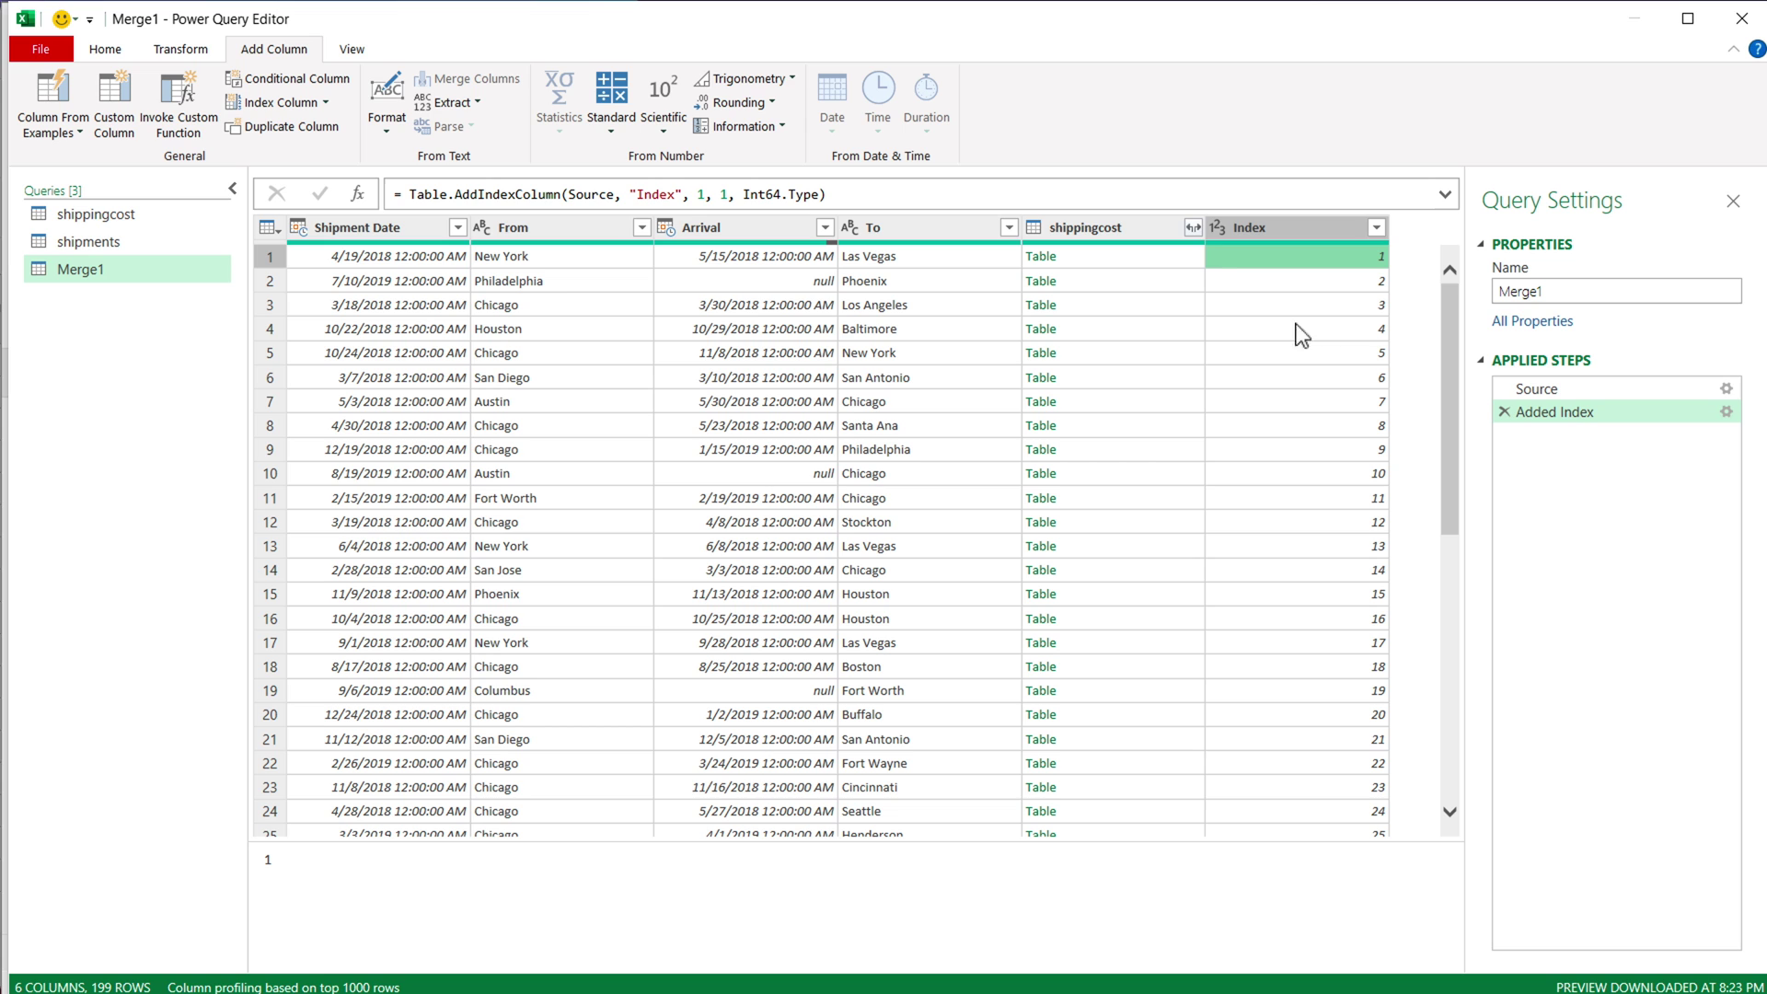
Expand shippingcost to only its Cost field, giving shippingcost.Cost (1240.72 in row 1)
click(1194, 229)
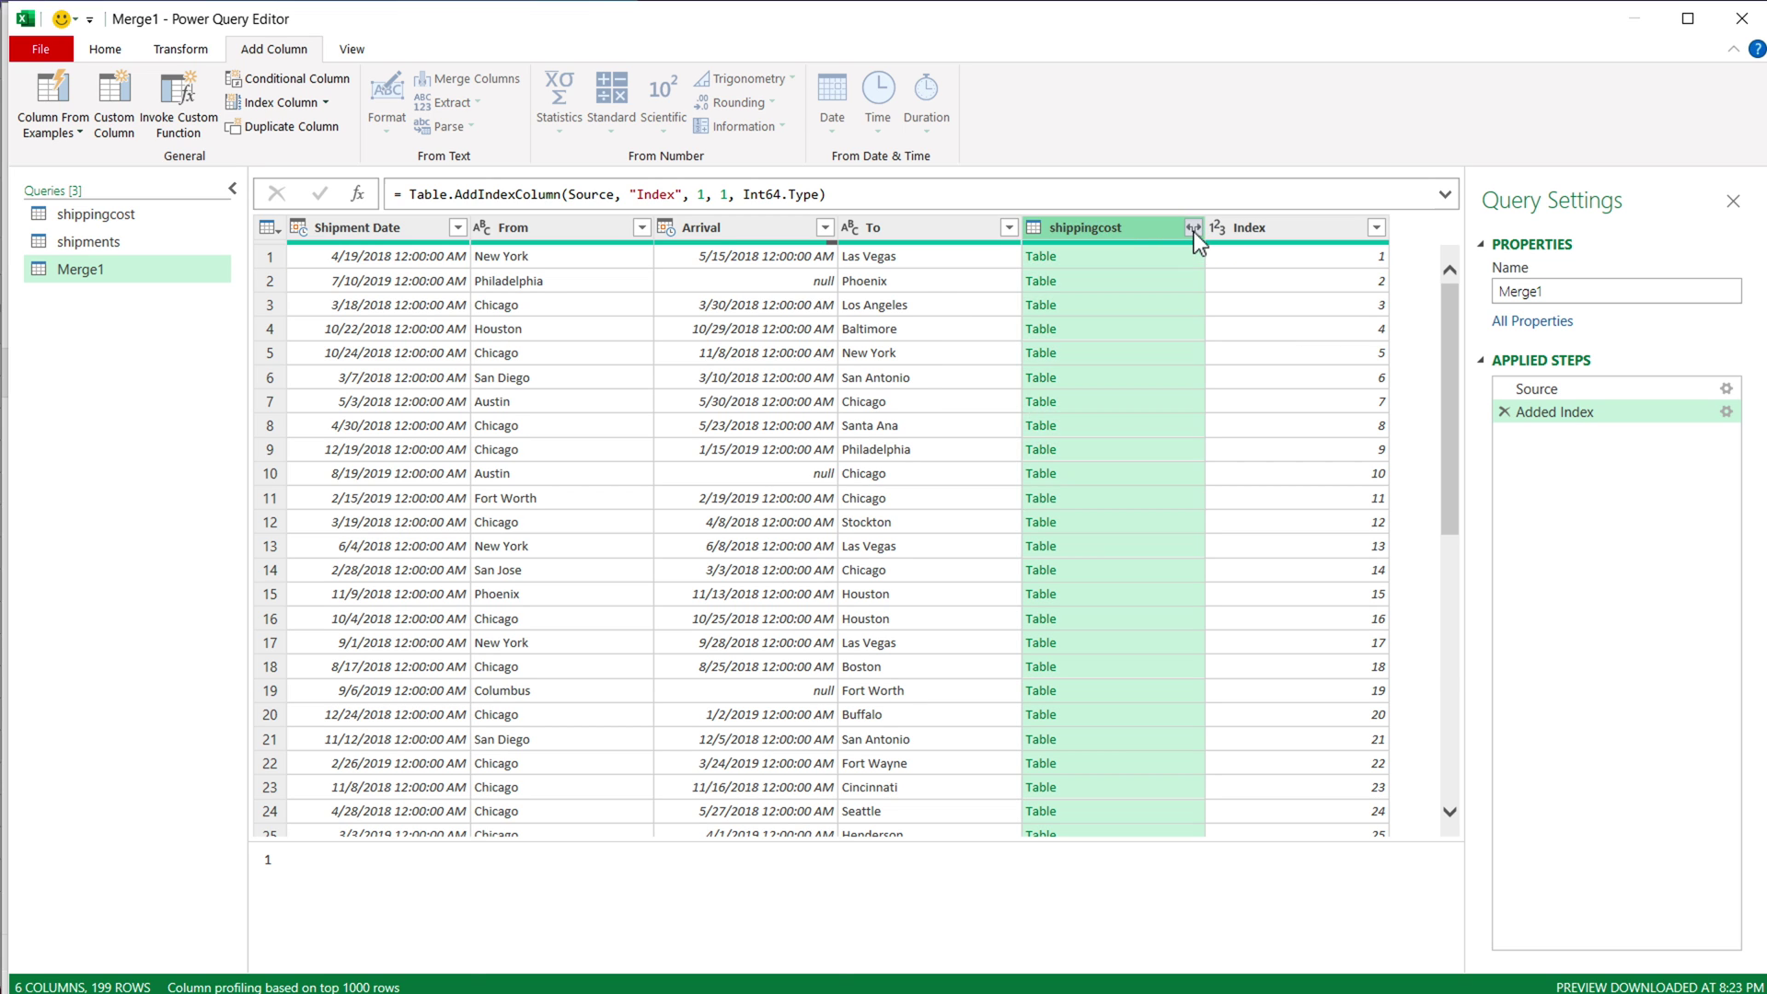
click(1194, 228)
click(858, 321)
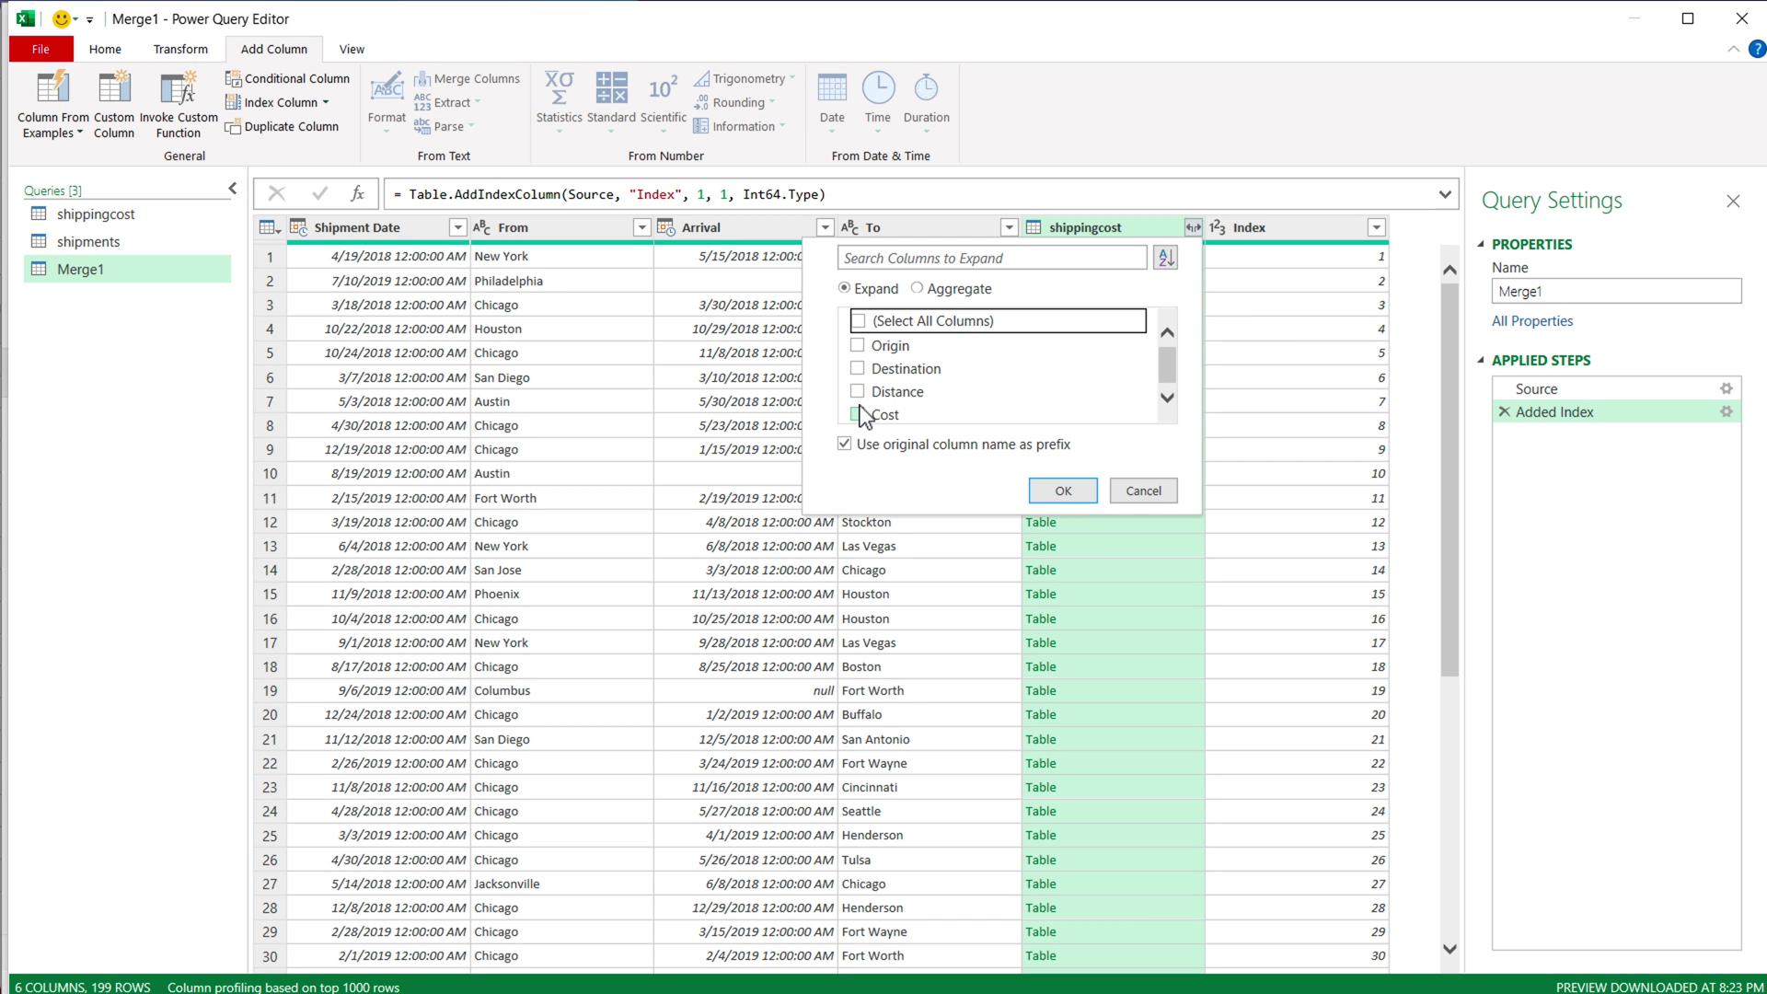
click(860, 415)
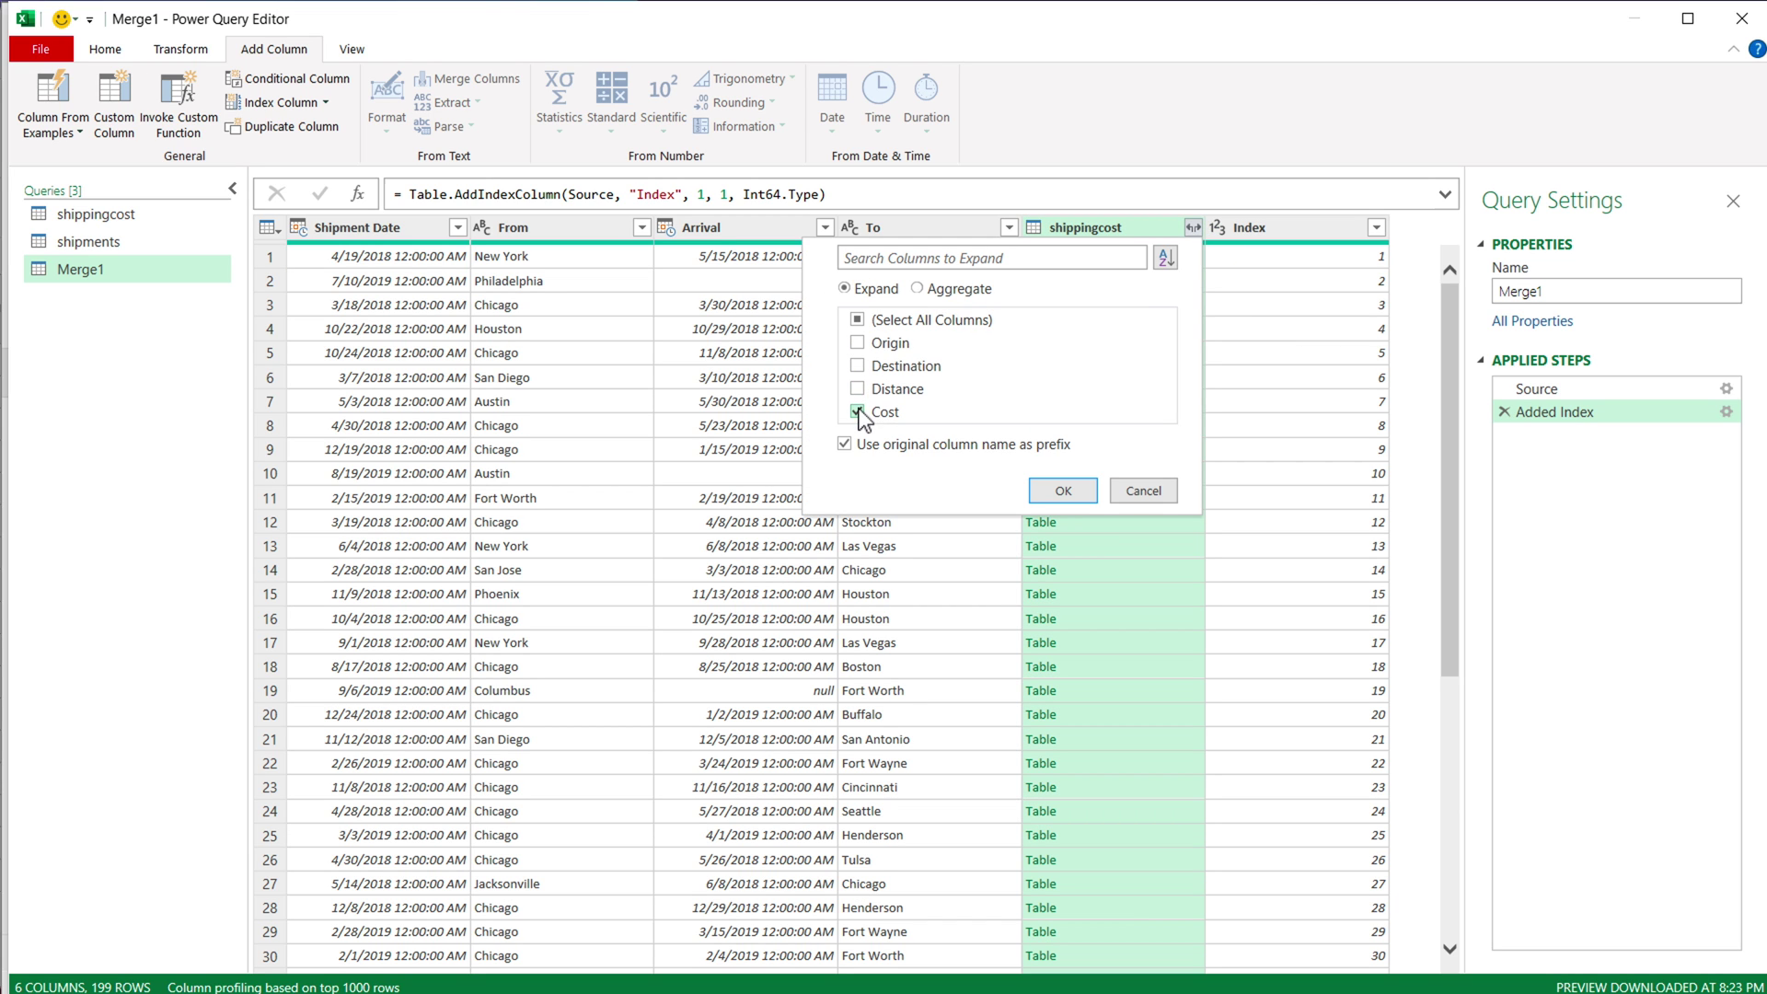
click(1060, 493)
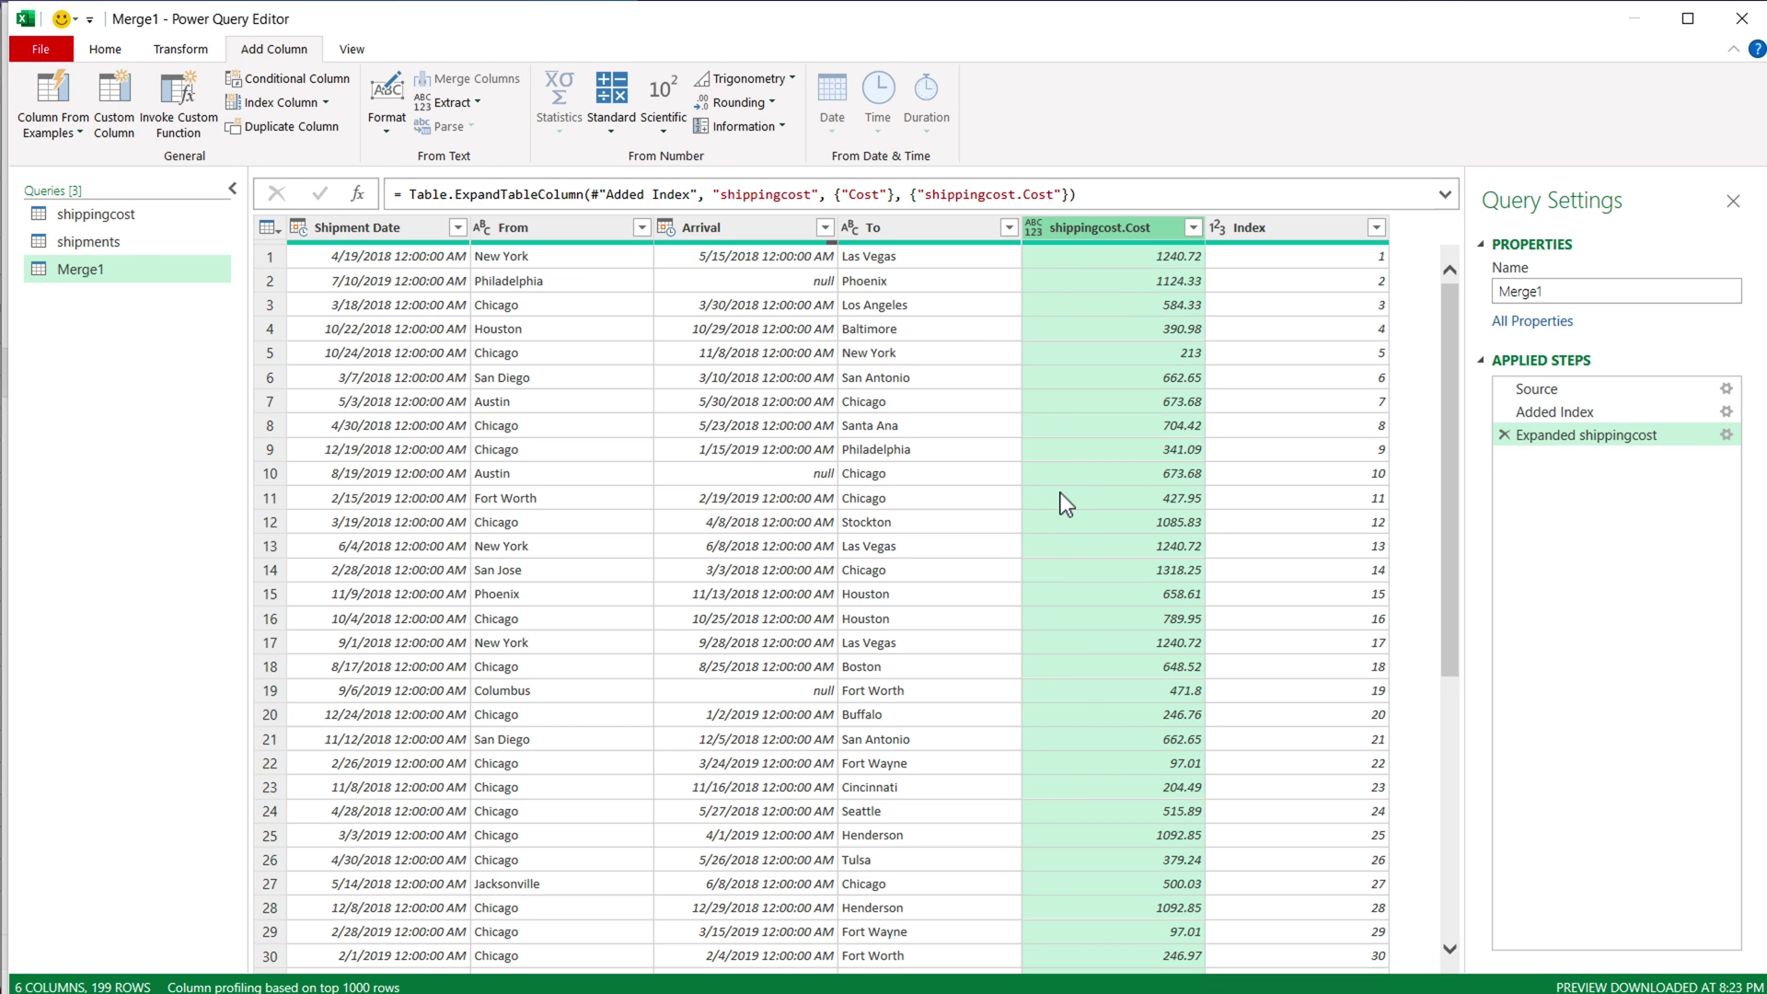
click(1284, 258)
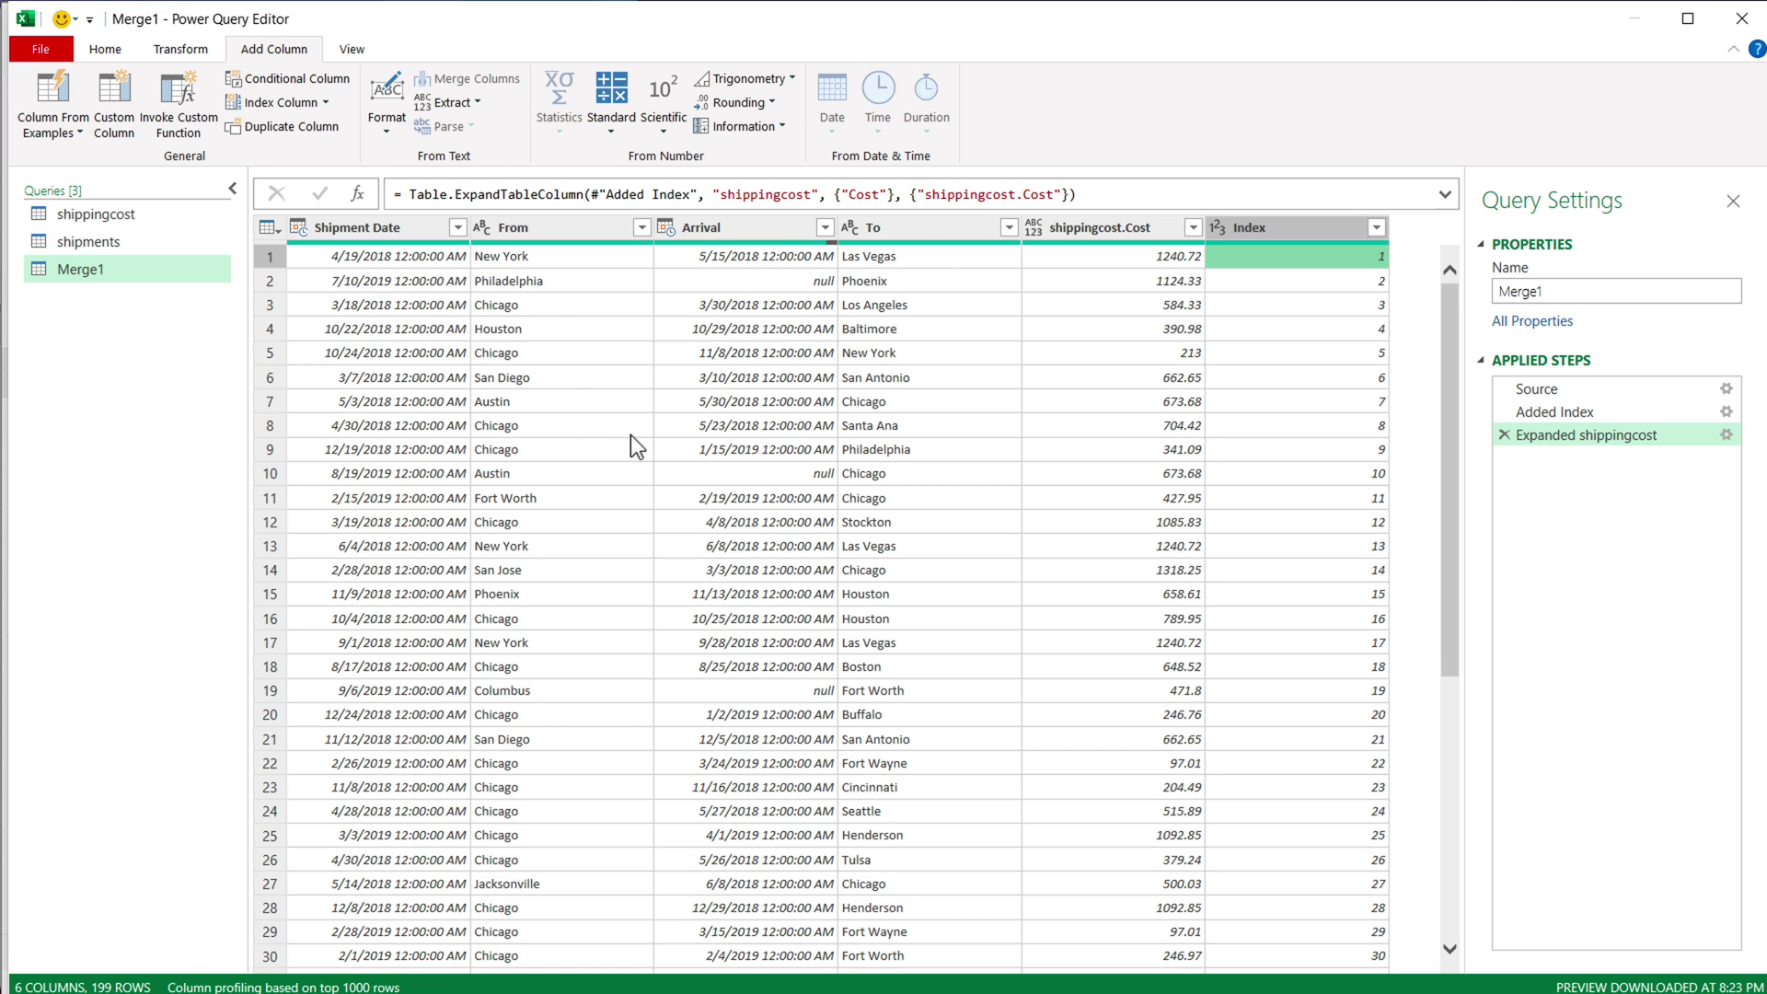
Sort Merge1 ascending by Index, then remove Index, leaving five columns and 199 rows
click(1375, 228)
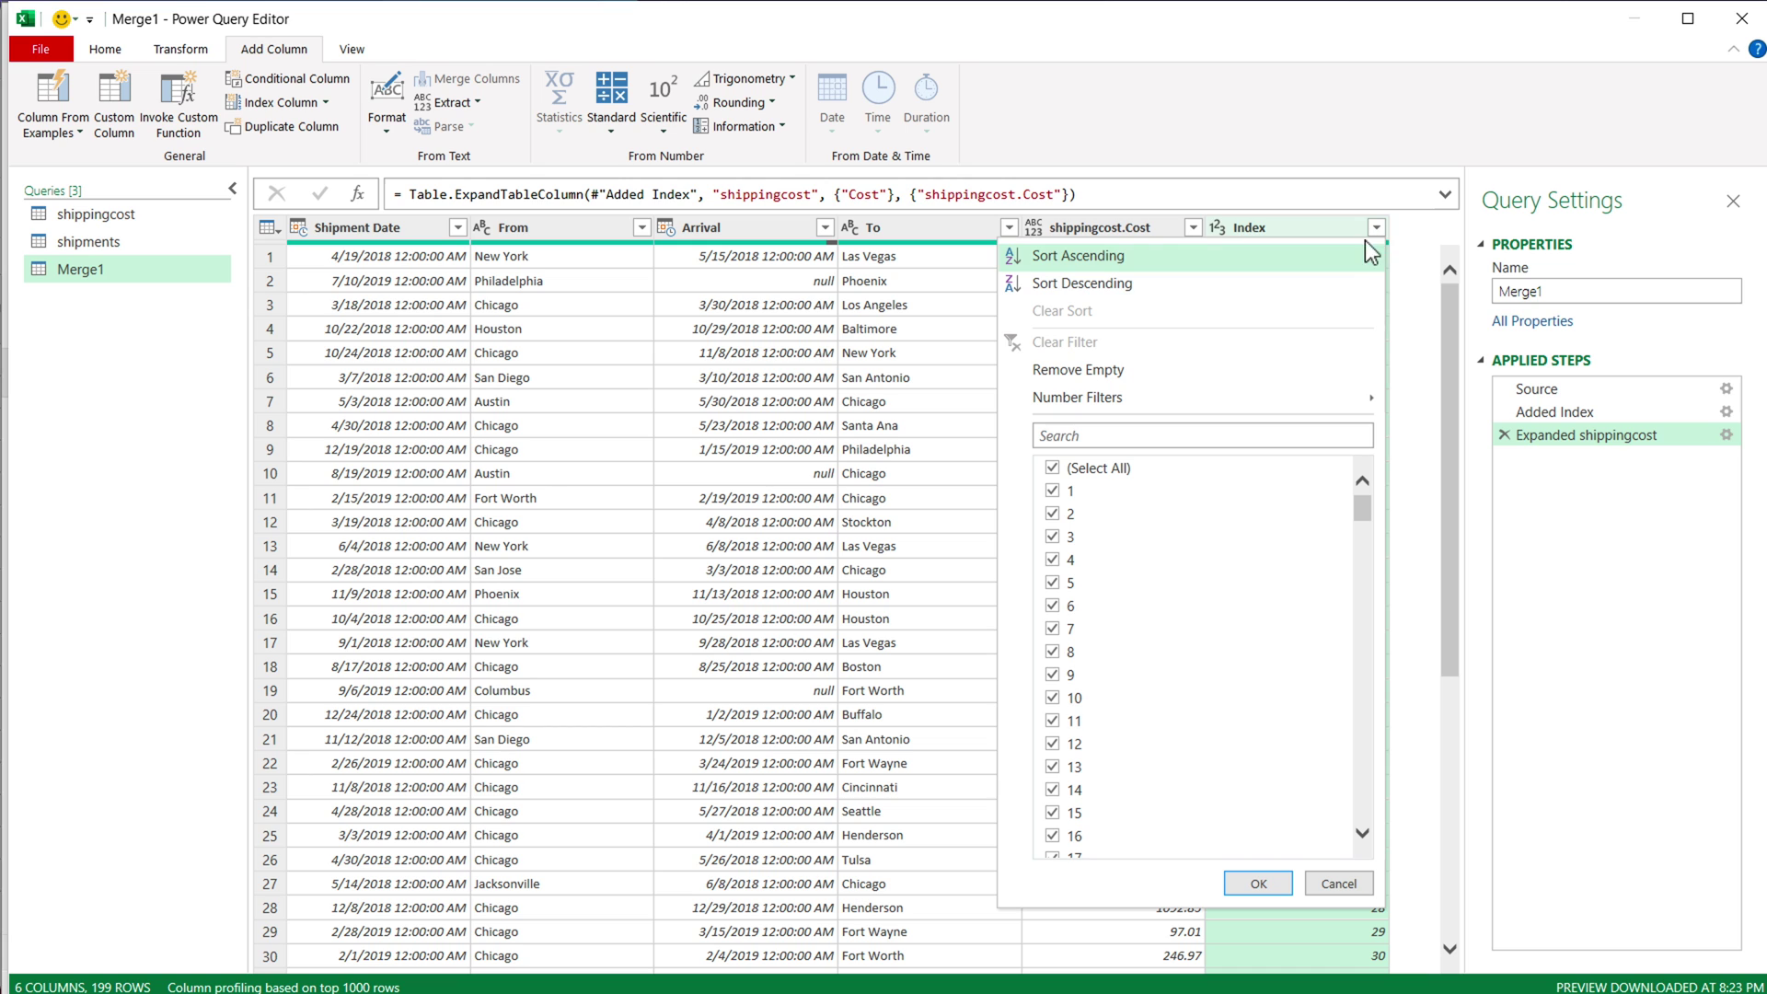
click(1114, 263)
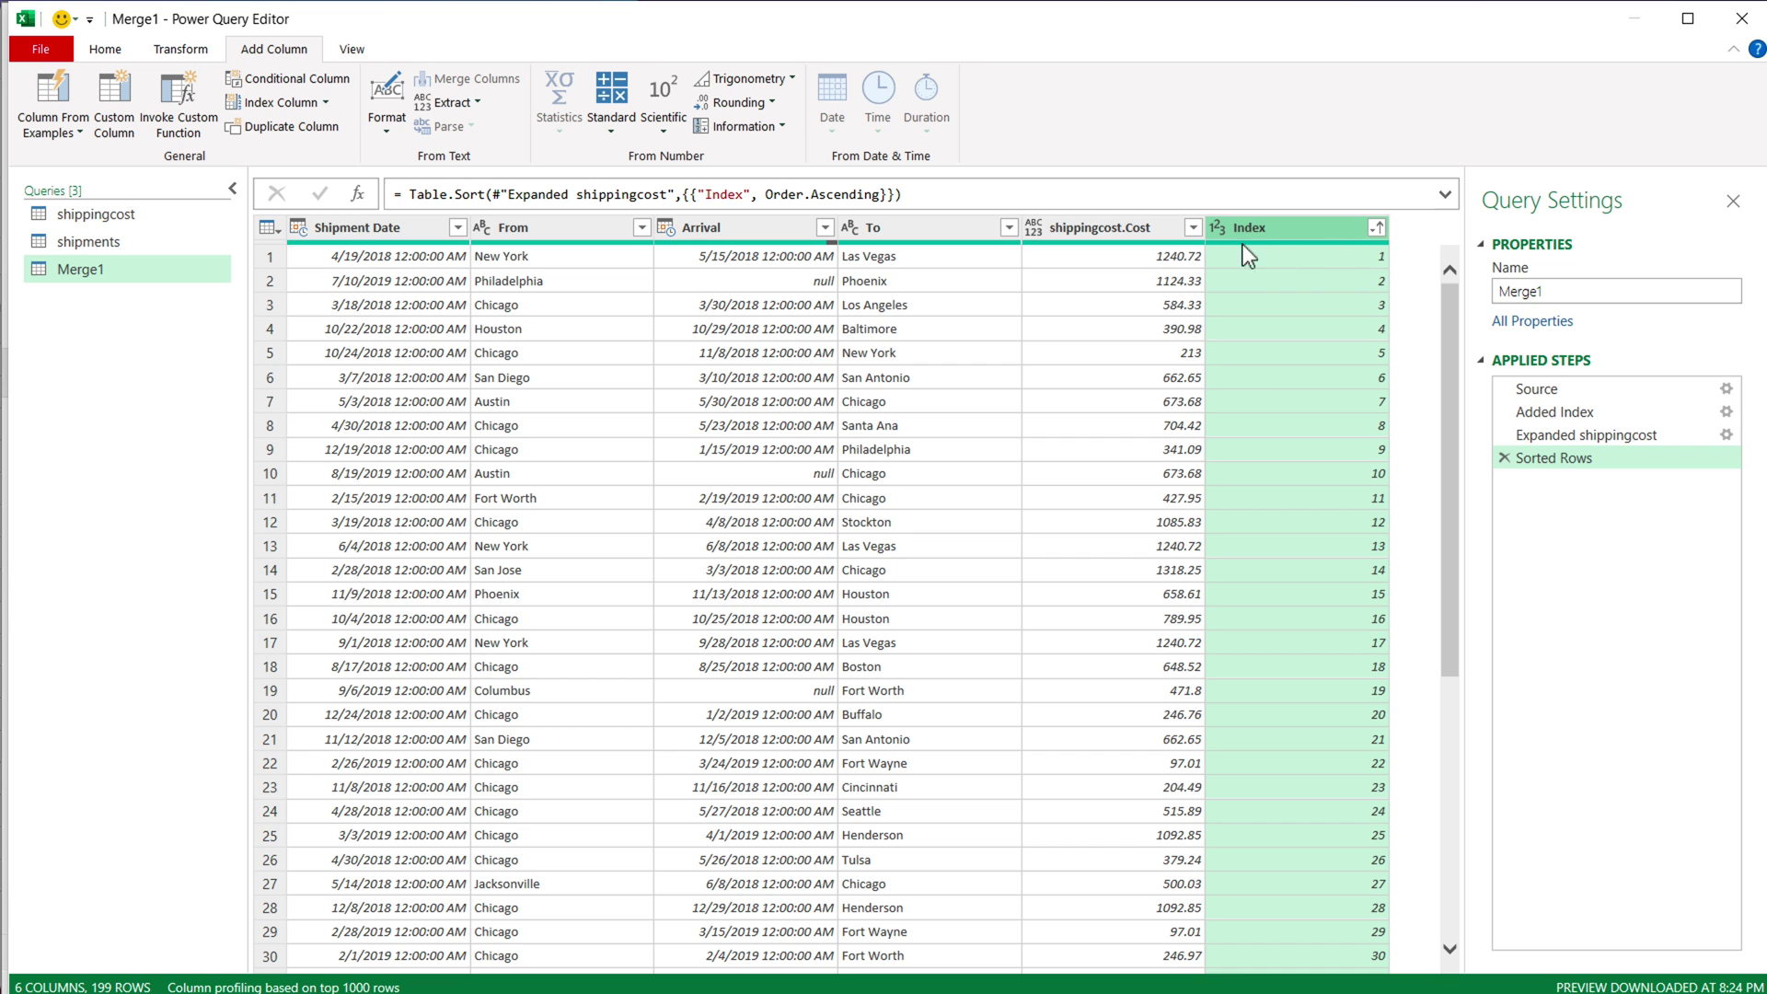
right_click(1284, 229)
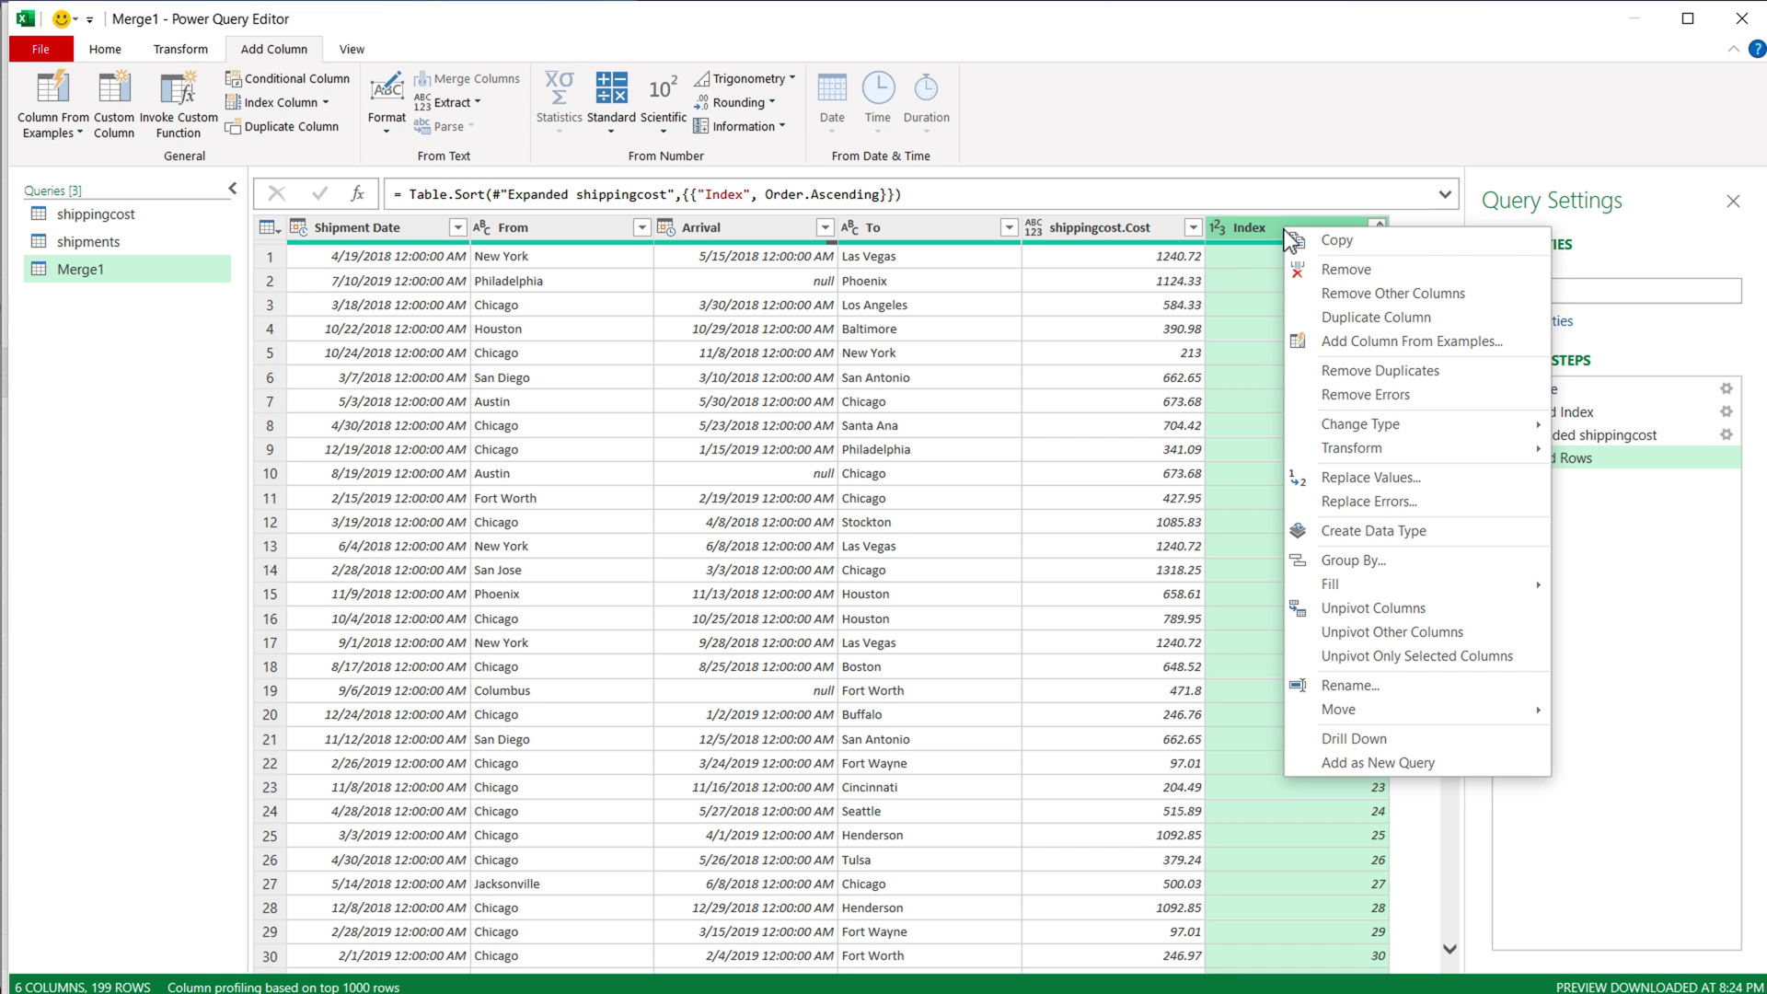
click(1362, 273)
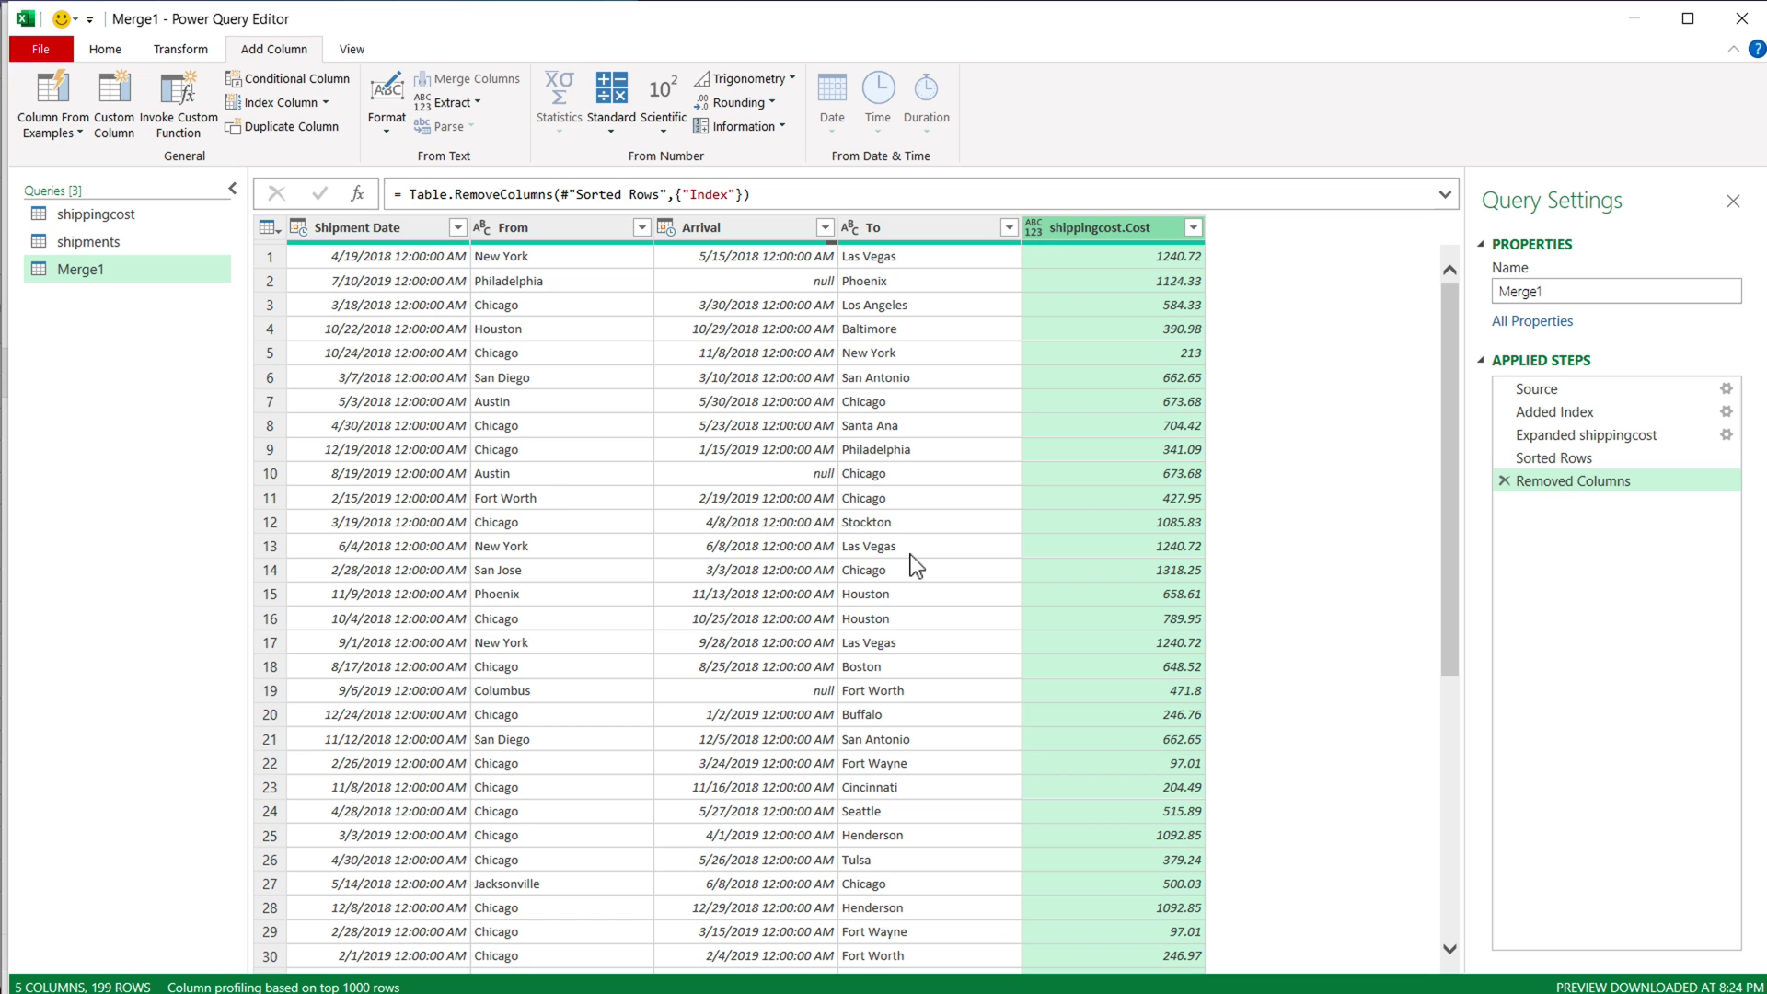
Close & Load Merge1 as a table on a new worksheet, loading 199 rows
click(107, 56)
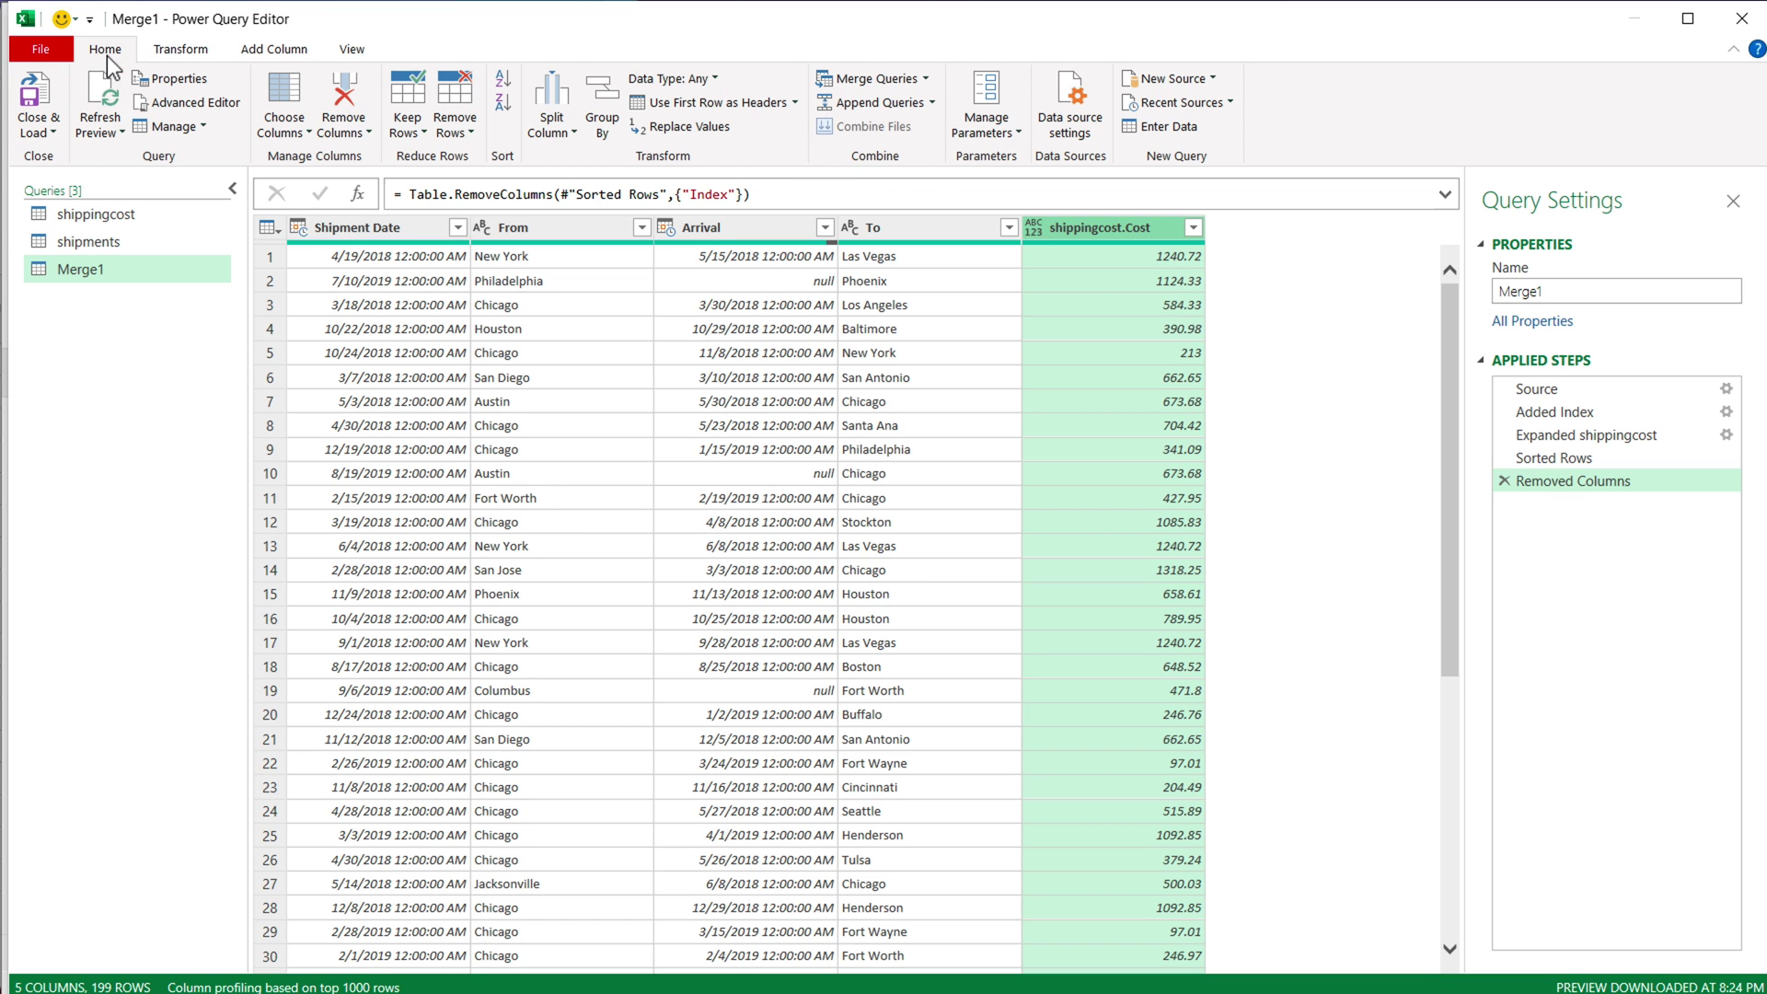
click(55, 133)
click(90, 181)
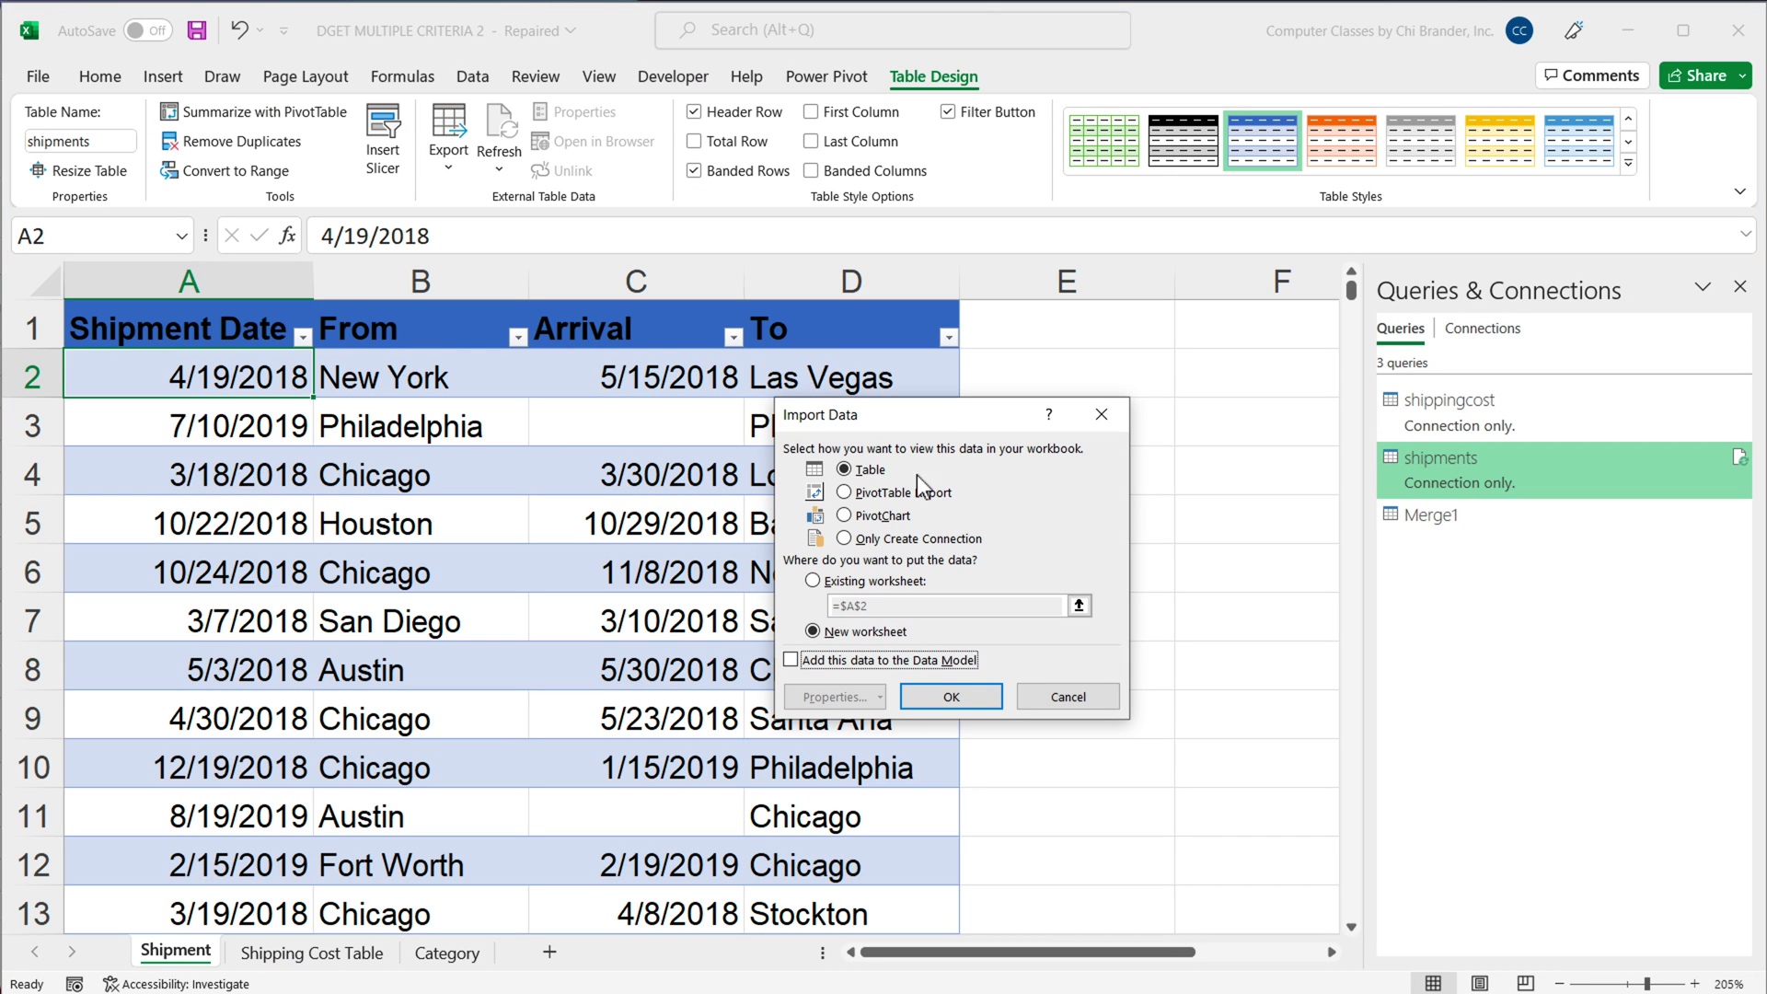
click(871, 473)
click(851, 638)
click(973, 701)
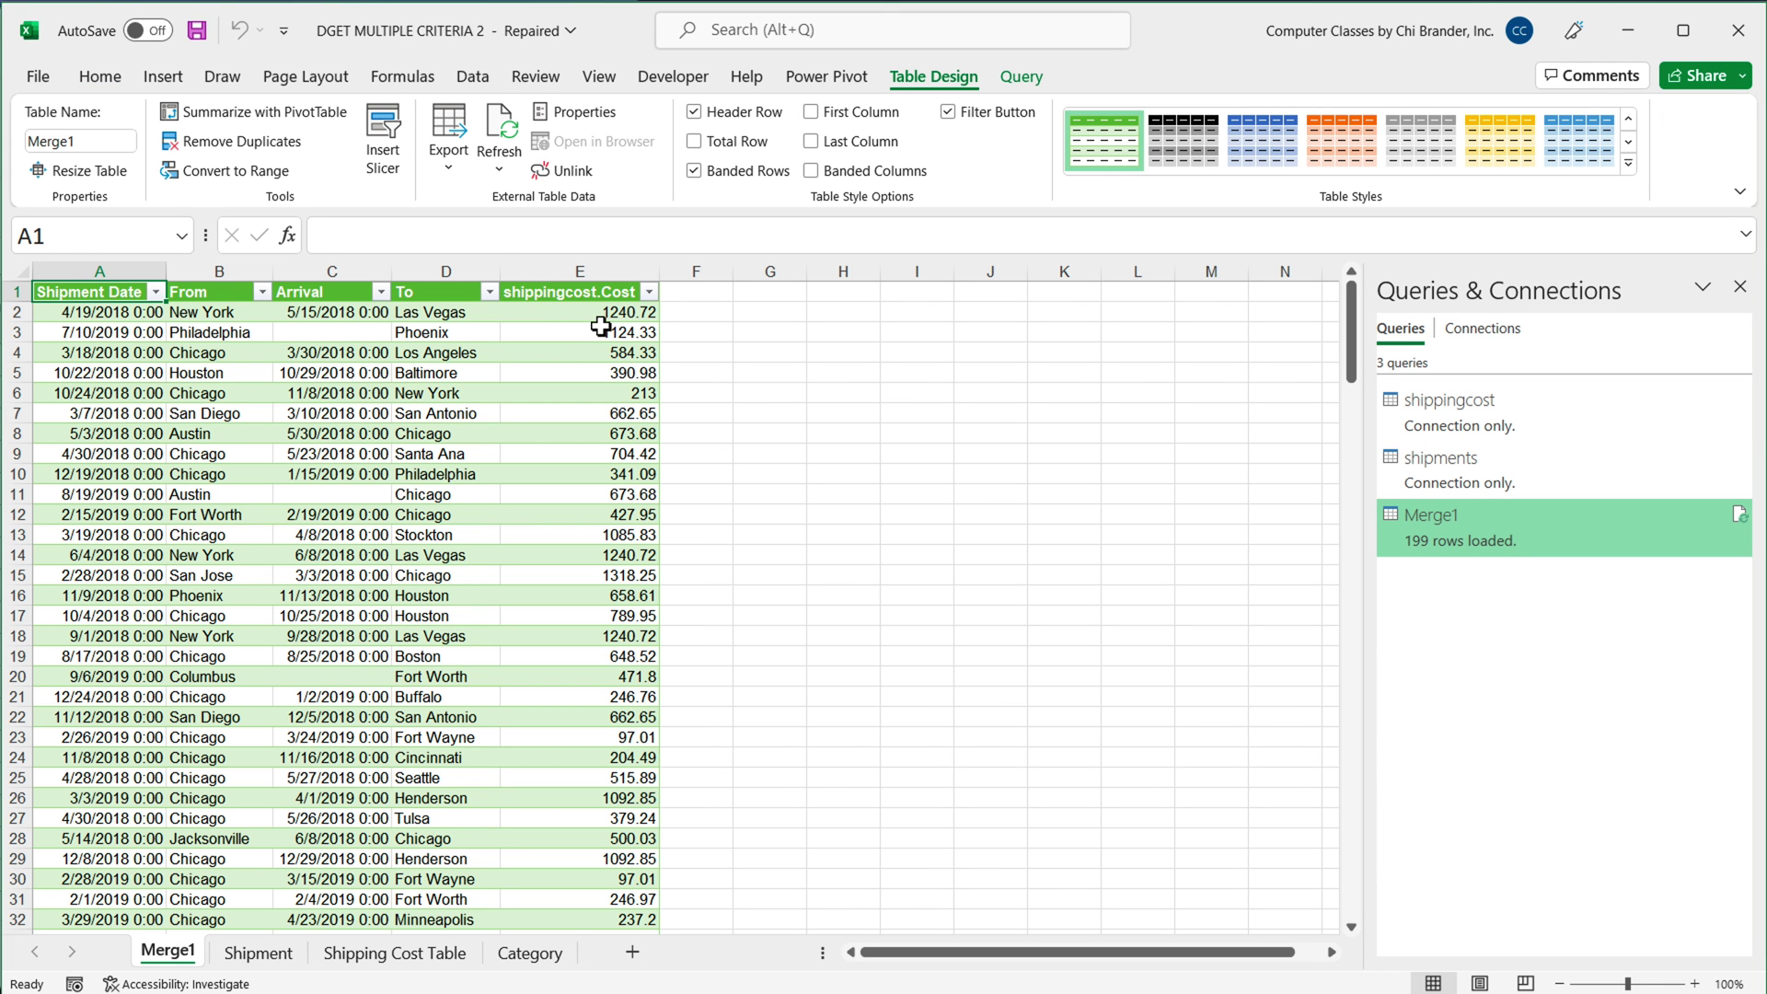
drag(597, 317, 603, 658)
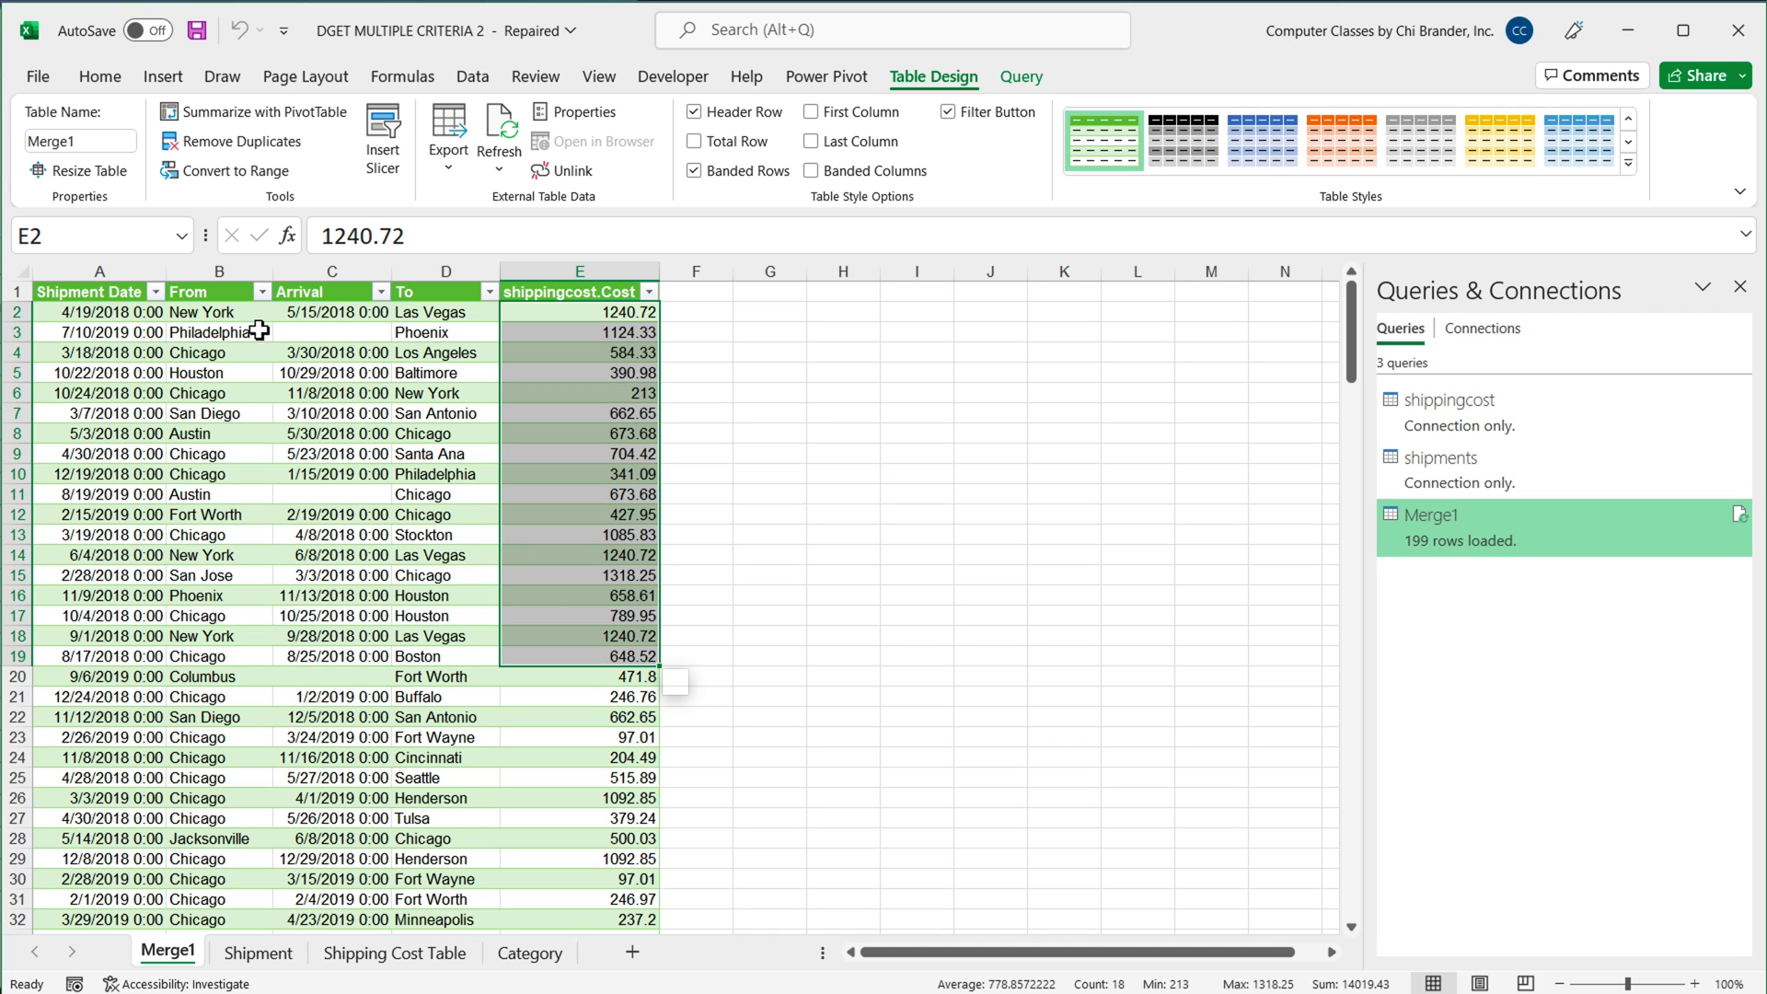
drag(223, 314, 215, 359)
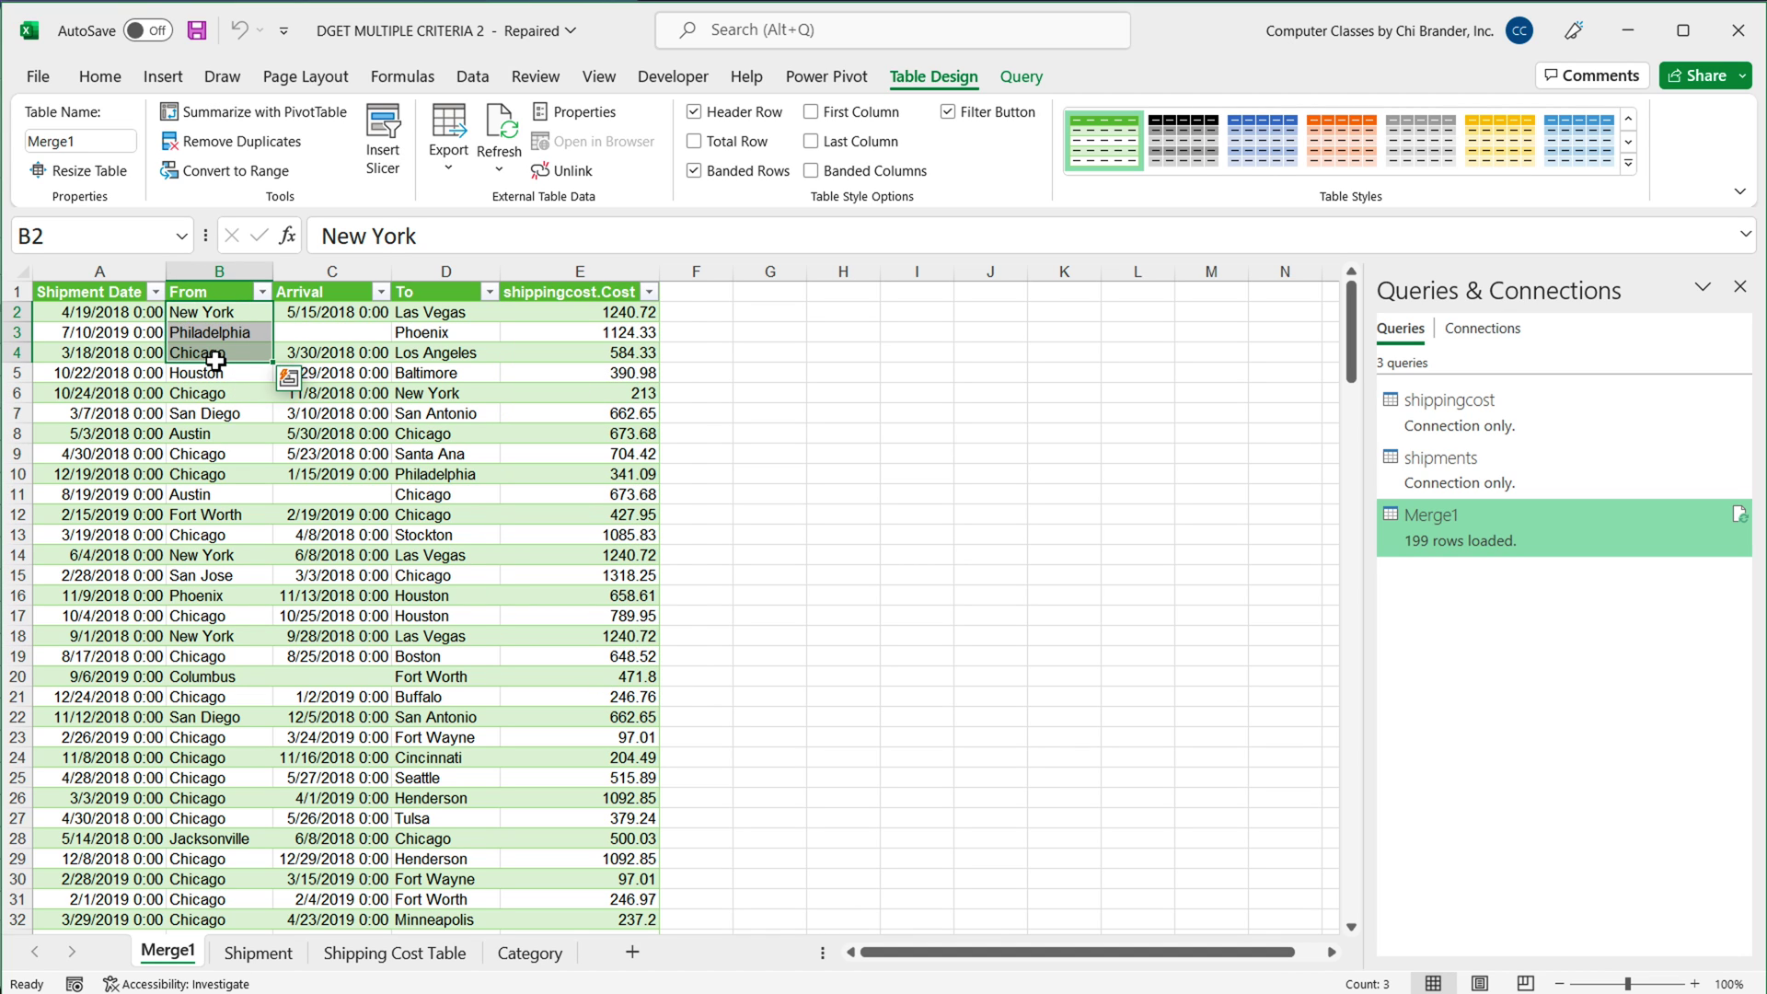
click(215, 372)
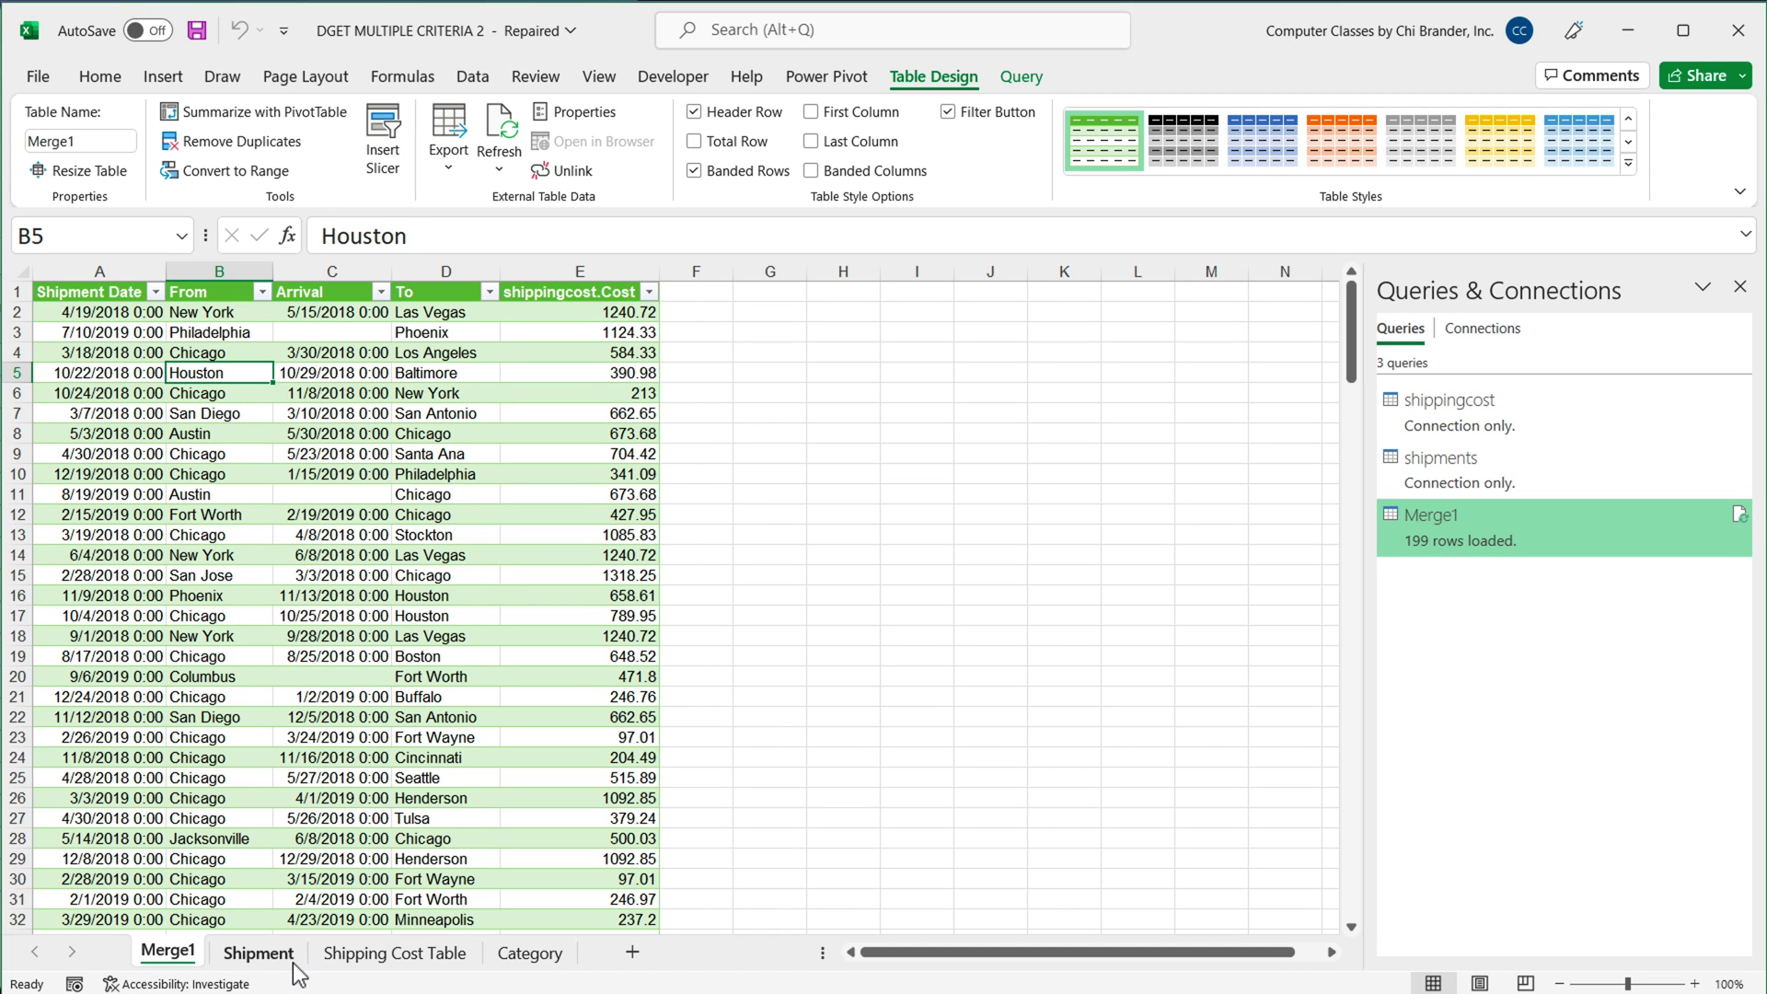
click(261, 953)
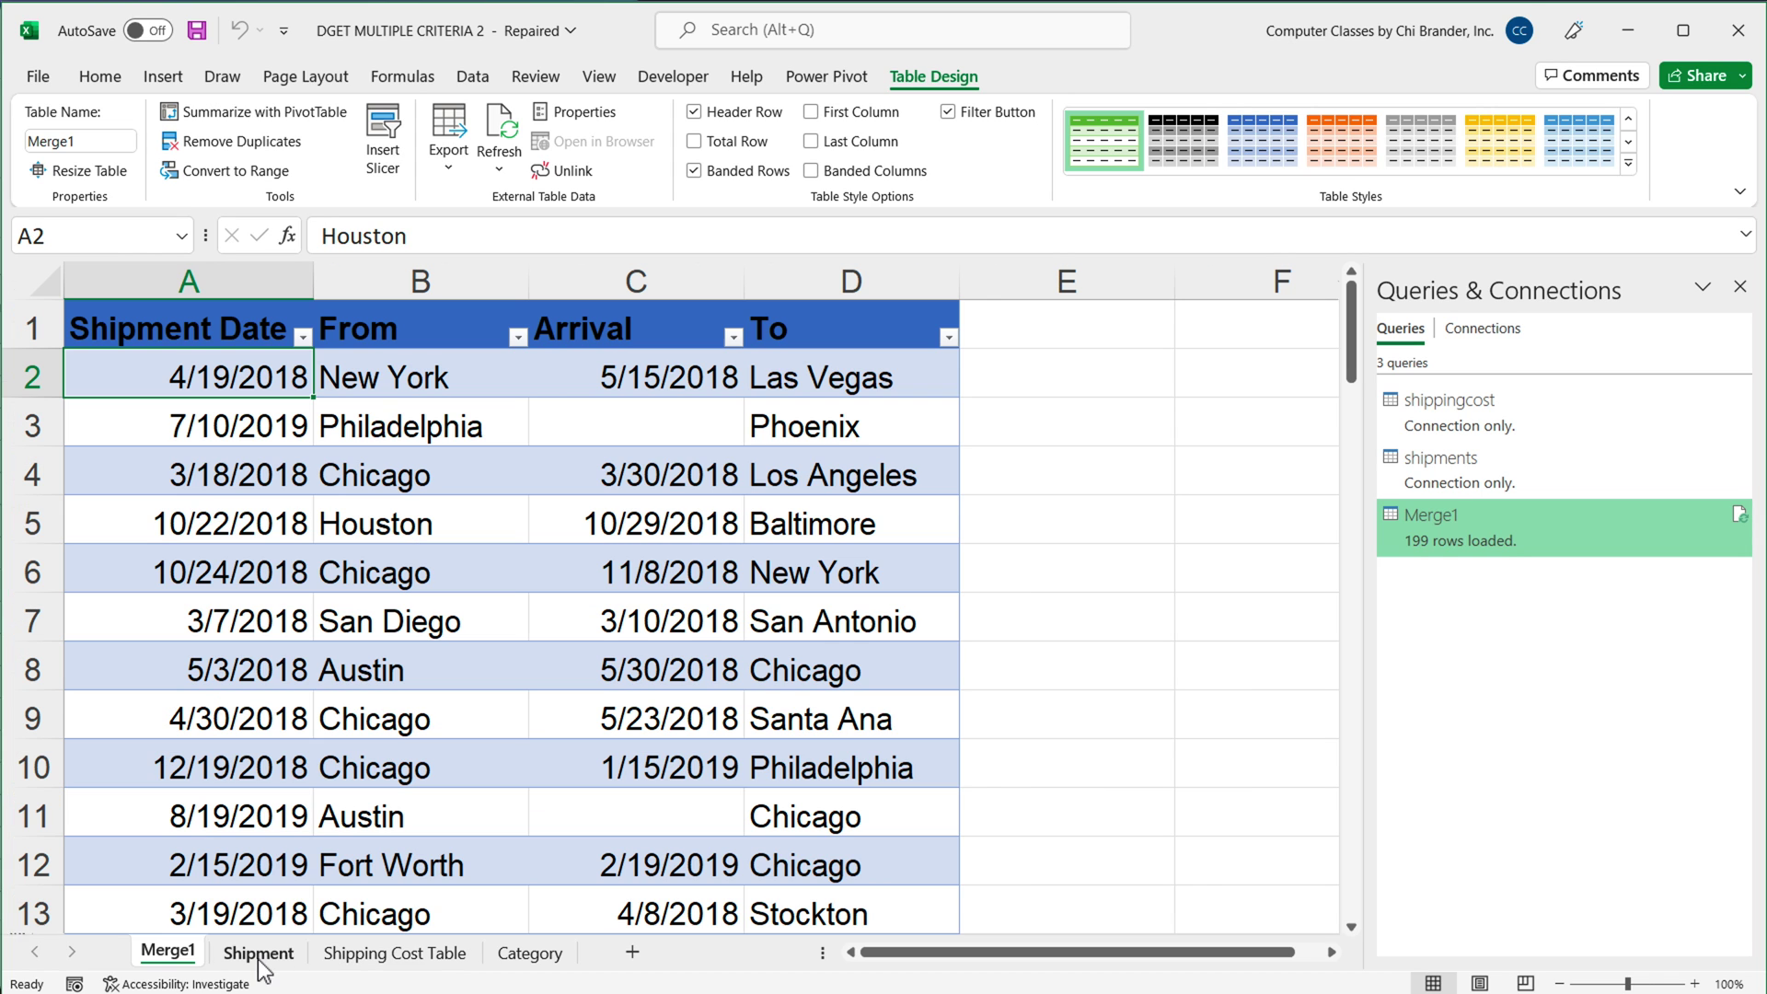
click(383, 381)
drag(385, 425, 390, 530)
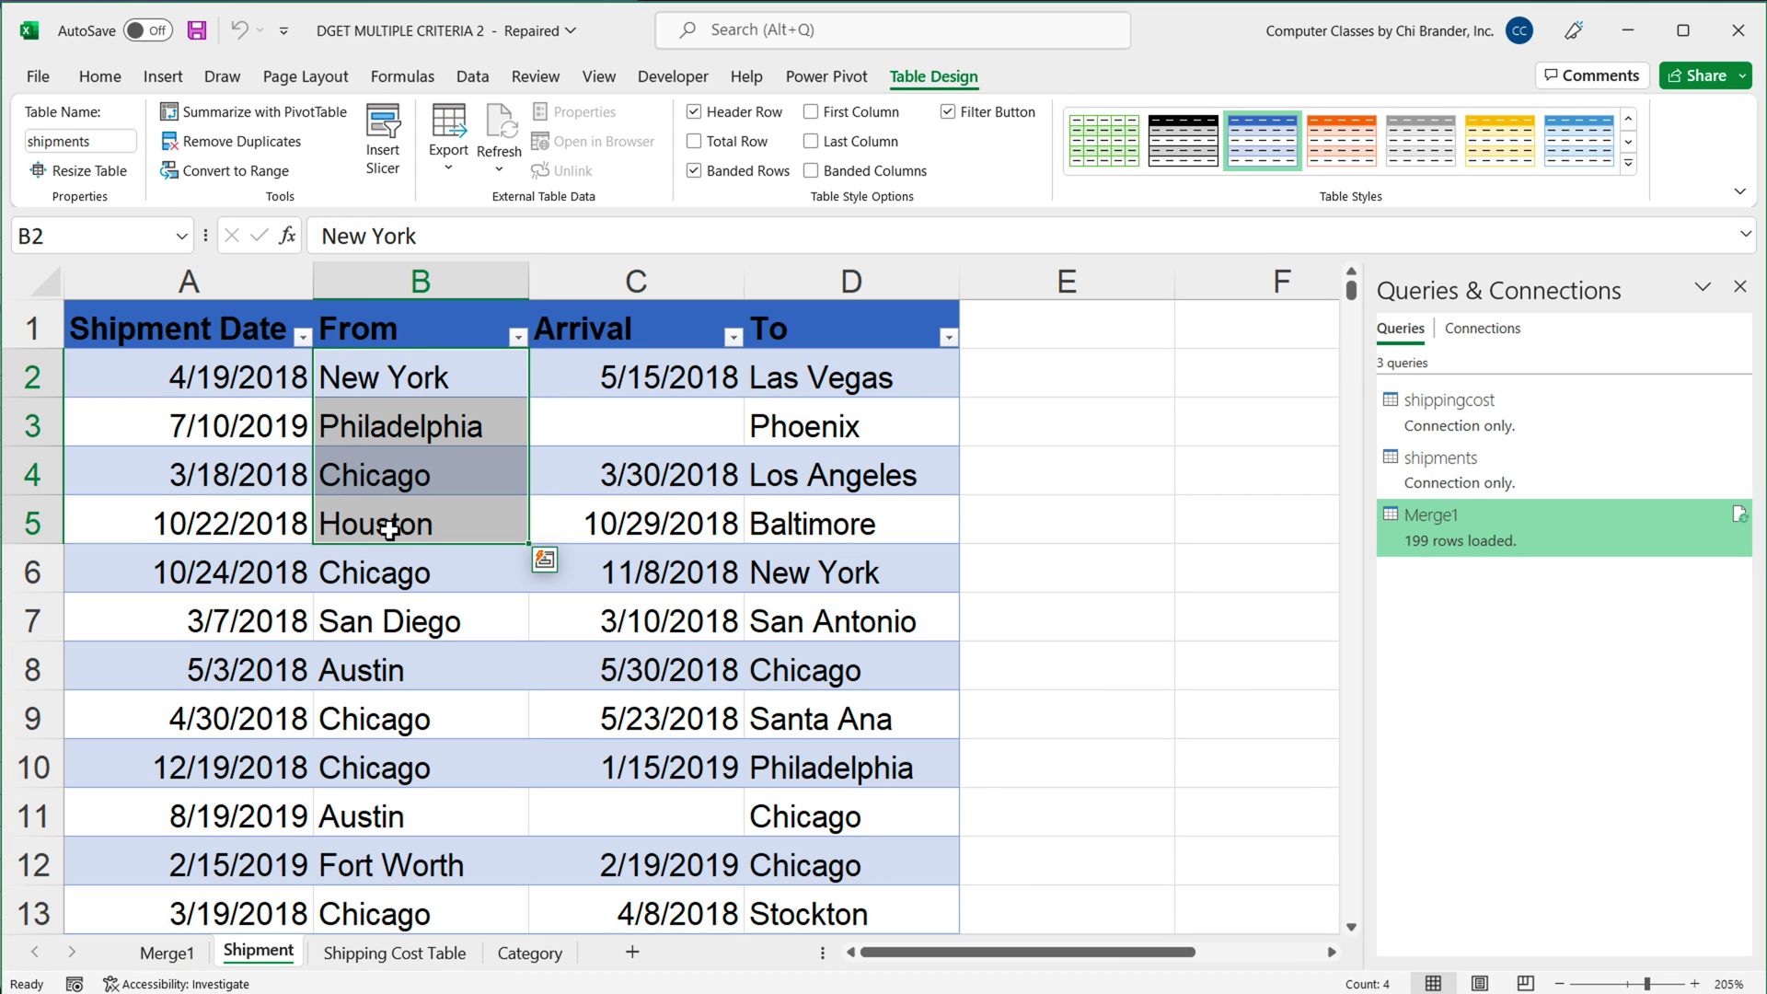
click(184, 956)
click(451, 413)
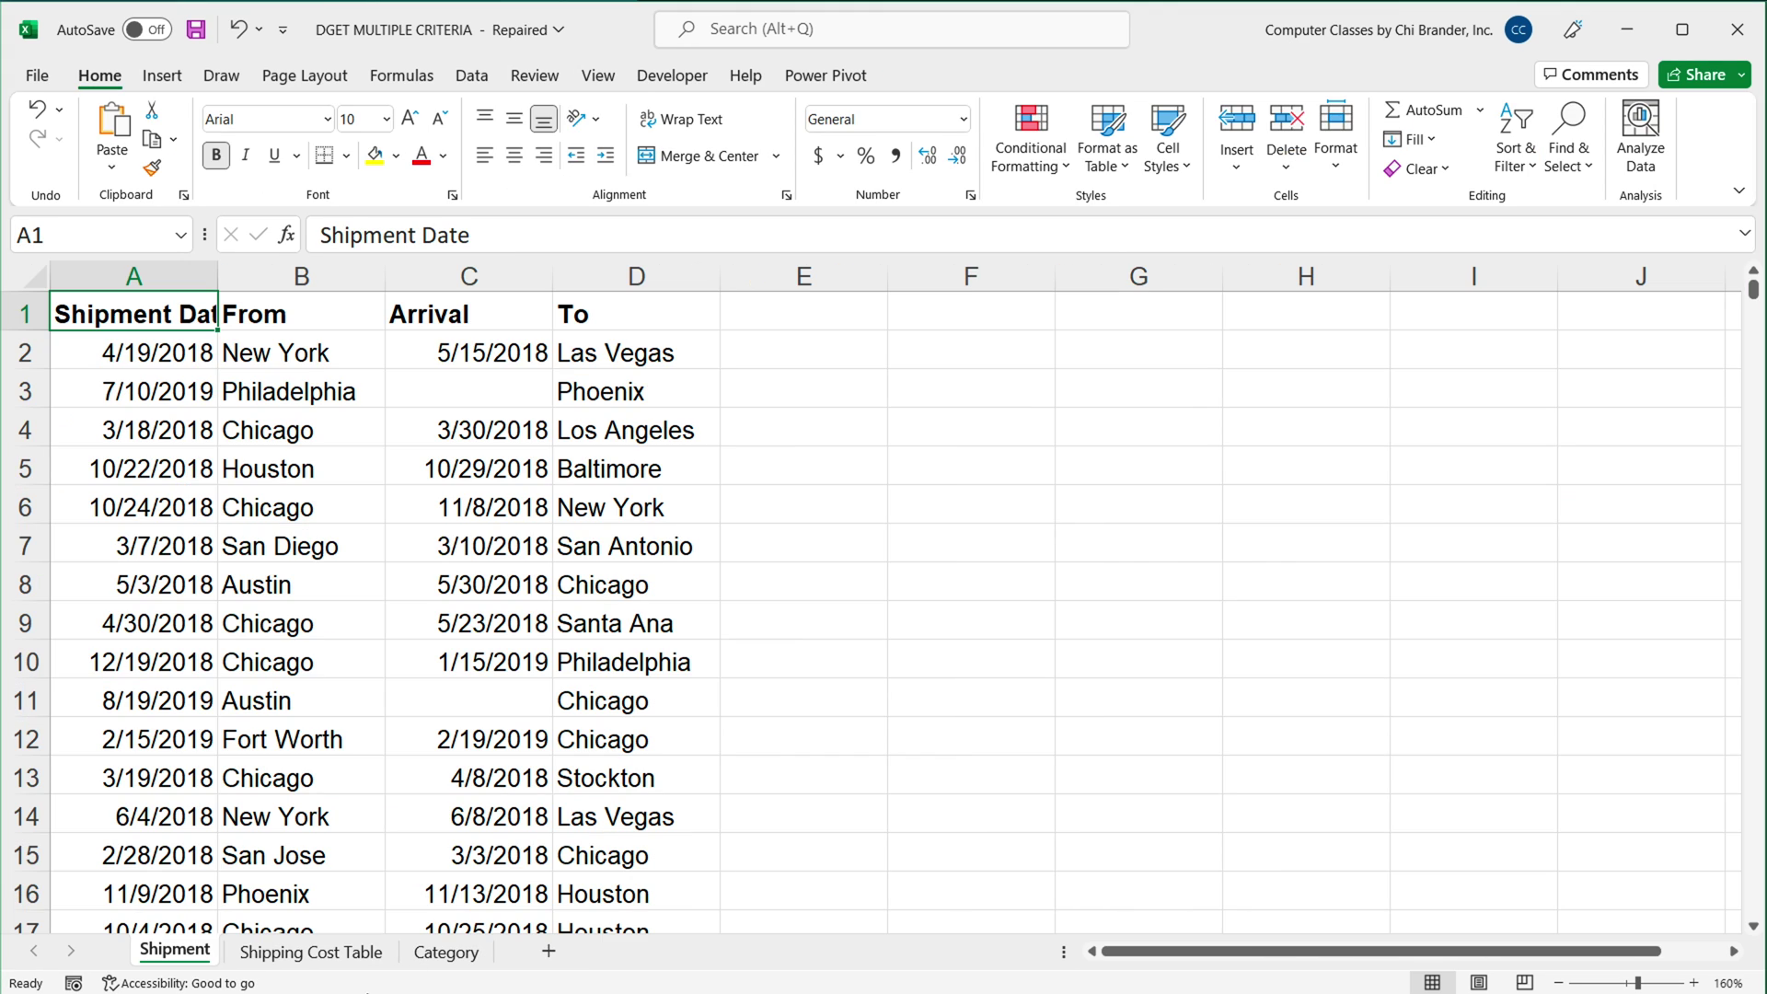
Check the Shipping Cost Table sheet, then start =FILTER( in Shipment cell E2
click(327, 957)
click(175, 954)
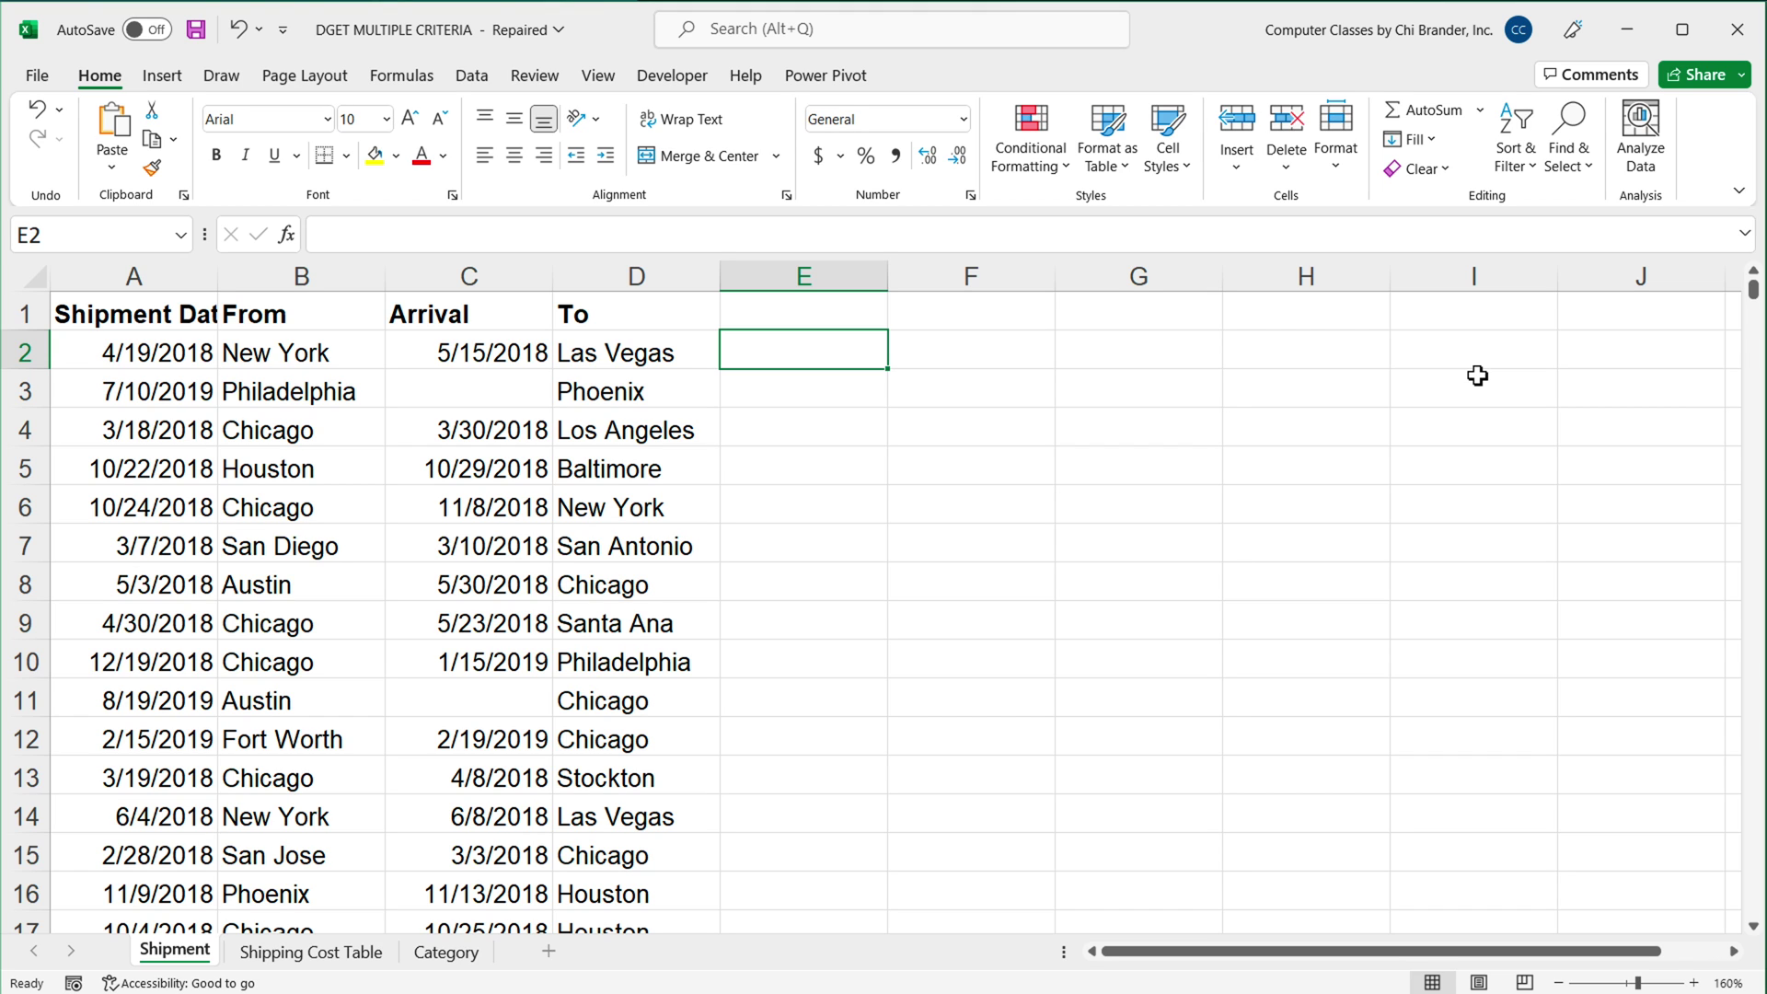
text(=)
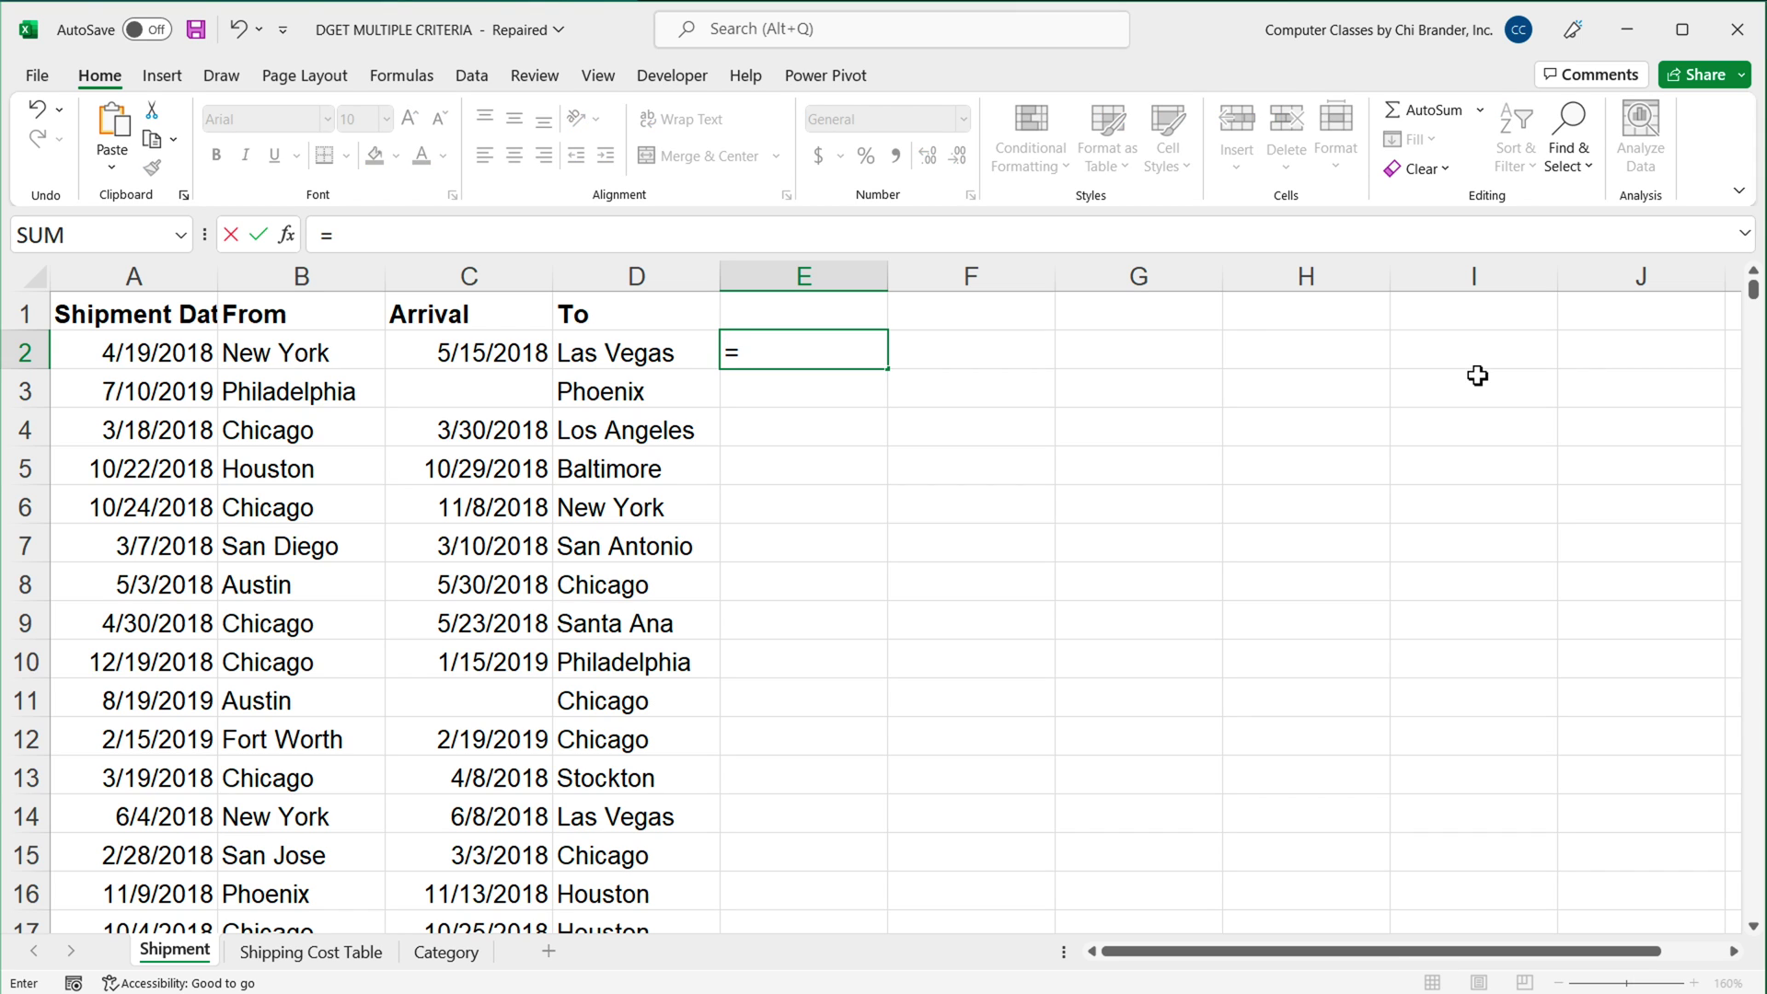
text(FILTER)
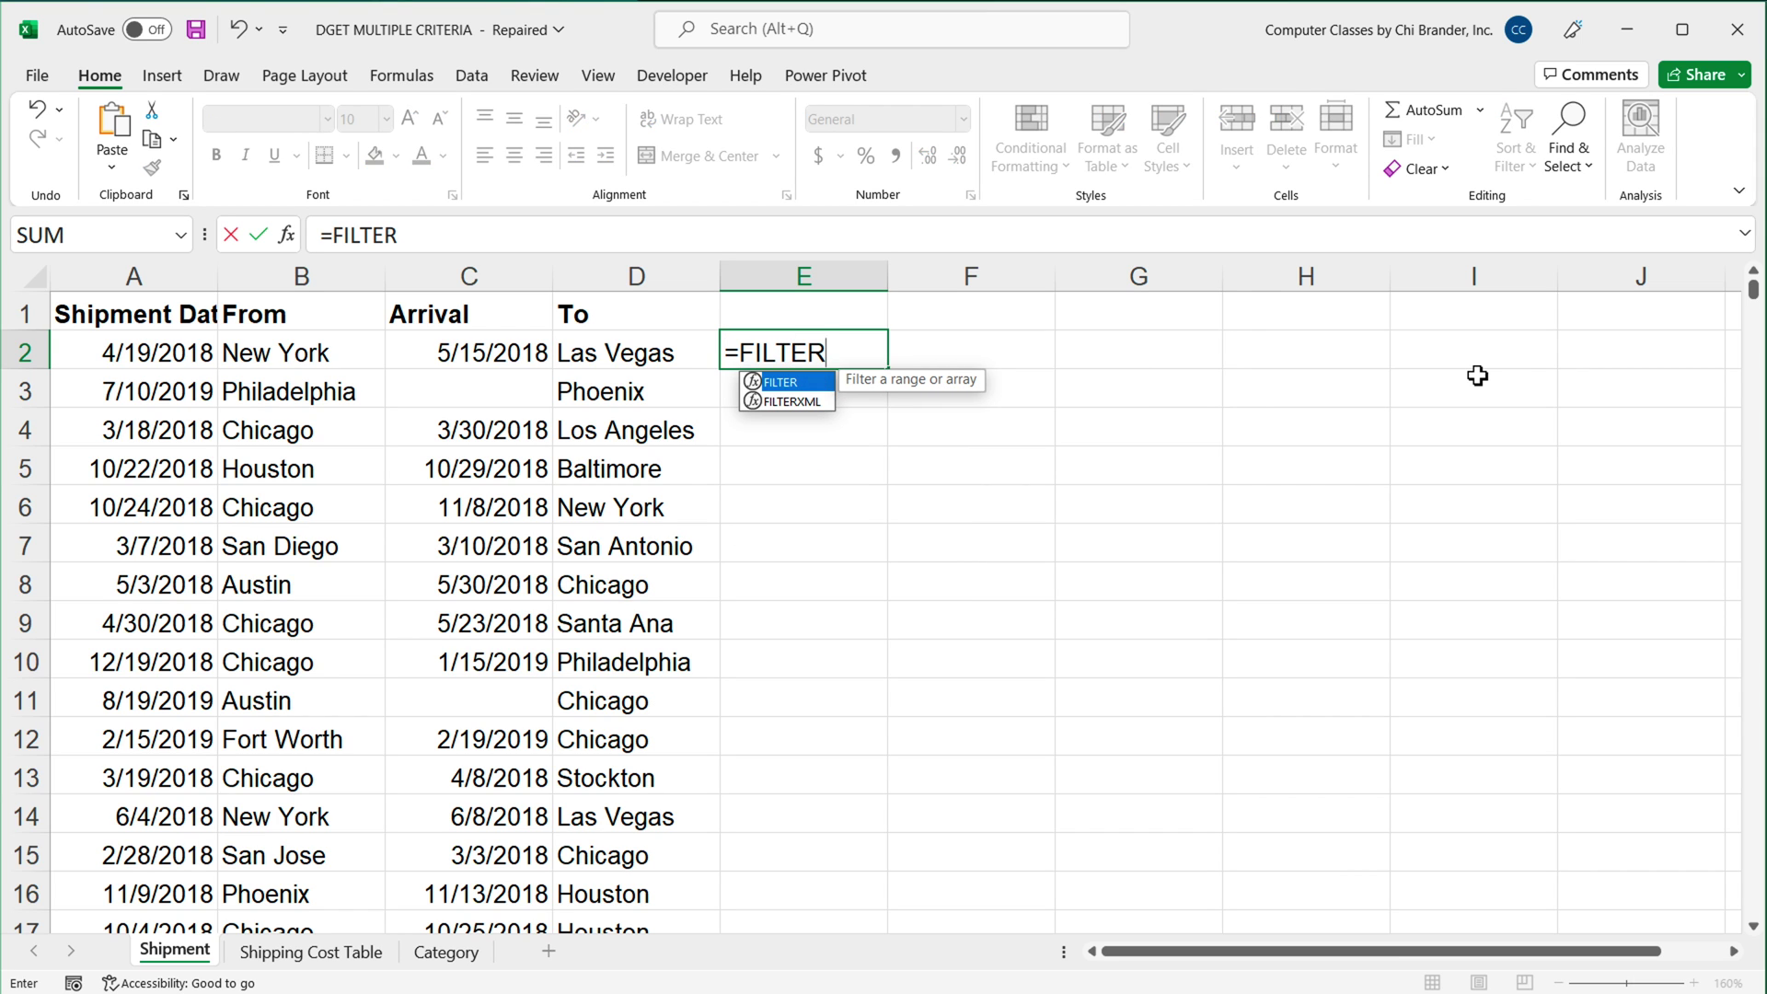
text(()
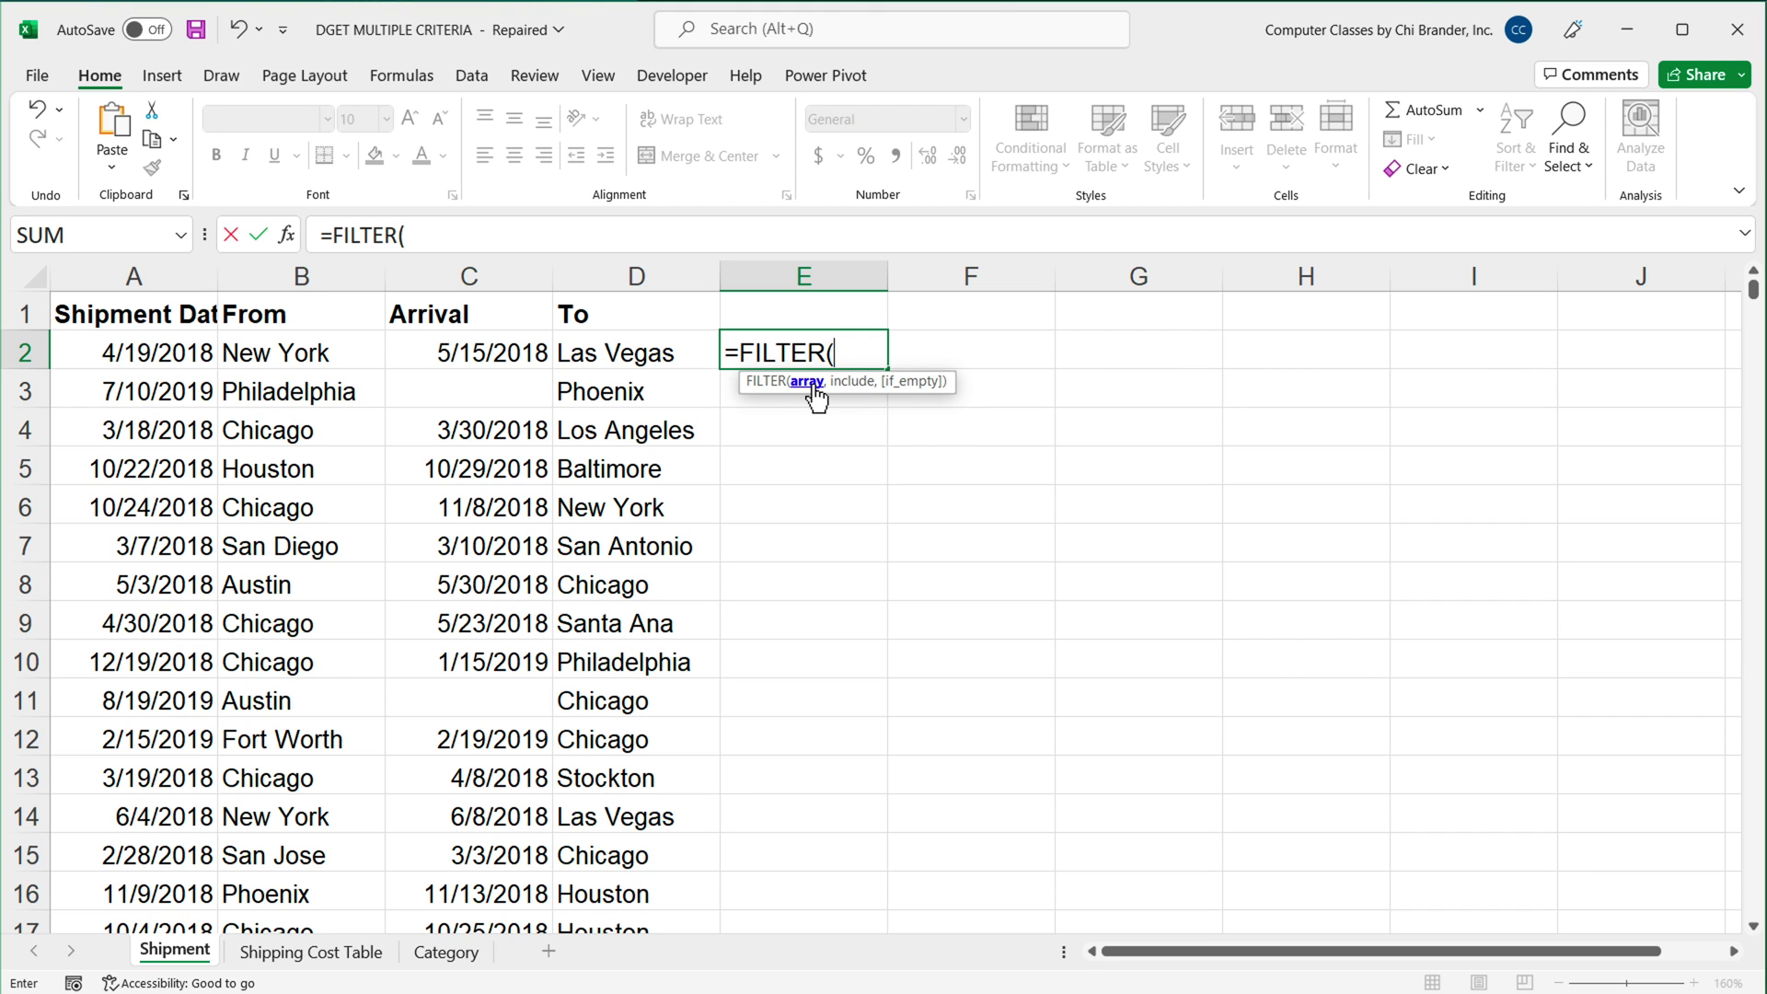
Extend E2's formula to =FILTER('Shipping Cost Table'!D:D,N('Shipping Cost Table'!A:A=
click(332, 962)
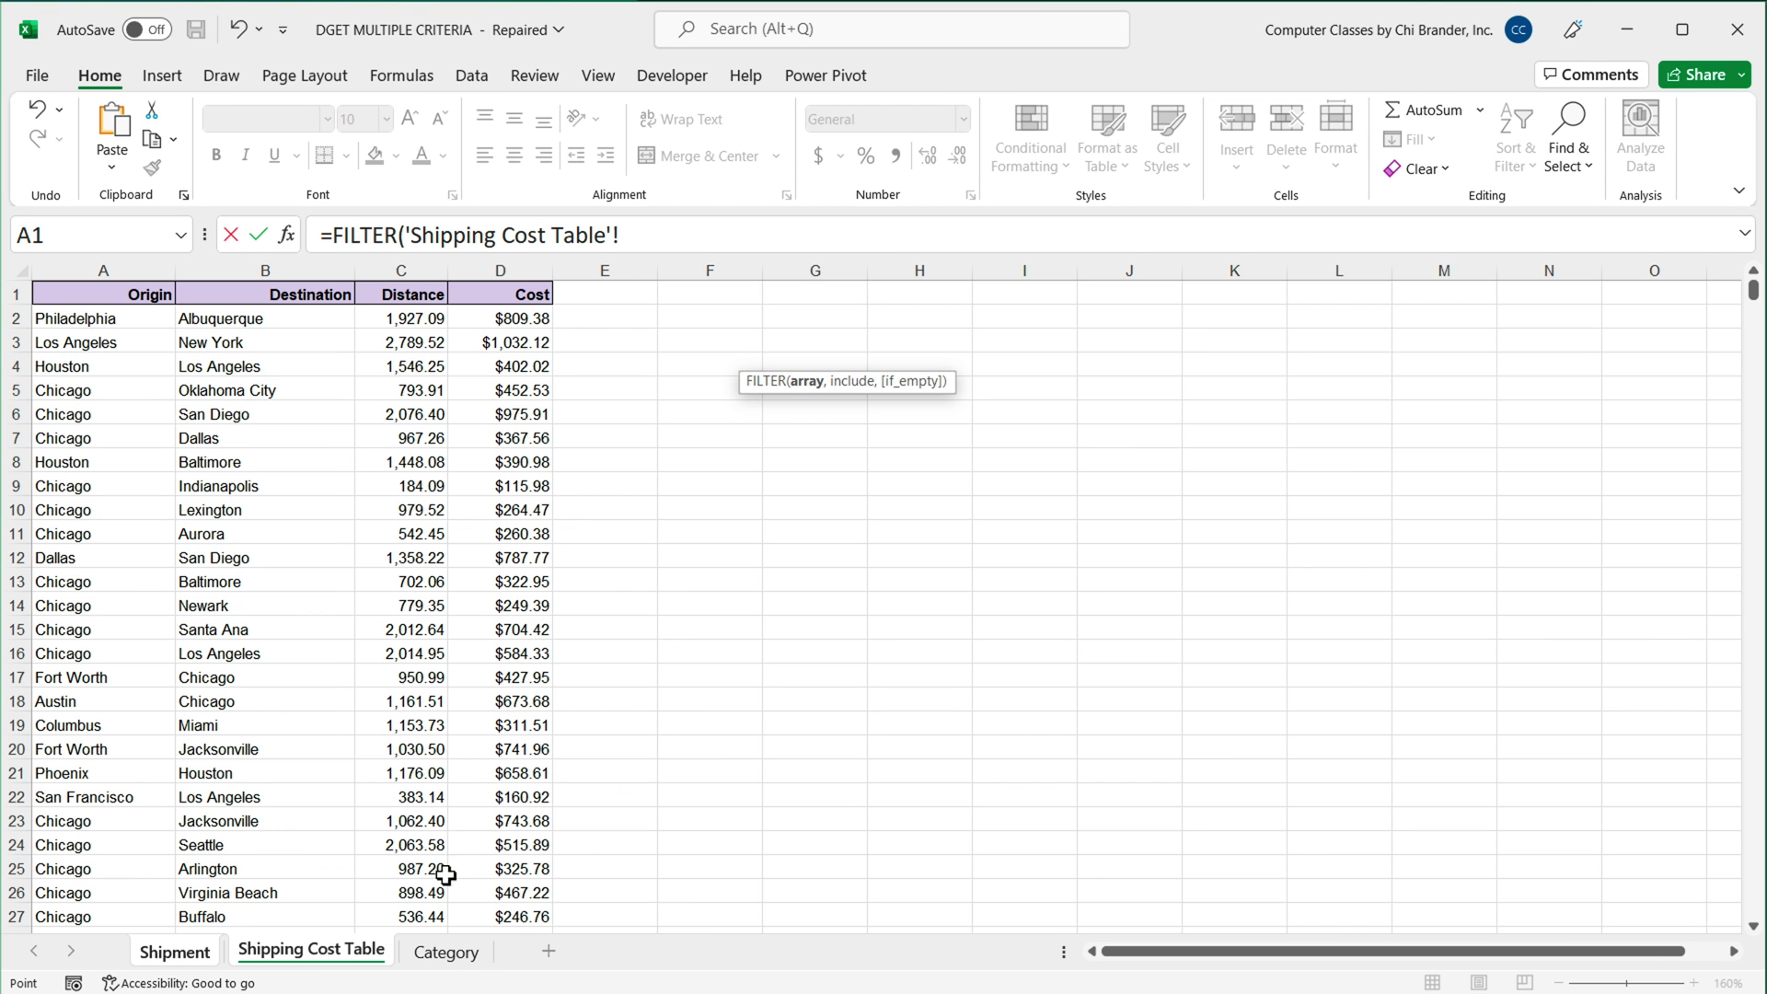
click(527, 274)
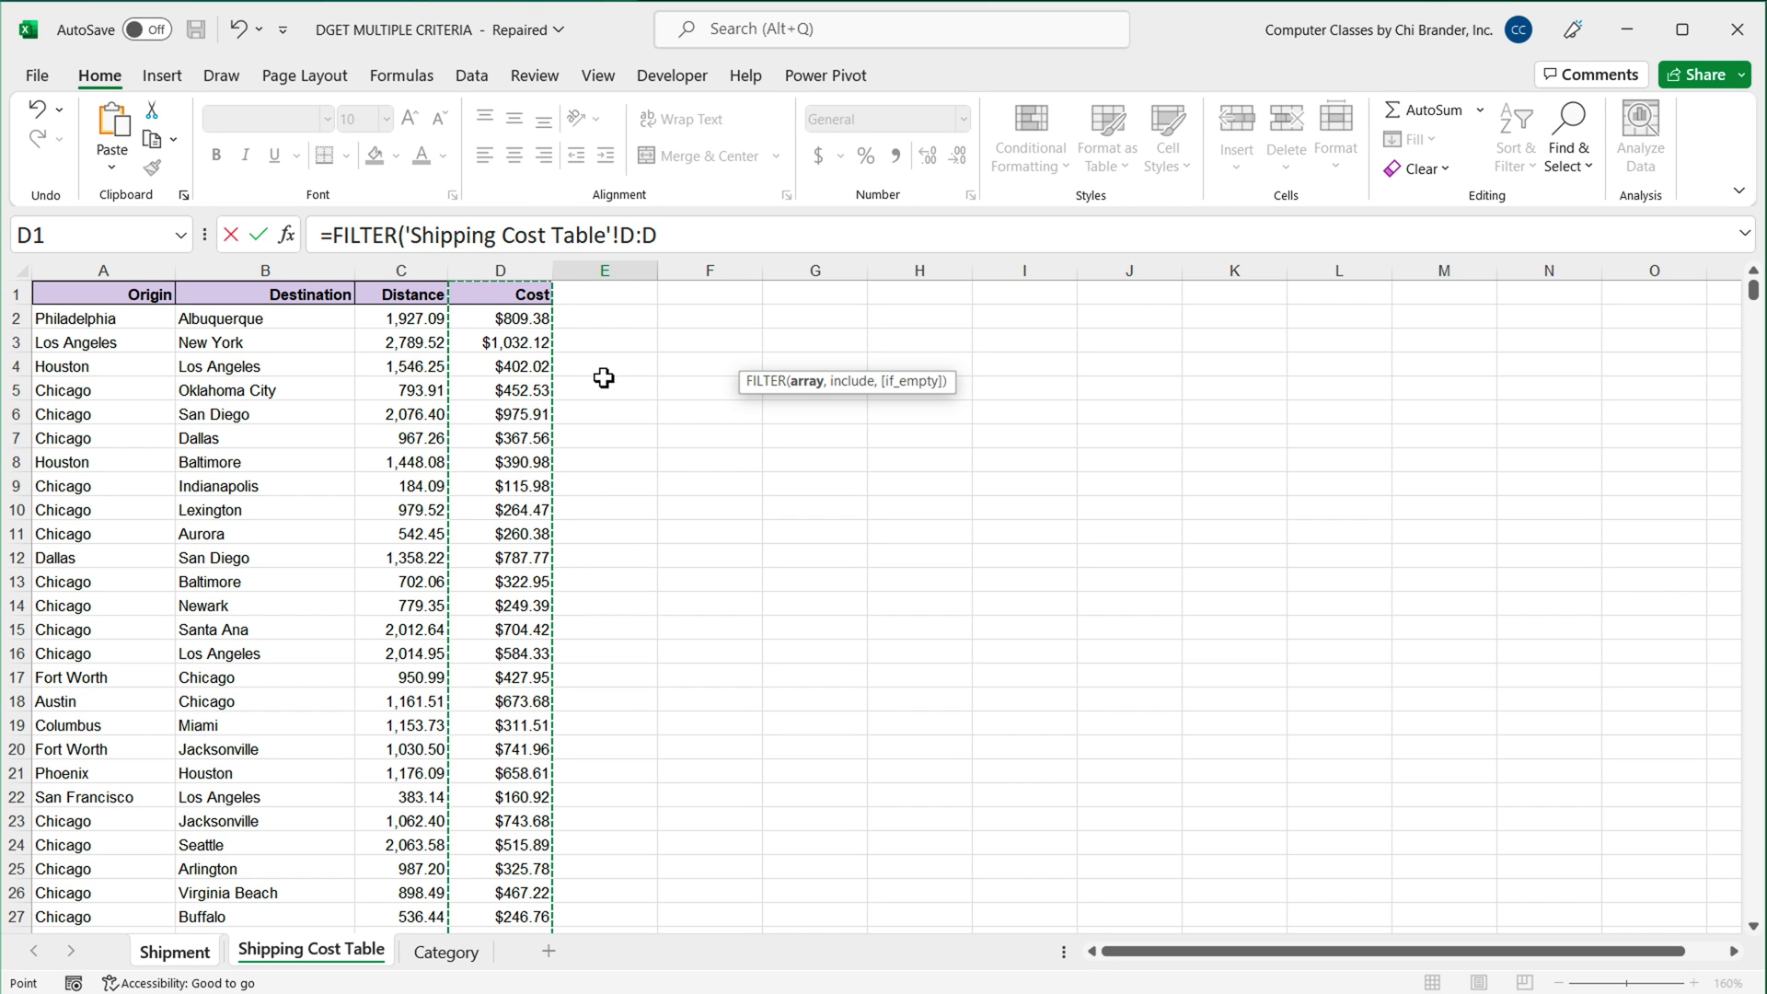
click(696, 237)
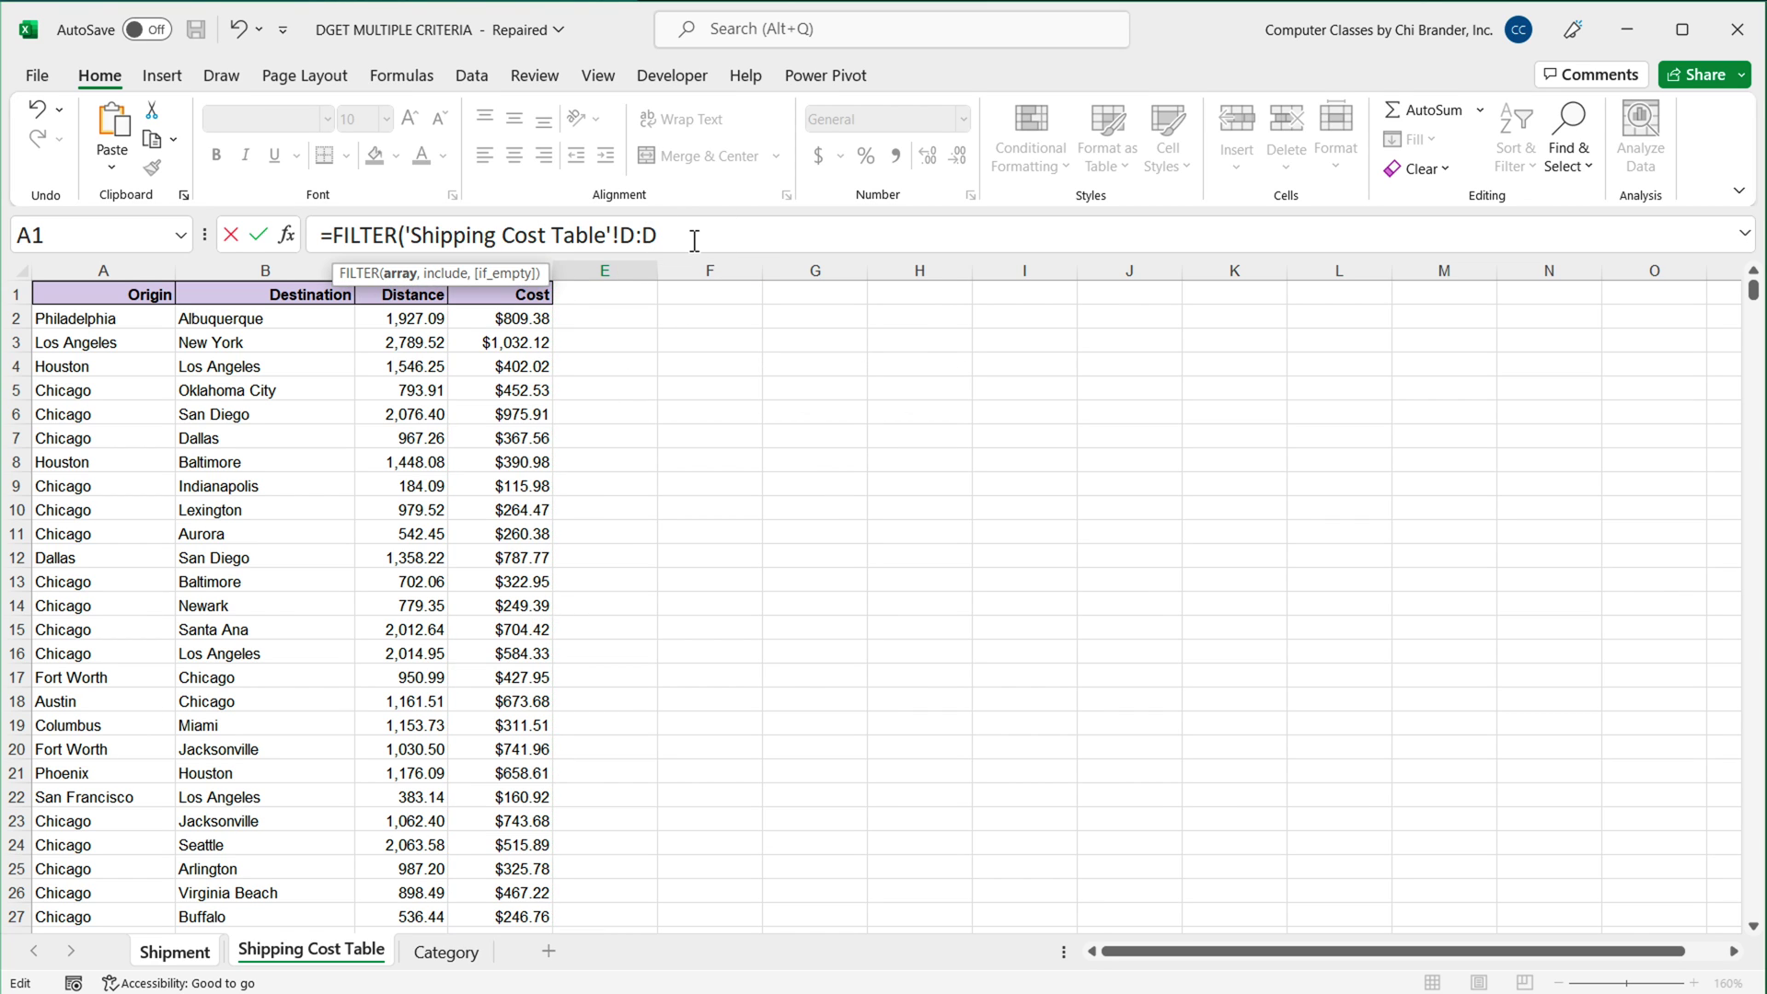
text(,)
text(N)
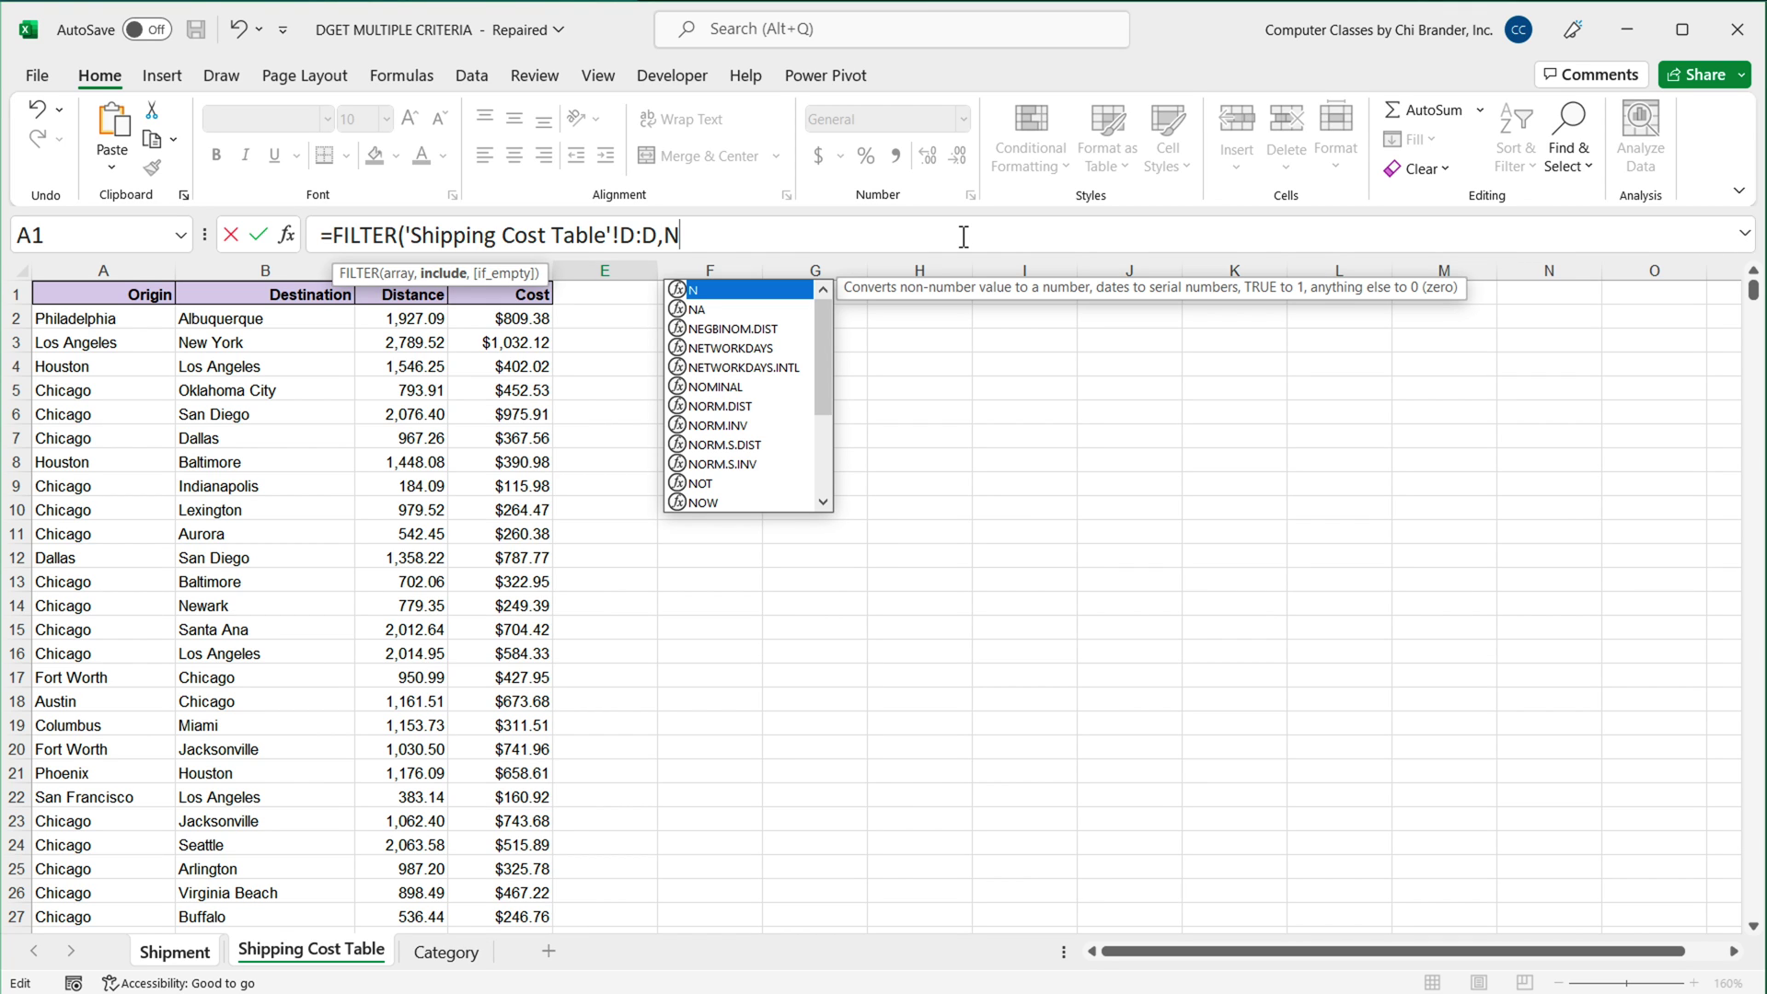
text(()
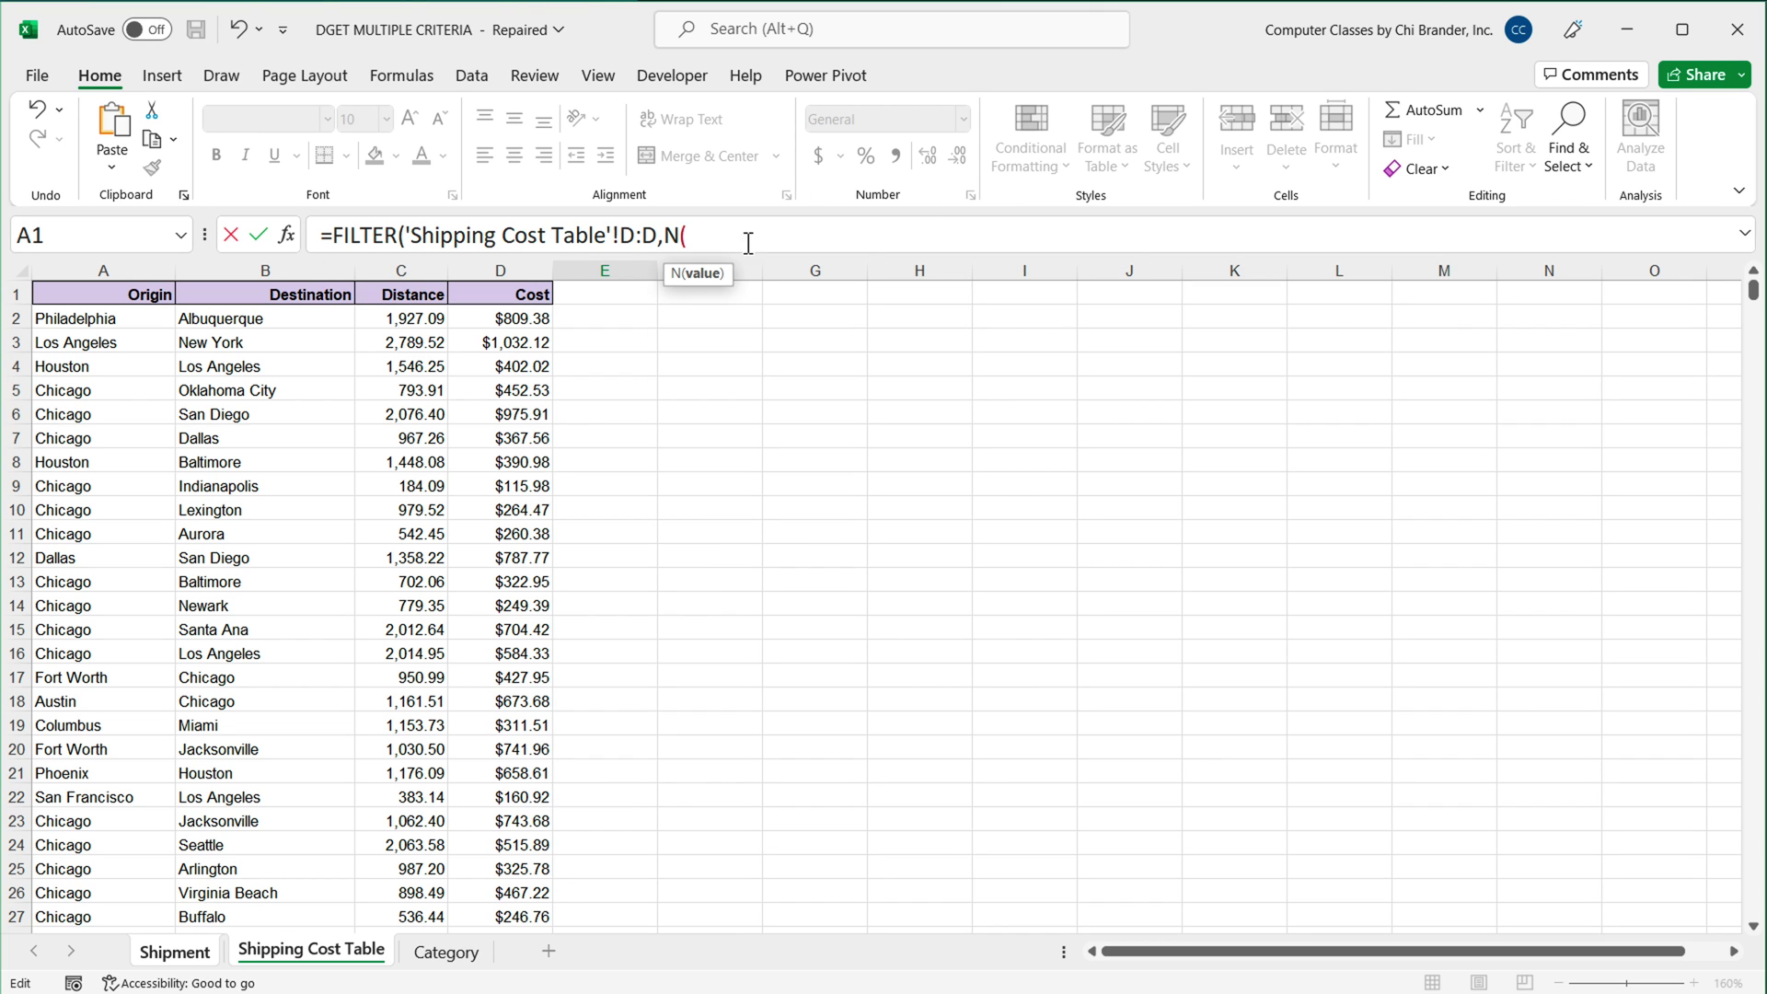
click(117, 272)
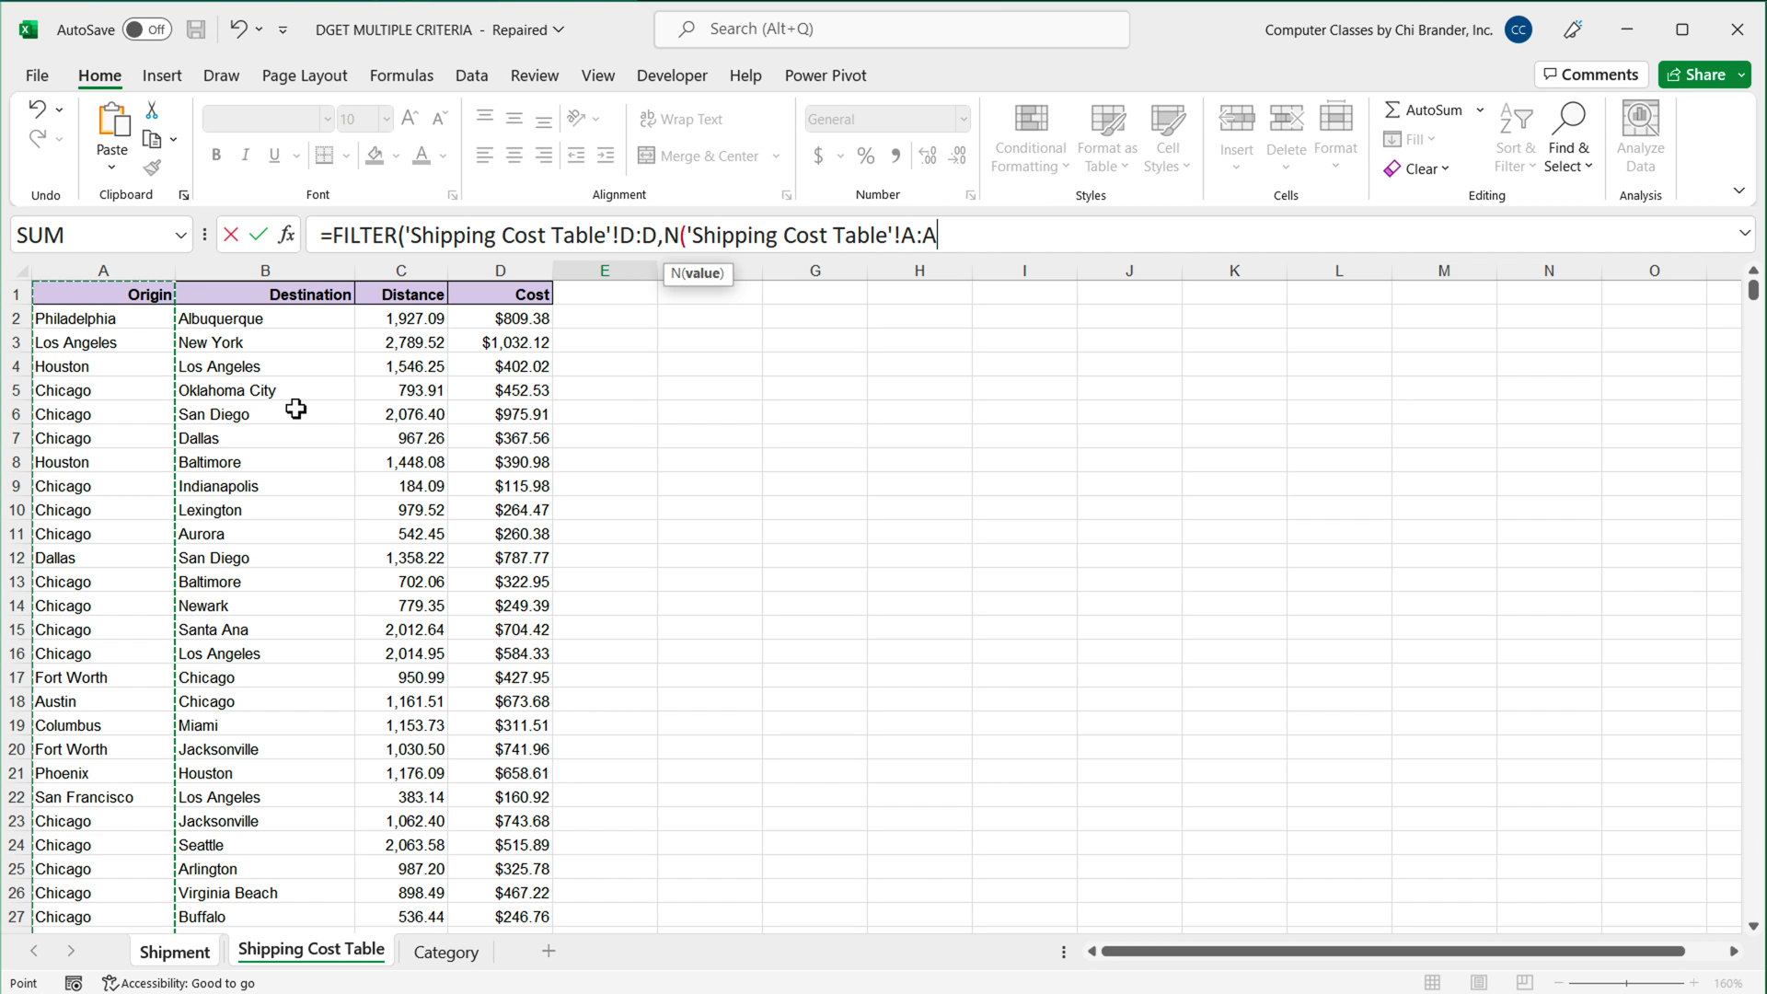
text(=)
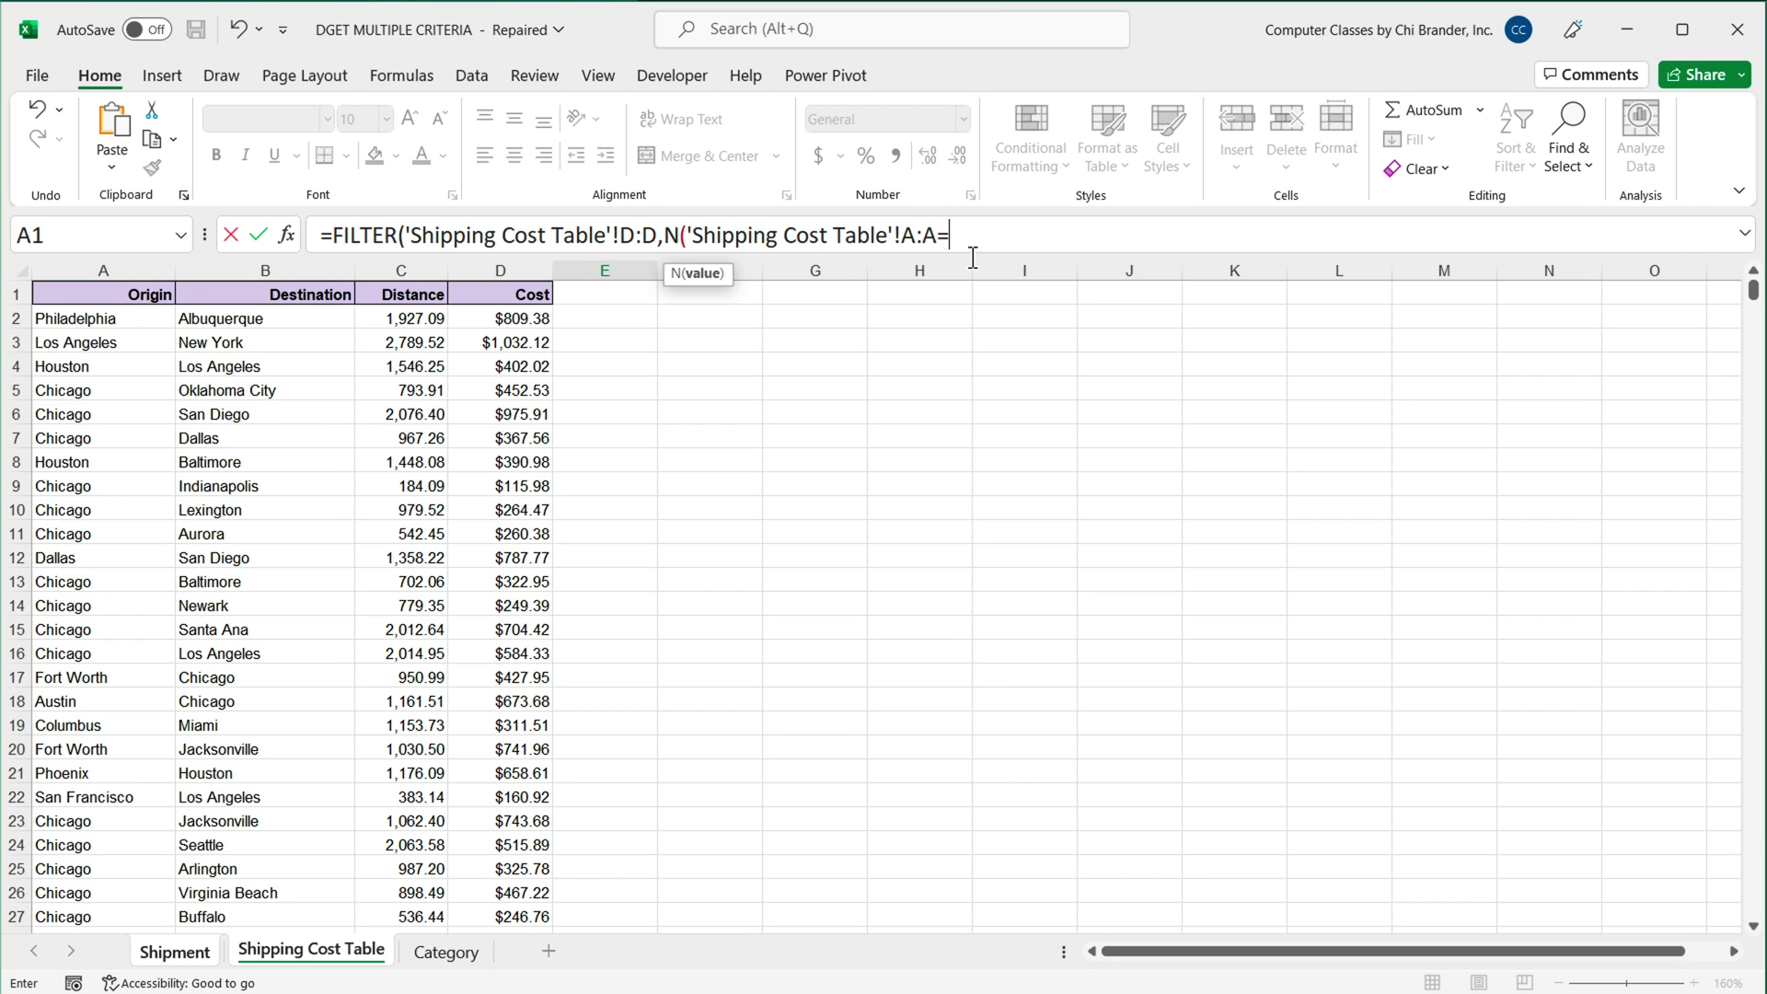
Compare Origin to B2 without the Shipment! prefix, then add )*N( for a second condition
click(177, 953)
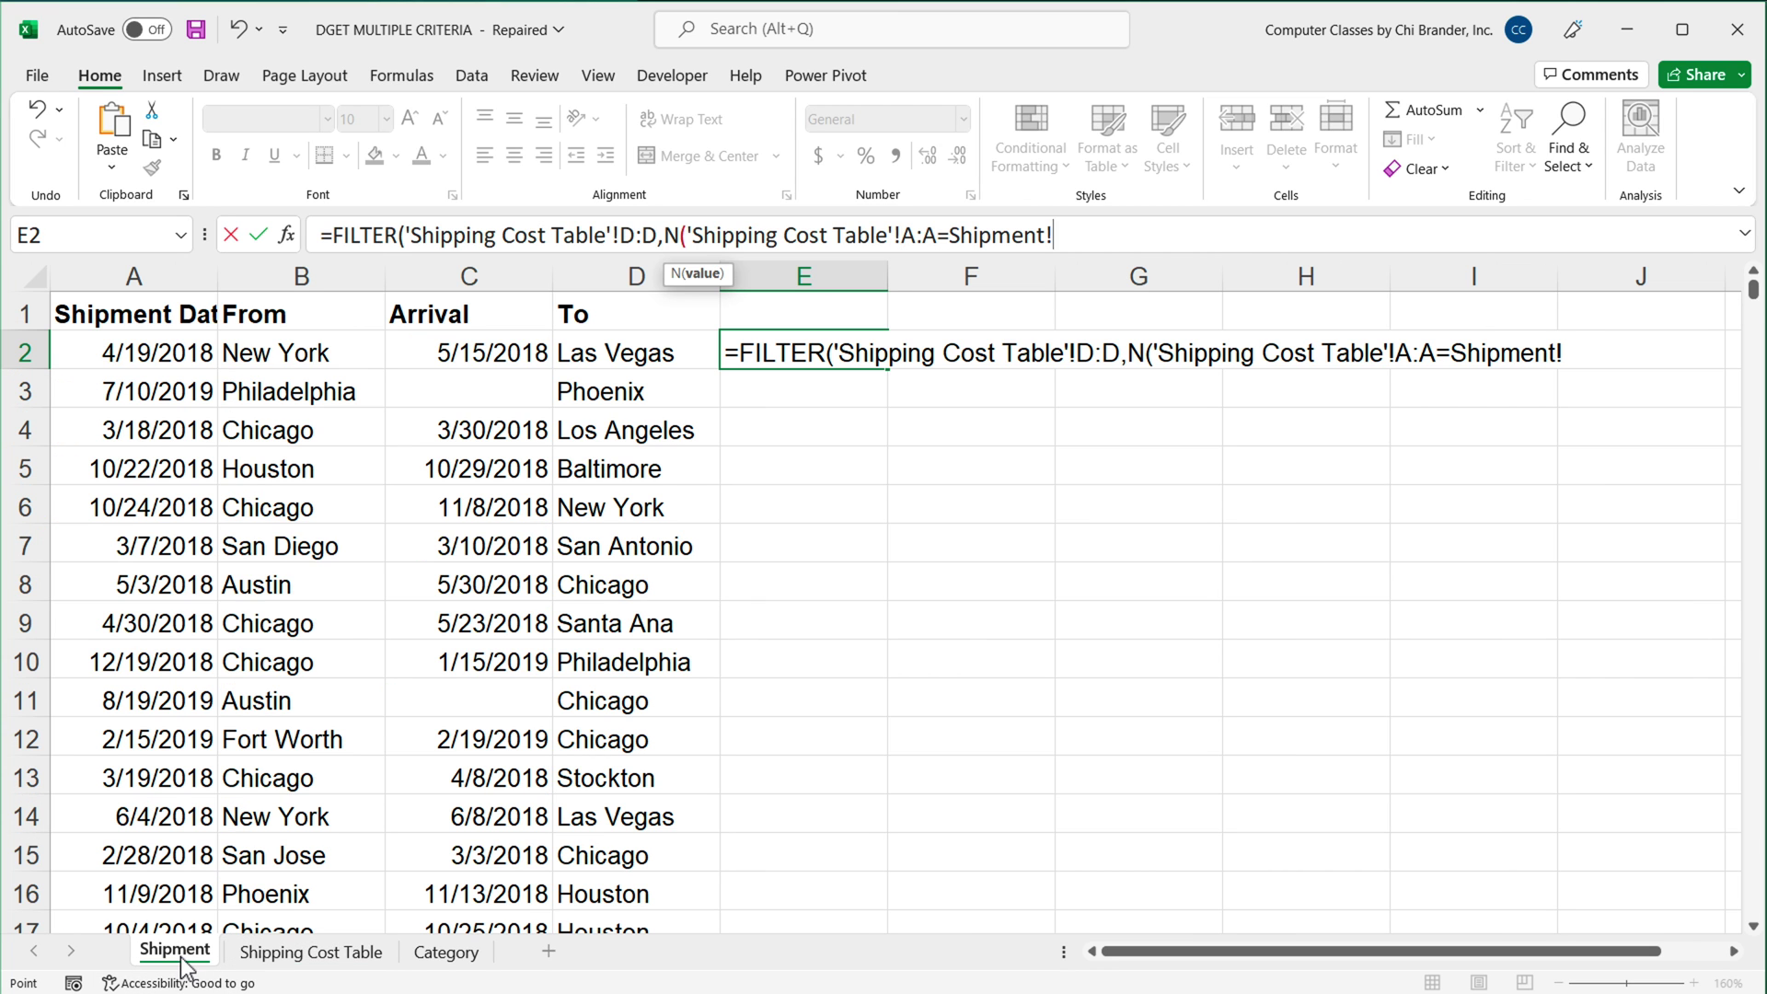
click(271, 358)
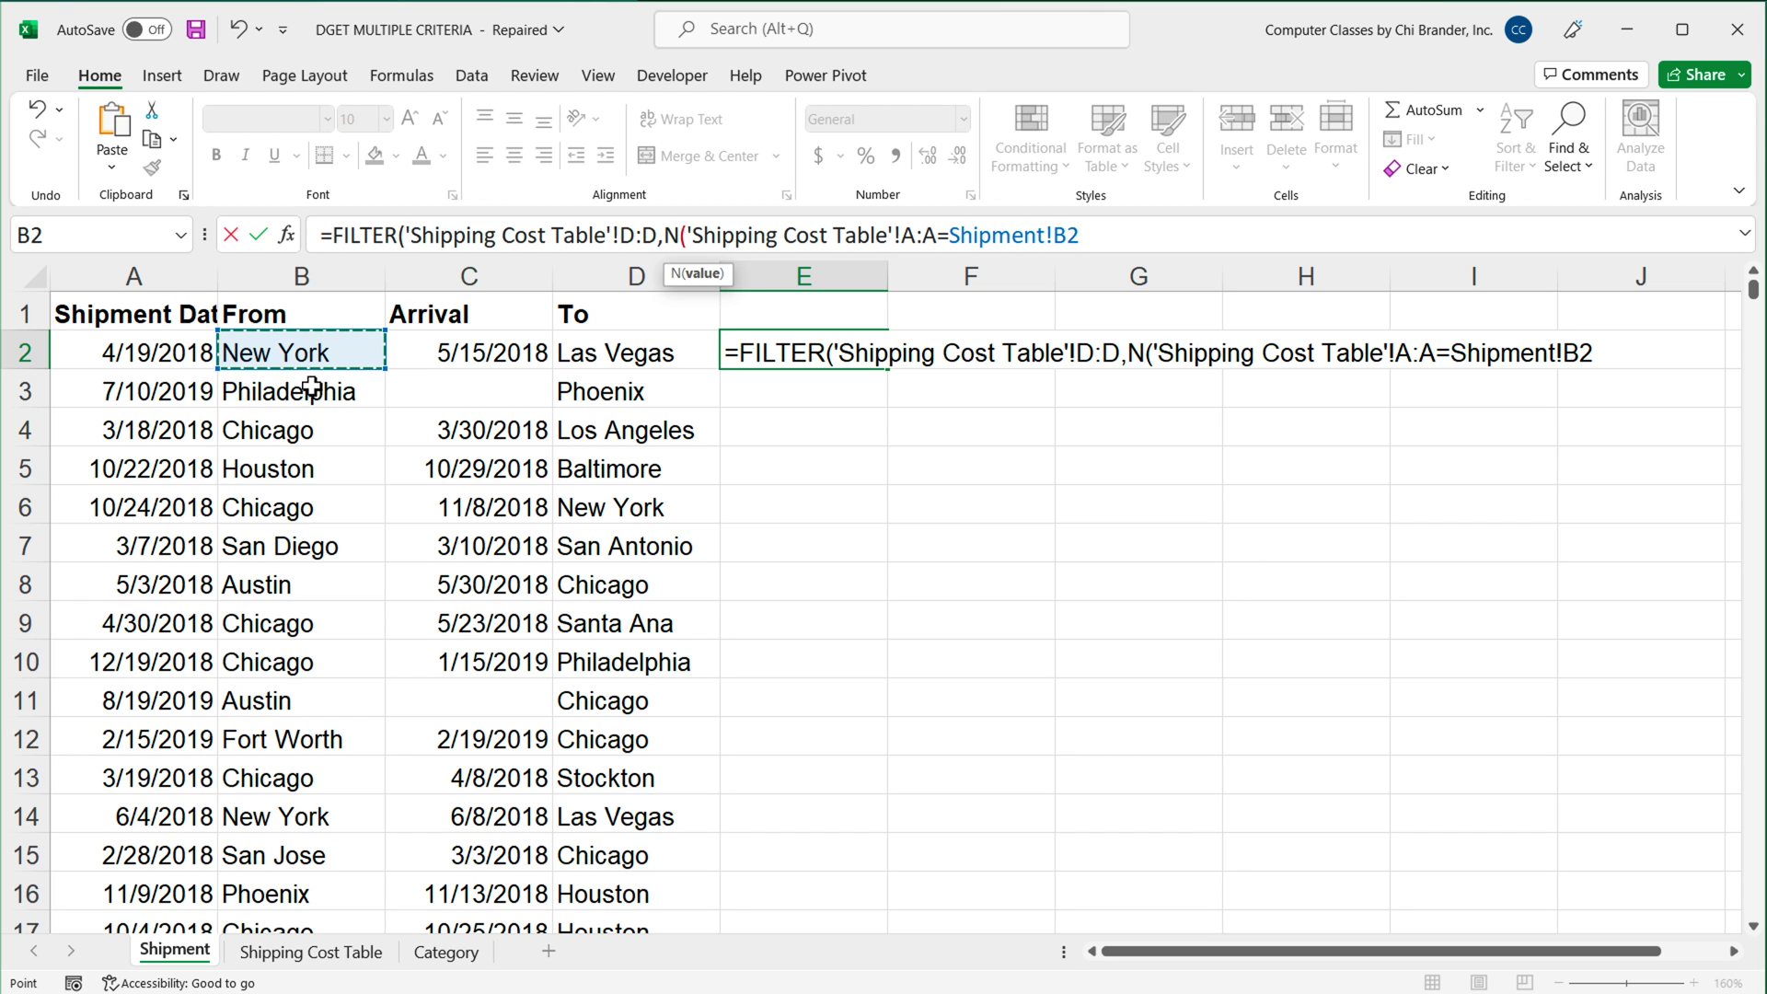
key(F2)
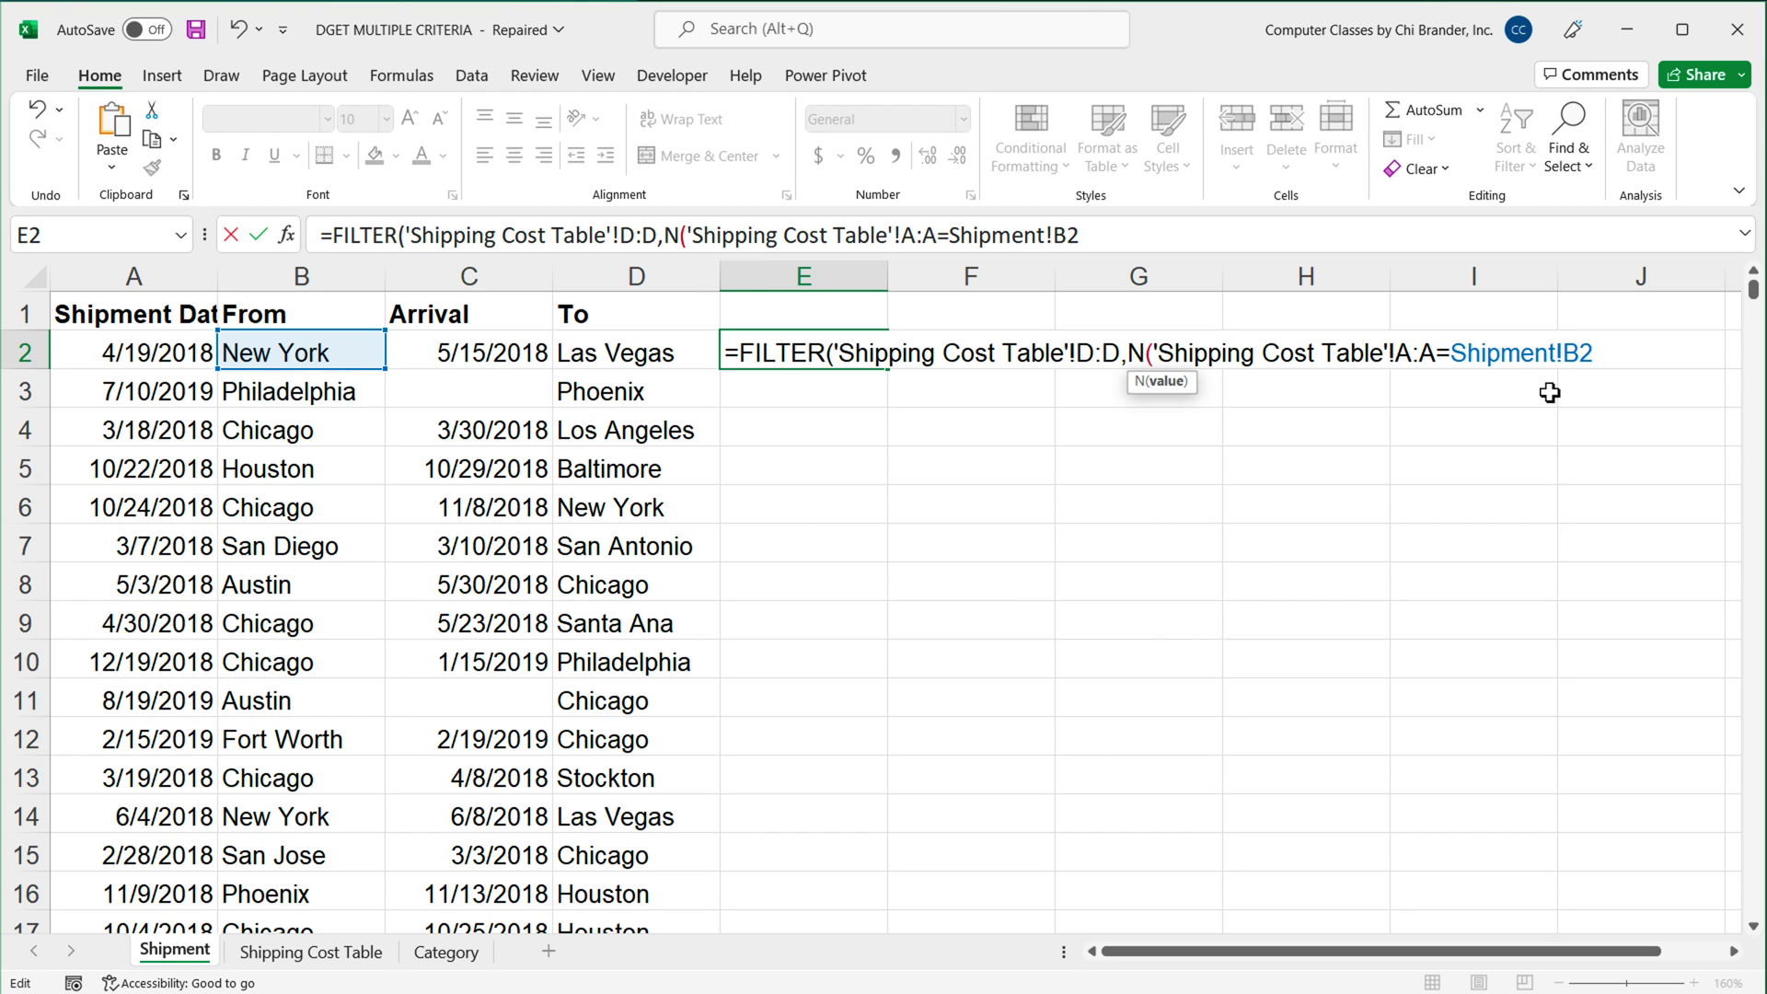
drag(1452, 352, 1574, 357)
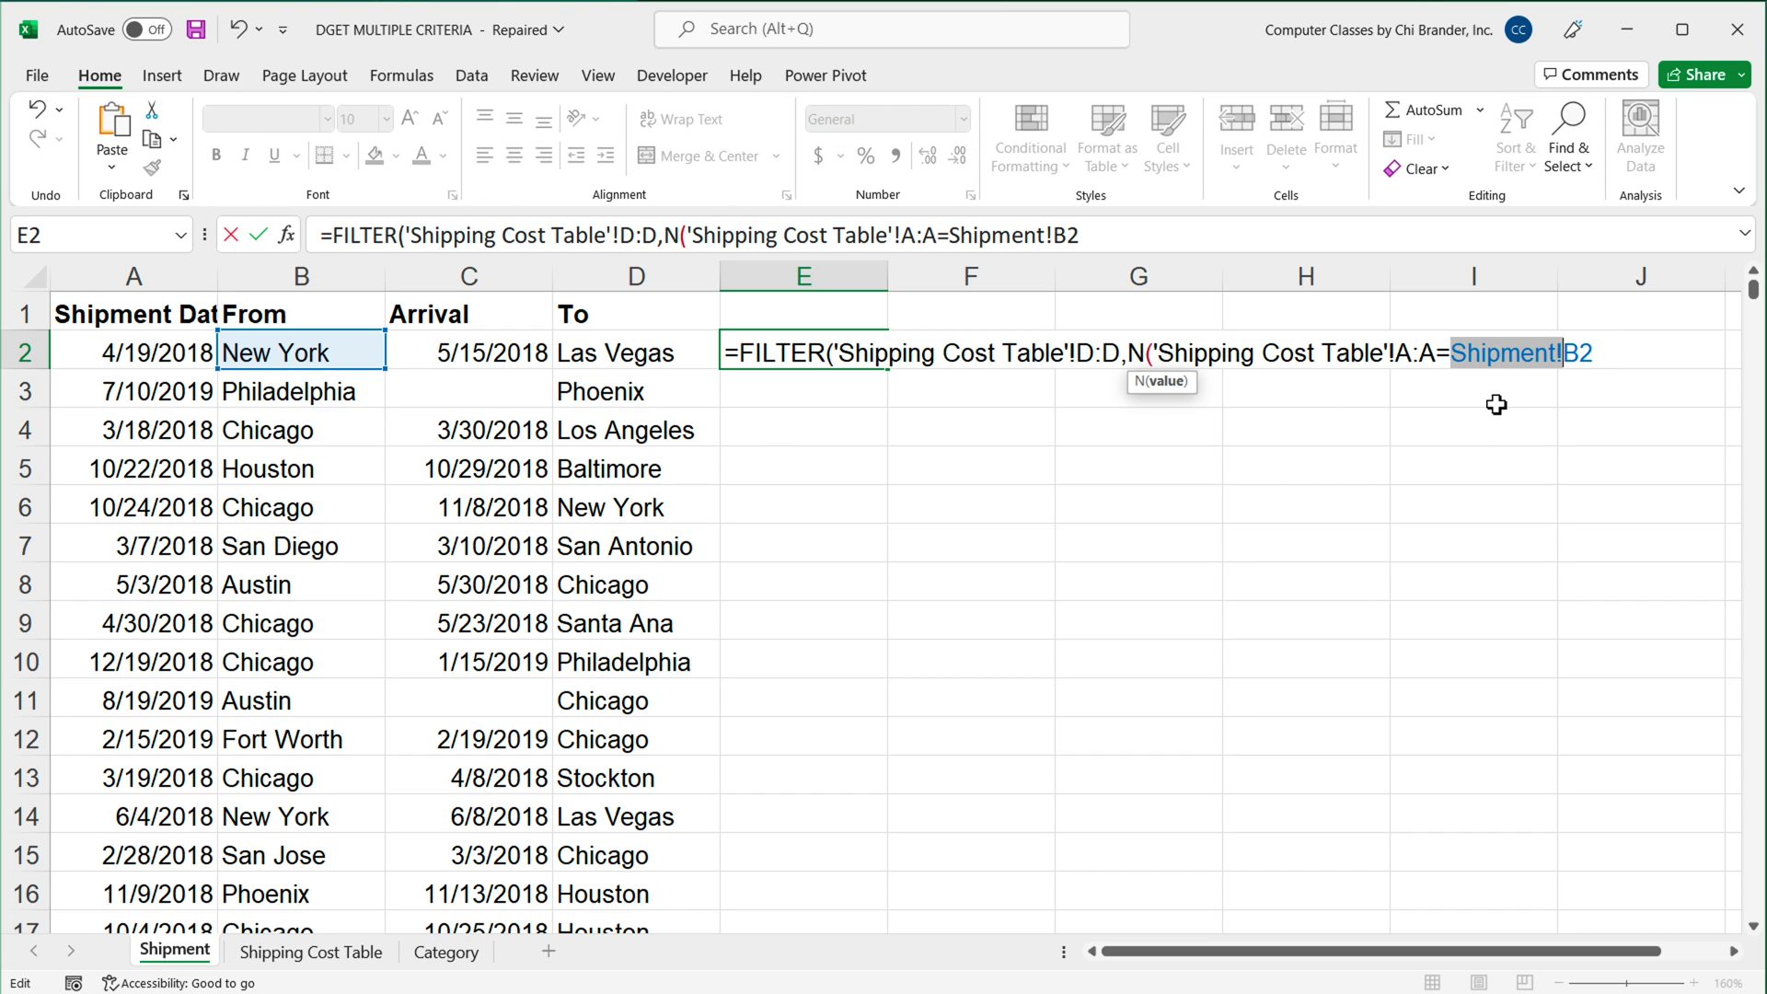
key(Delete)
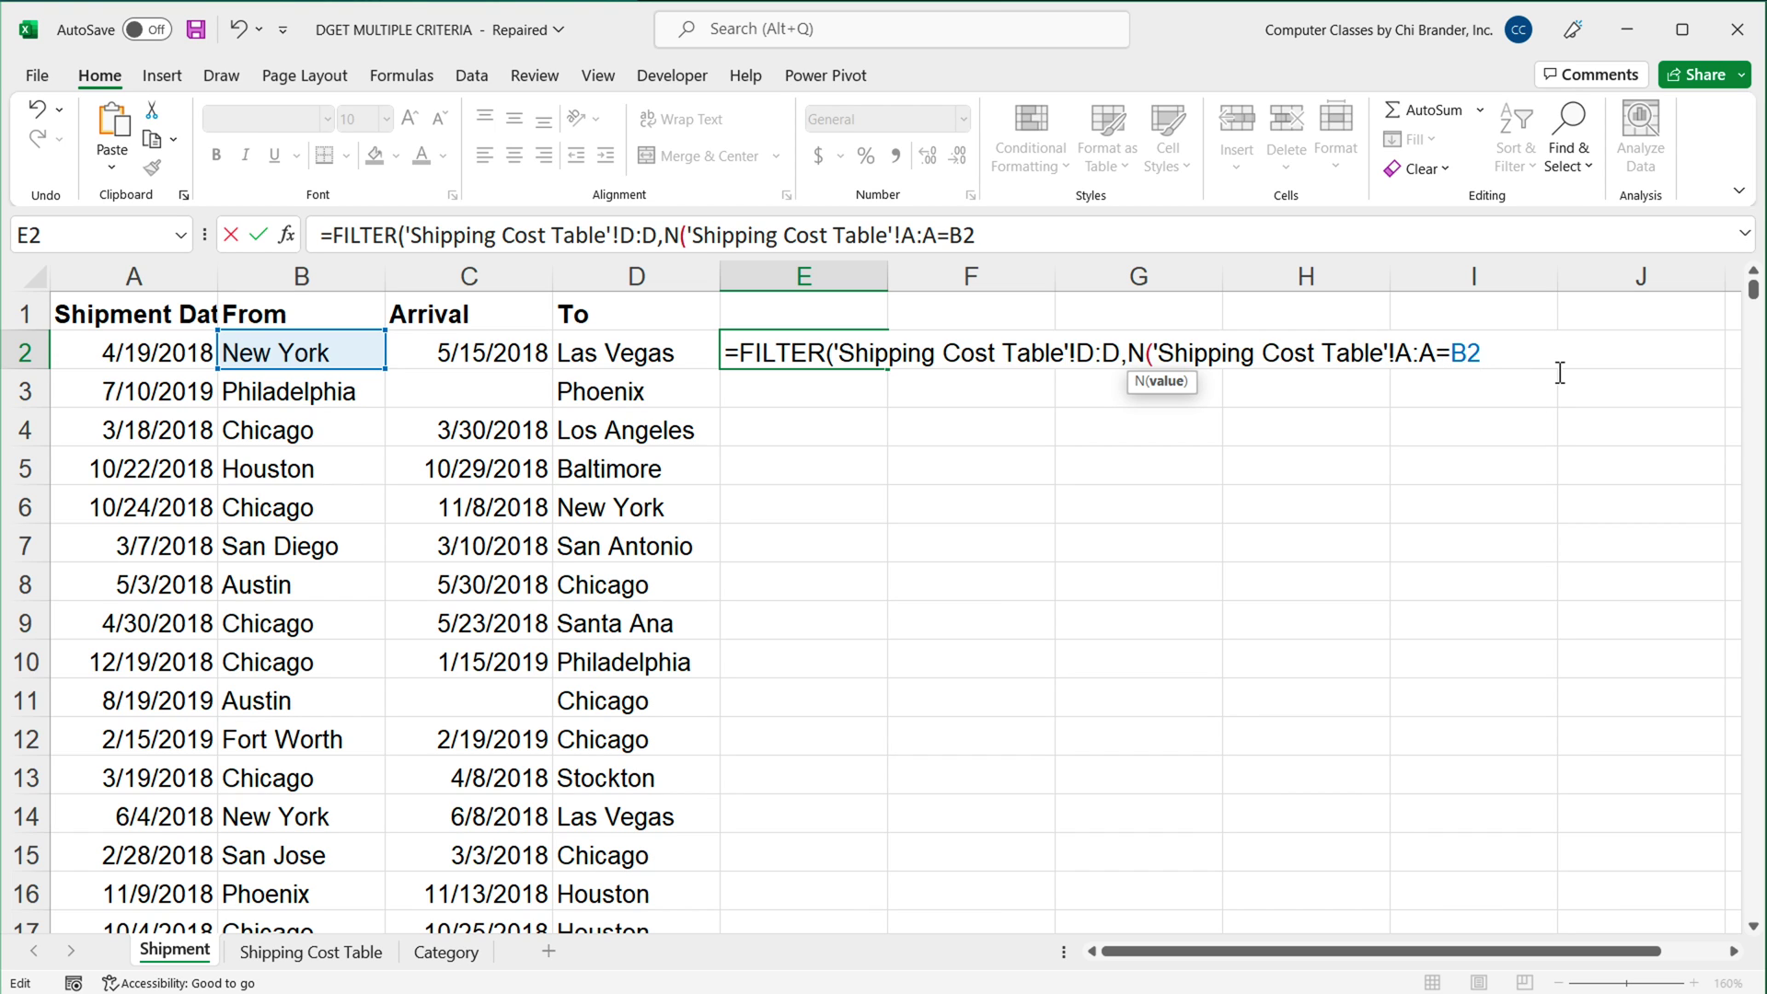
text())
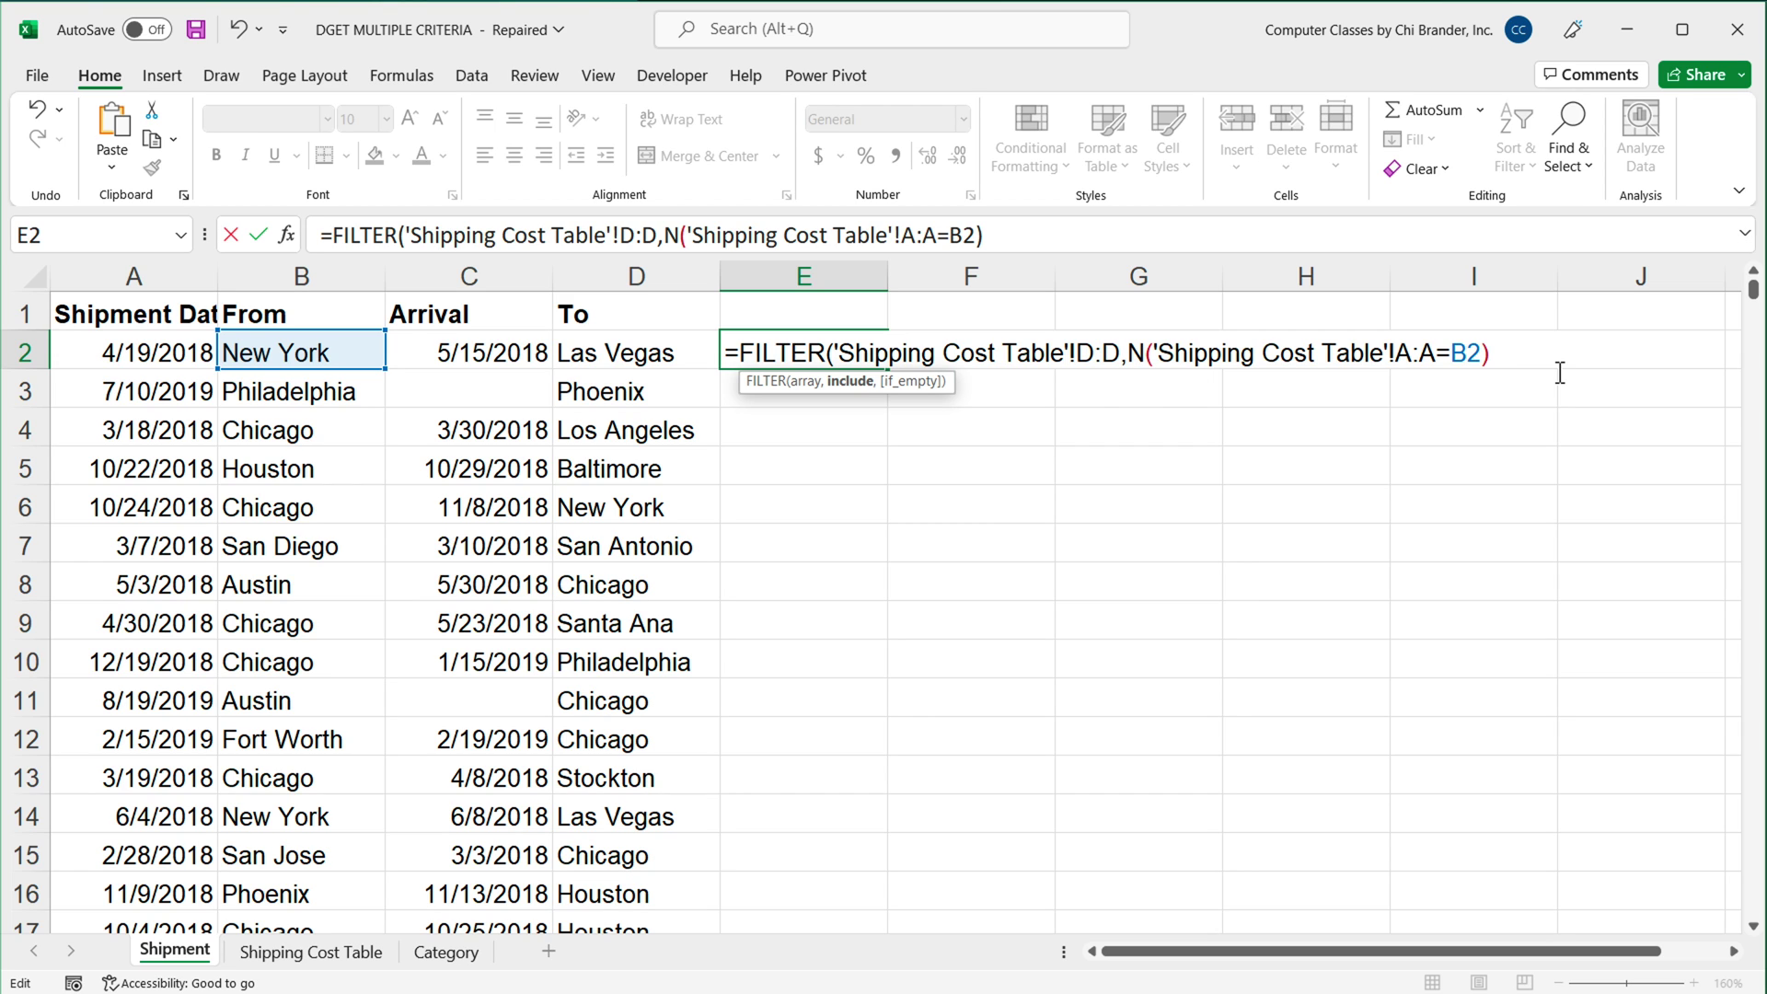
text(*N()
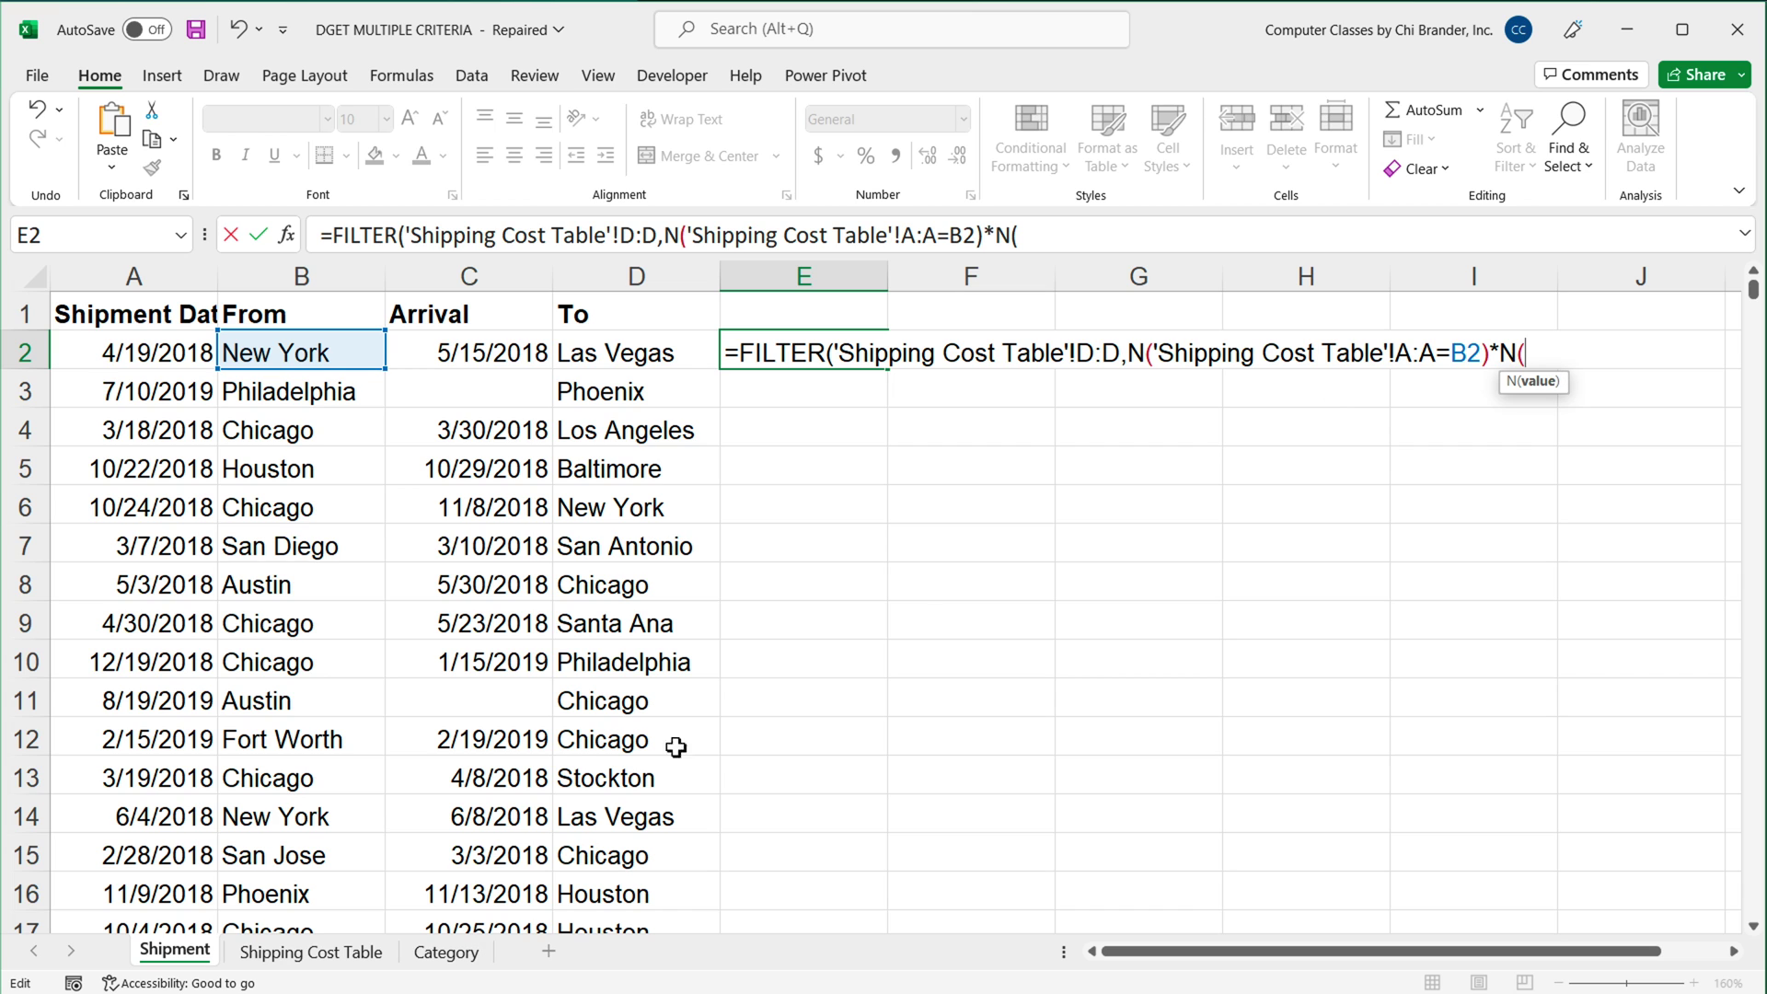
Add the condition 'Shipping Cost Table'!B:B=D2, dropping the Shipment! prefix before D2
click(310, 957)
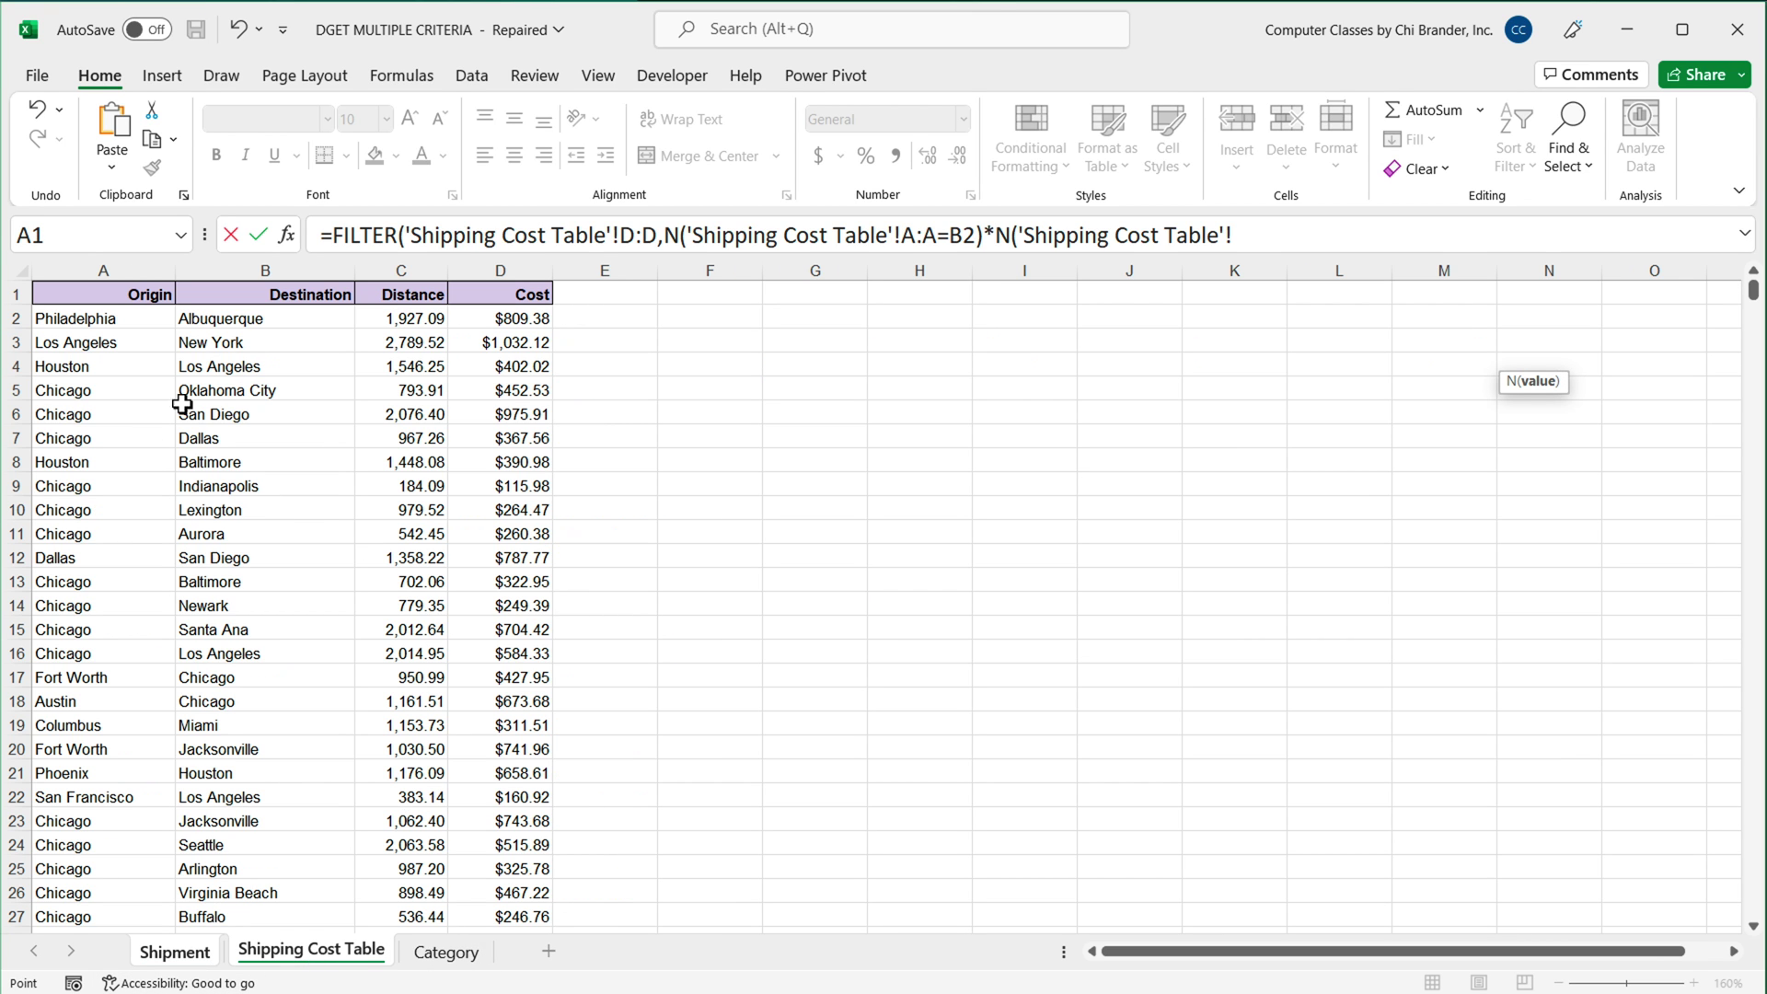
click(261, 271)
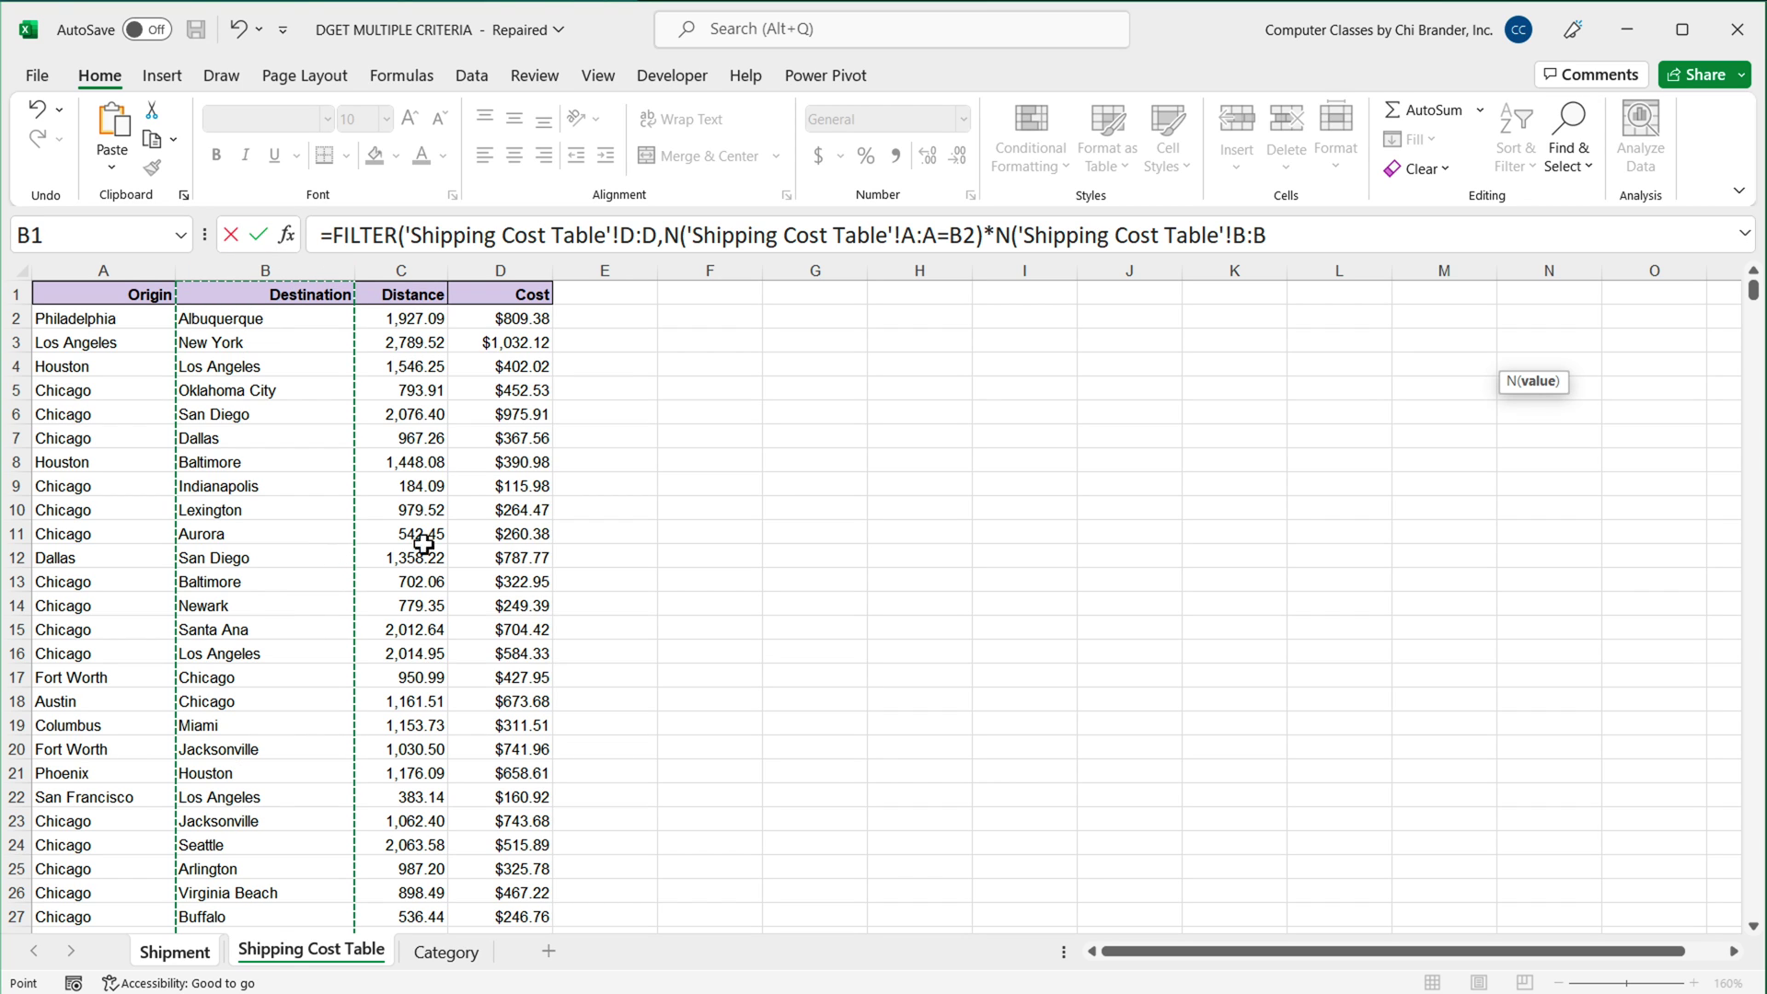
click(1302, 241)
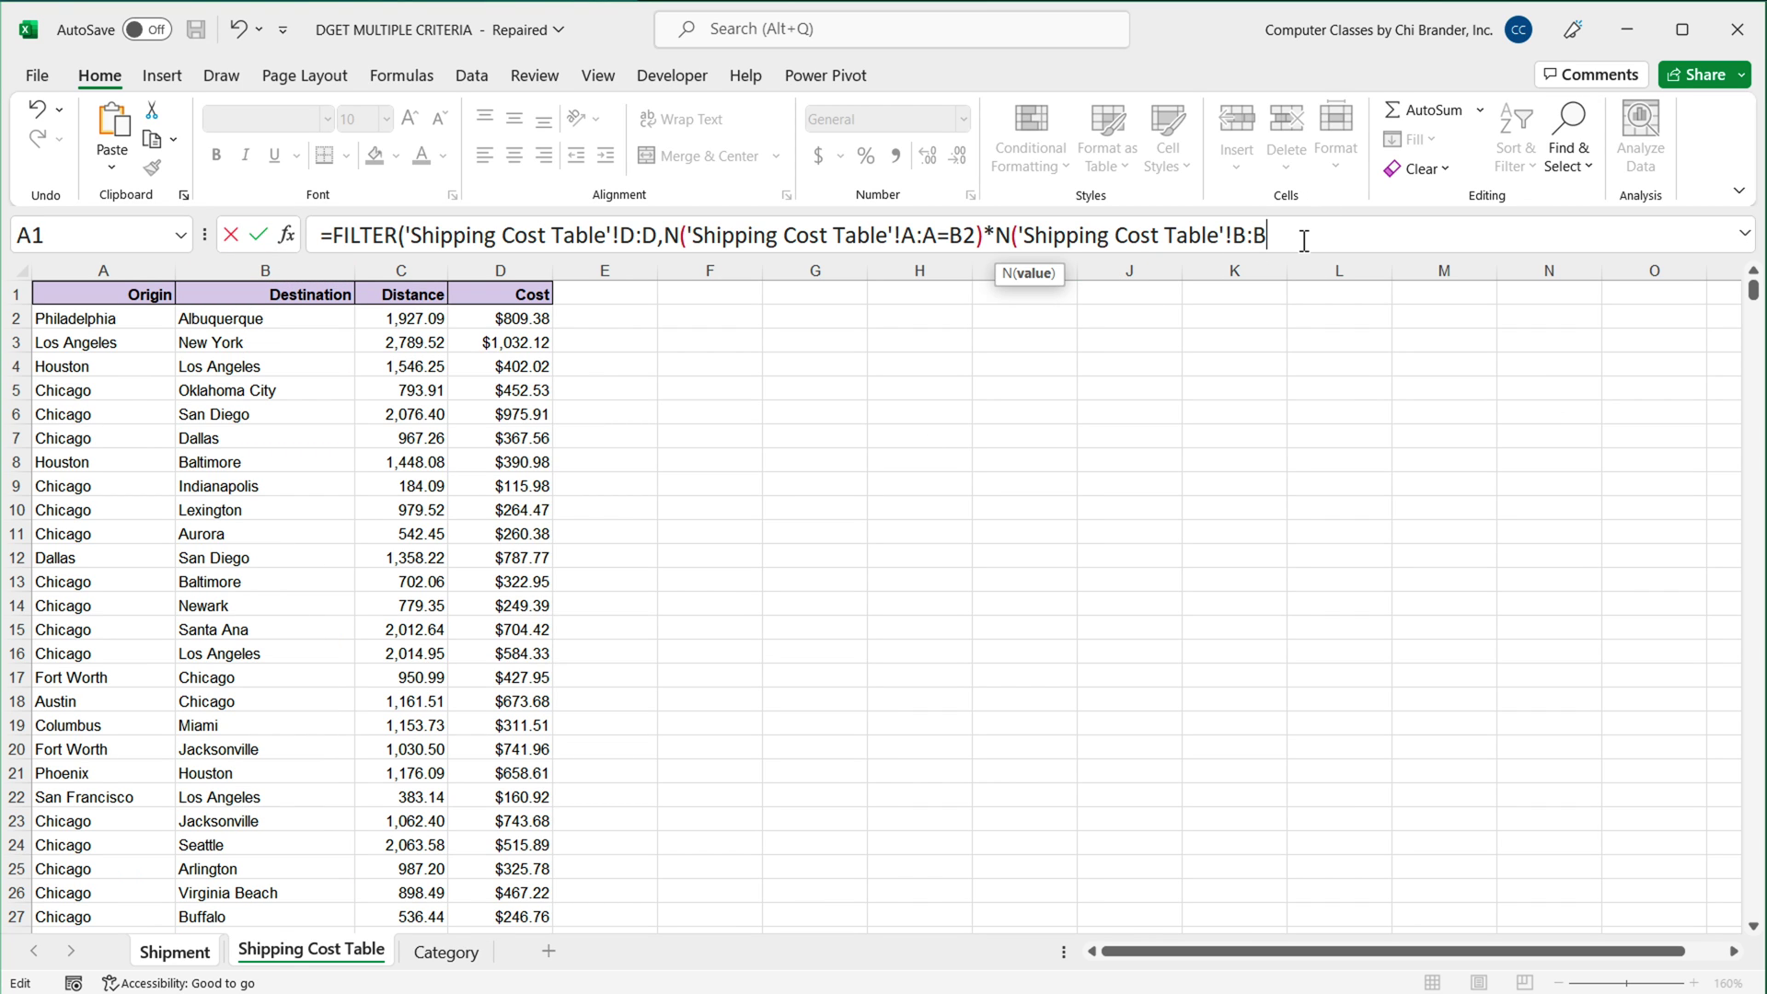
click(193, 960)
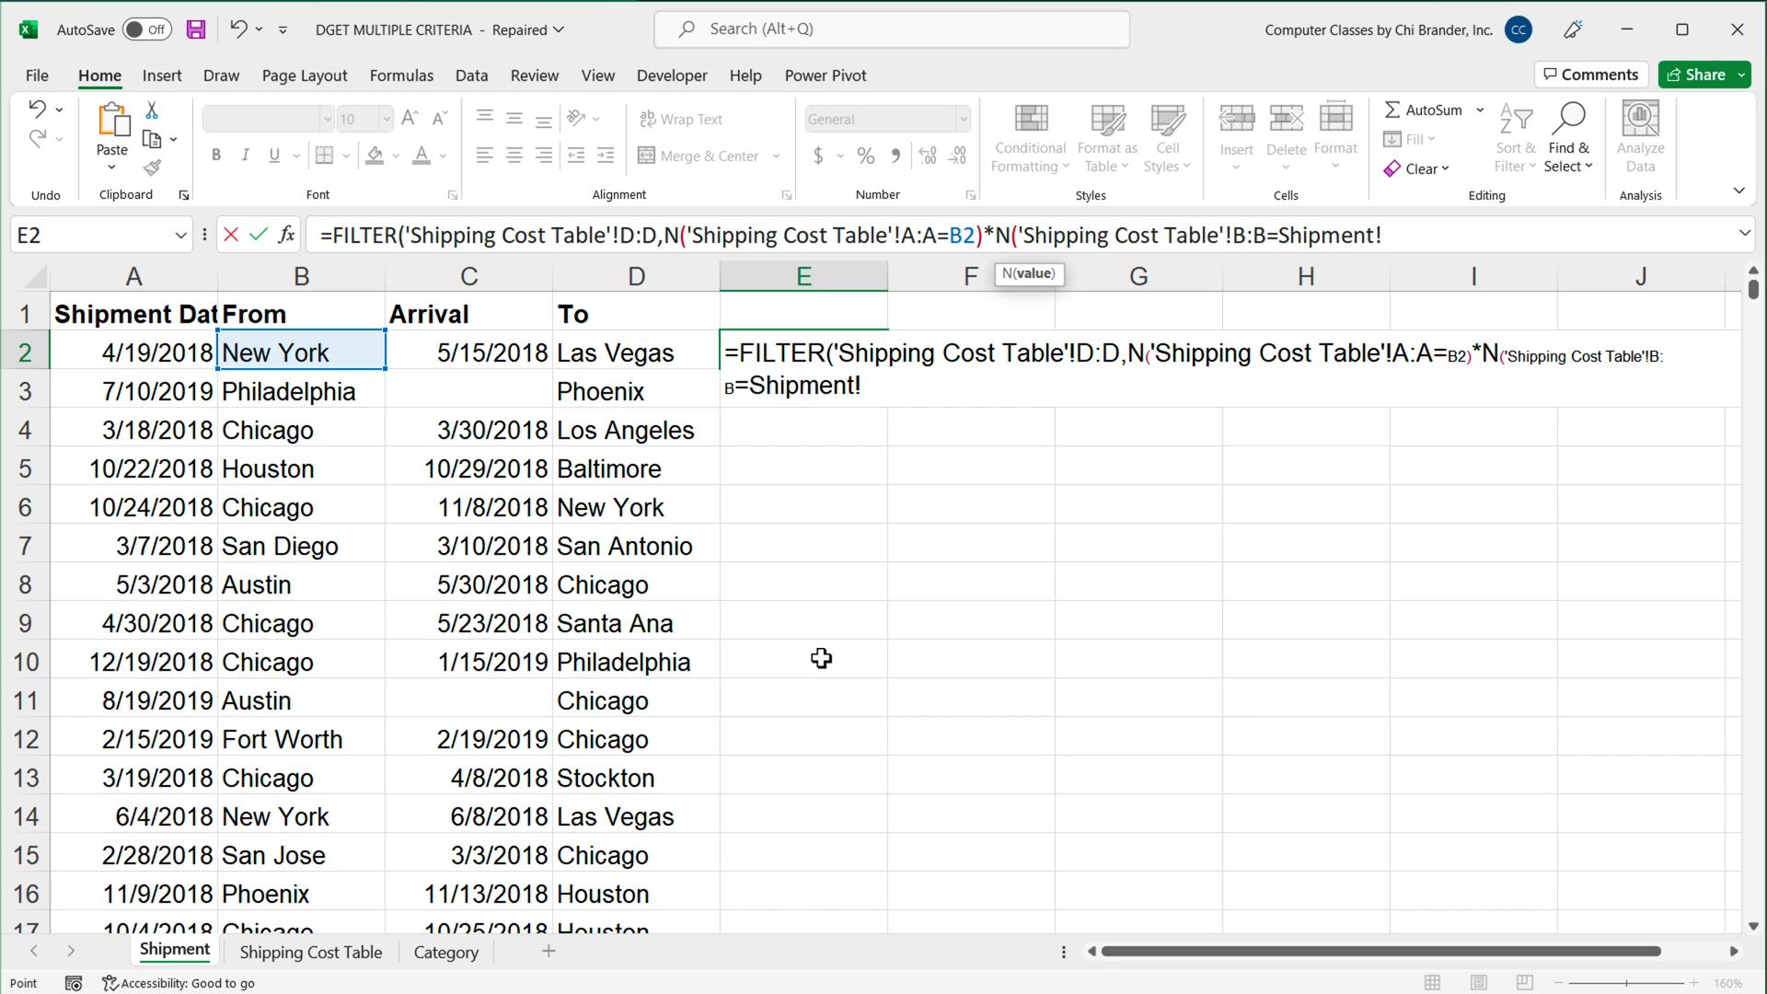
click(605, 363)
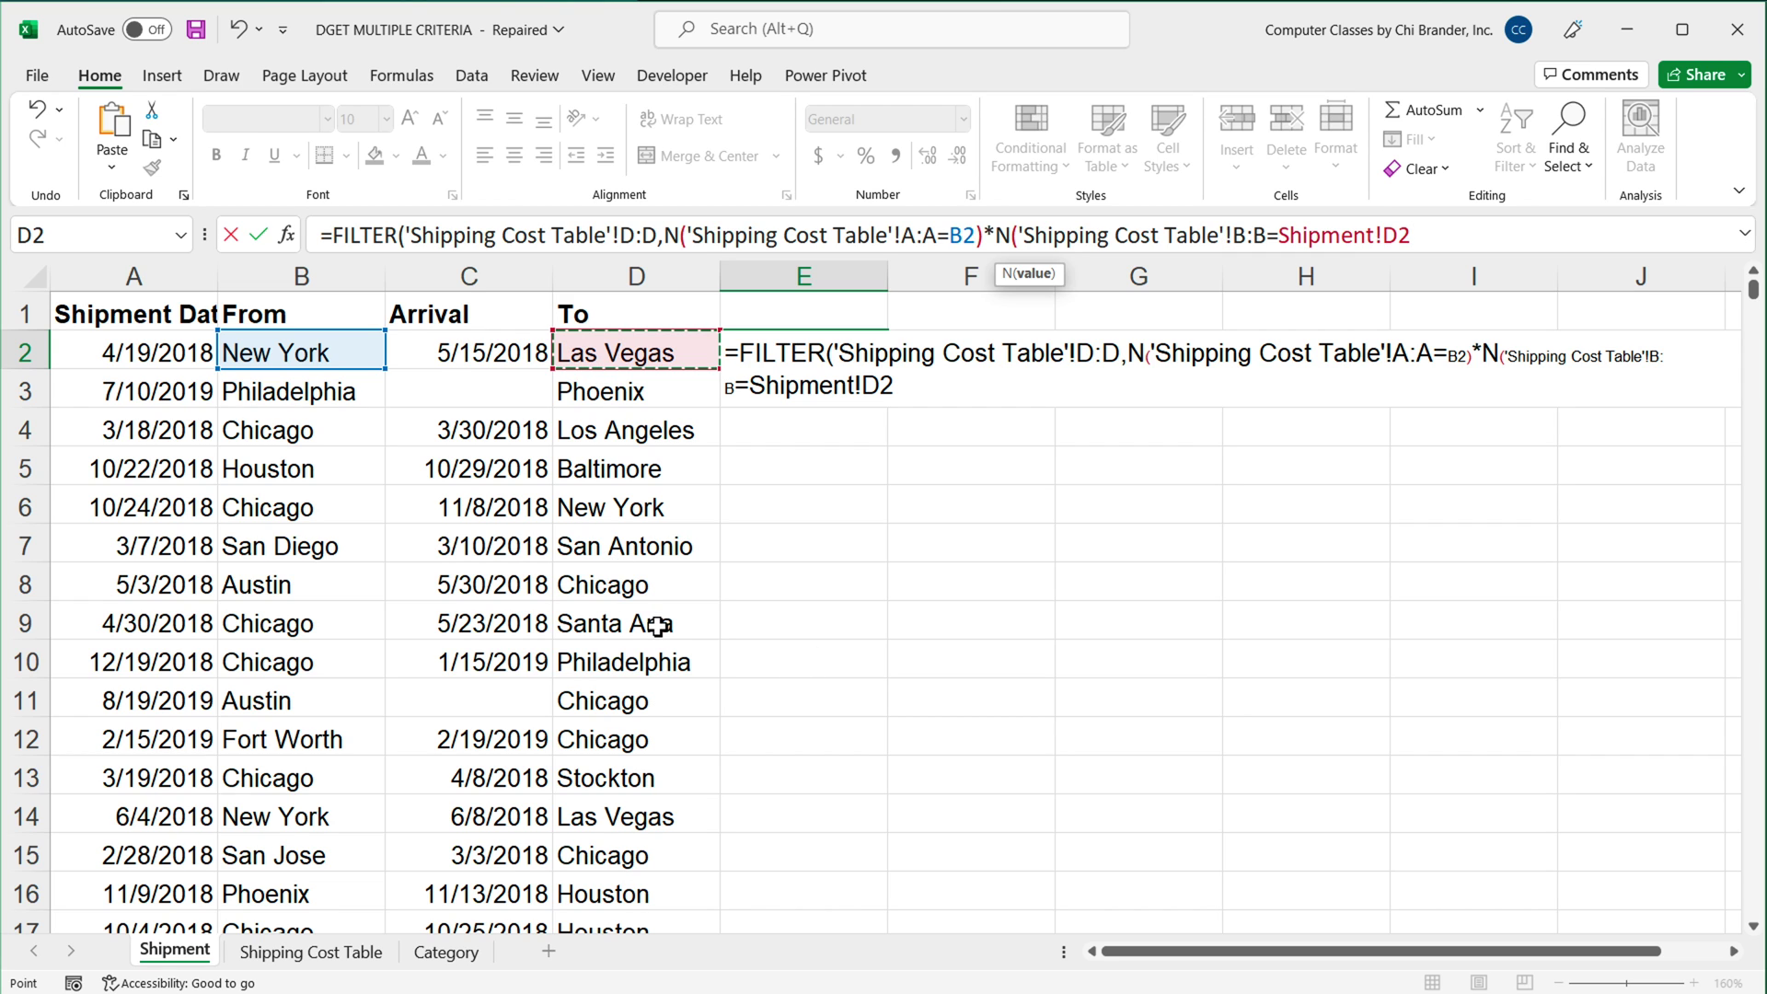
drag(870, 391, 749, 390)
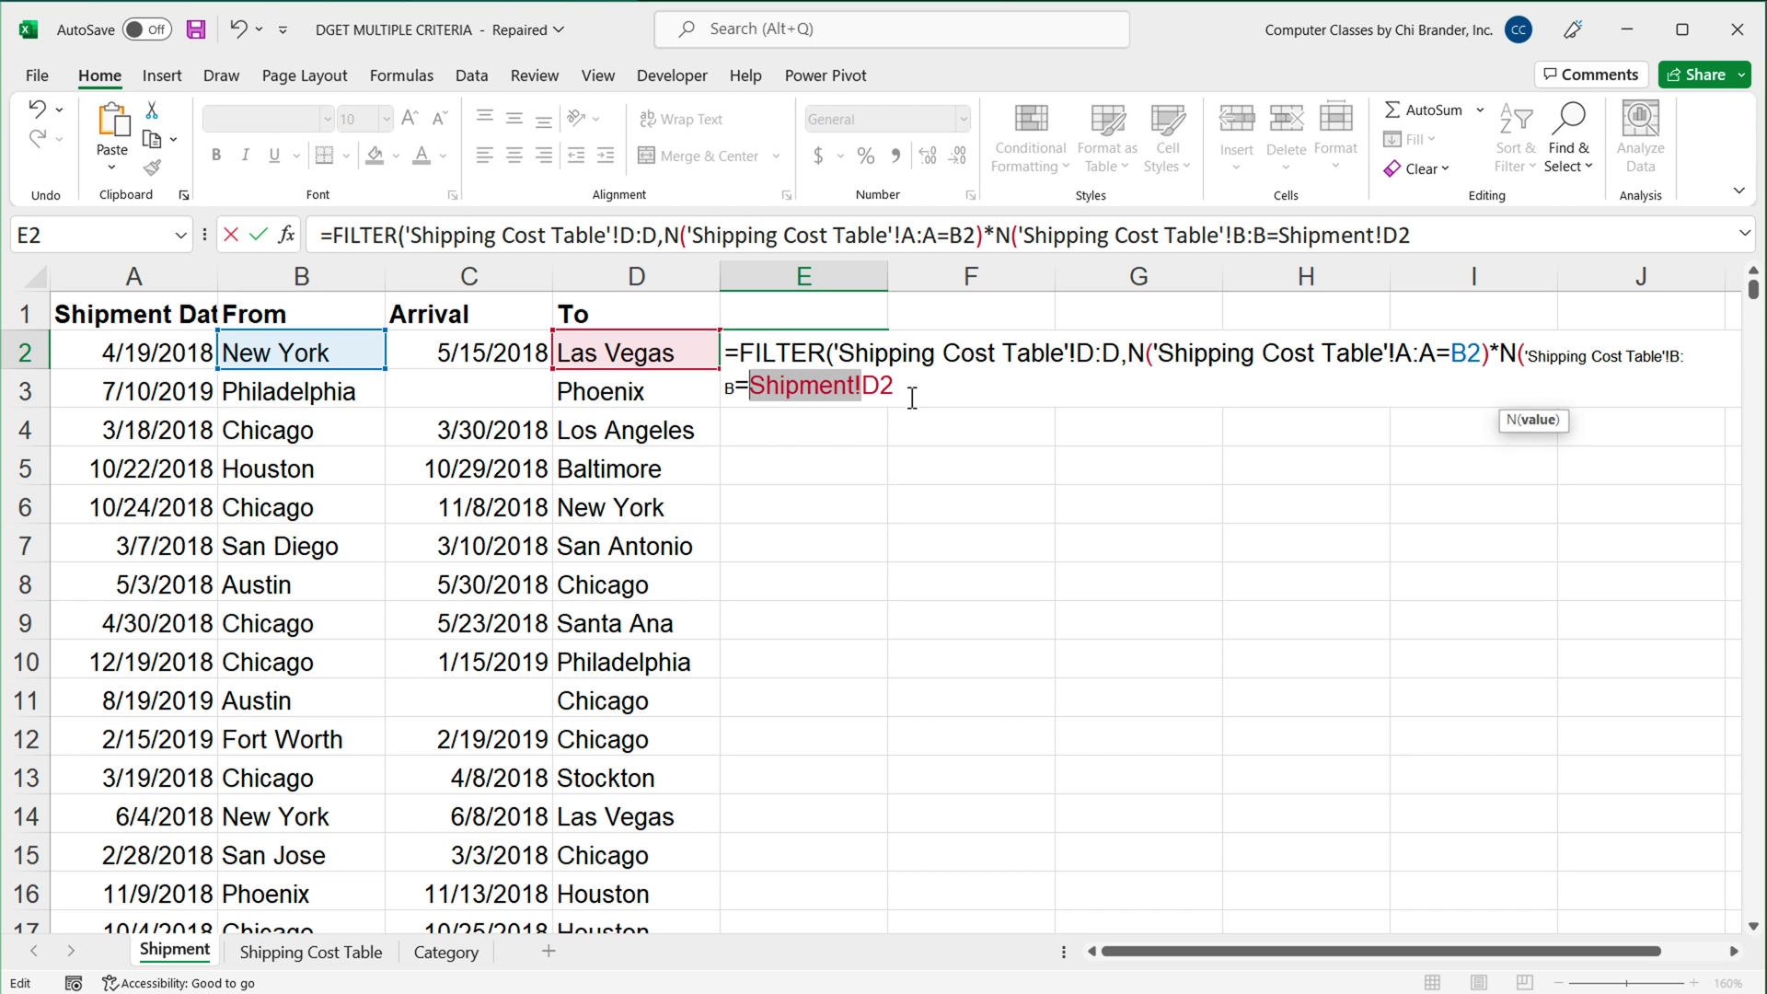
key(BackSpace)
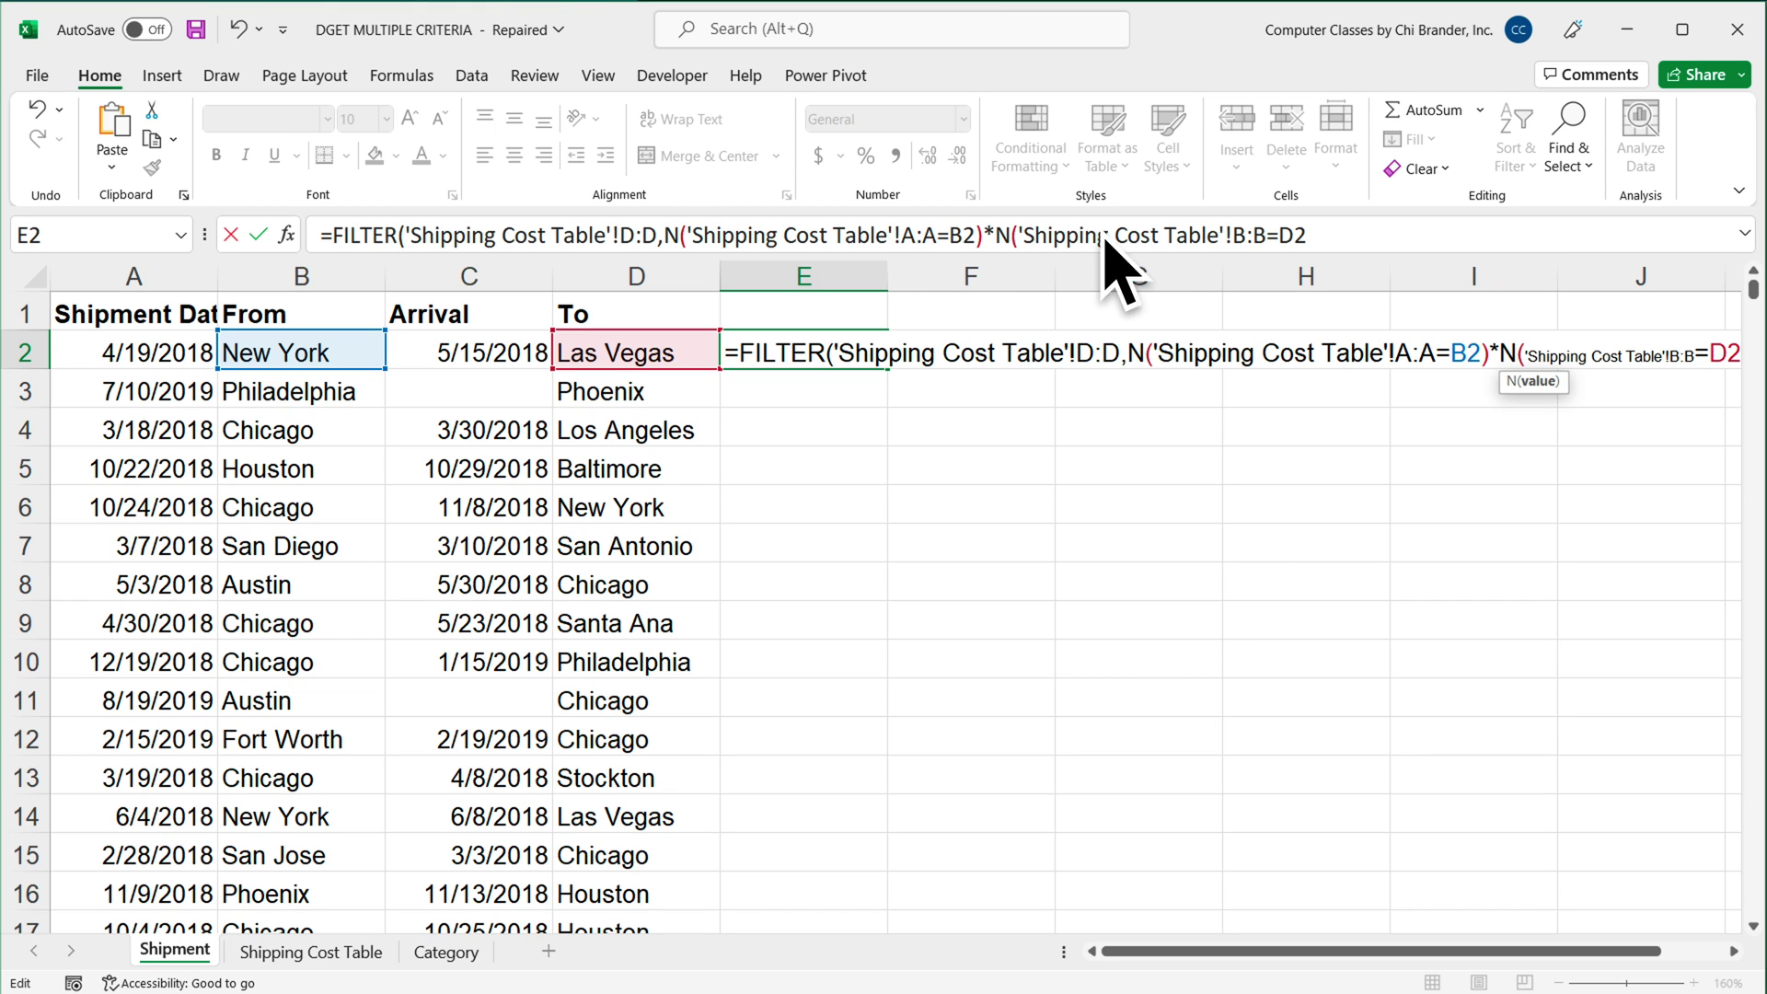
click(1348, 235)
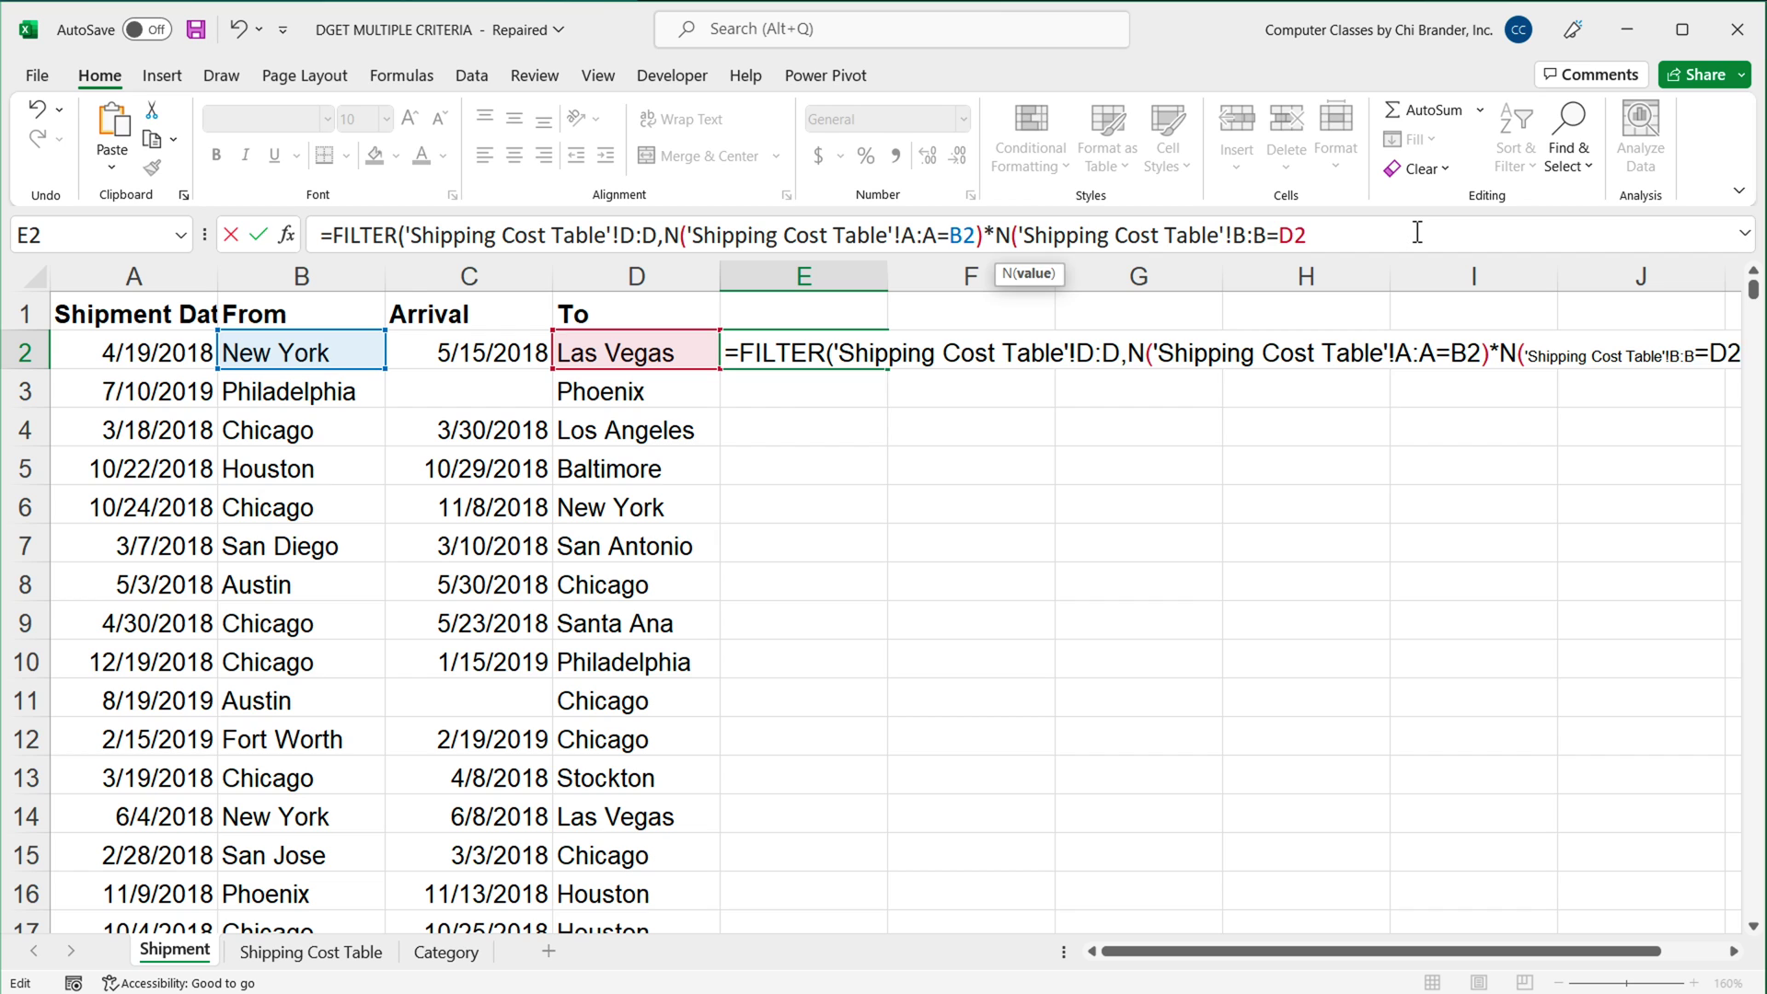
Close the N conditions and FILTER with )), review both conditions, and delete a stray *N
text())
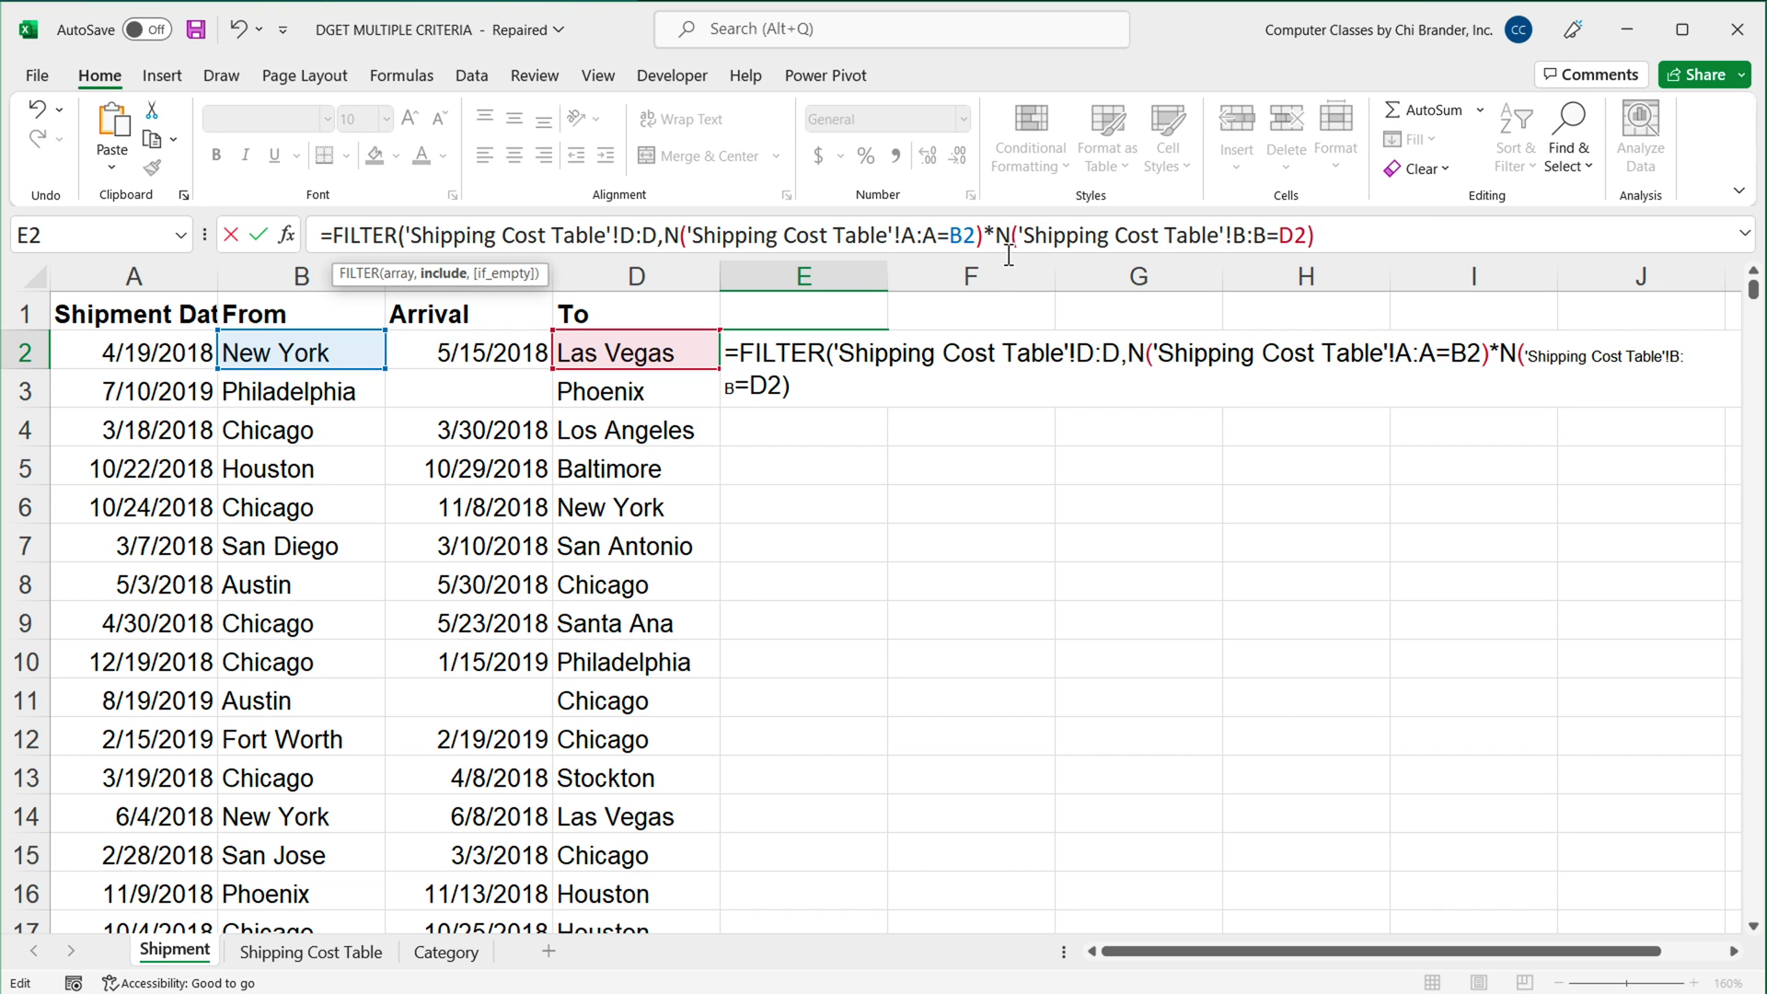
drag(995, 236, 1336, 236)
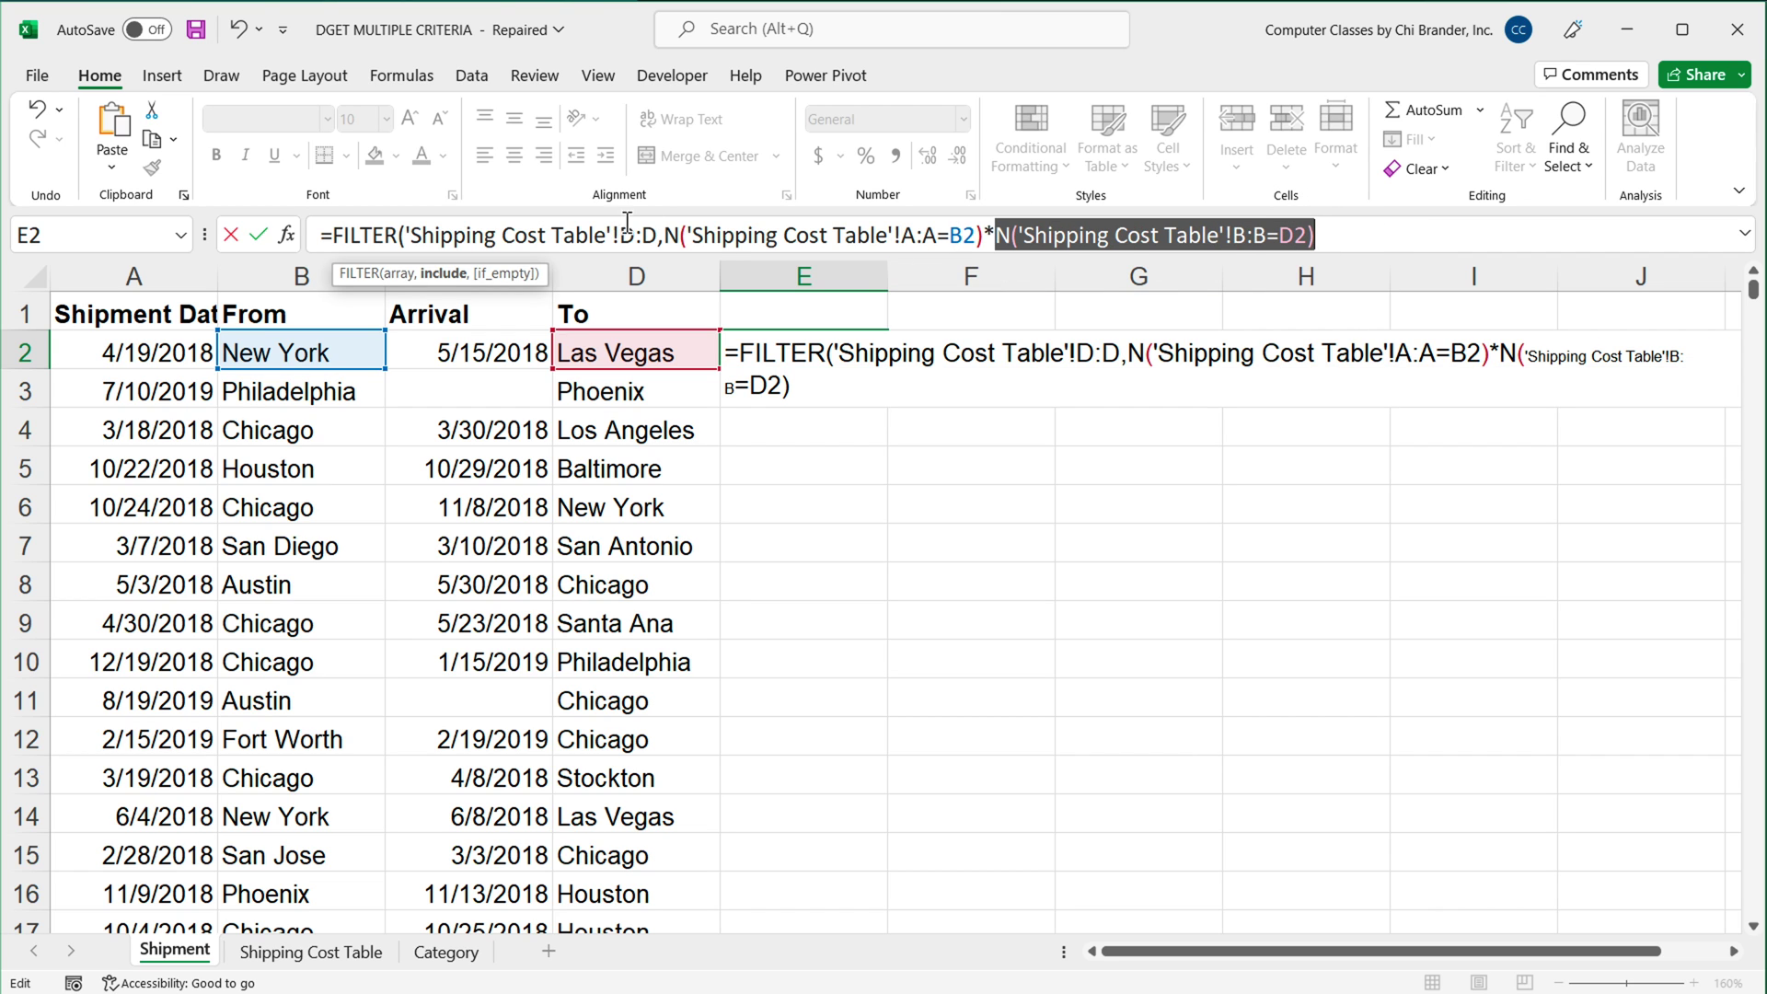
drag(663, 235, 993, 241)
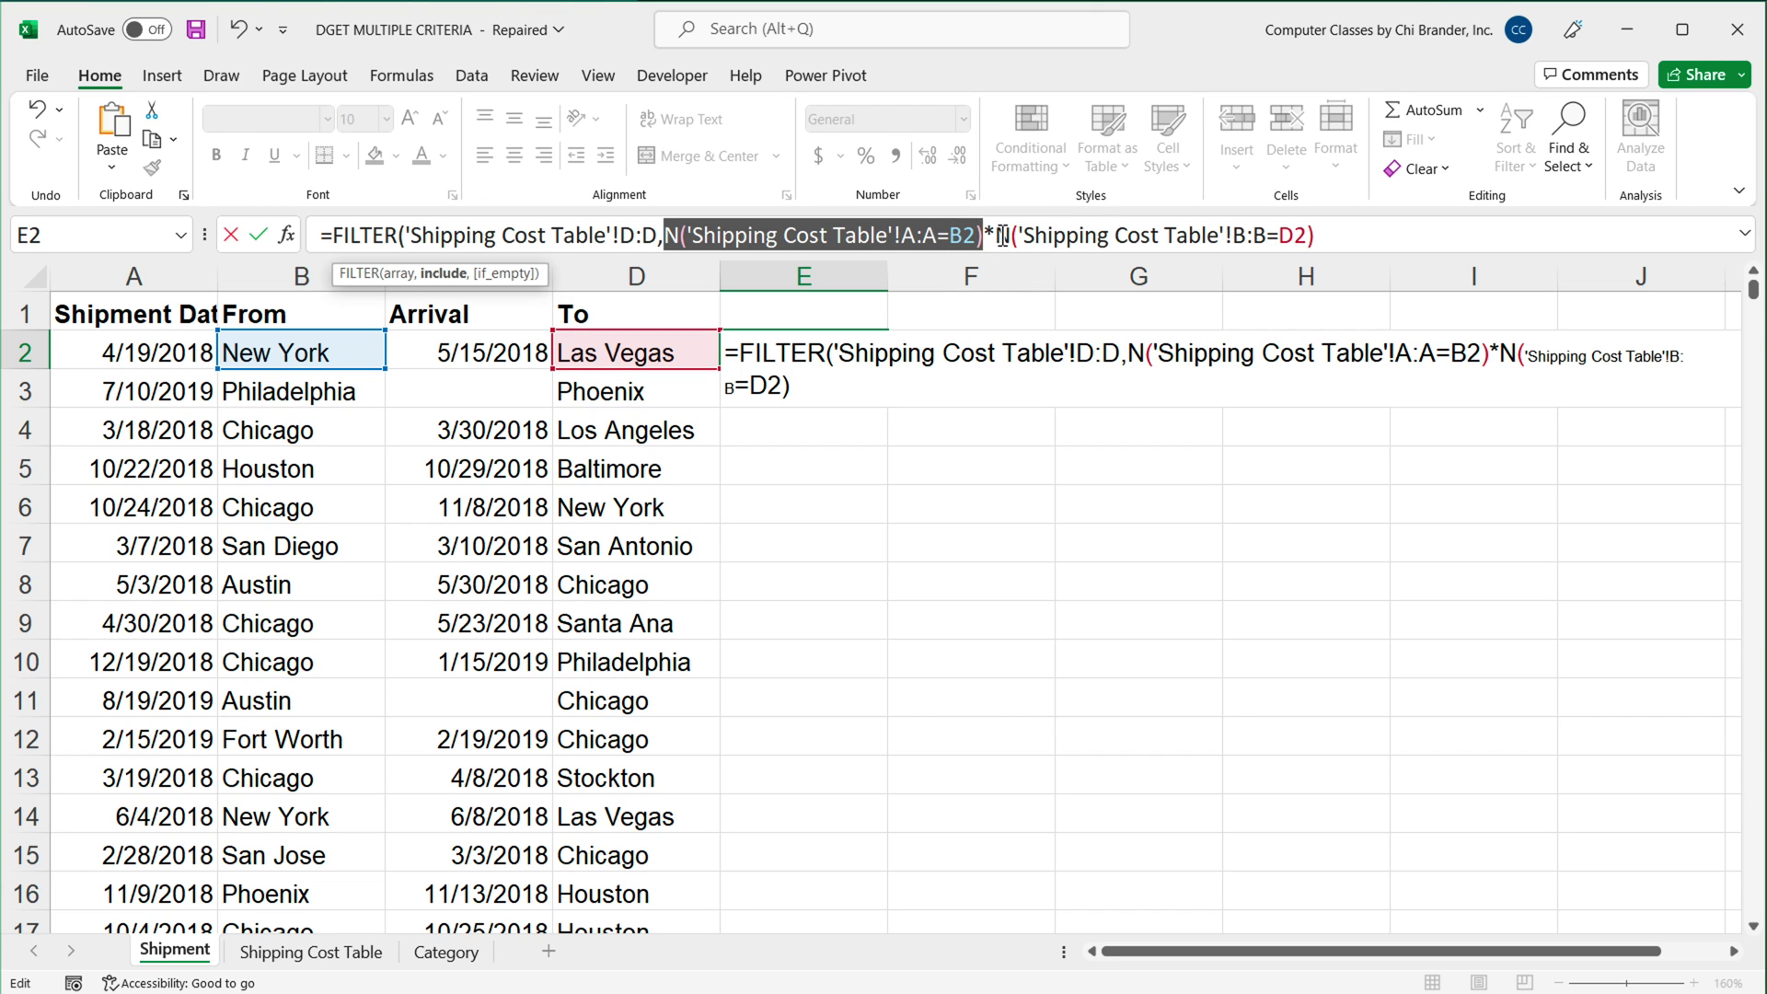
click(1342, 239)
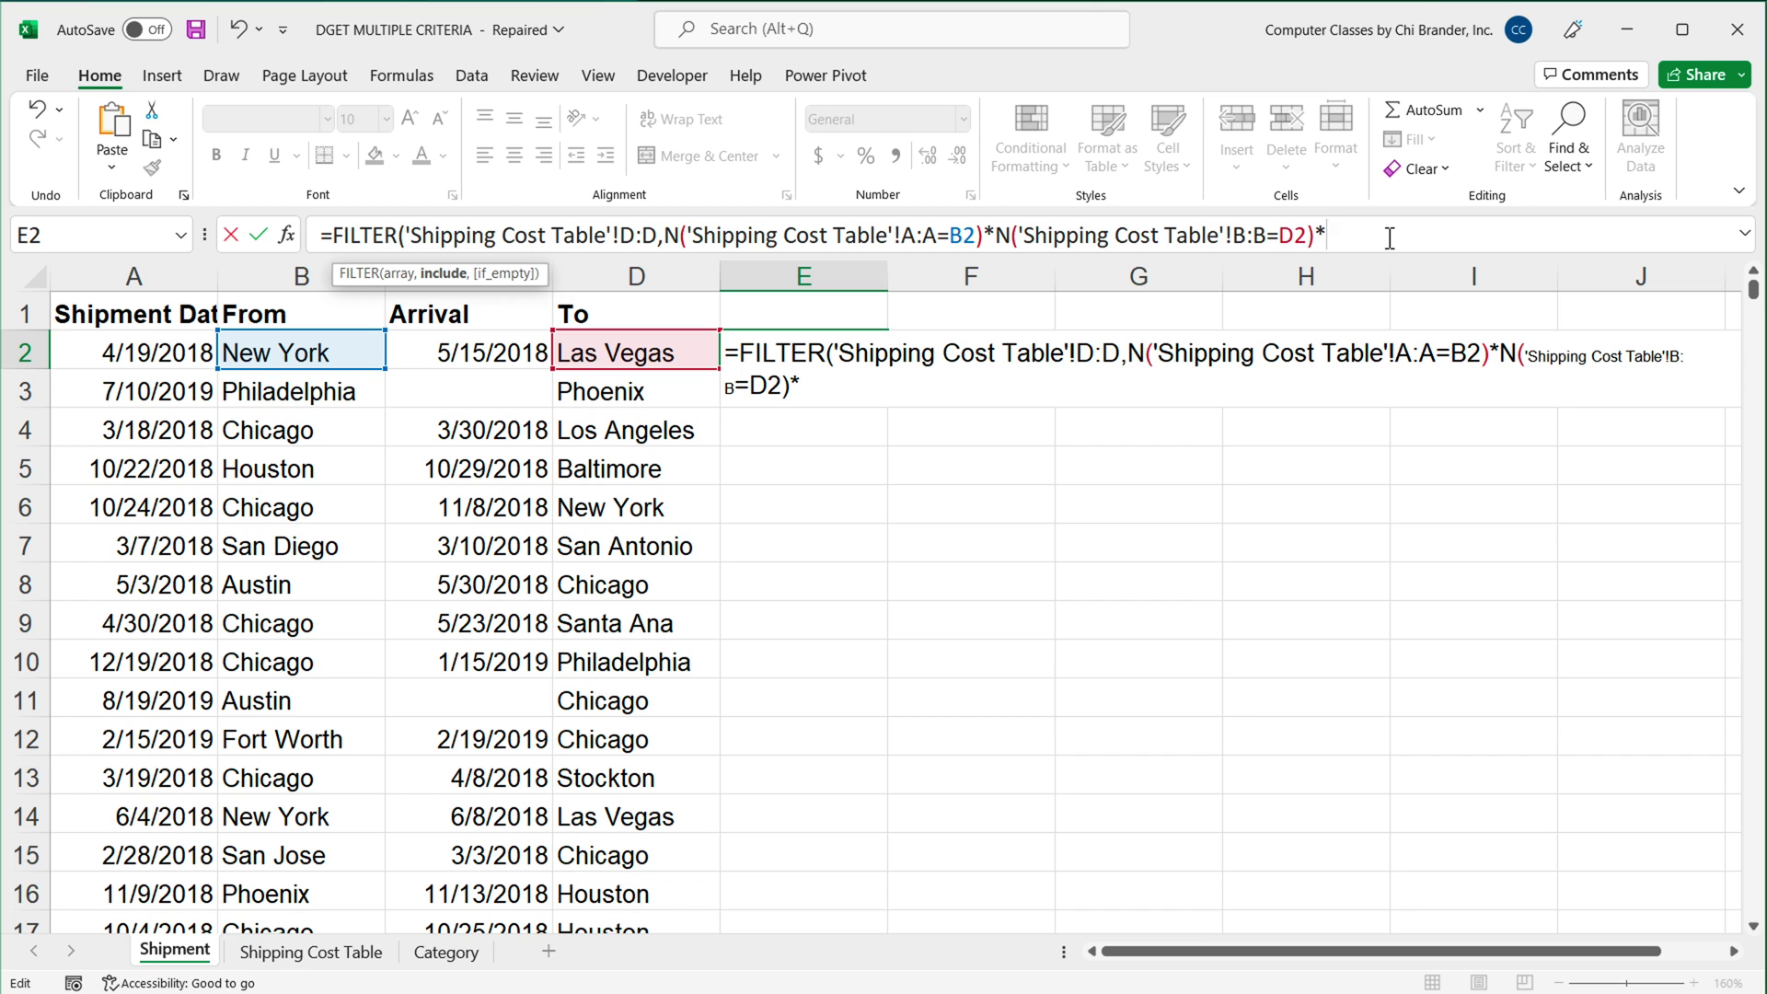
text(*N)
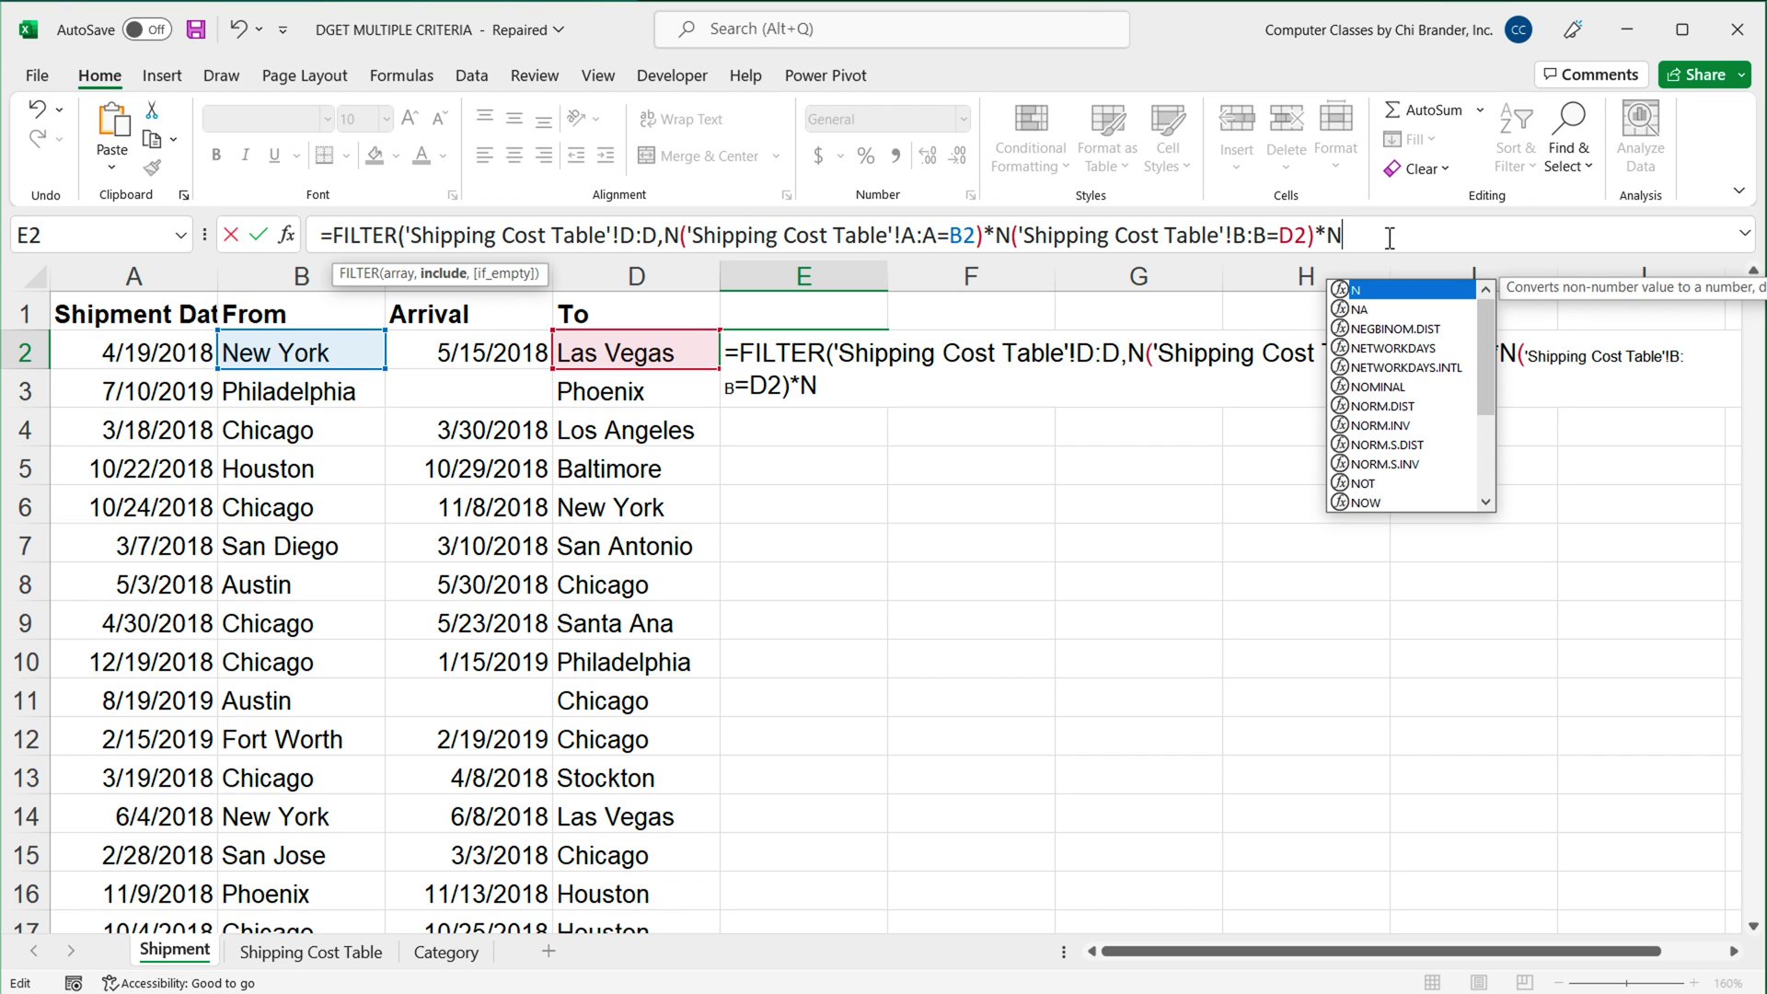
key(BackSpace)
key(BackSpace)
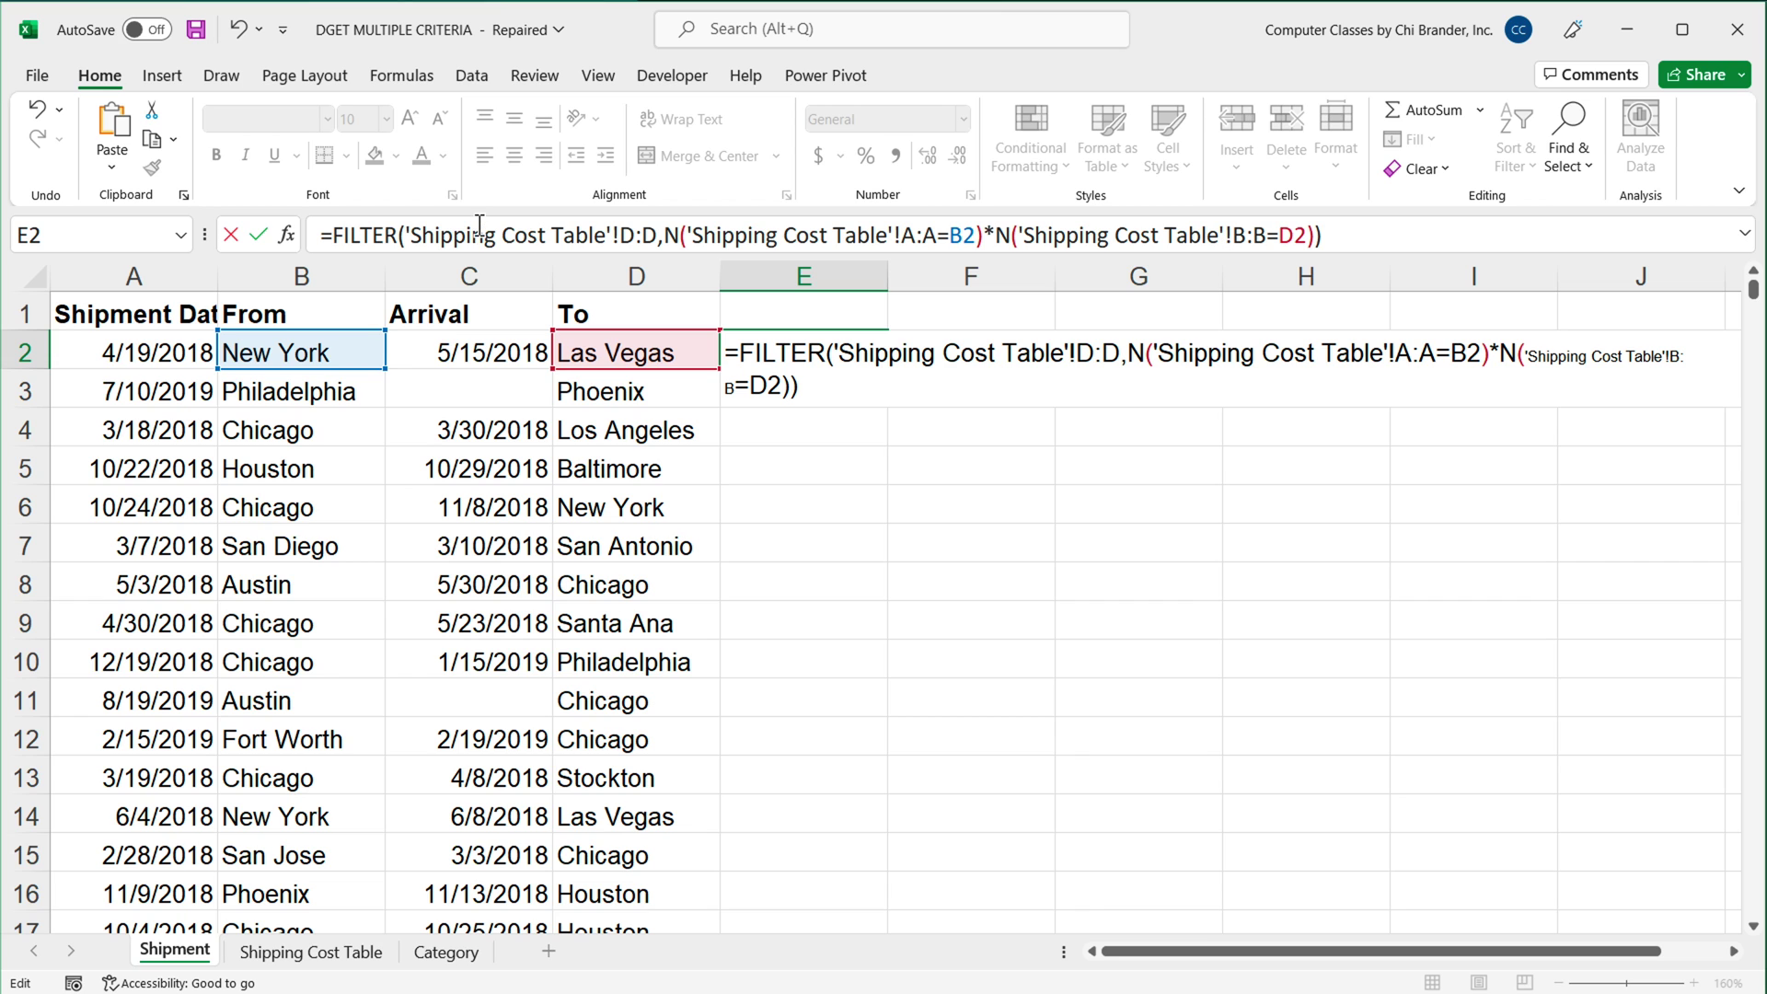
Enter the formula (1240.72 in E2) and fill it down column E for all 199 shipments
key(Return)
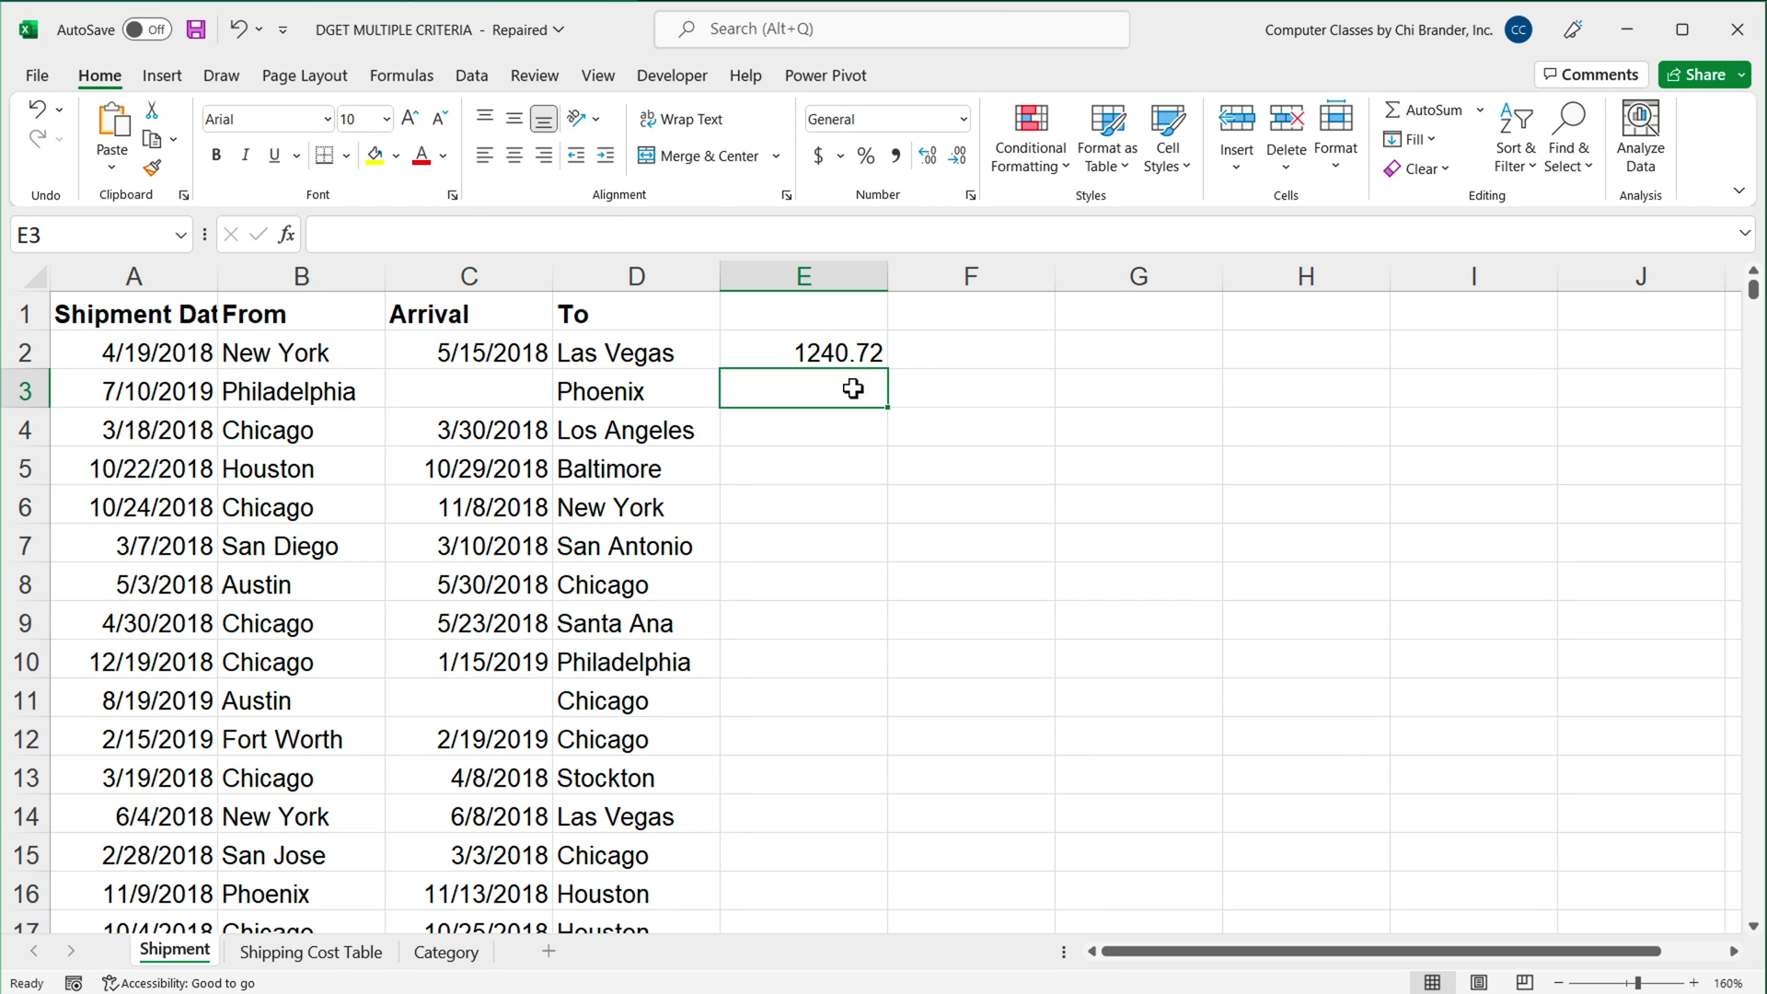
click(827, 356)
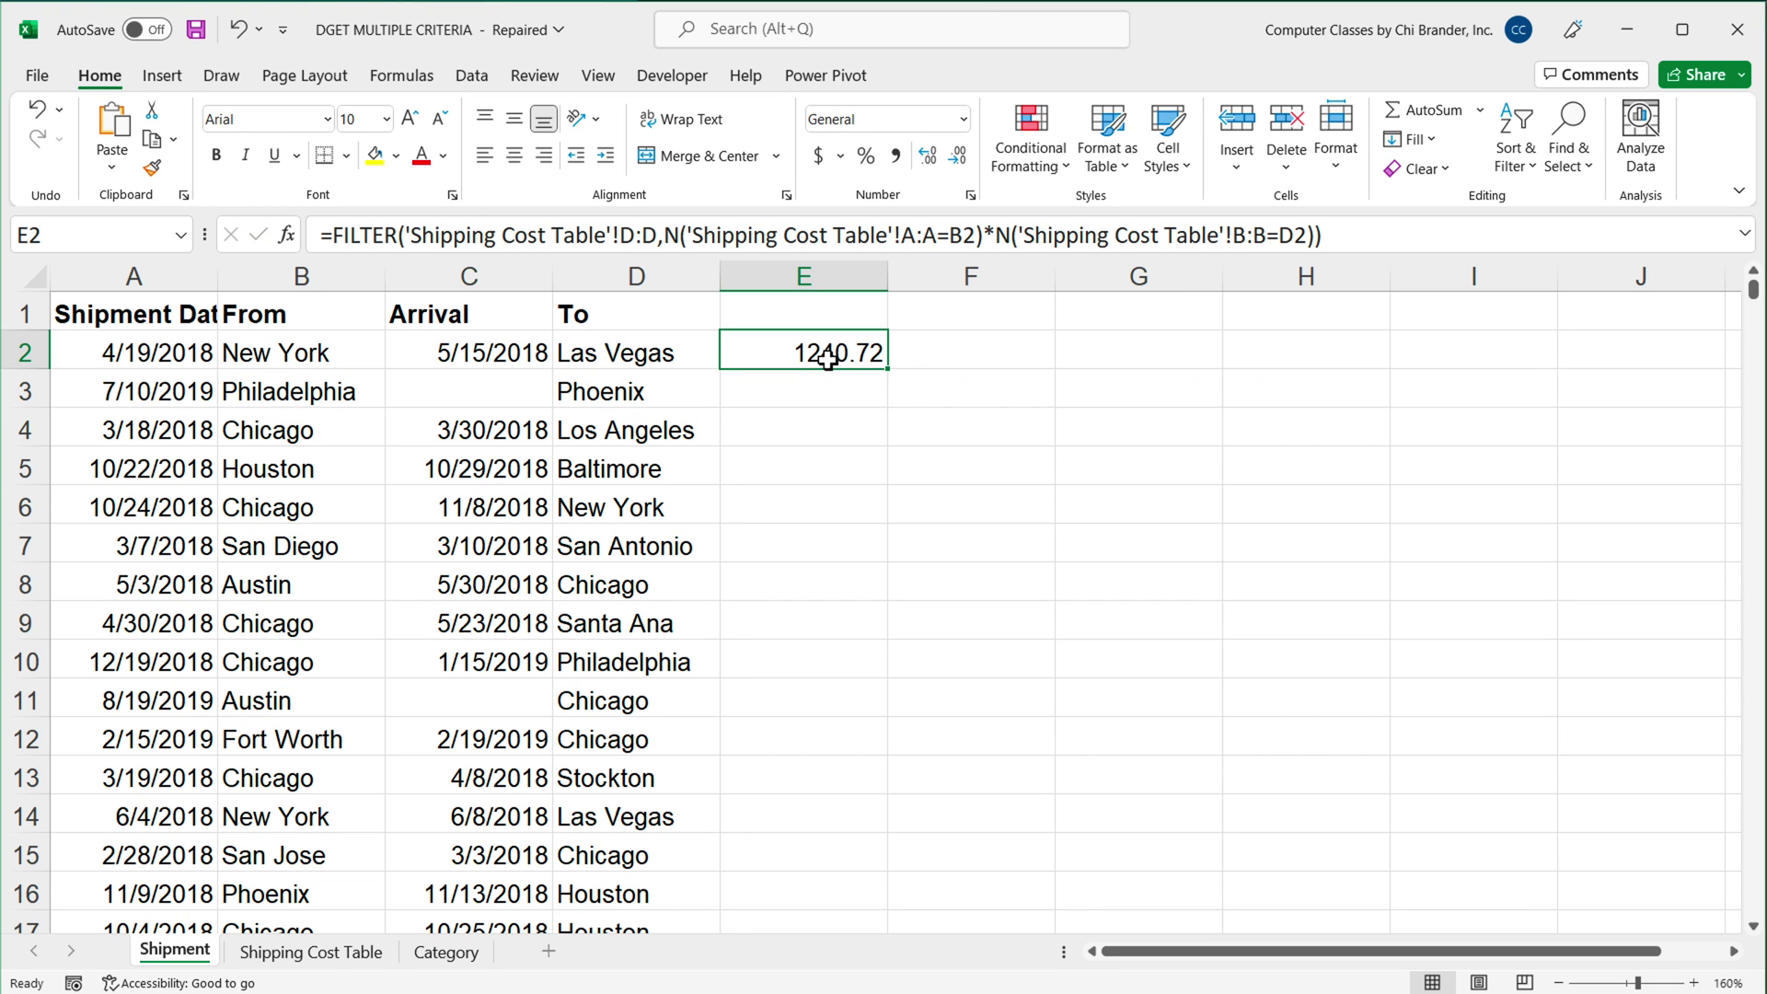
double_click(892, 377)
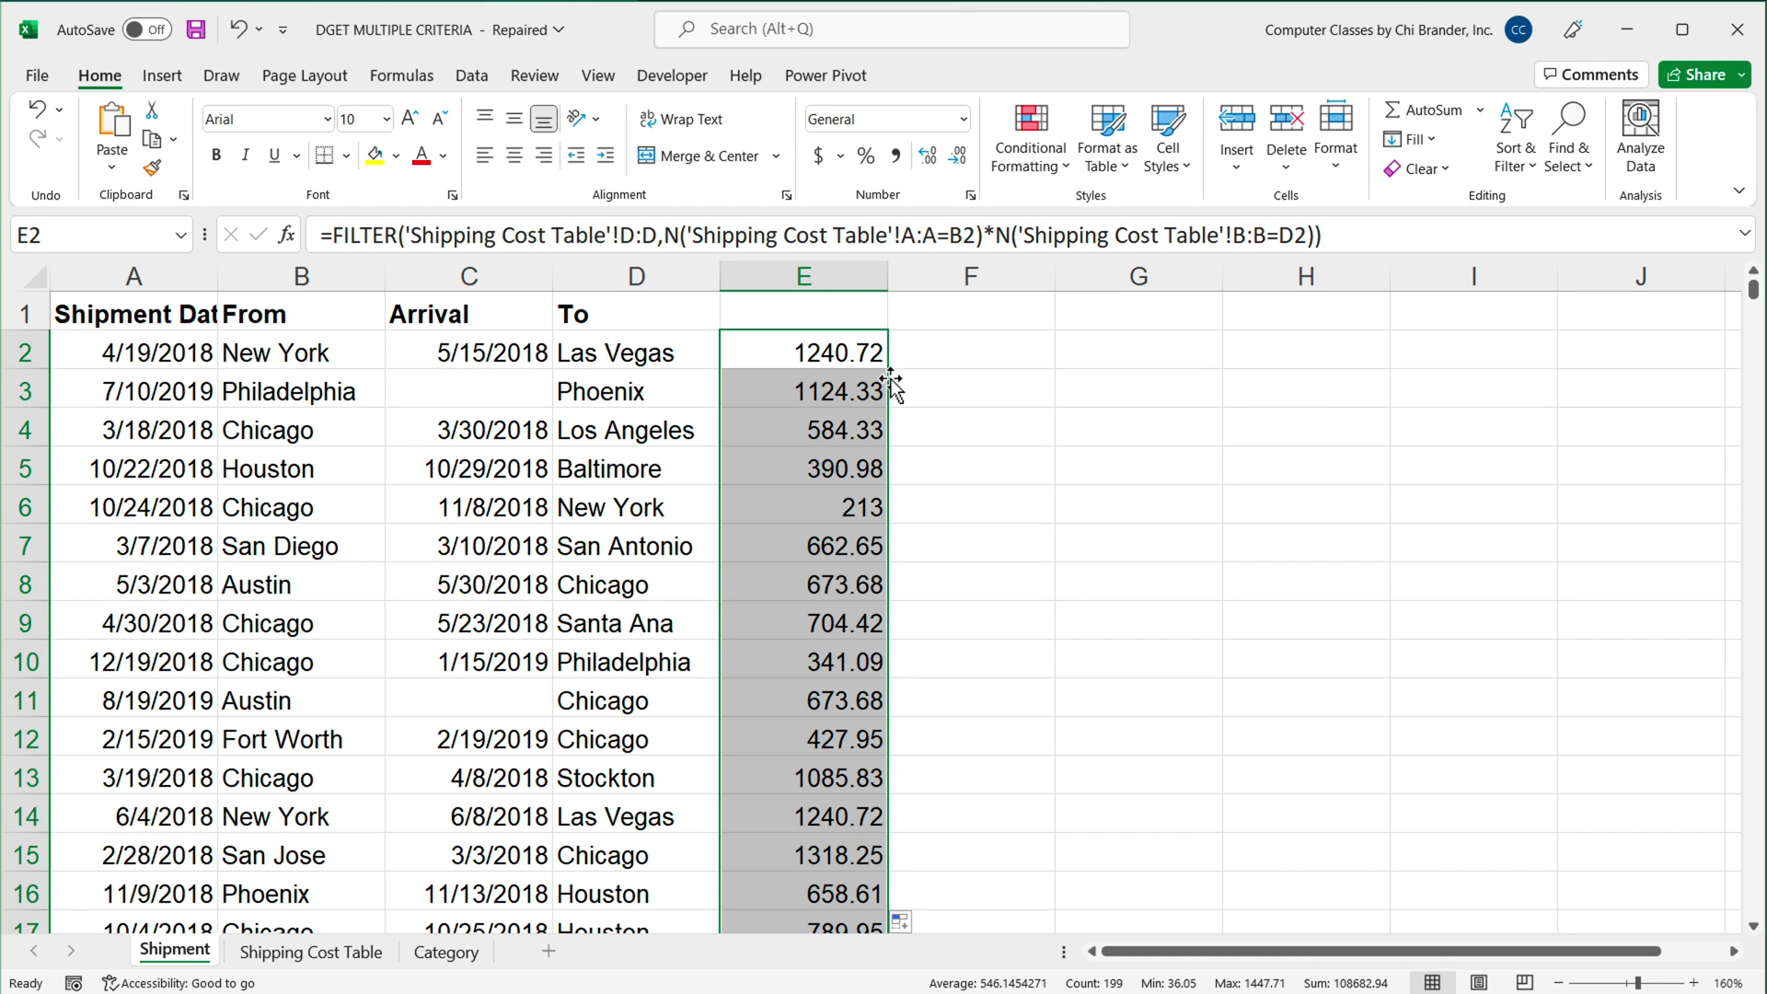
click(865, 364)
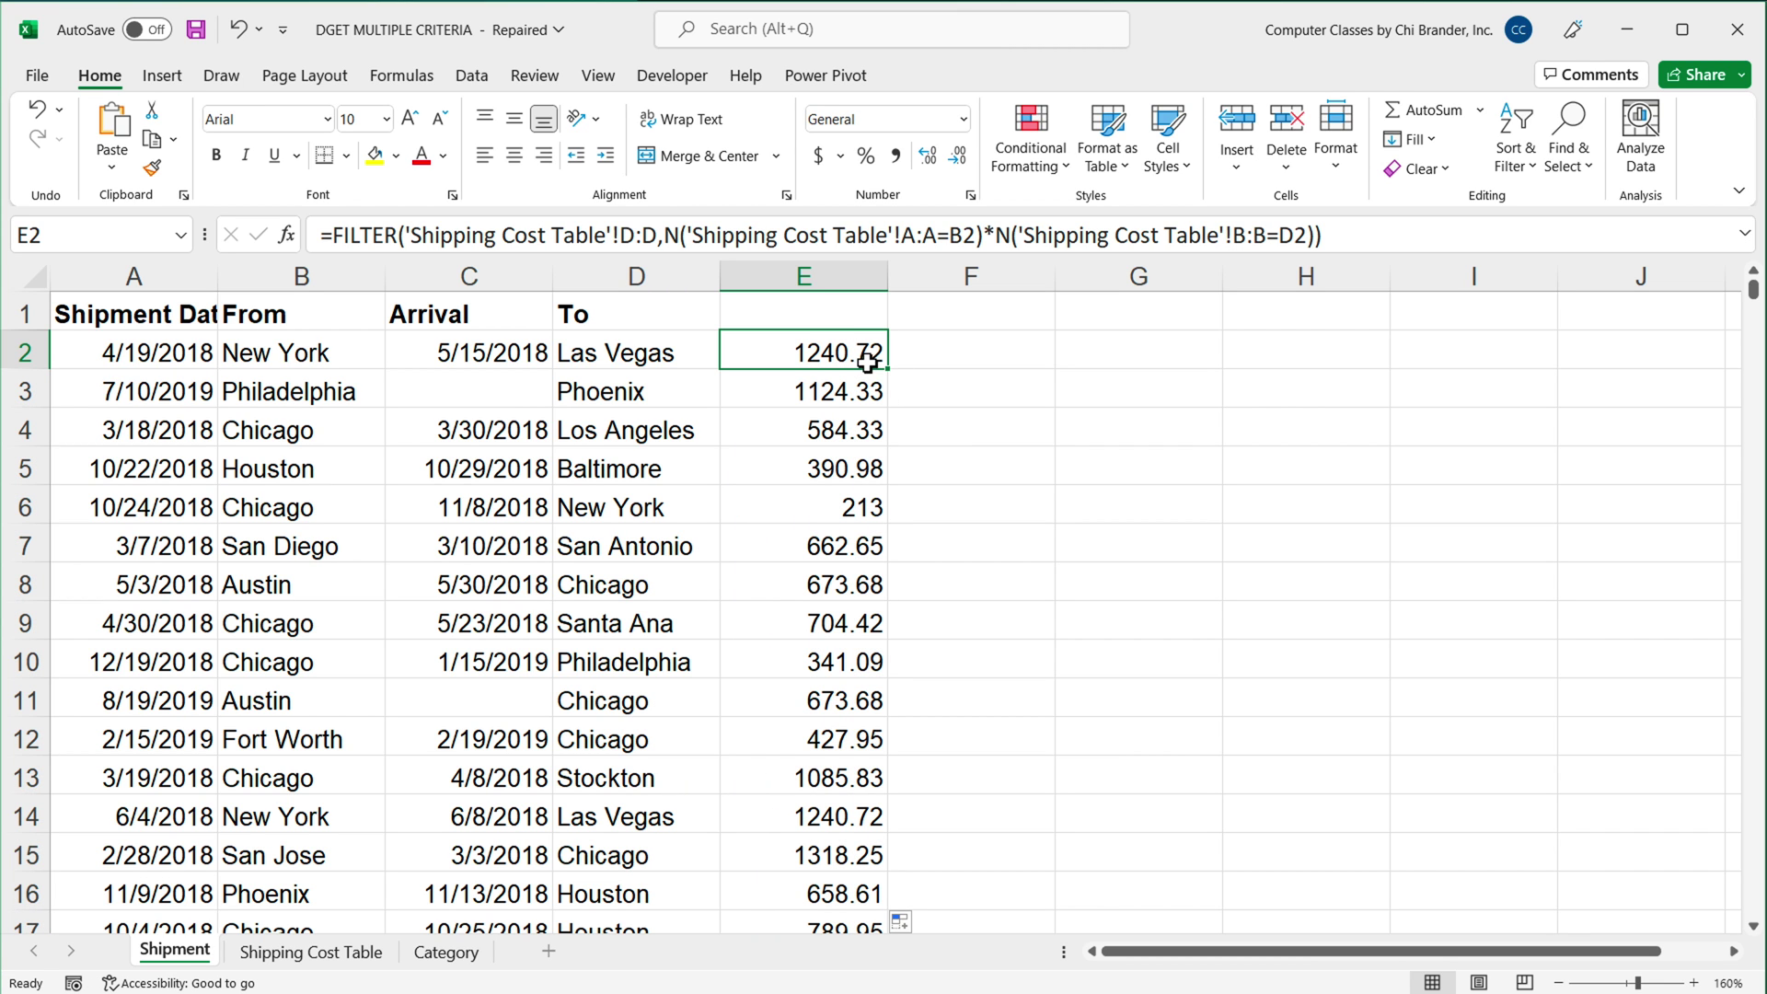
scroll(856, 416, down, 3)
scroll(855, 416, down, 20)
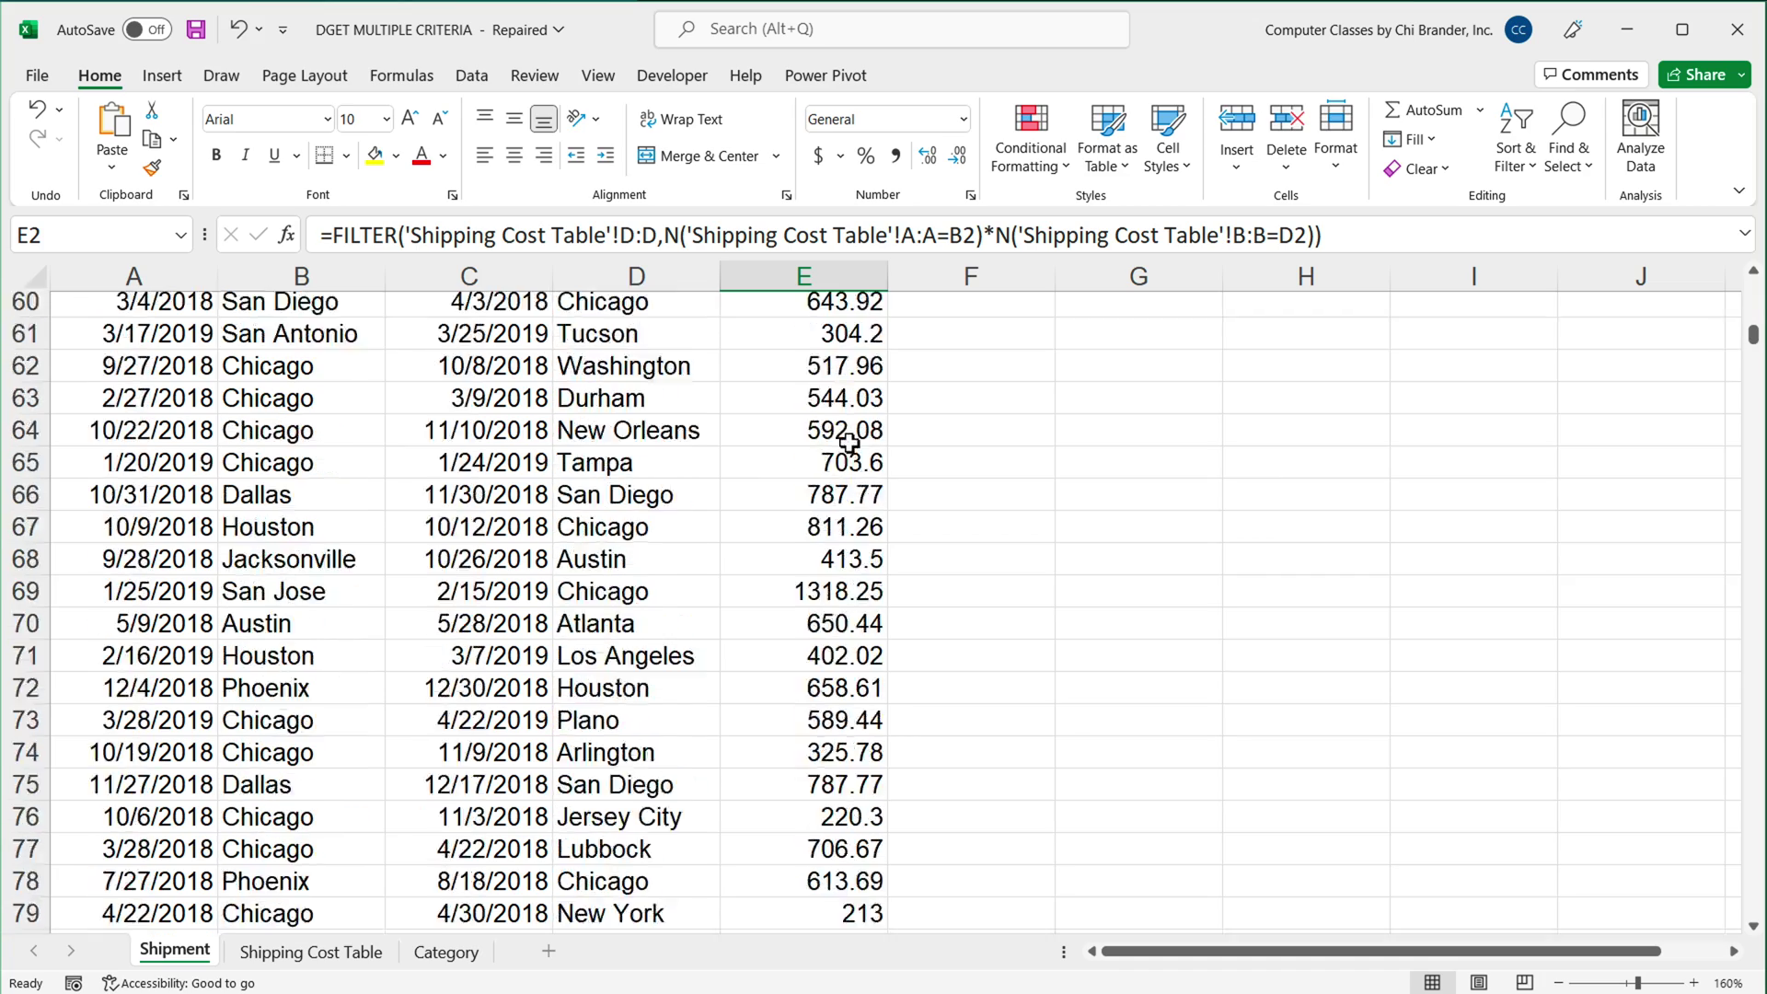
scroll(856, 445, up, 20)
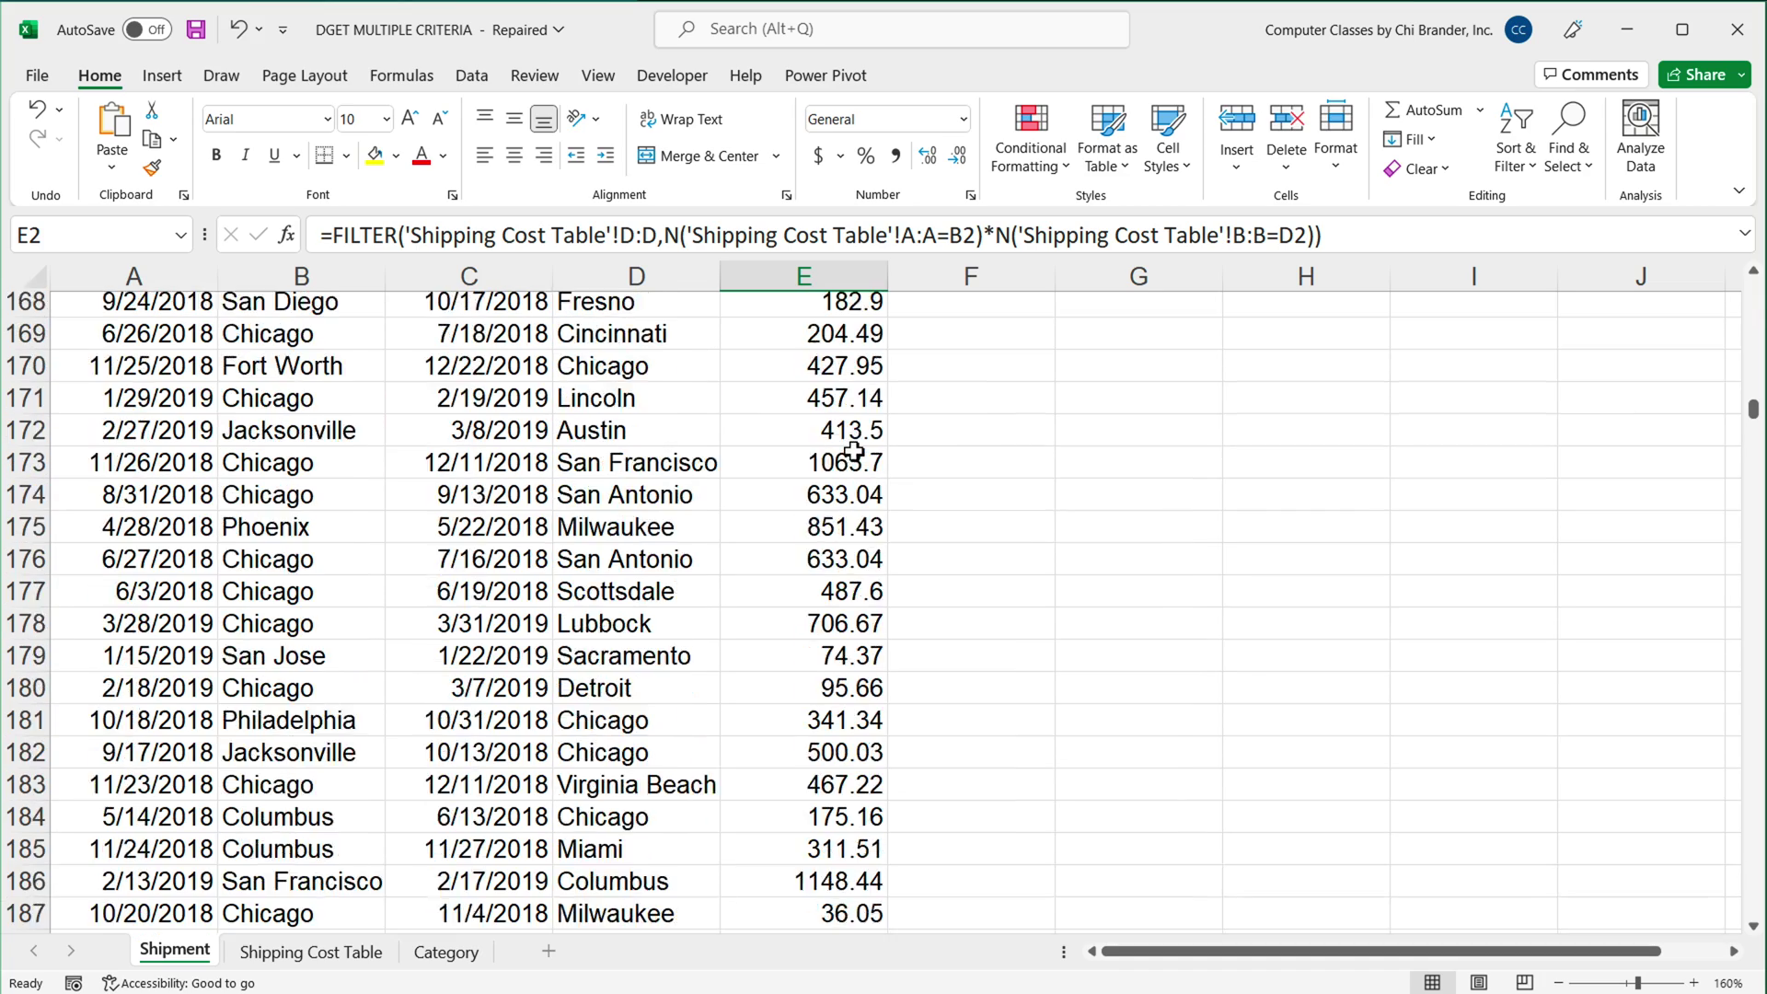
scroll(855, 448, down, 5)
scroll(855, 449, up, 20)
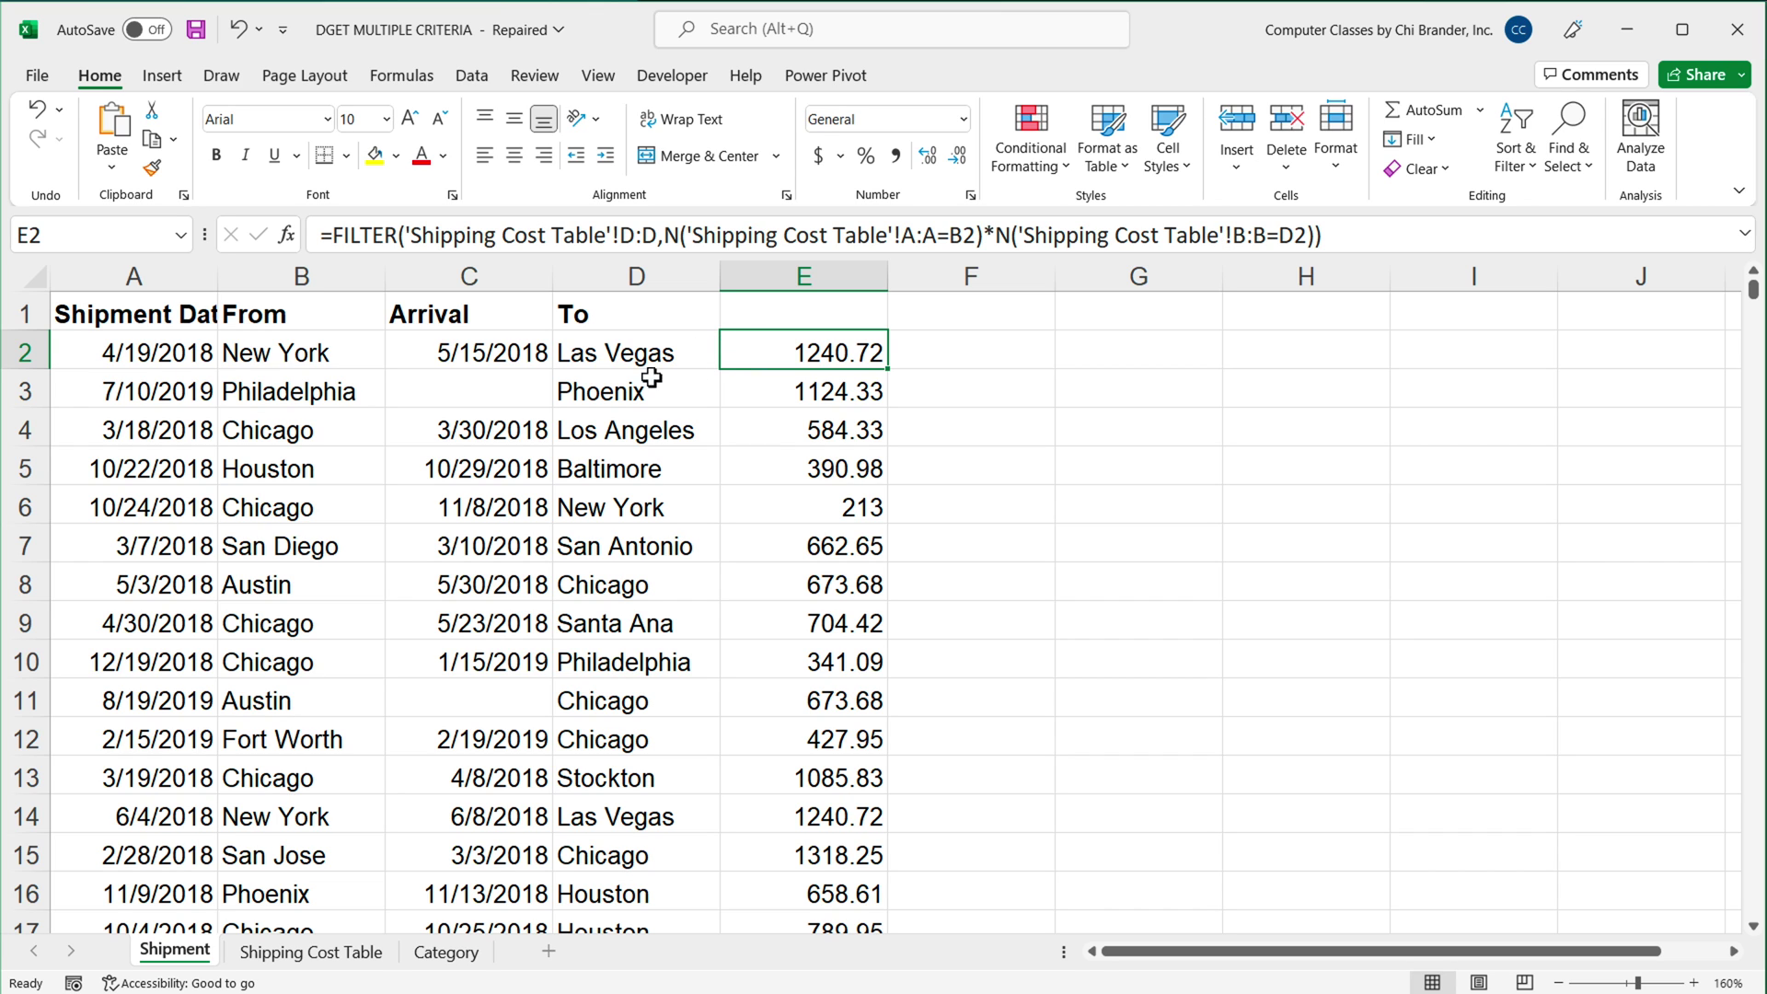
click(292, 357)
drag(291, 357, 690, 359)
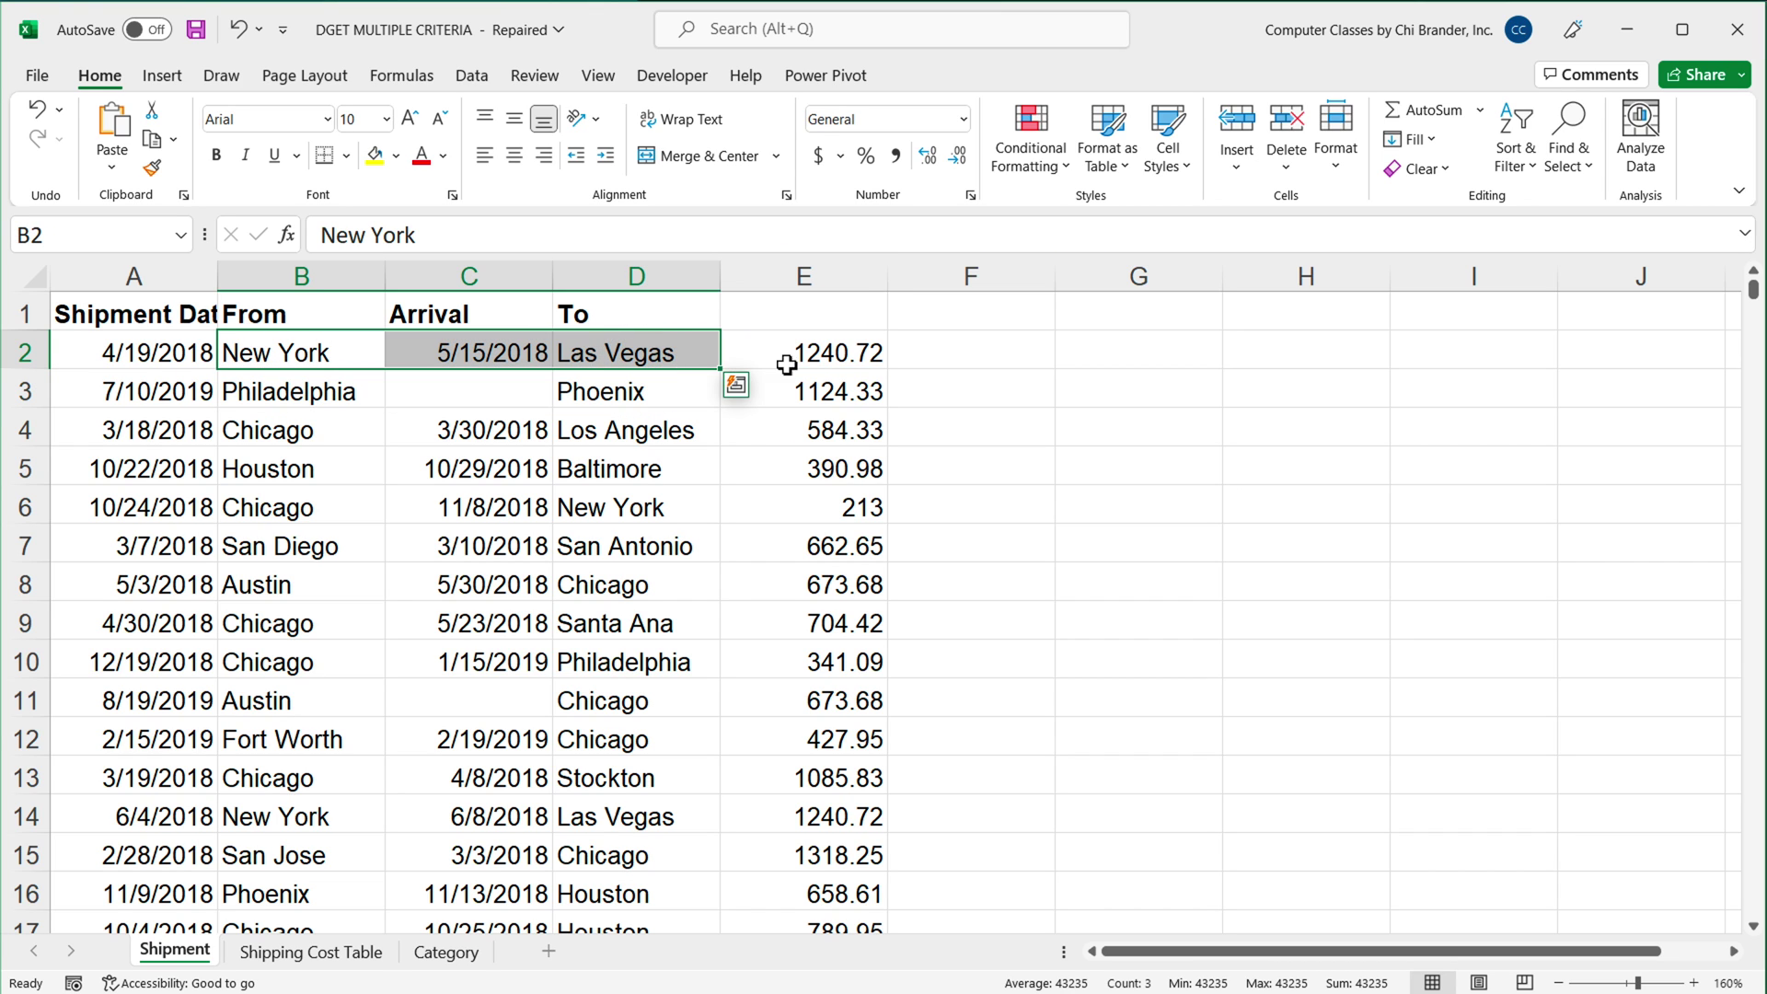
click(820, 353)
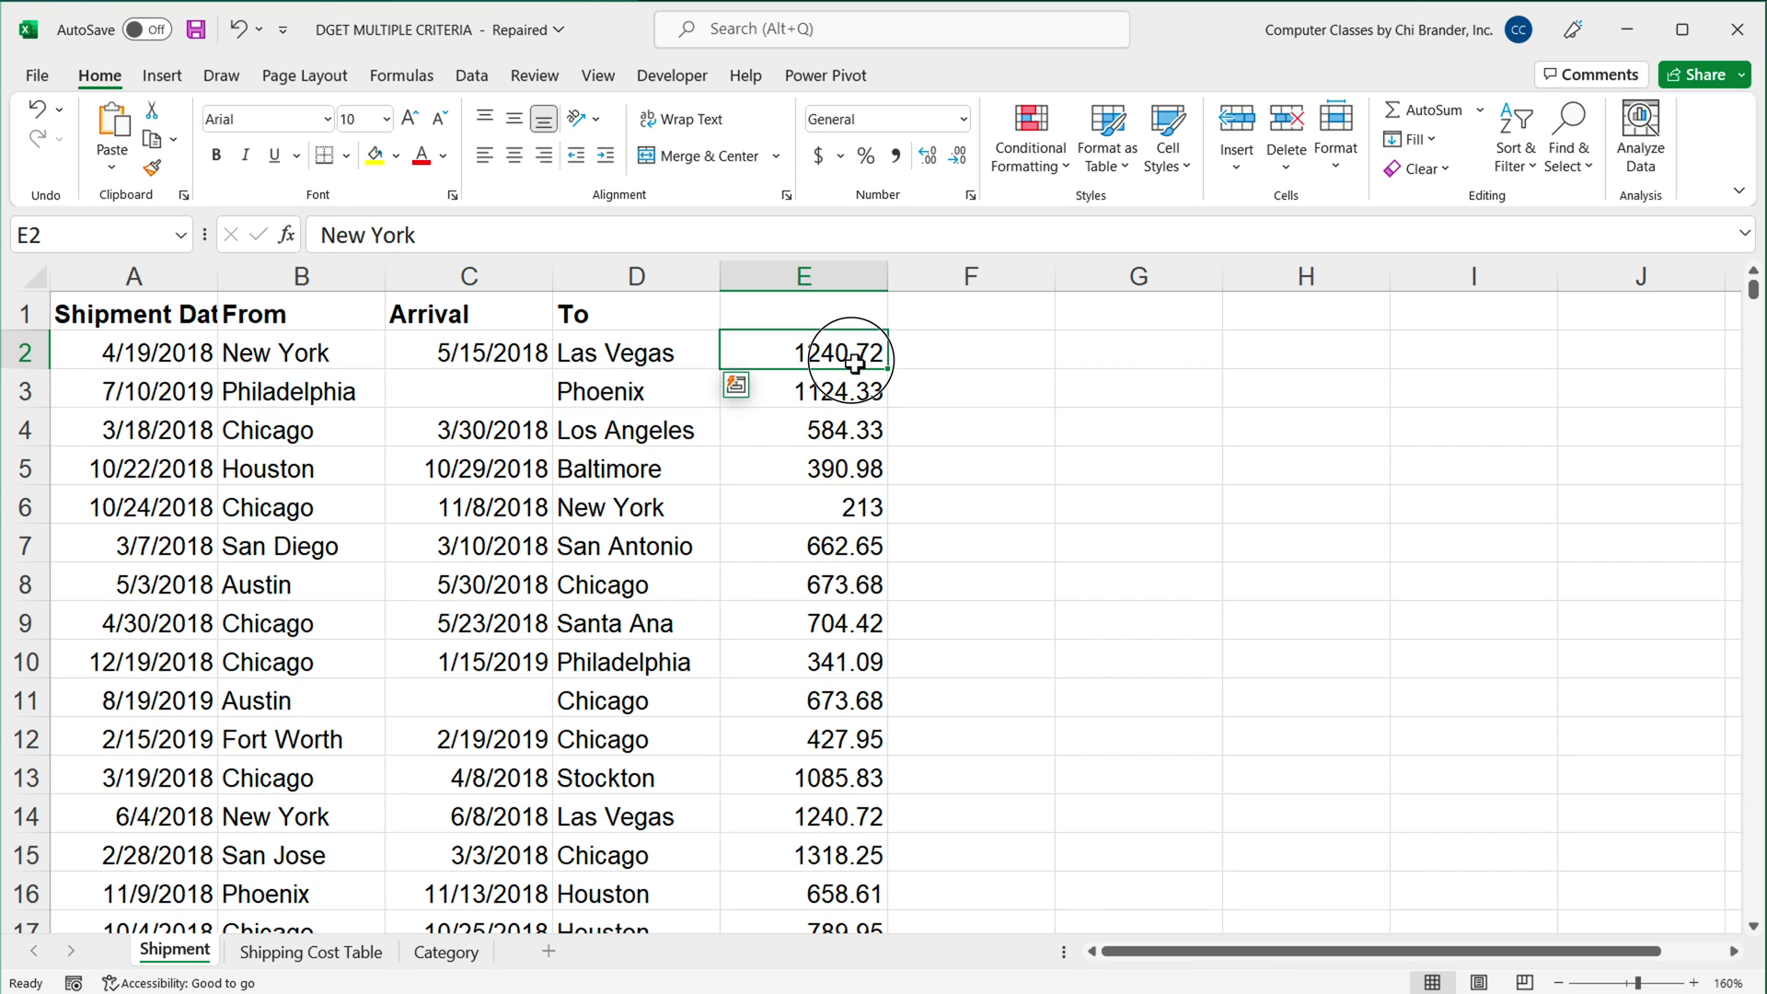
click(331, 394)
click(642, 392)
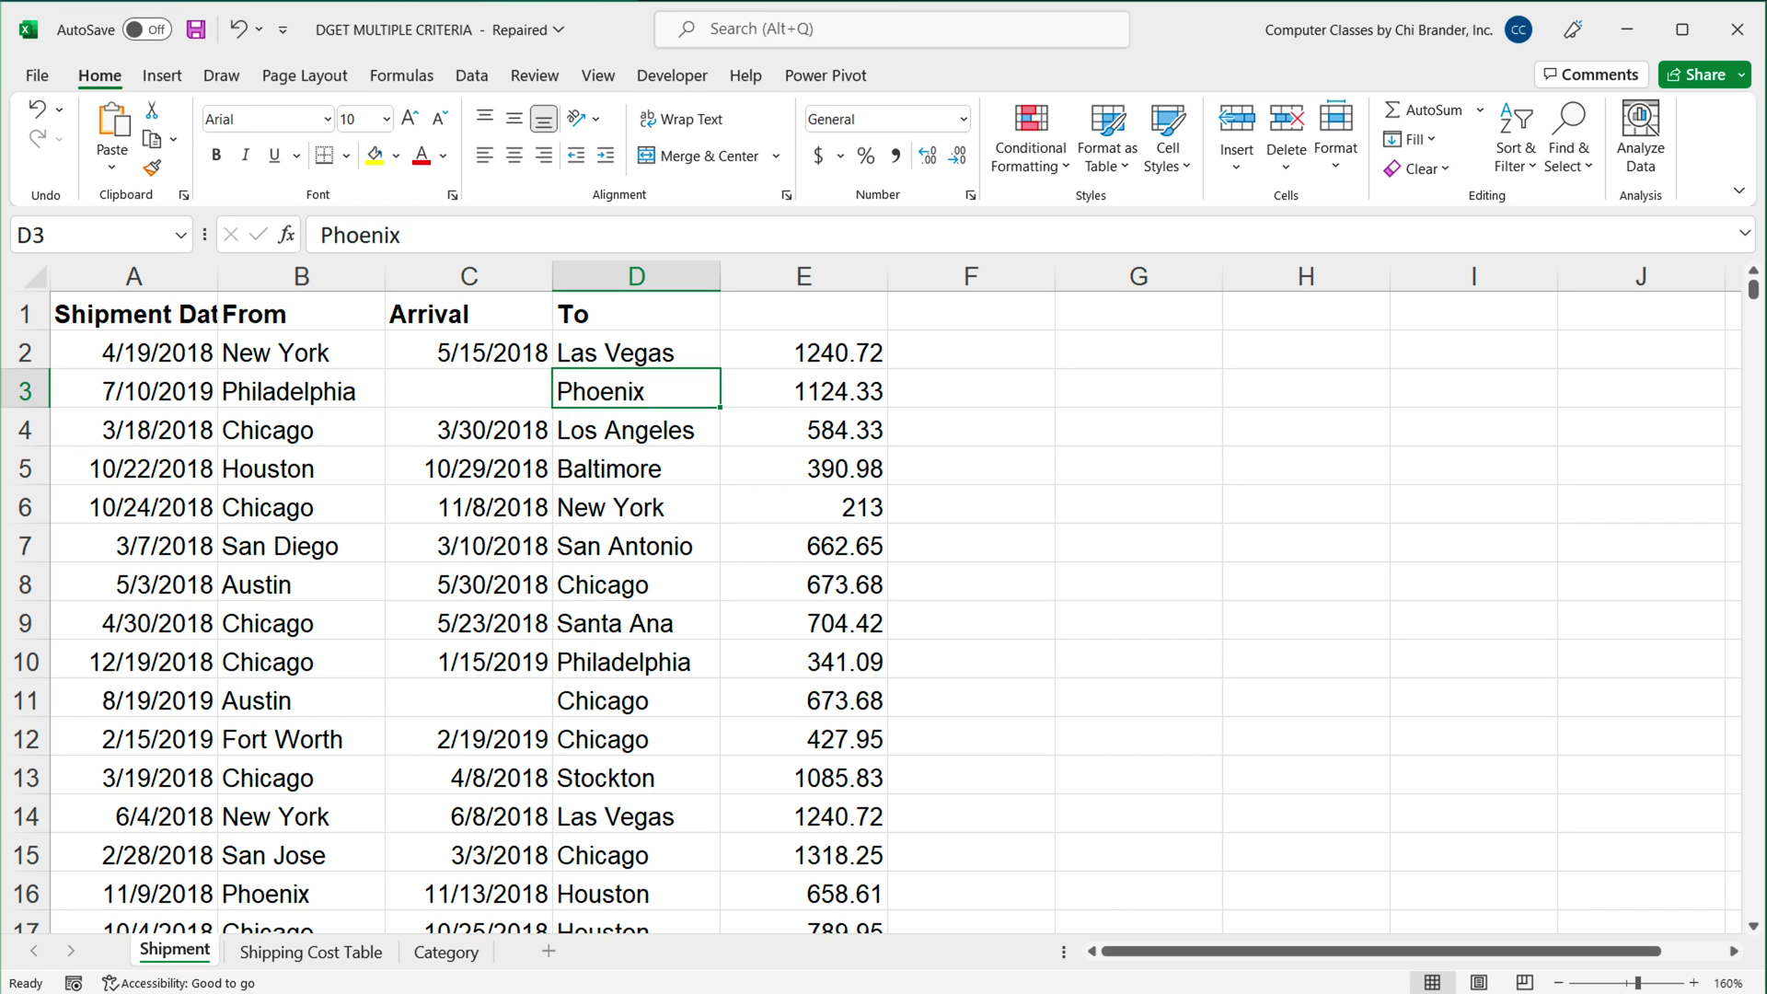
click(334, 954)
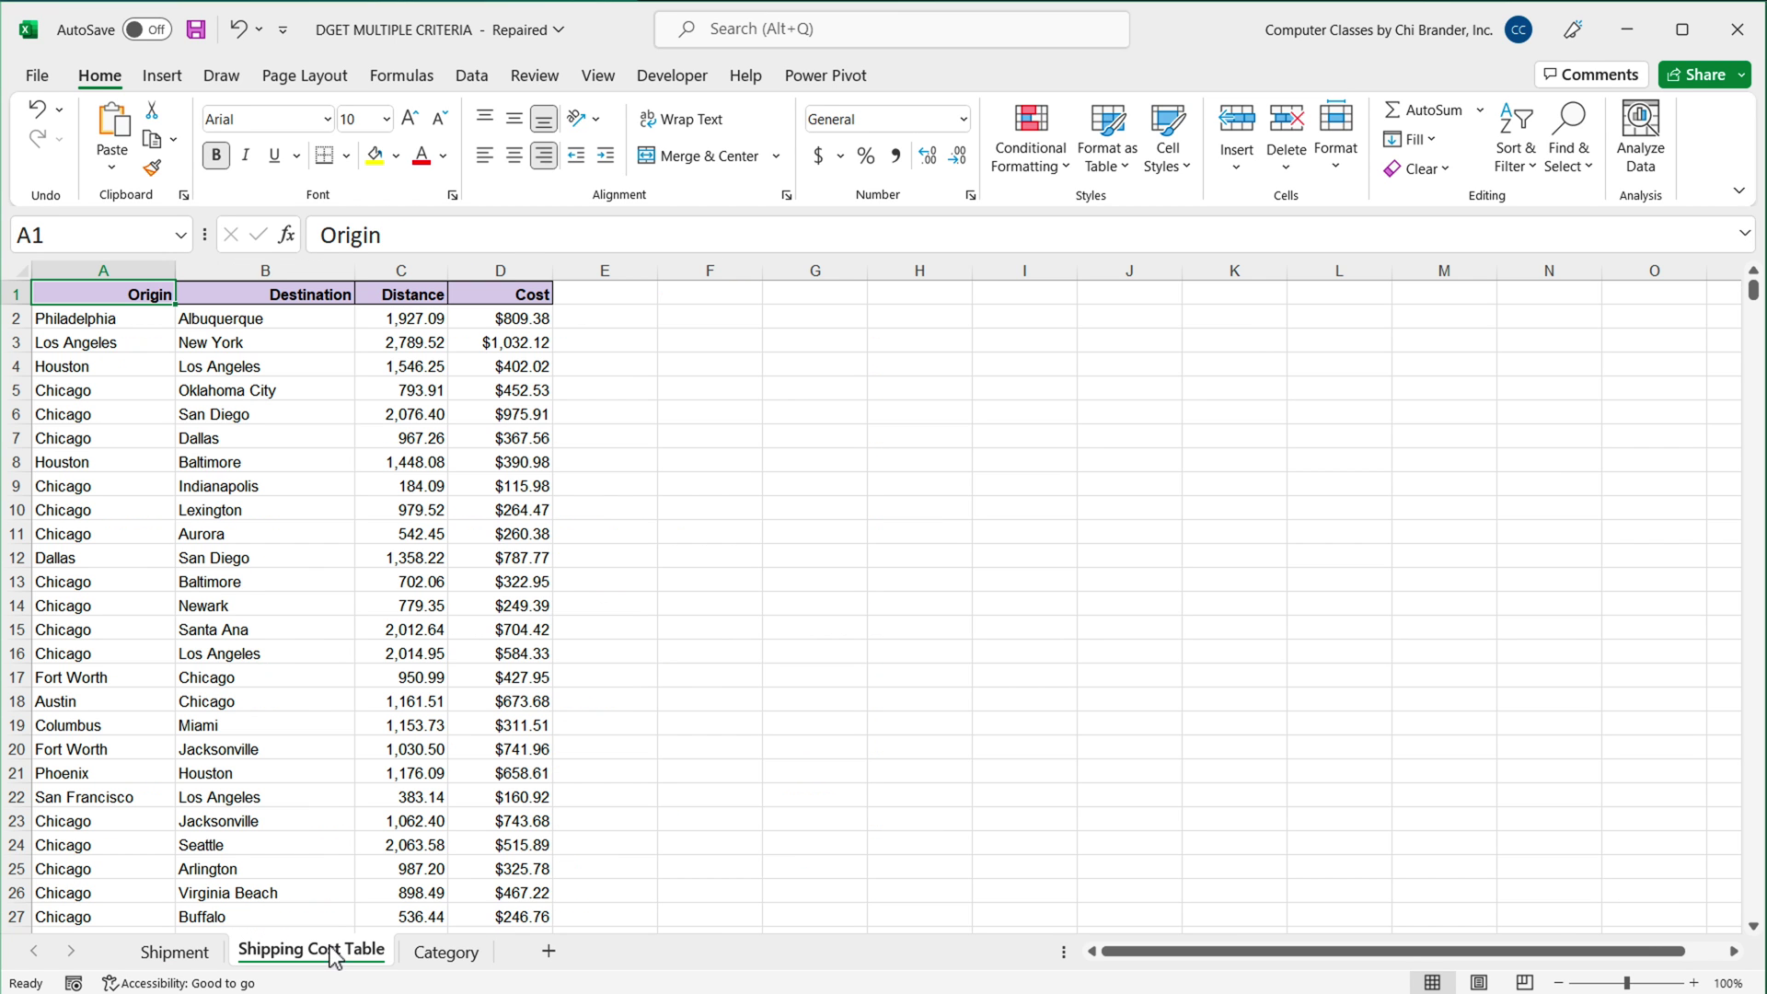
click(109, 322)
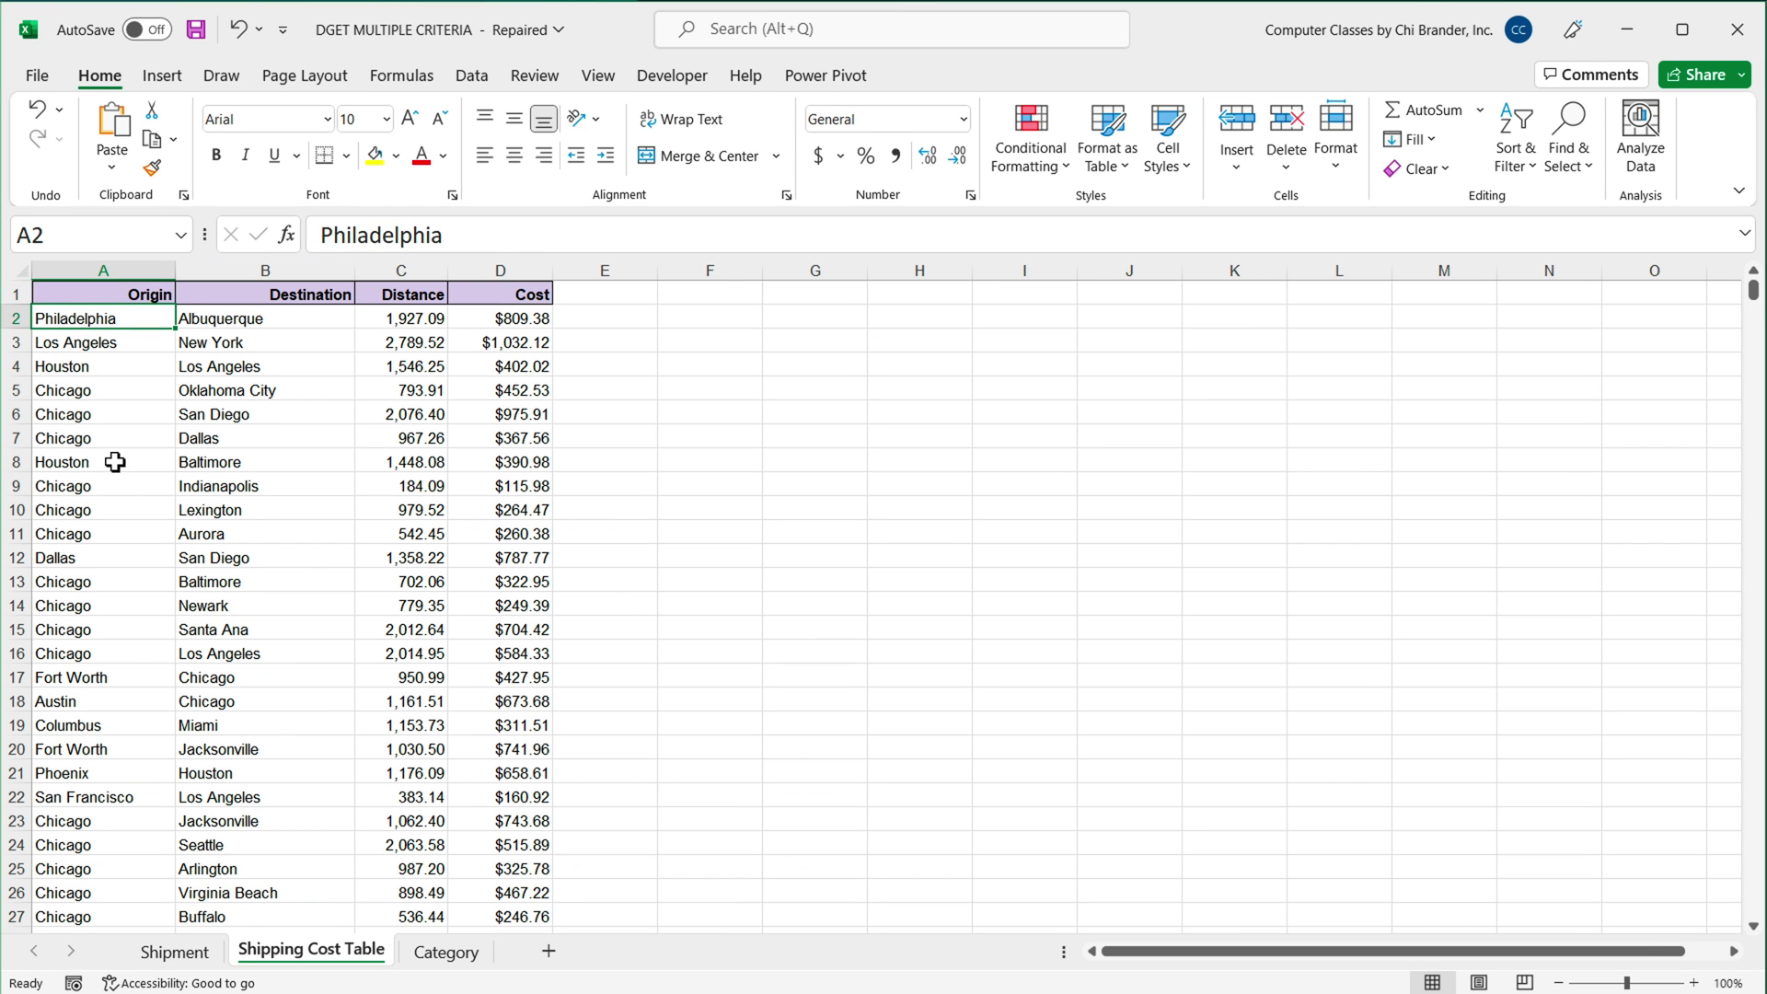
scroll(148, 442, down, 8)
key(ctrl+f)
text(philadelphia)
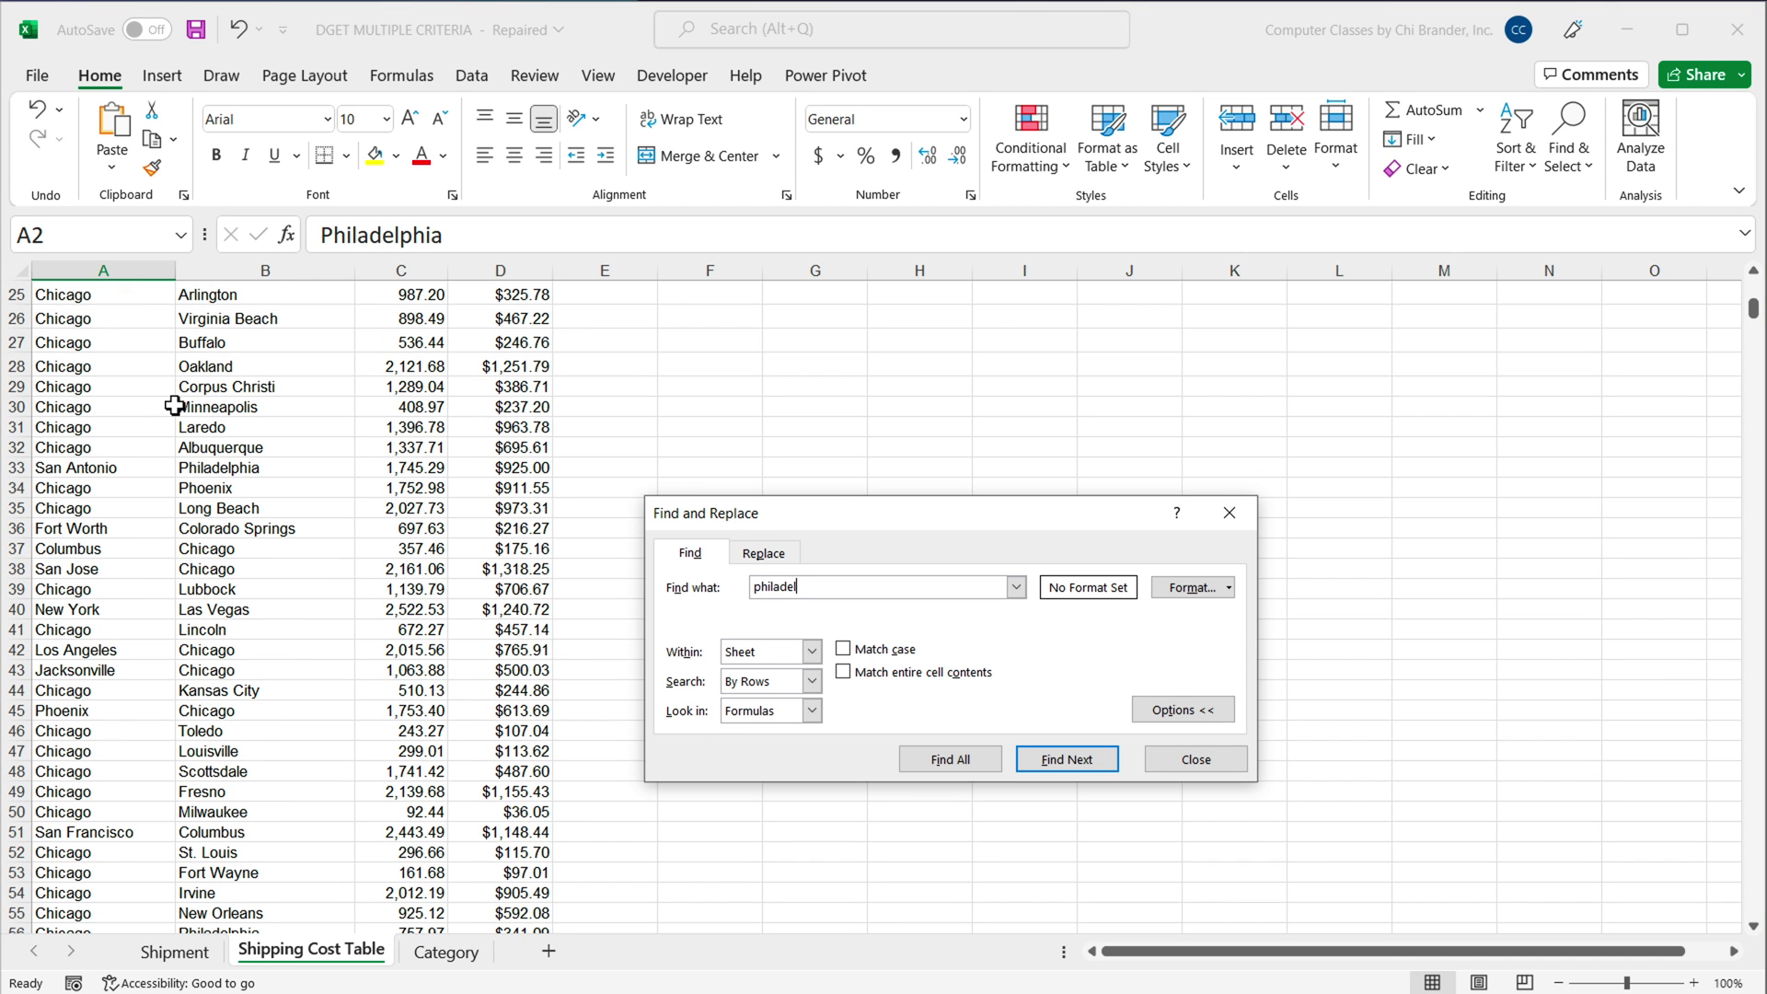
key(Return)
click(1067, 759)
click(1068, 760)
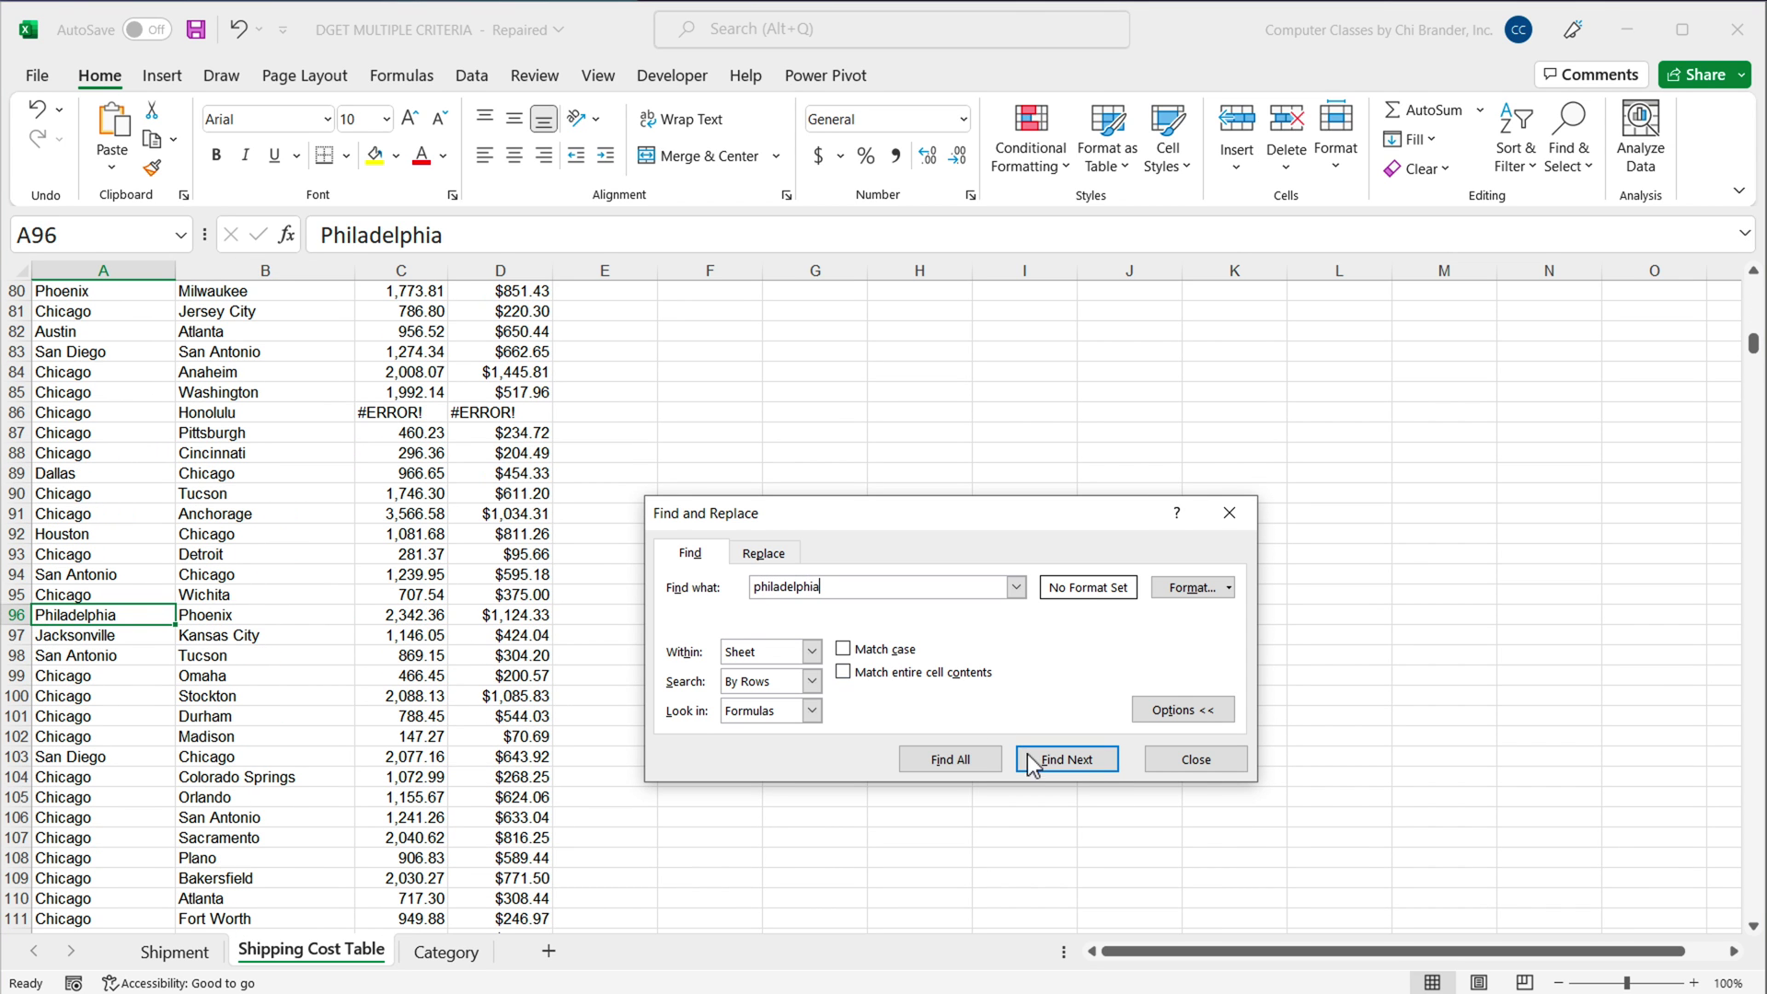
click(1234, 764)
drag(109, 616, 552, 620)
click(494, 623)
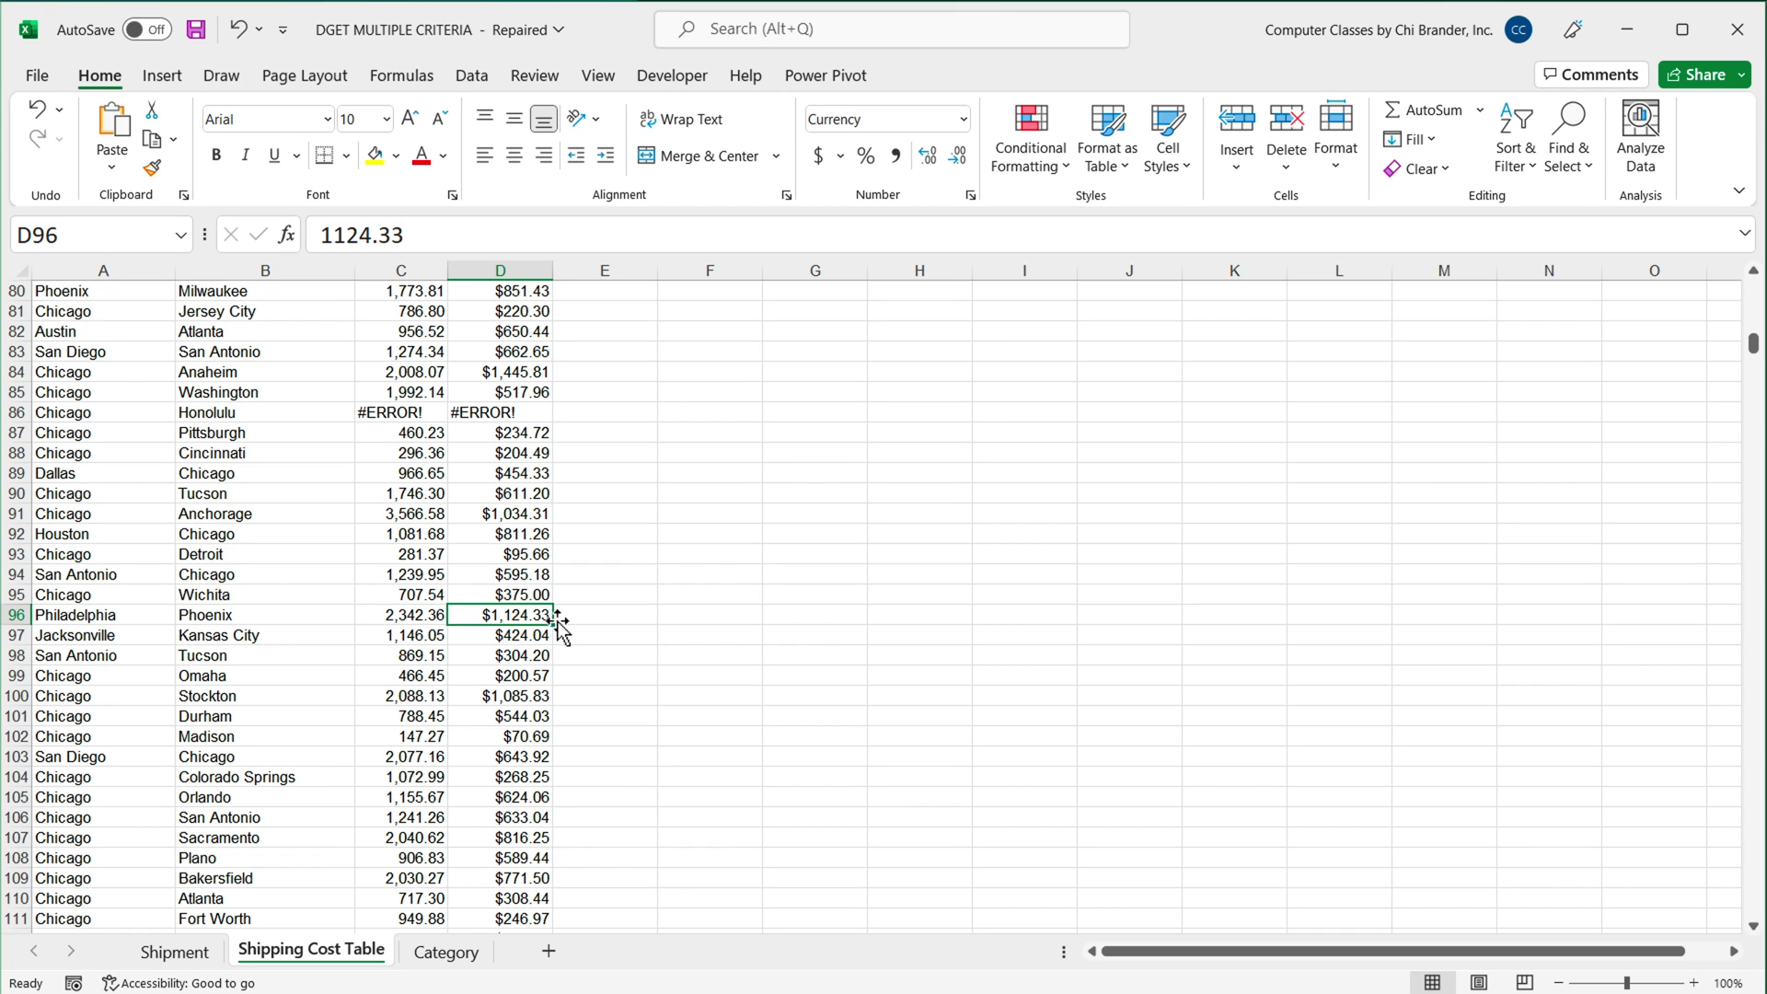
click(170, 952)
click(882, 393)
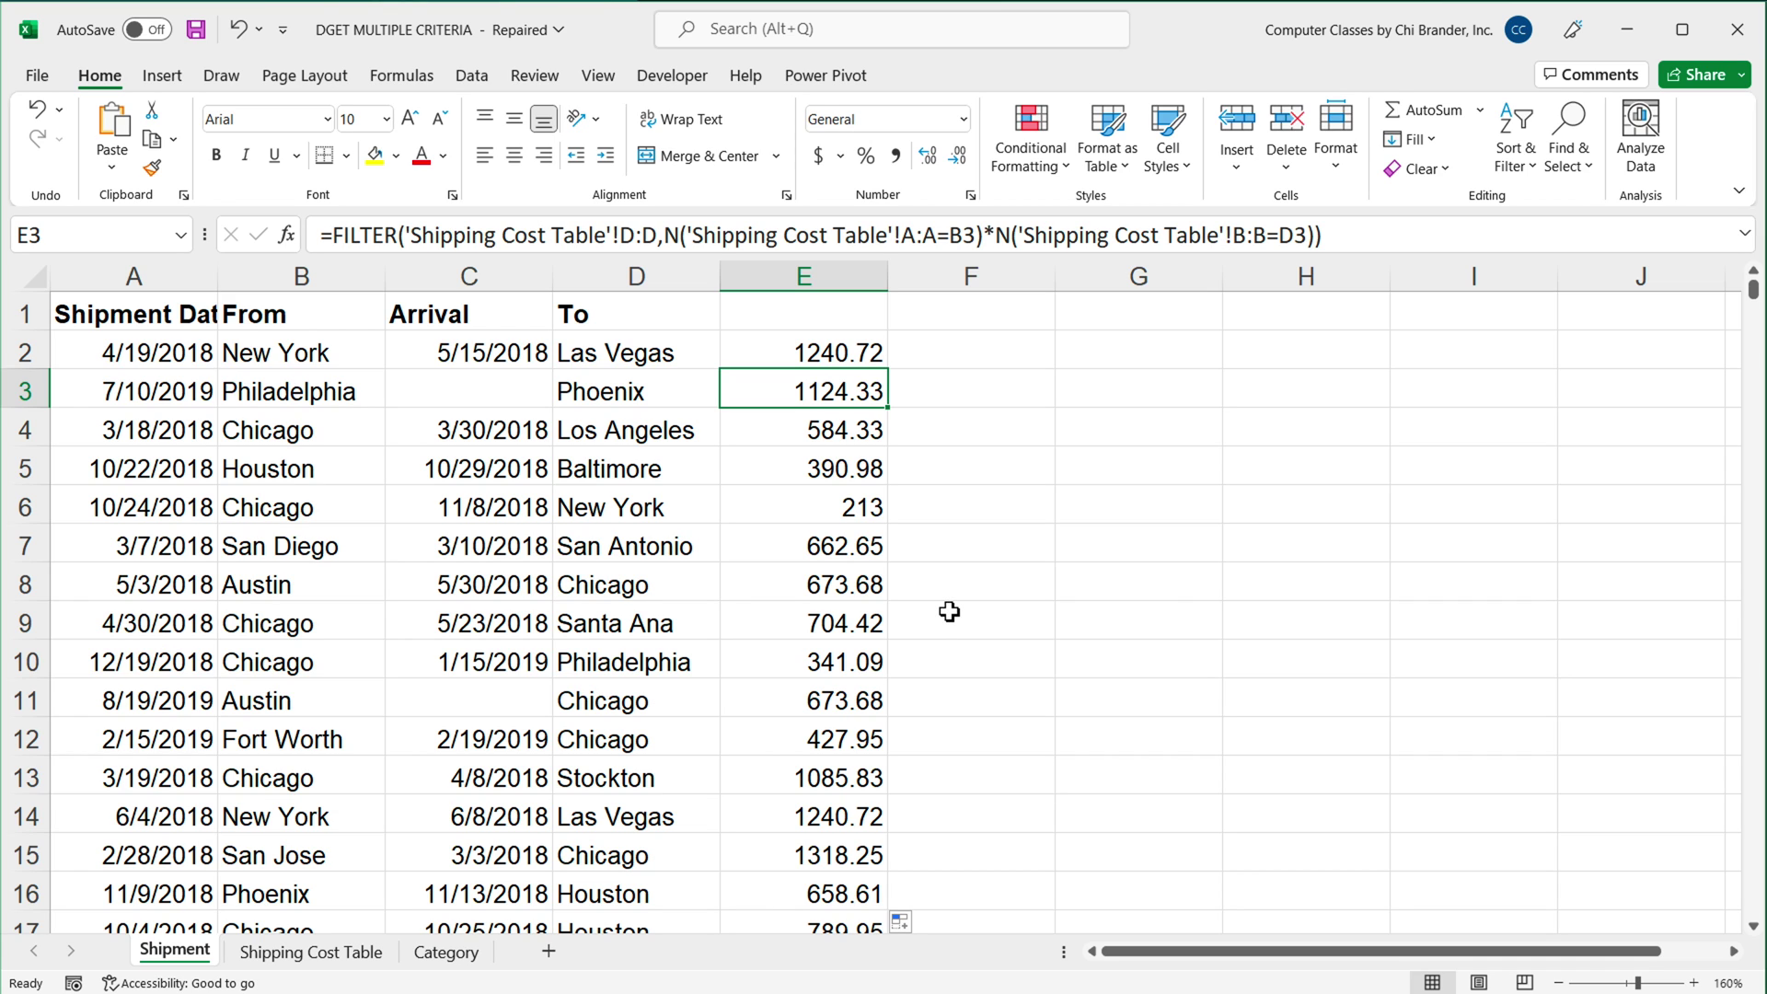
click(864, 358)
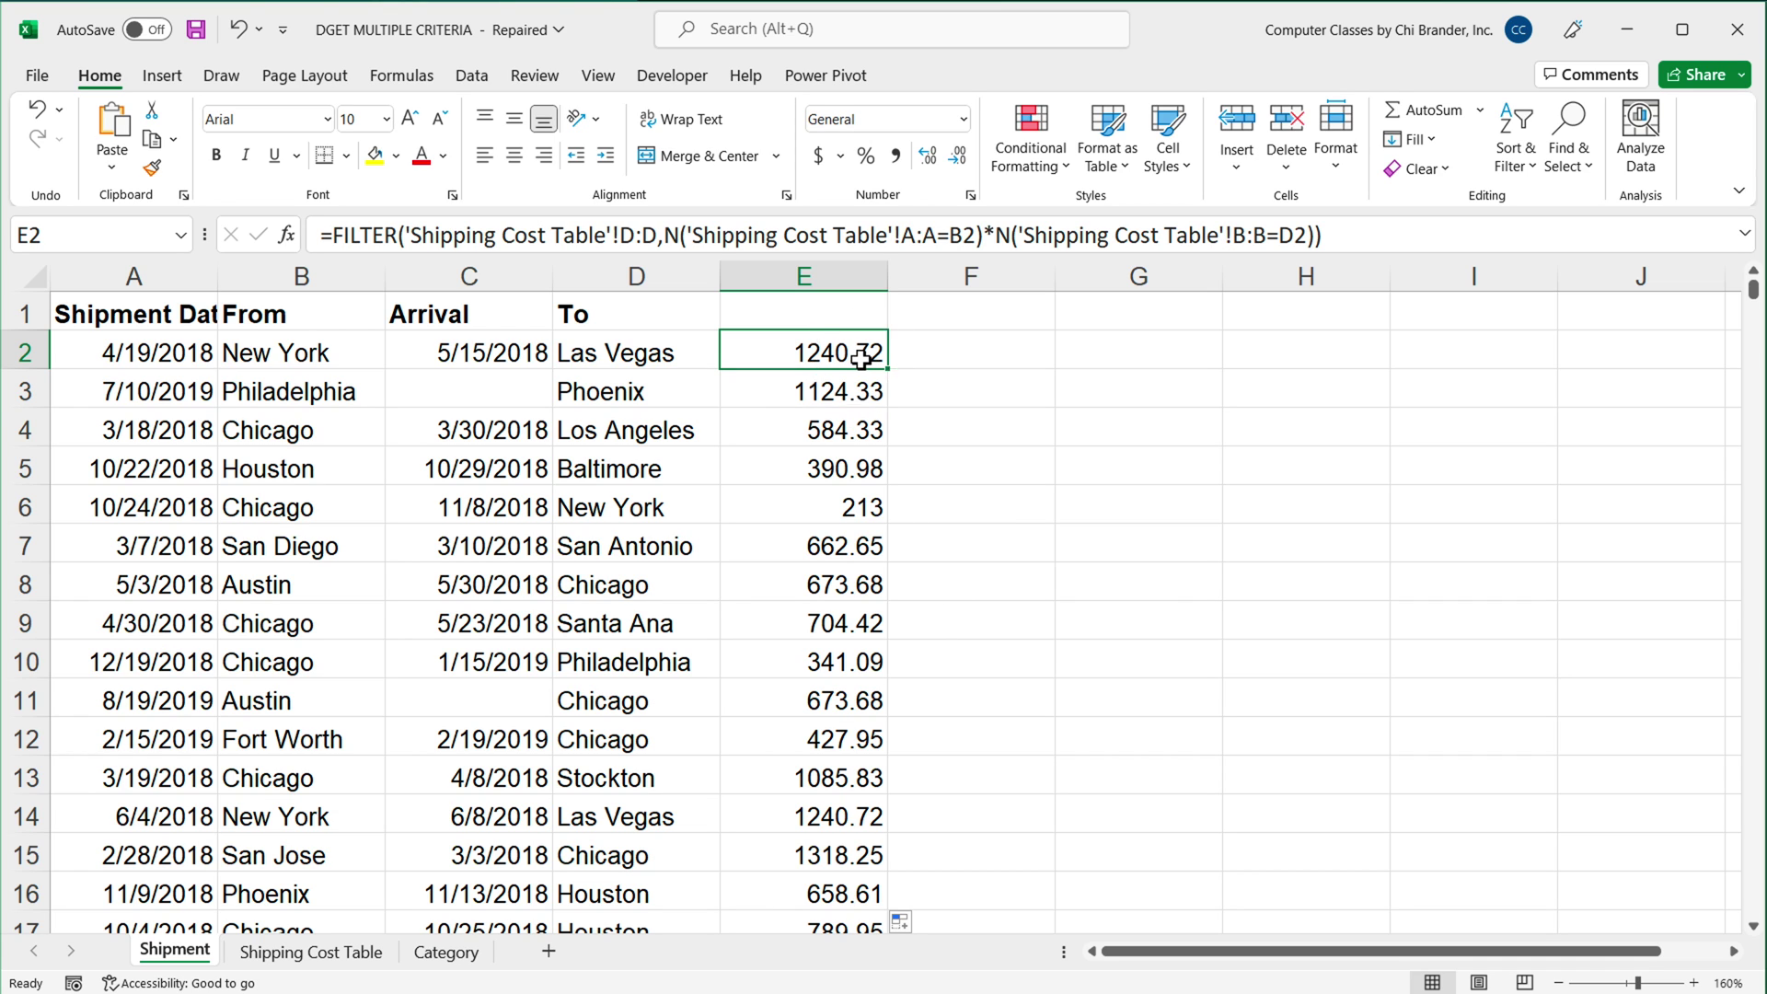
double_click(861, 358)
drag(725, 354, 912, 383)
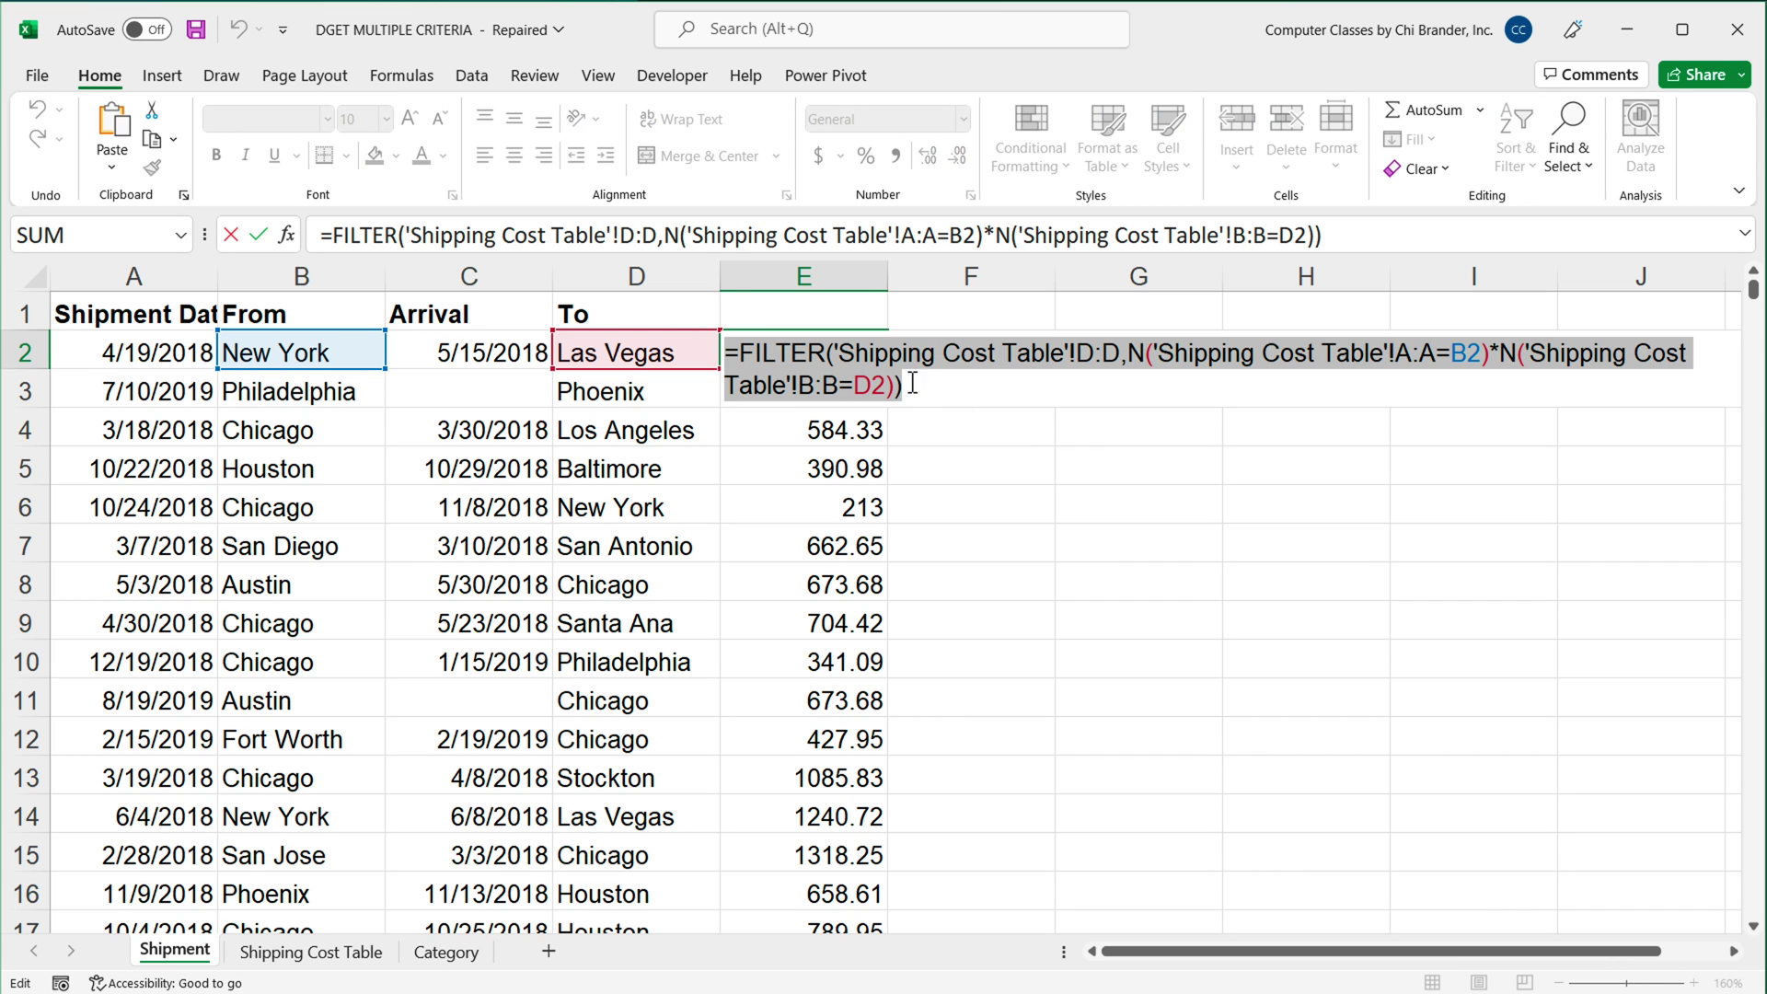
right_click(831, 364)
click(883, 416)
key(Escape)
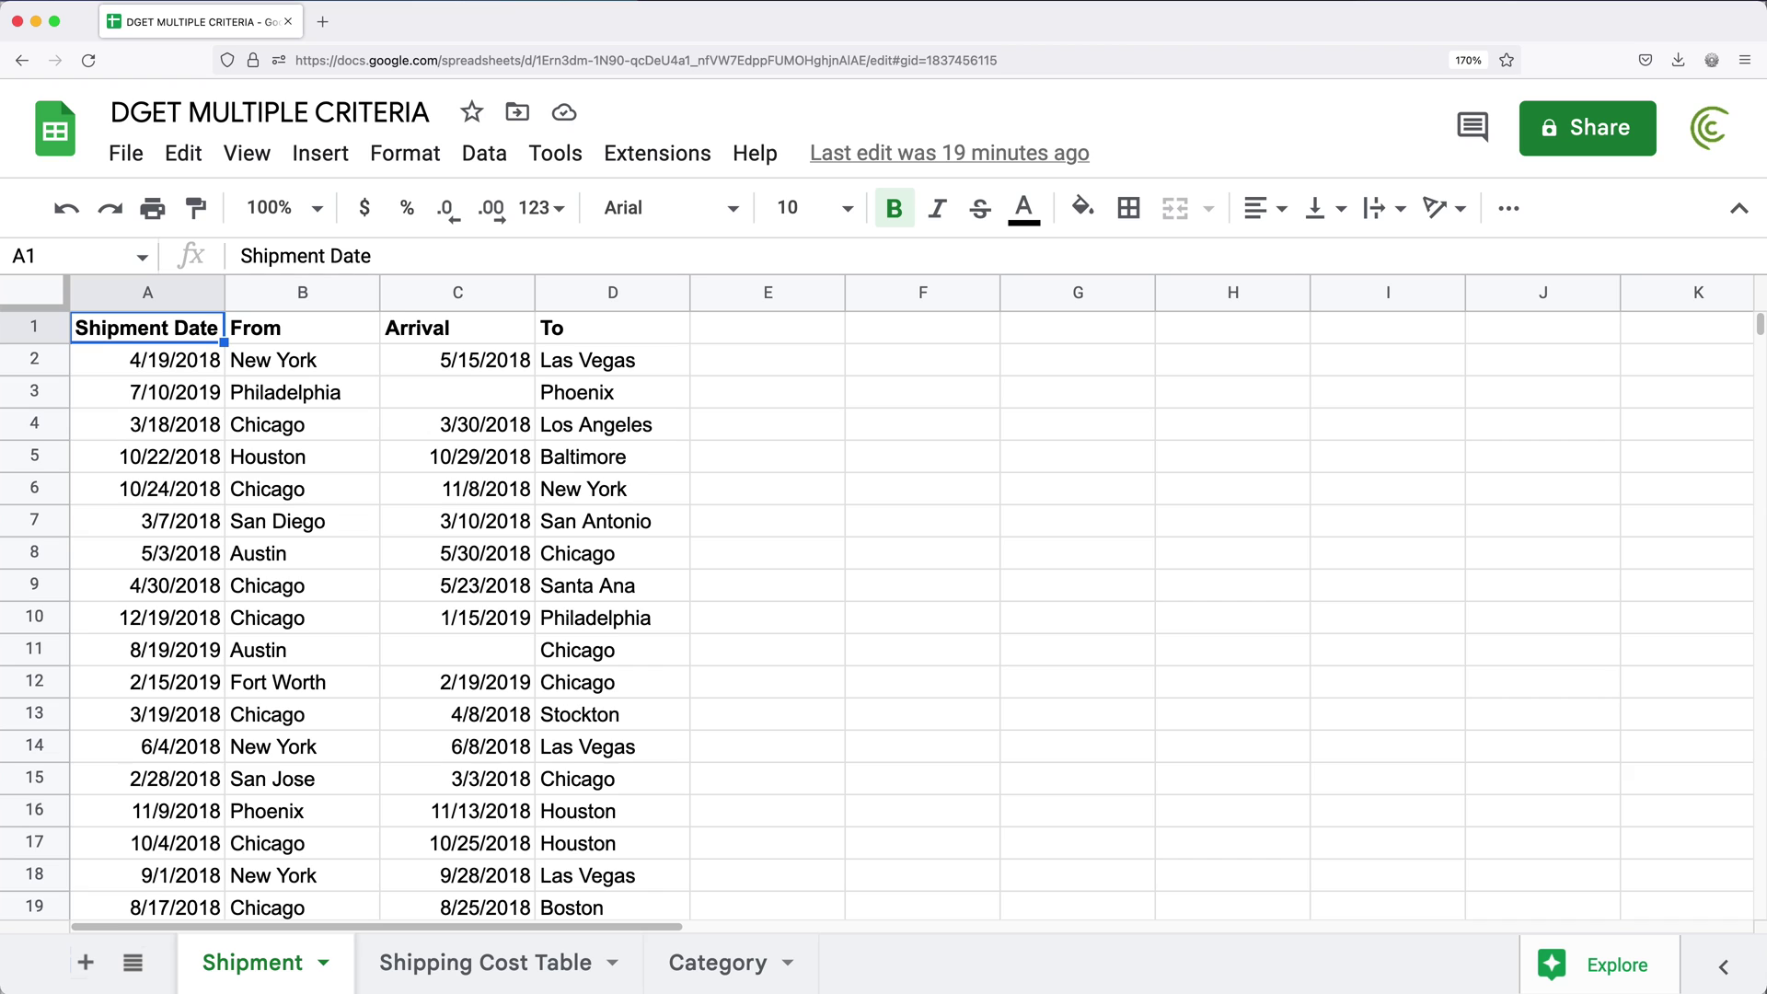
Paste the two-criteria FILTER formula into E2 ($1,240.72) and fill it down column E
click(746, 365)
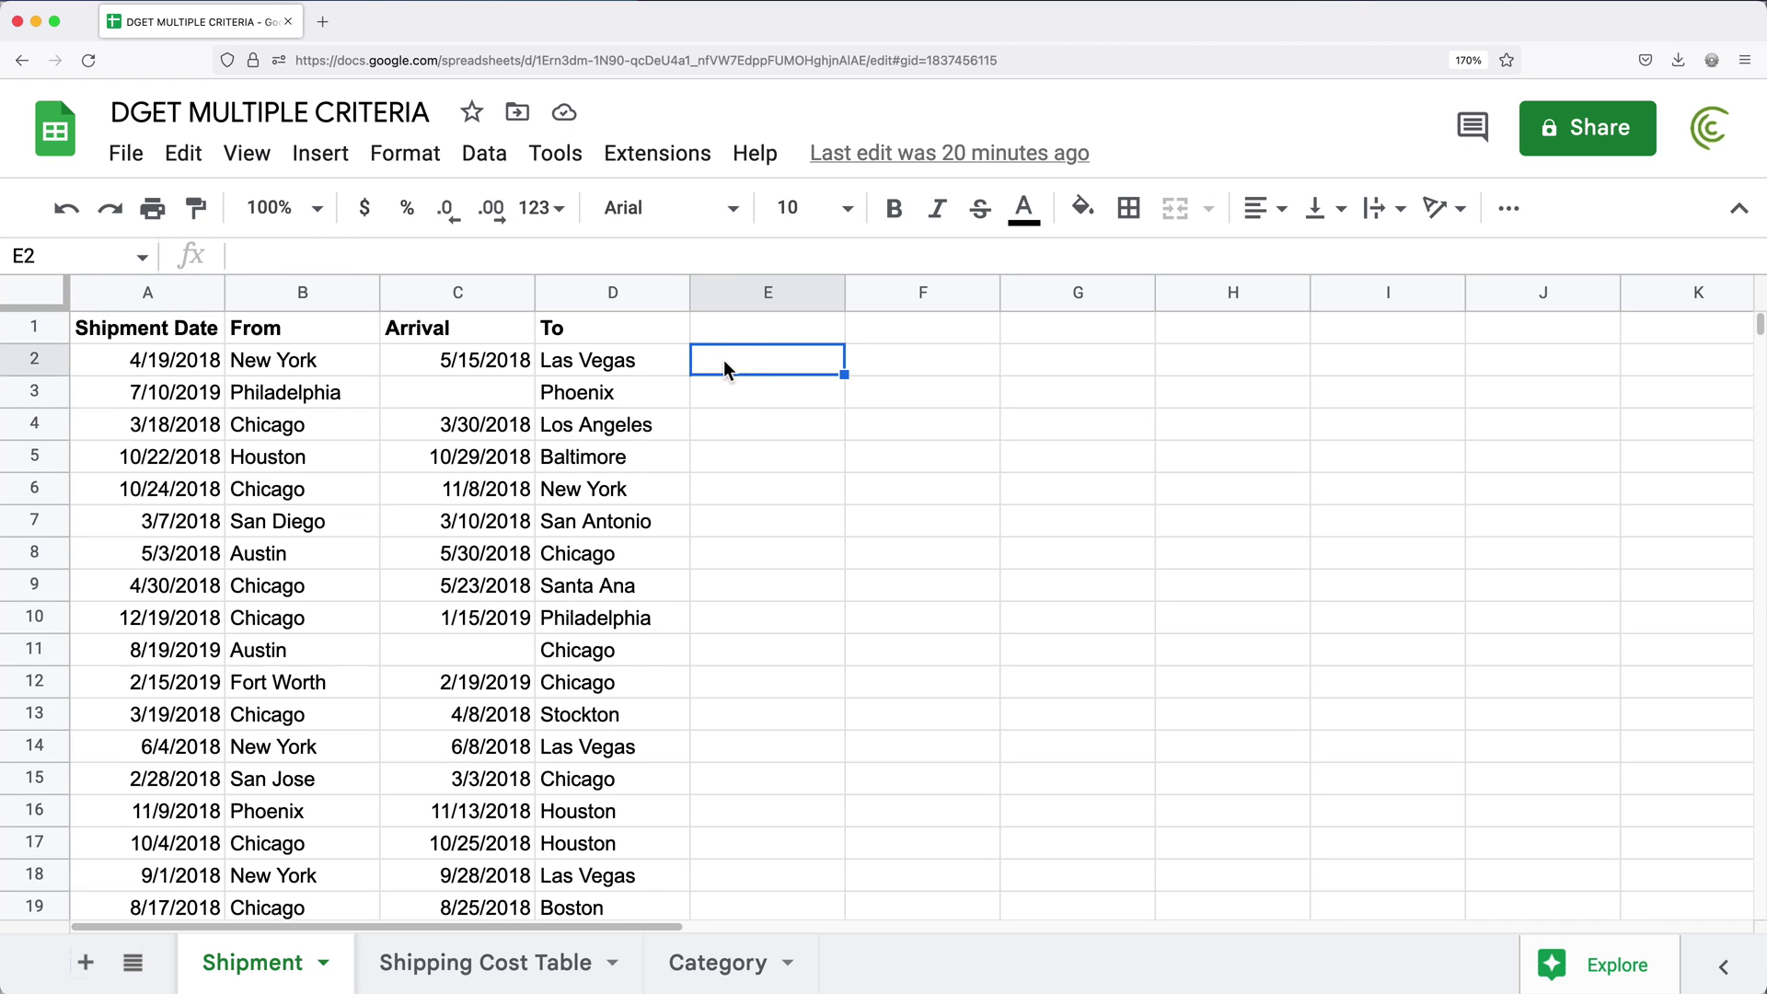
double_click(724, 361)
key(super+v)
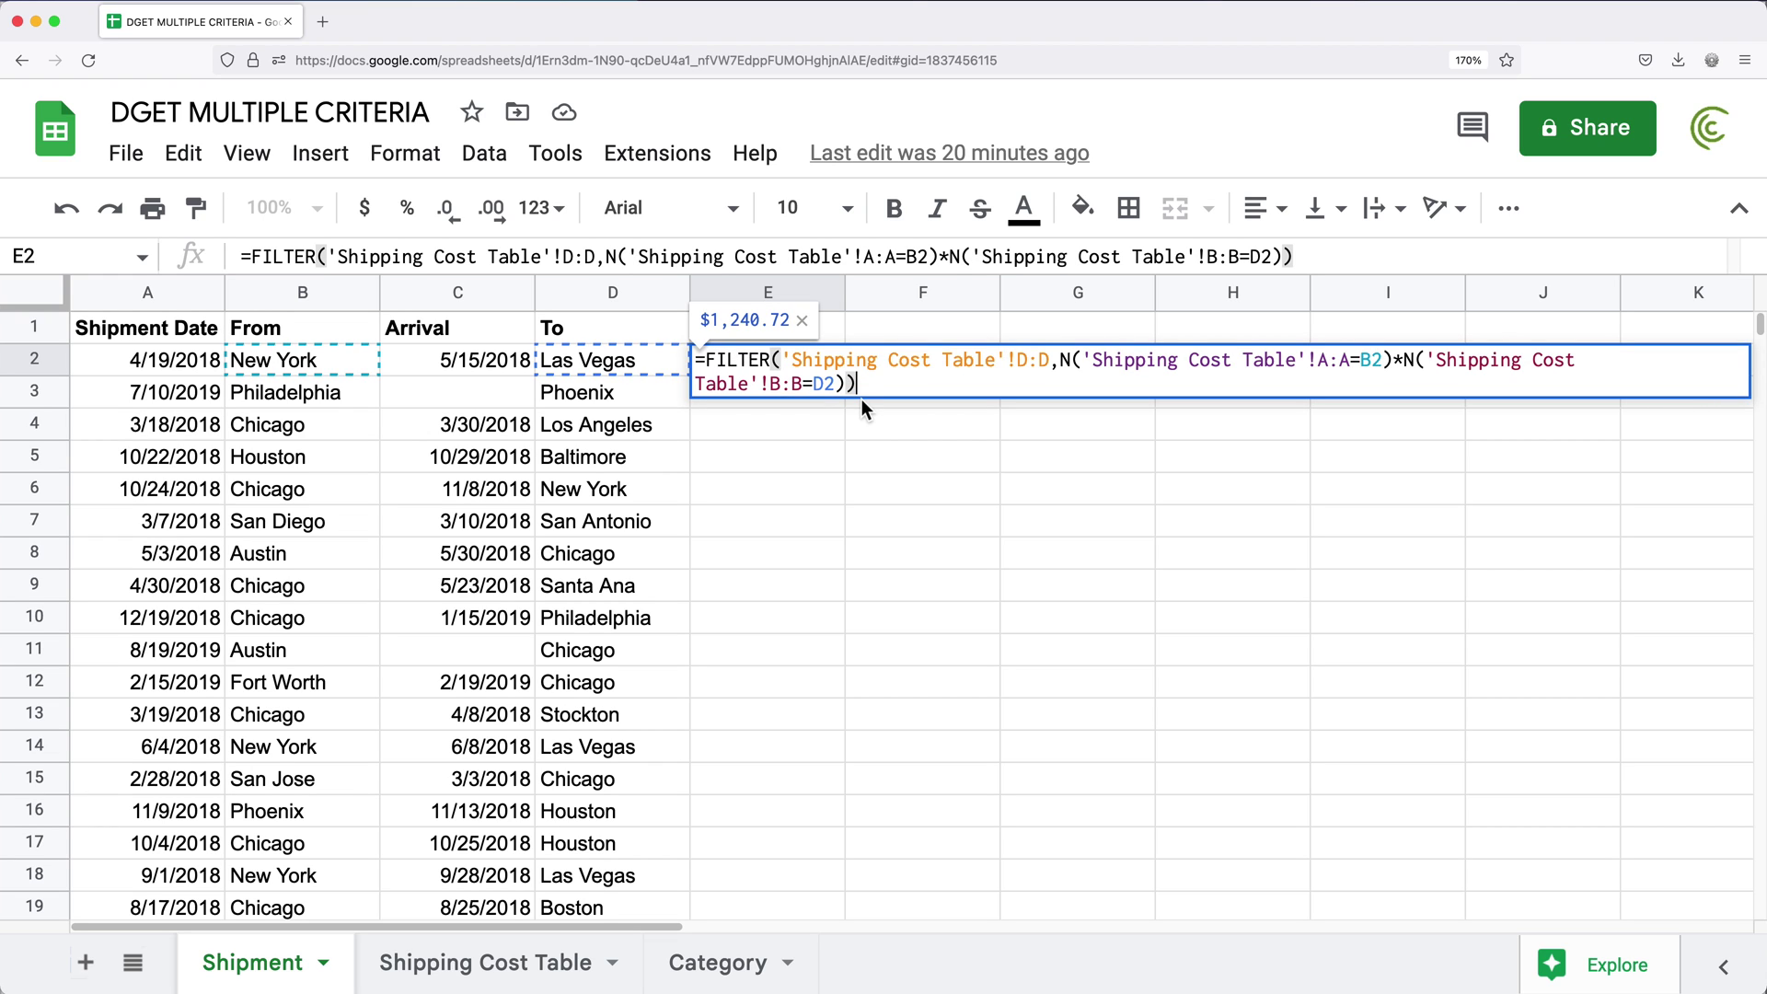
key(Return)
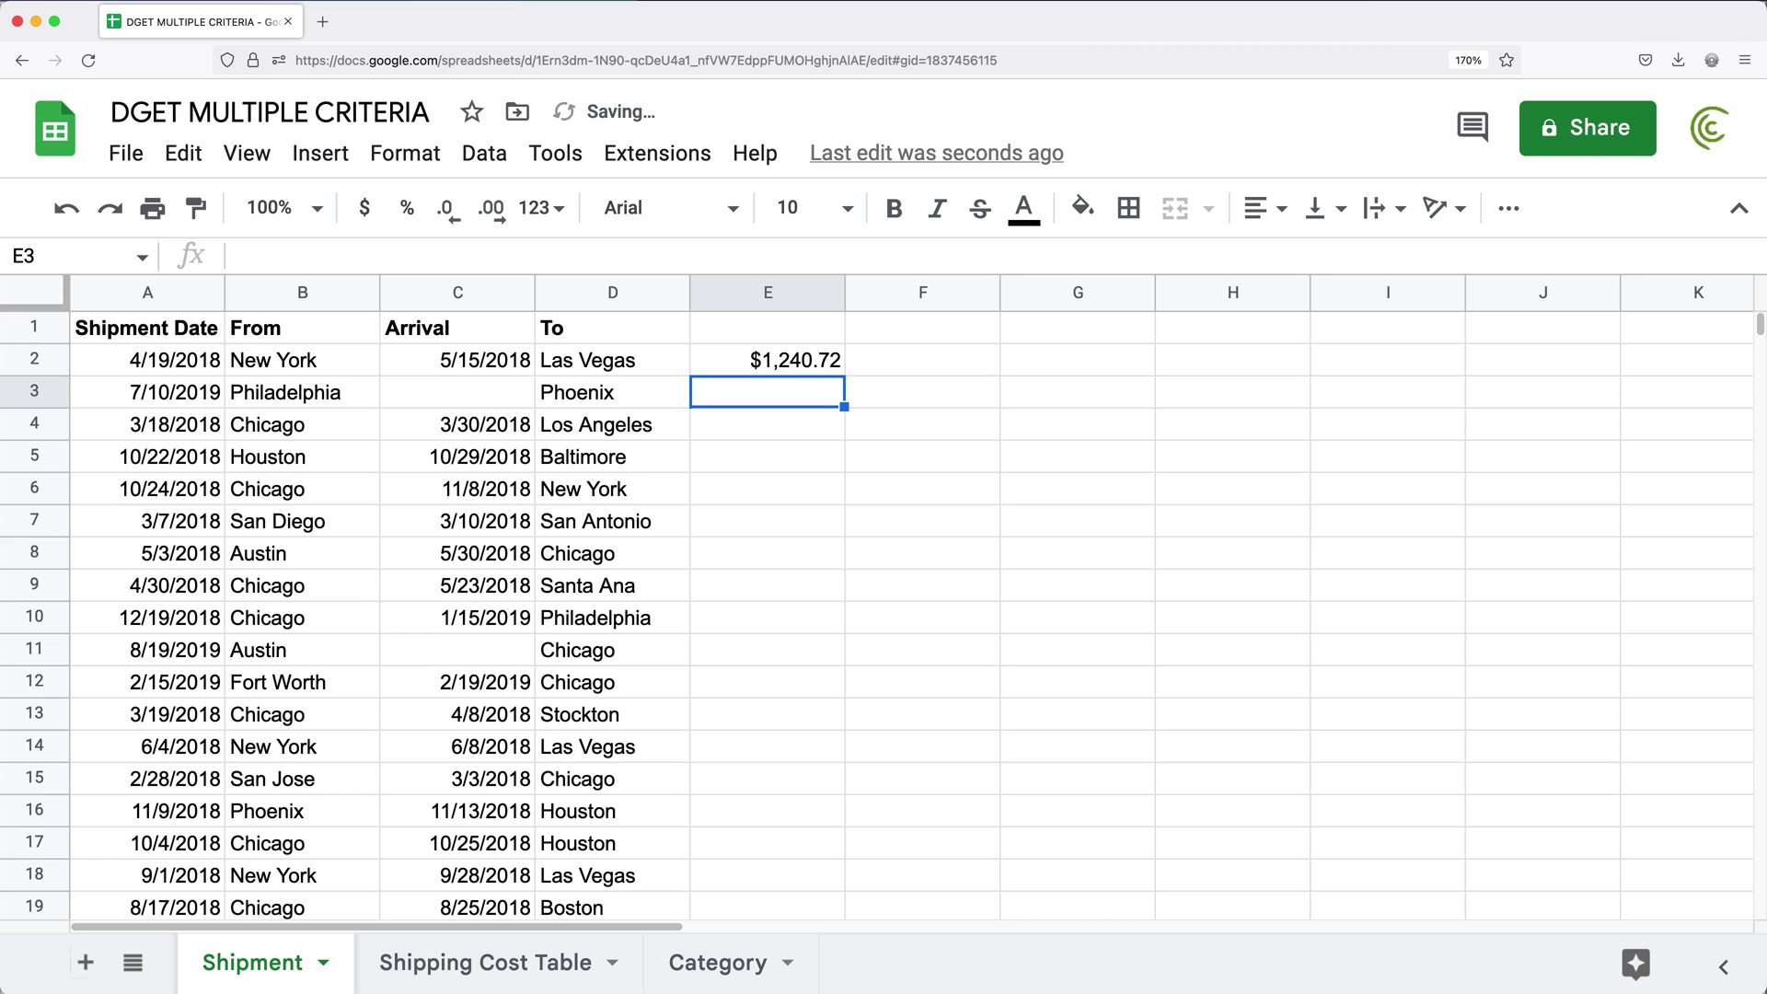
click(833, 363)
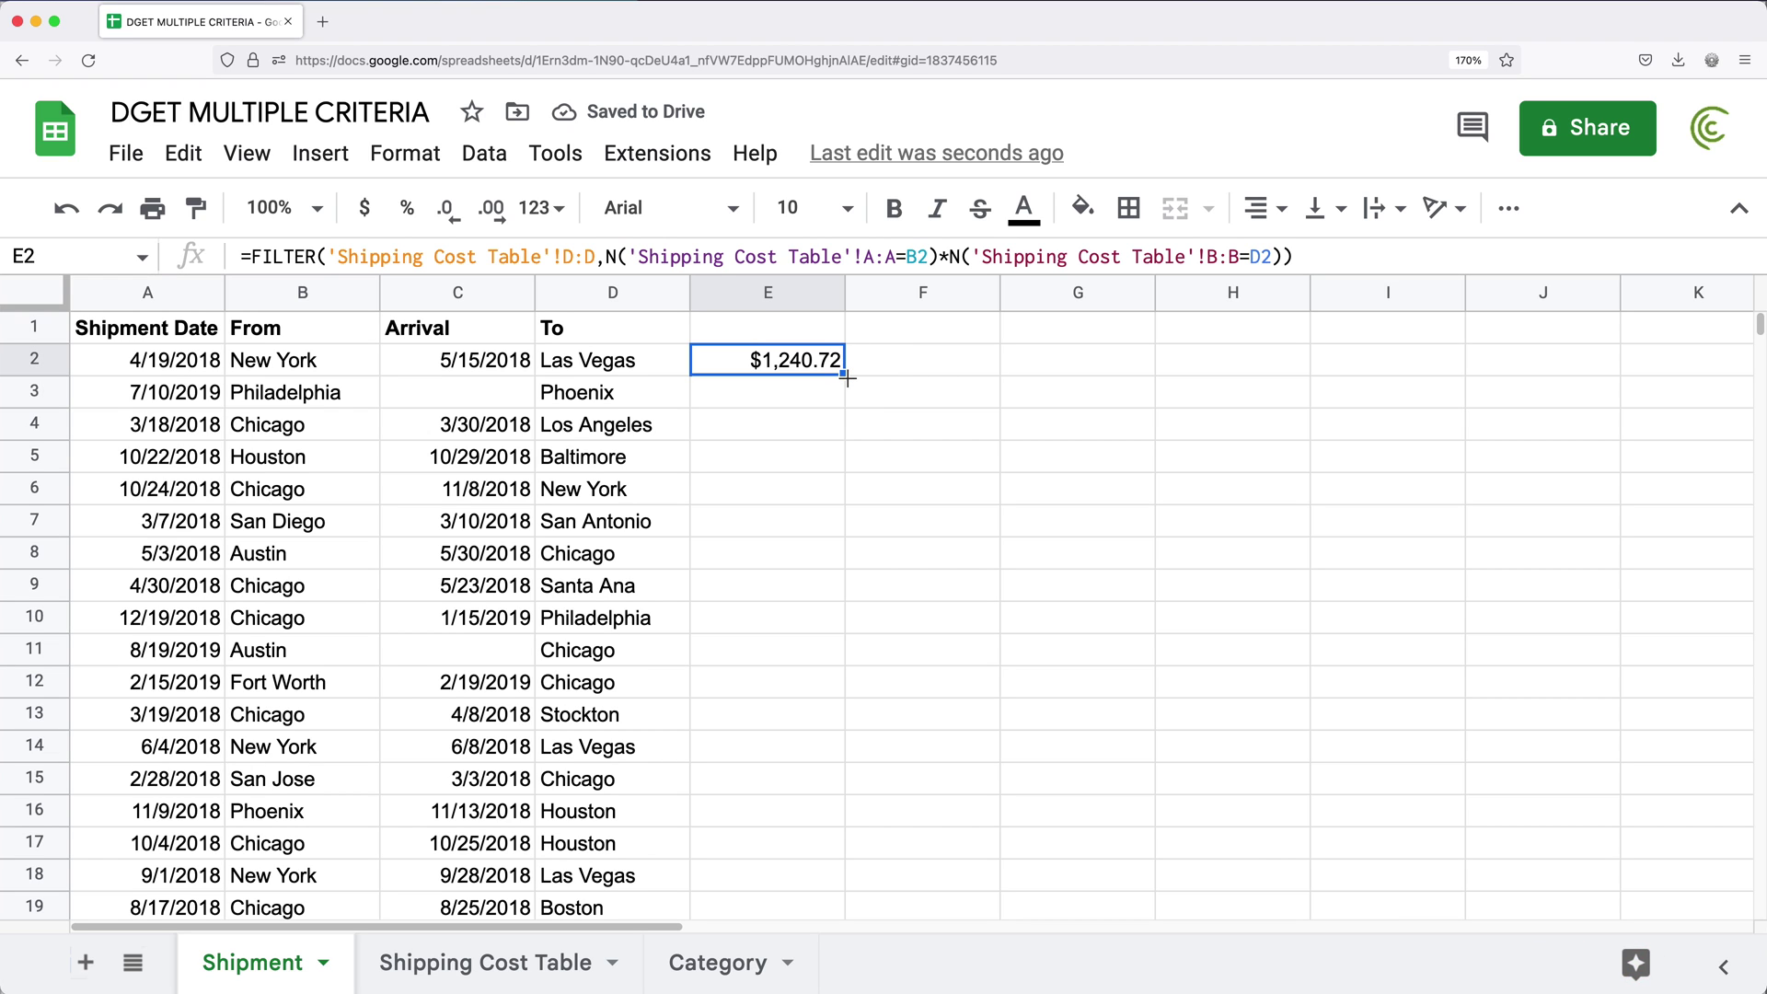
double_click(849, 385)
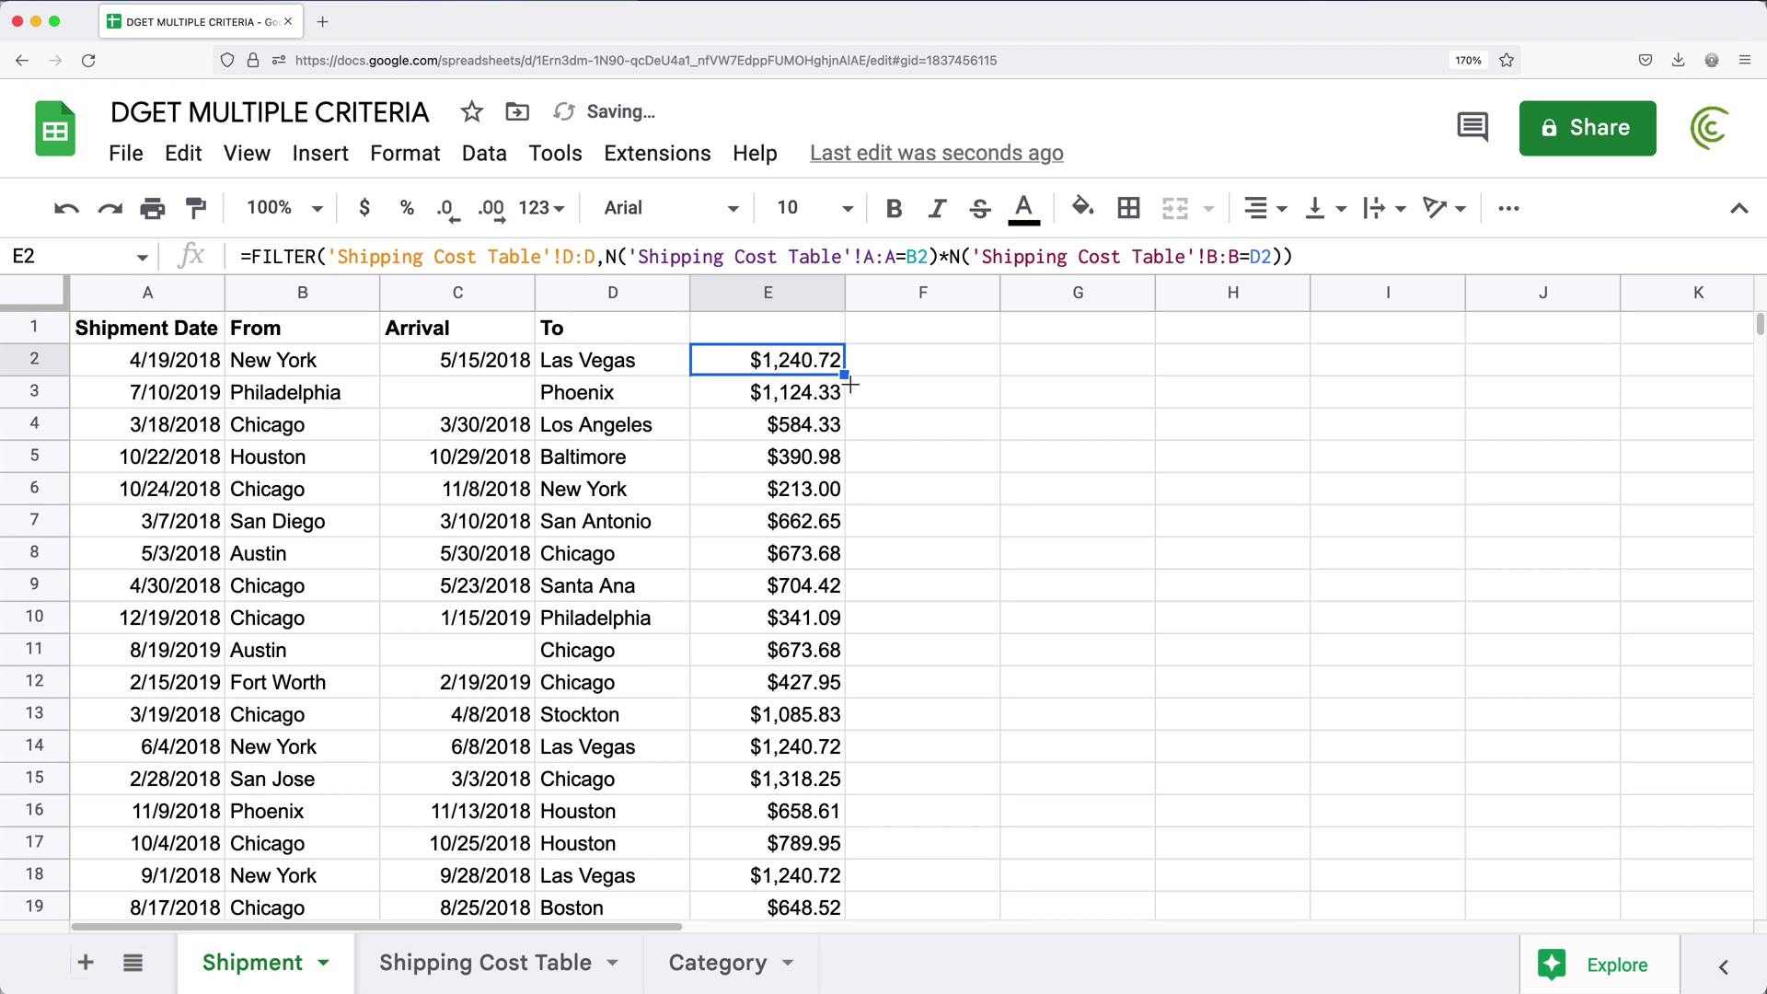
Check the copied formulas down column E and review the two conditions in E2's formula
click(824, 386)
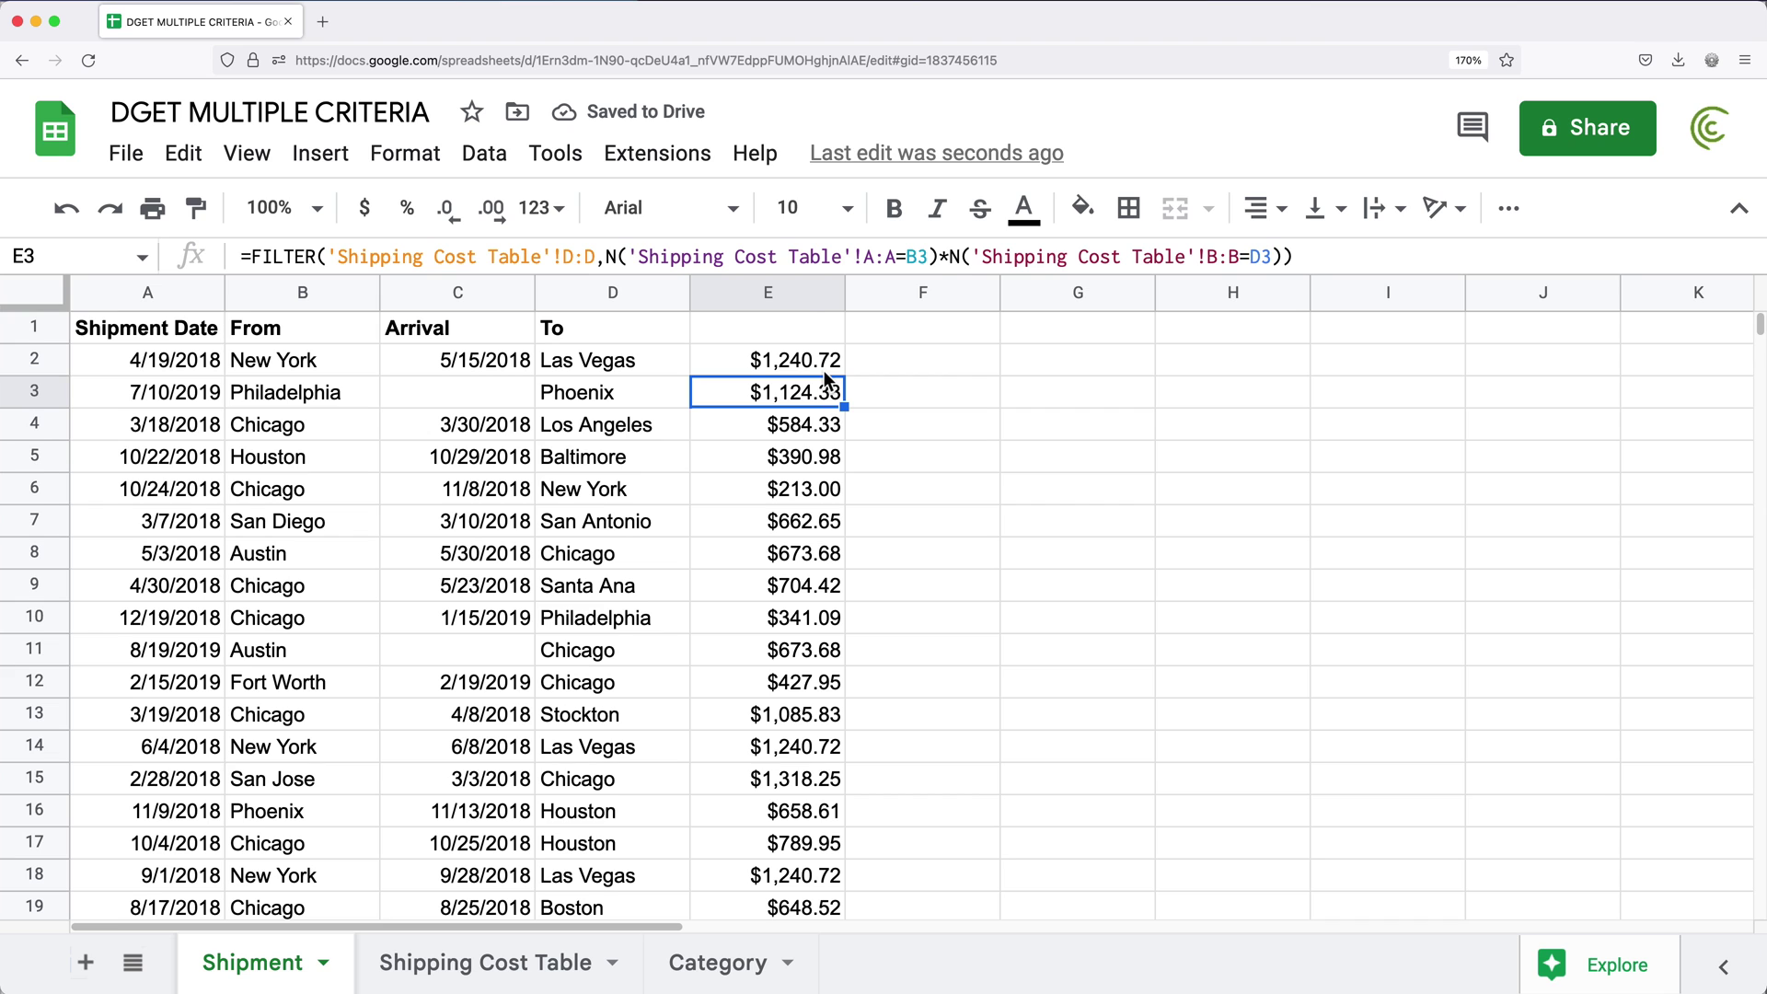
key(super+Down)
key(super+Up)
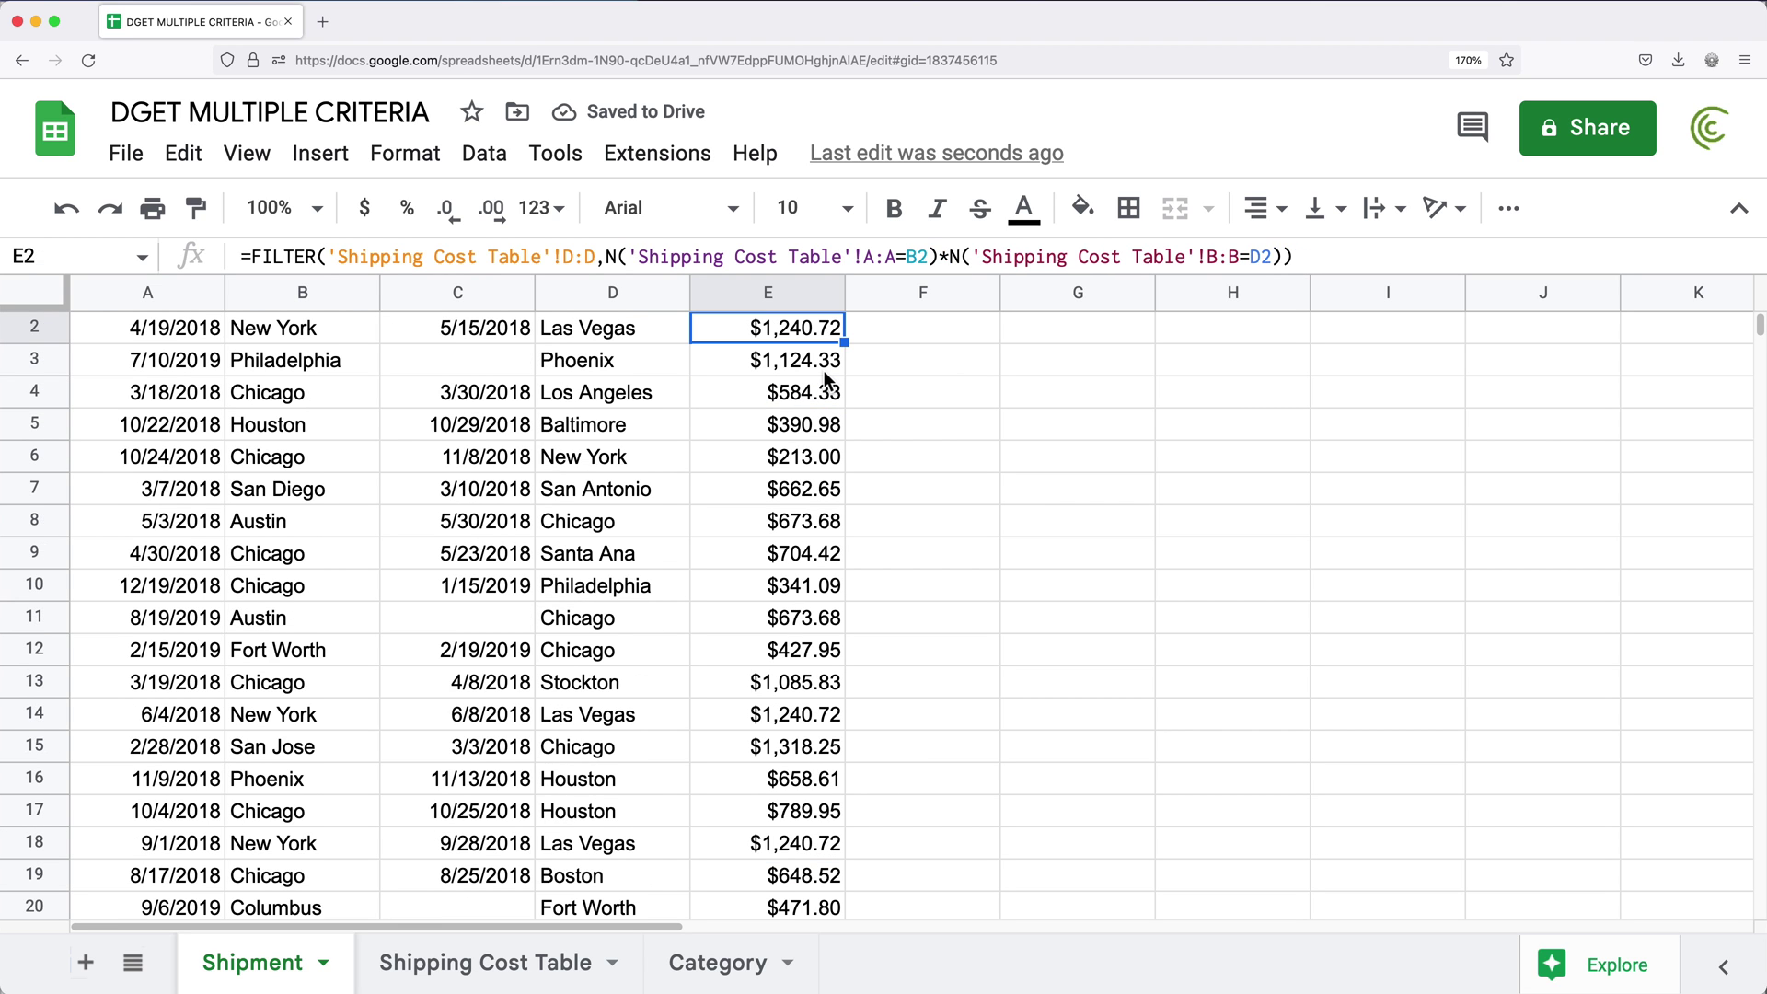
key(Up)
double_click(824, 370)
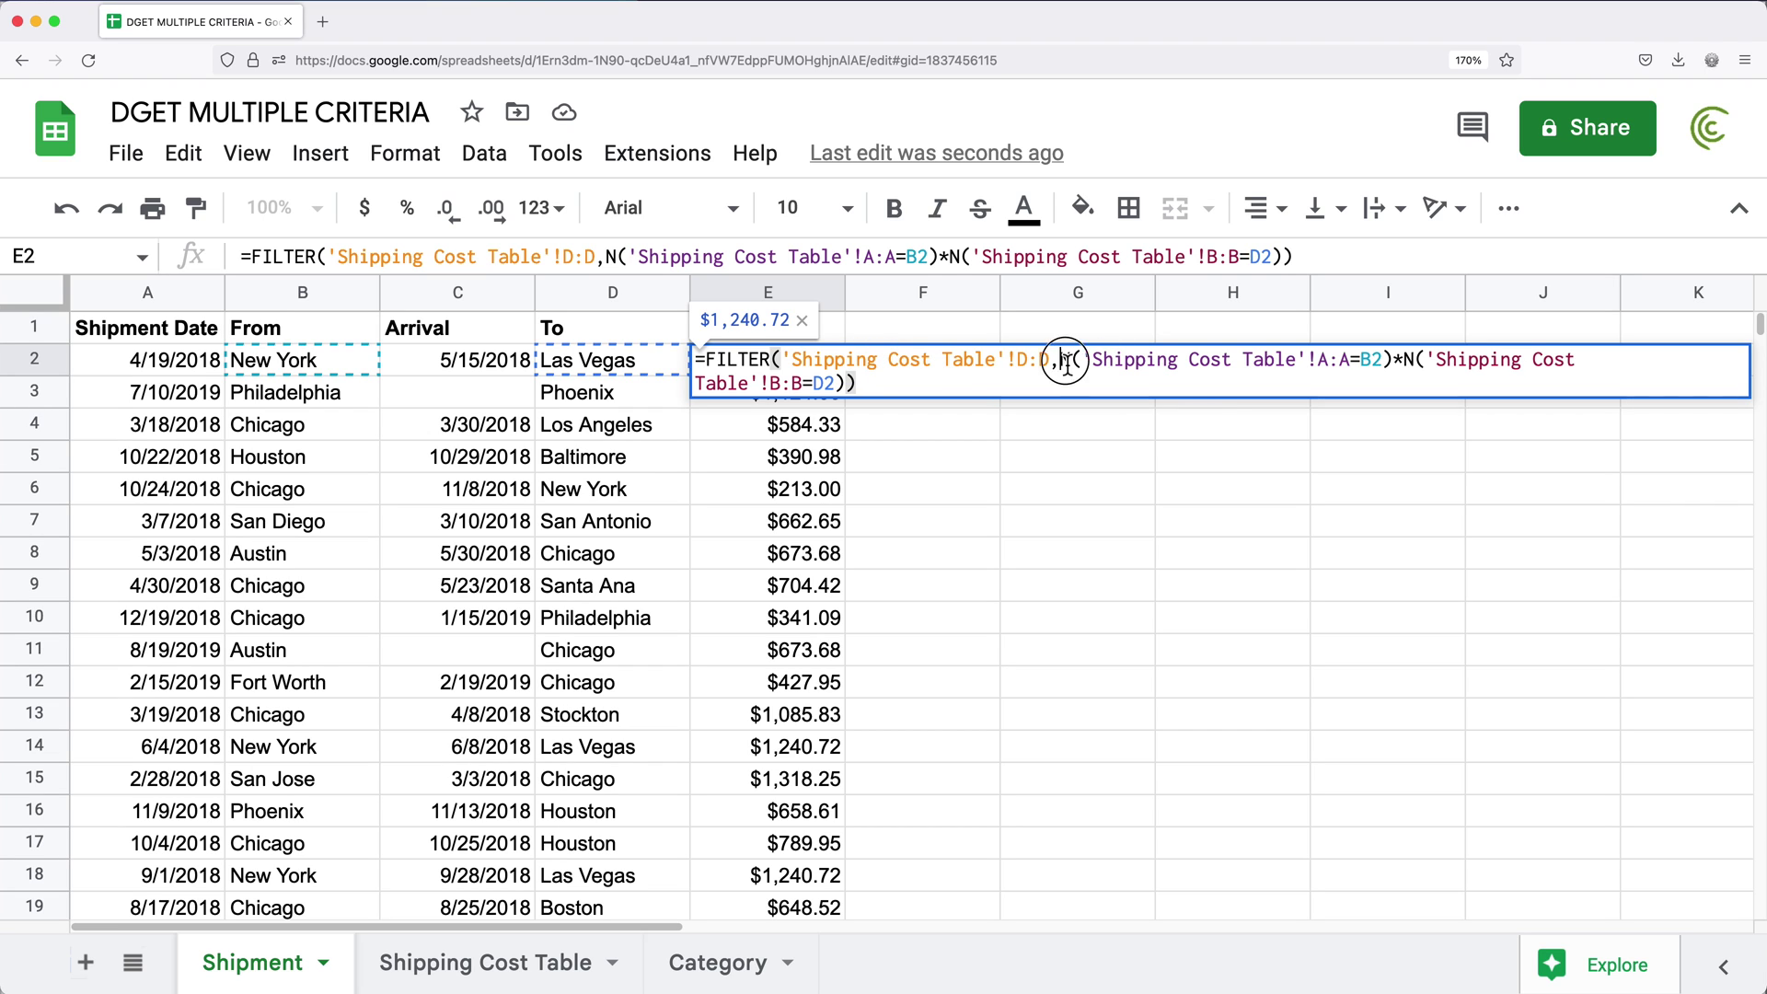
drag(1059, 361, 1201, 428)
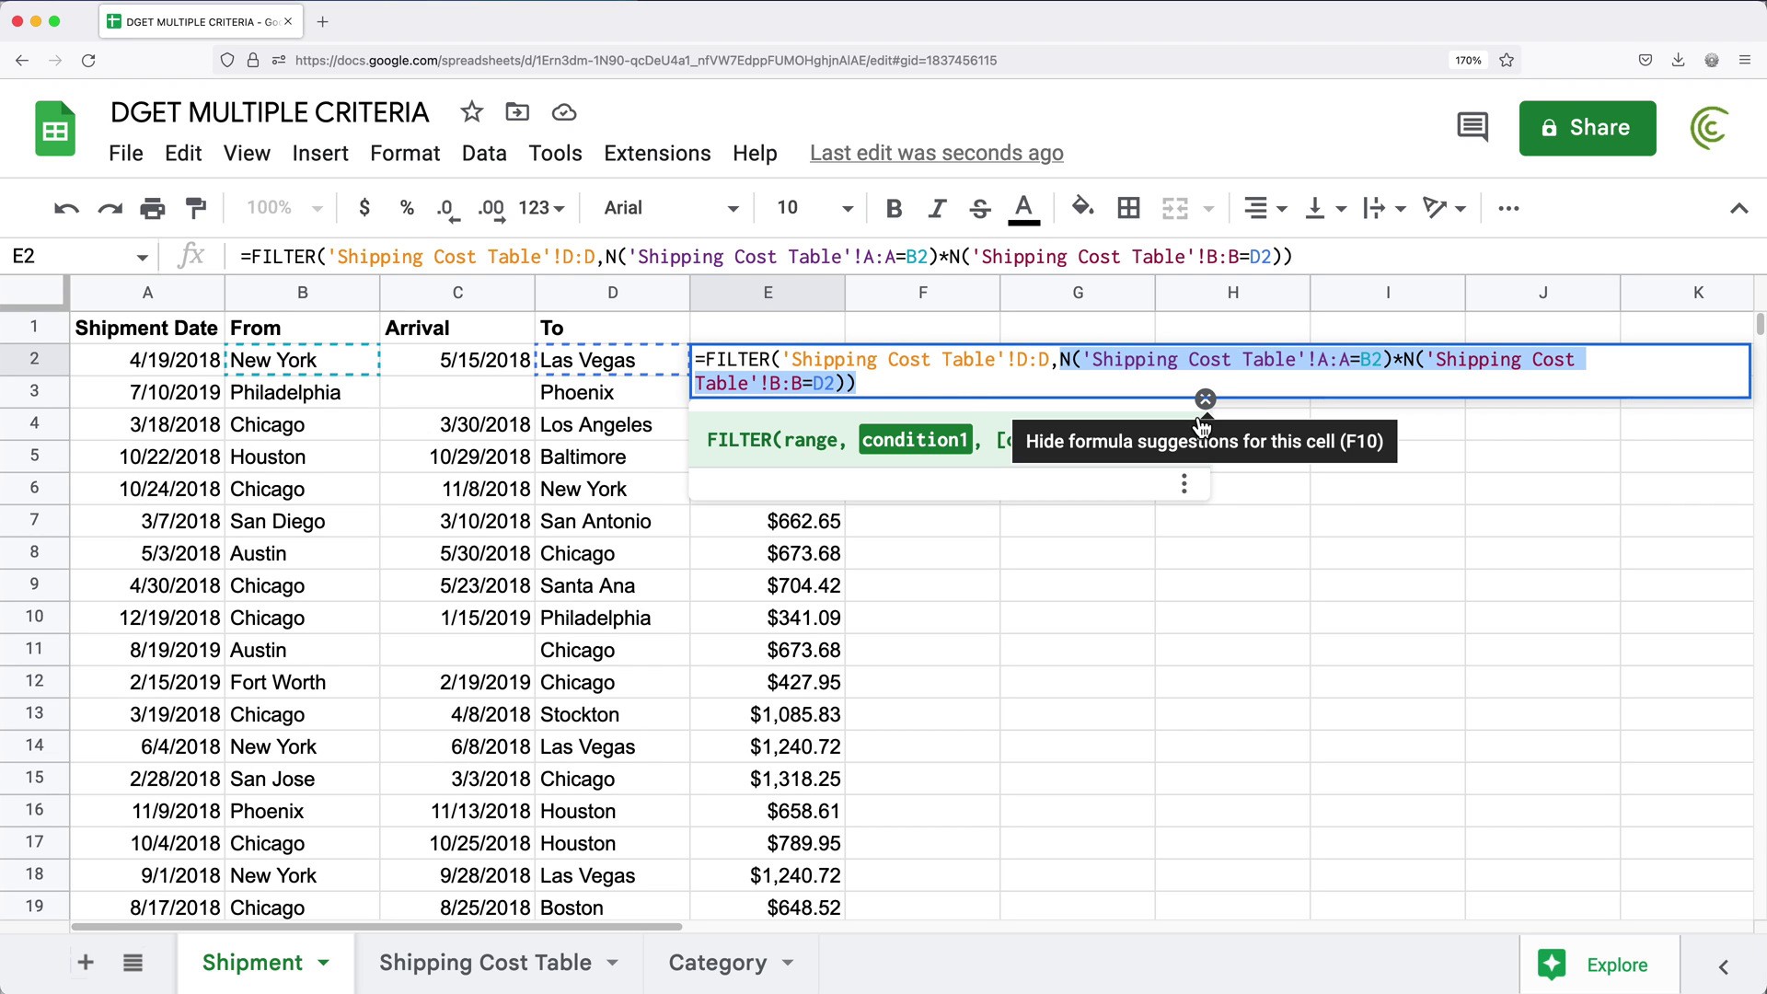
click(979, 388)
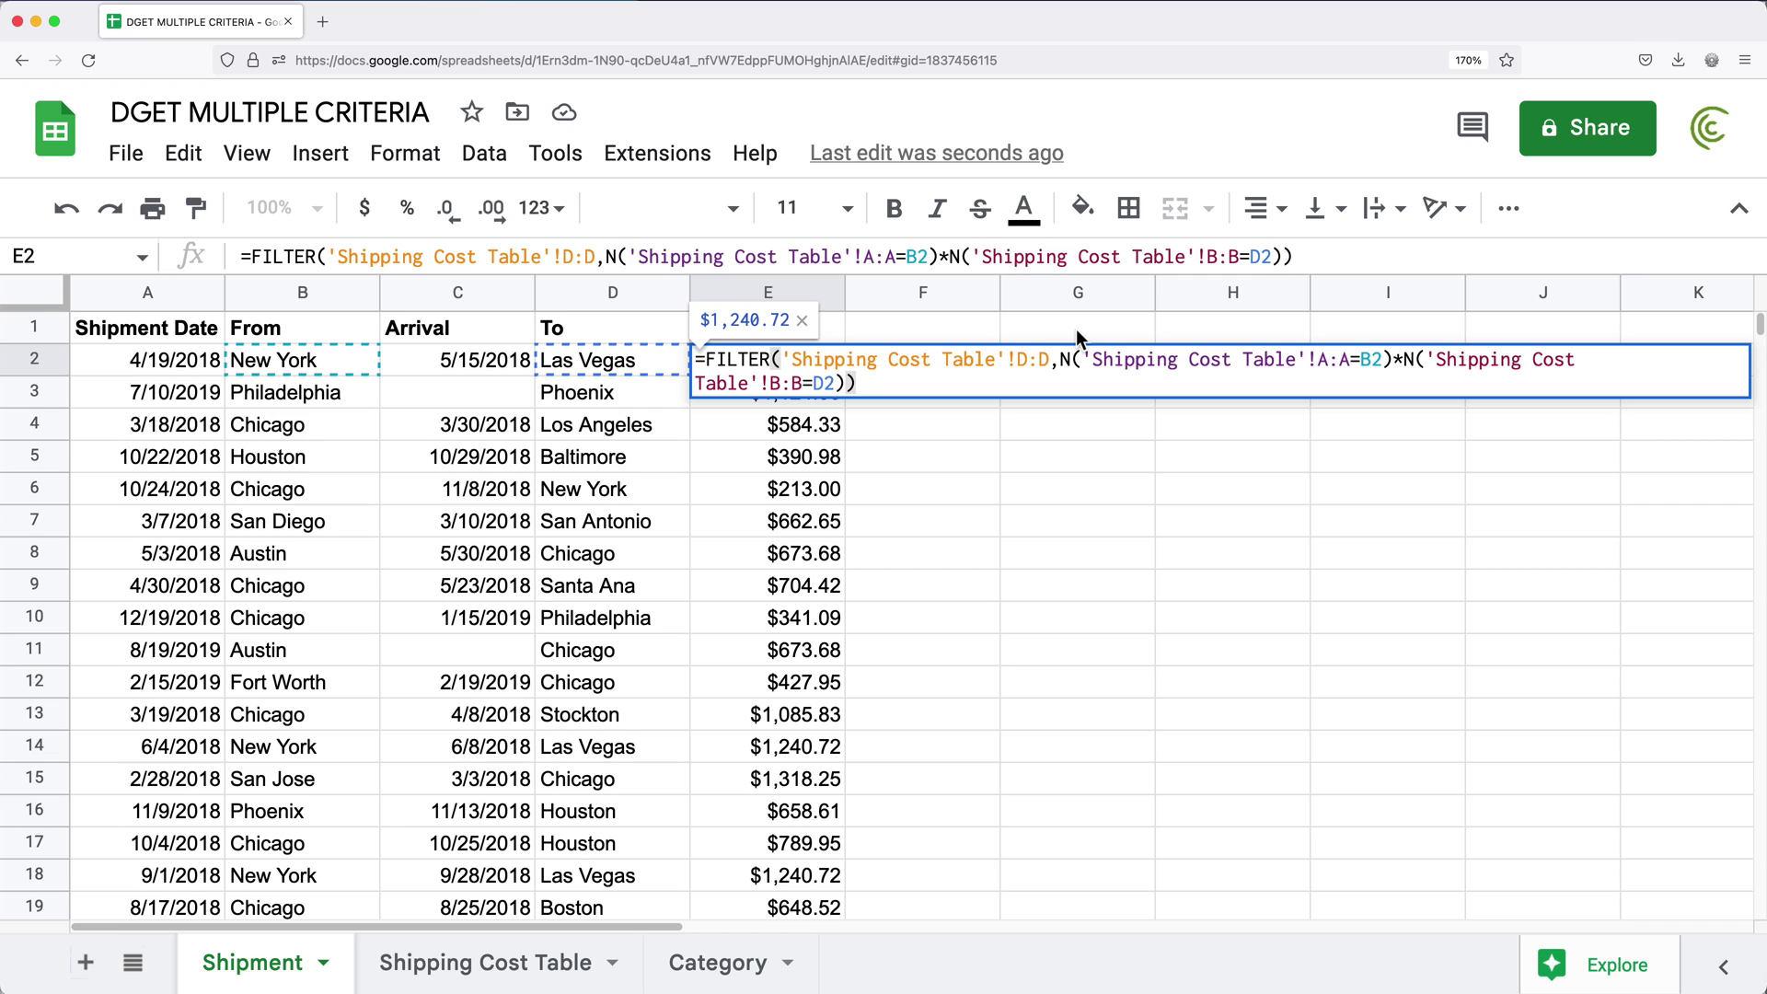
key(Return)
click(302, 364)
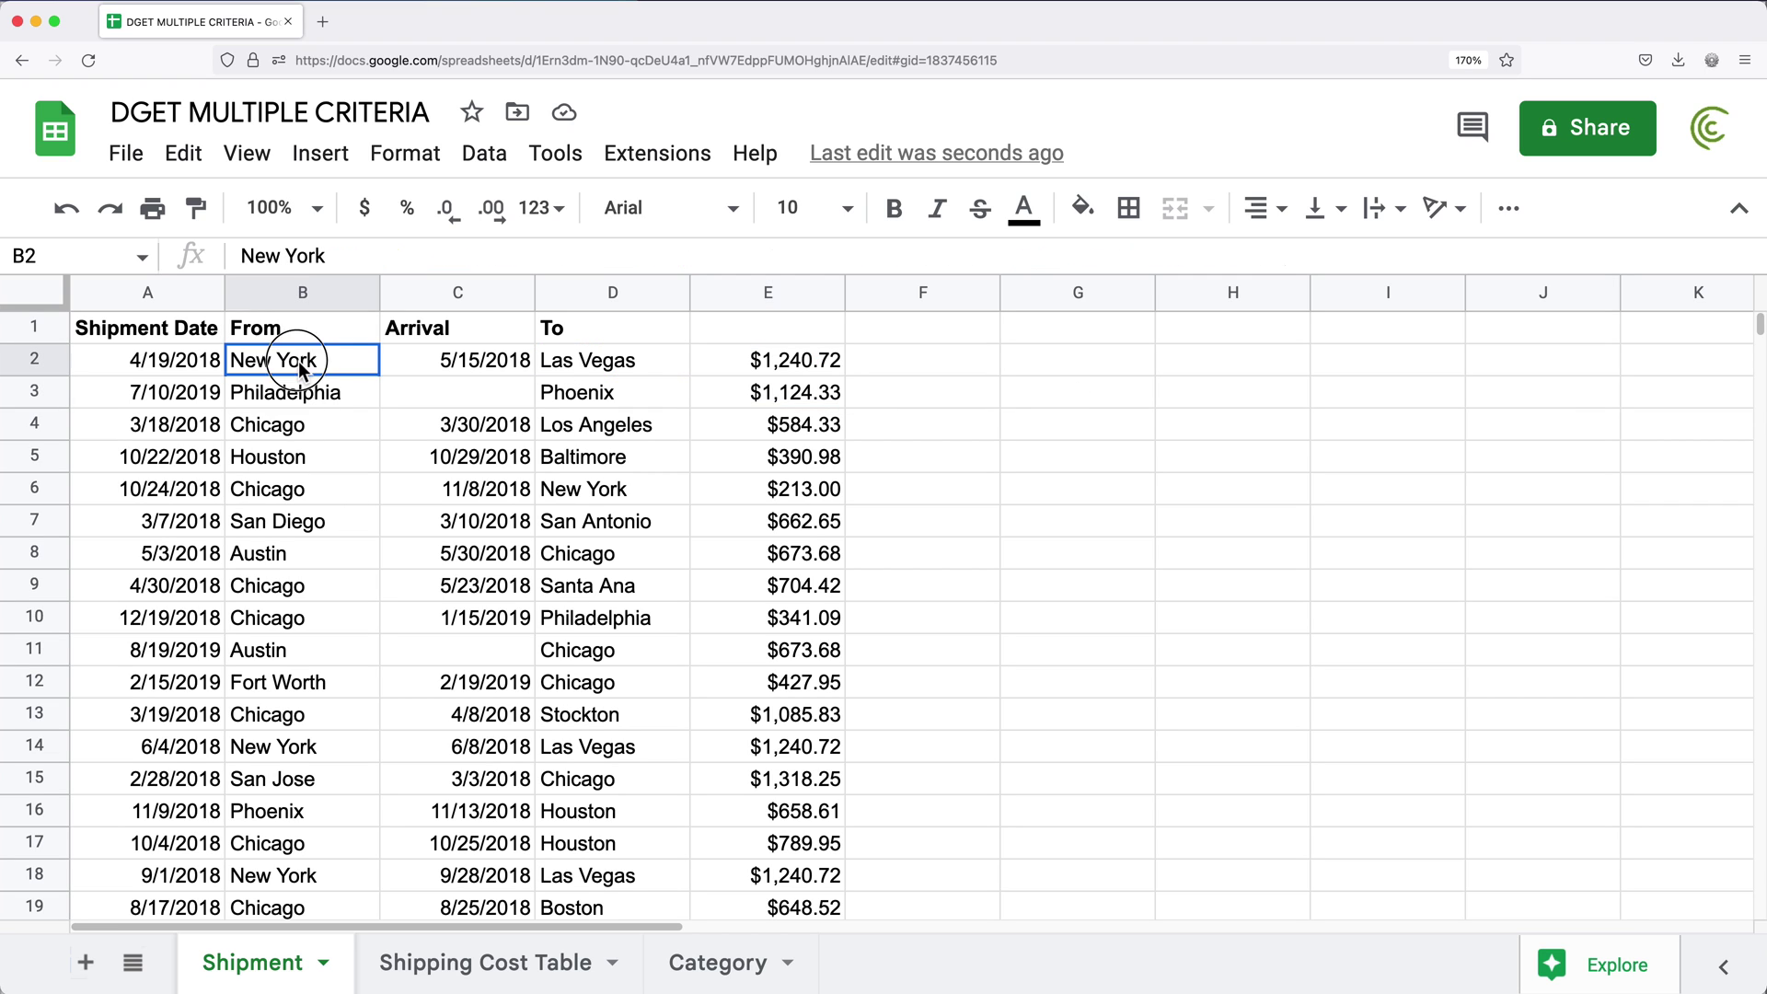
click(631, 364)
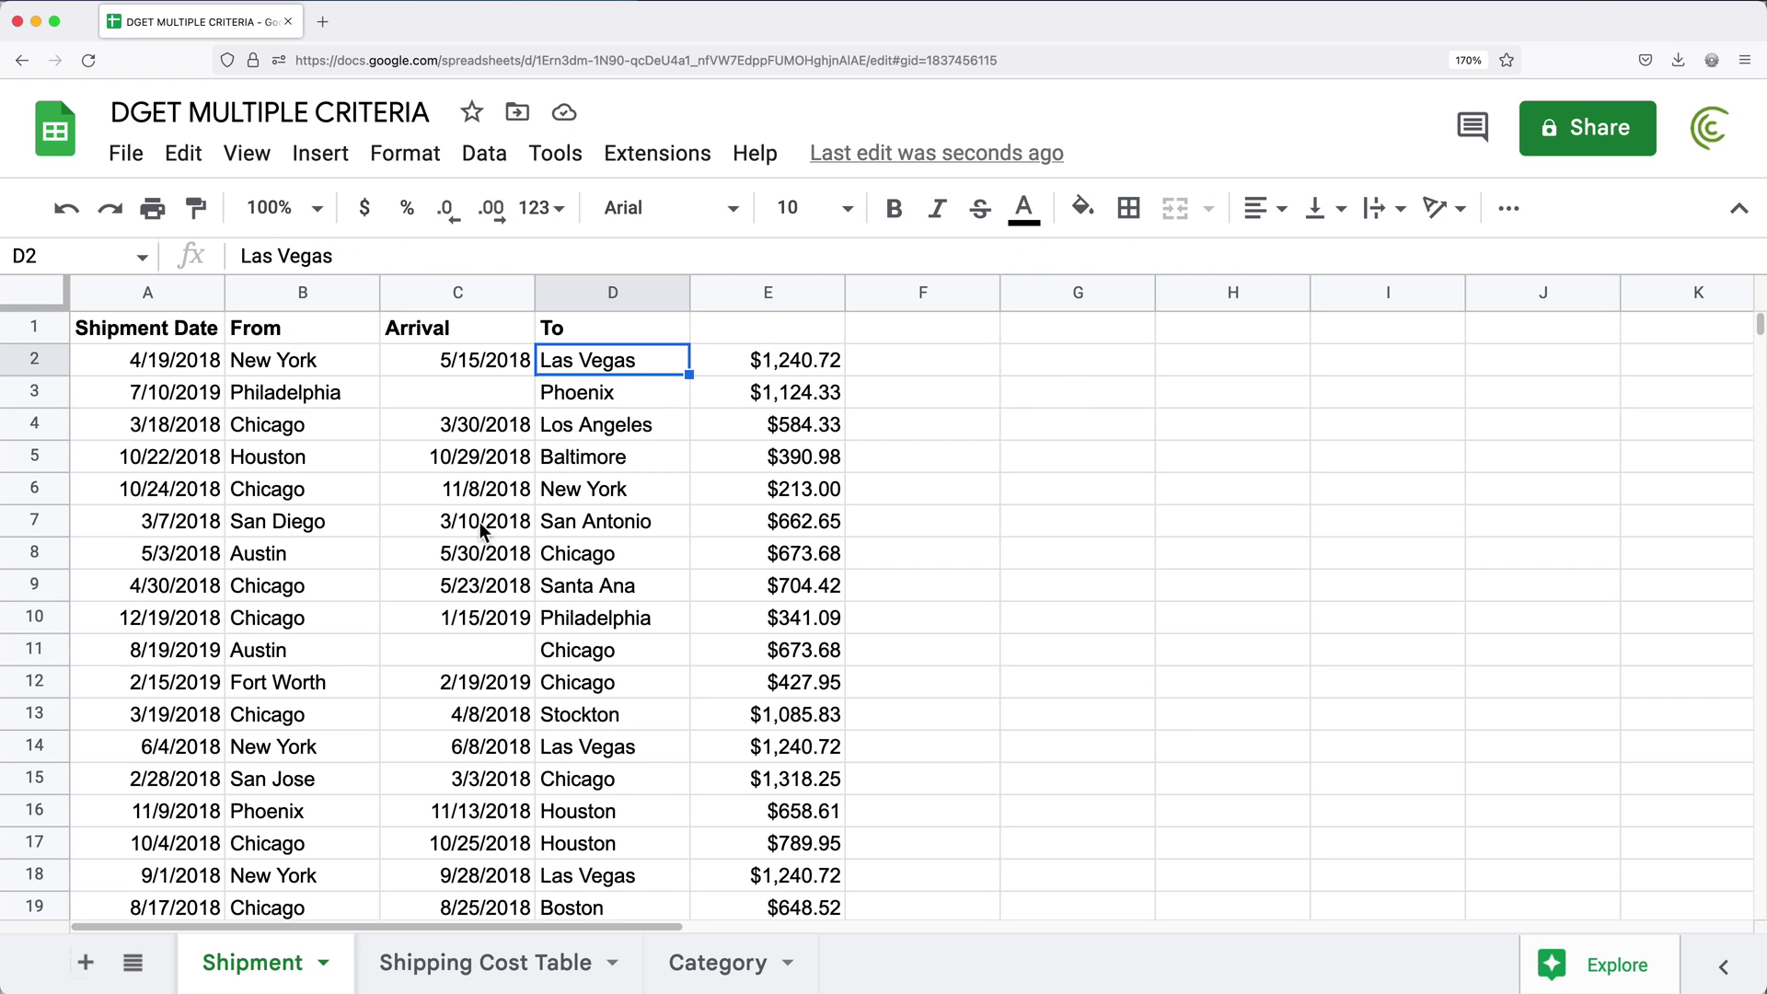
click(524, 965)
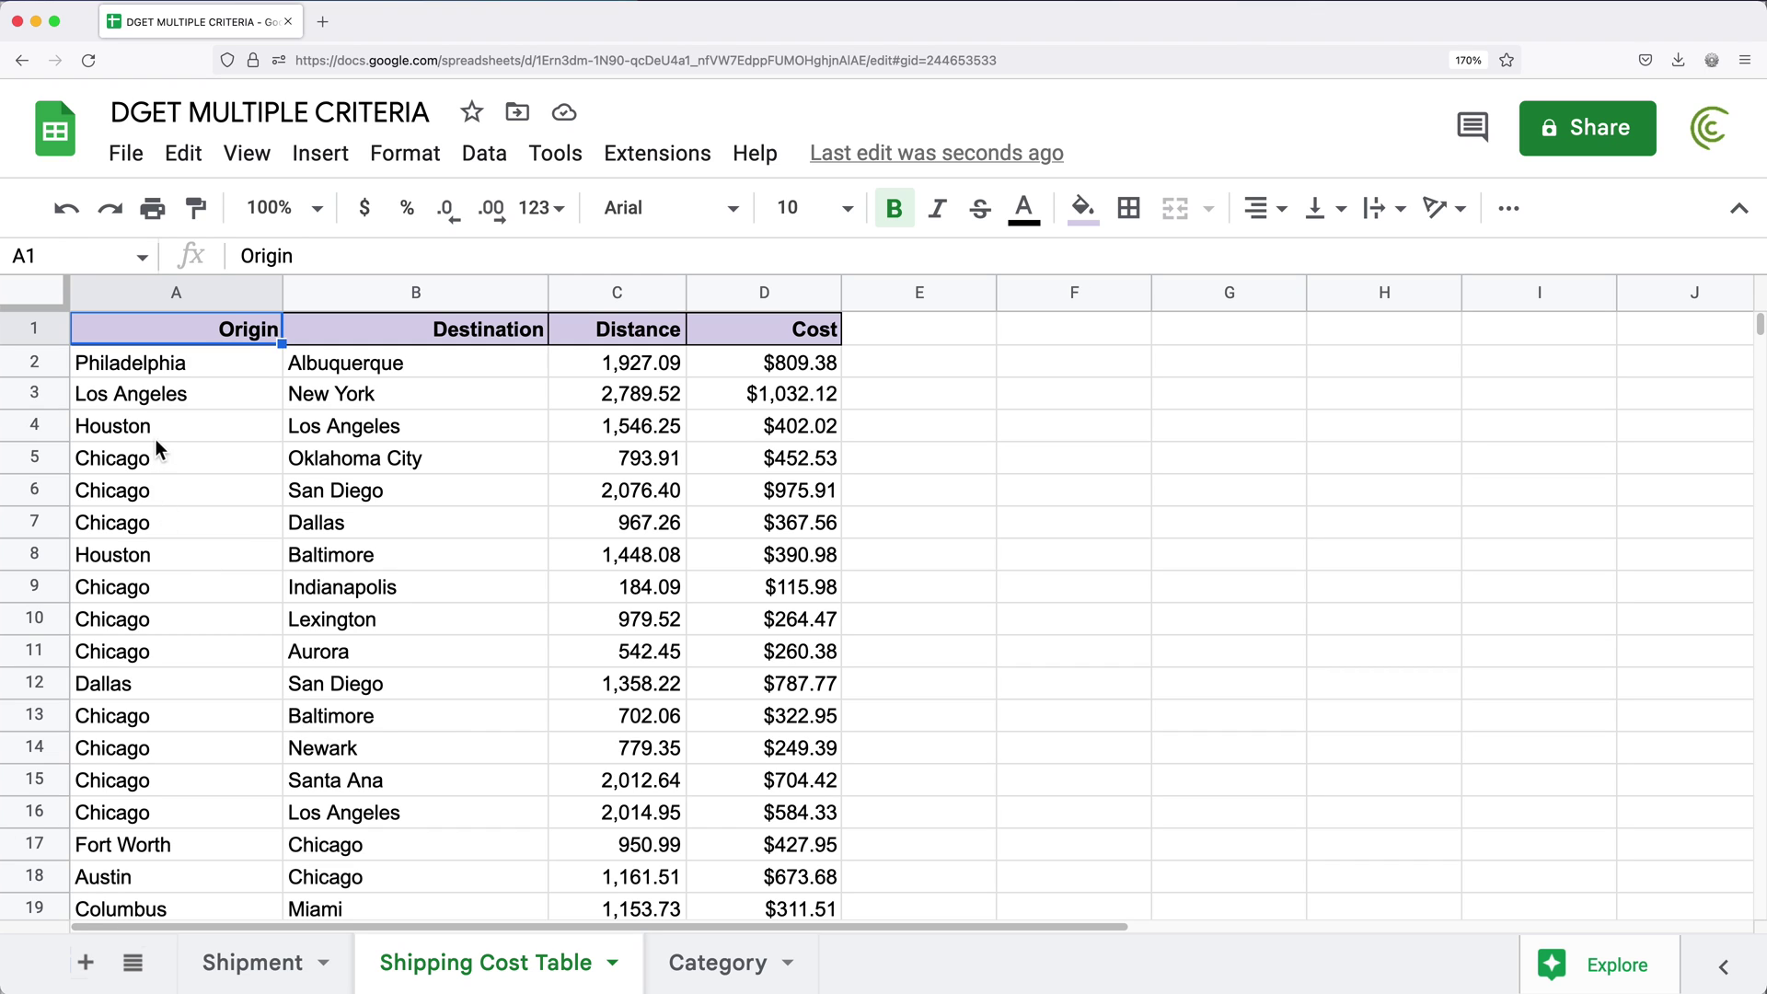
drag(157, 439, 425, 752)
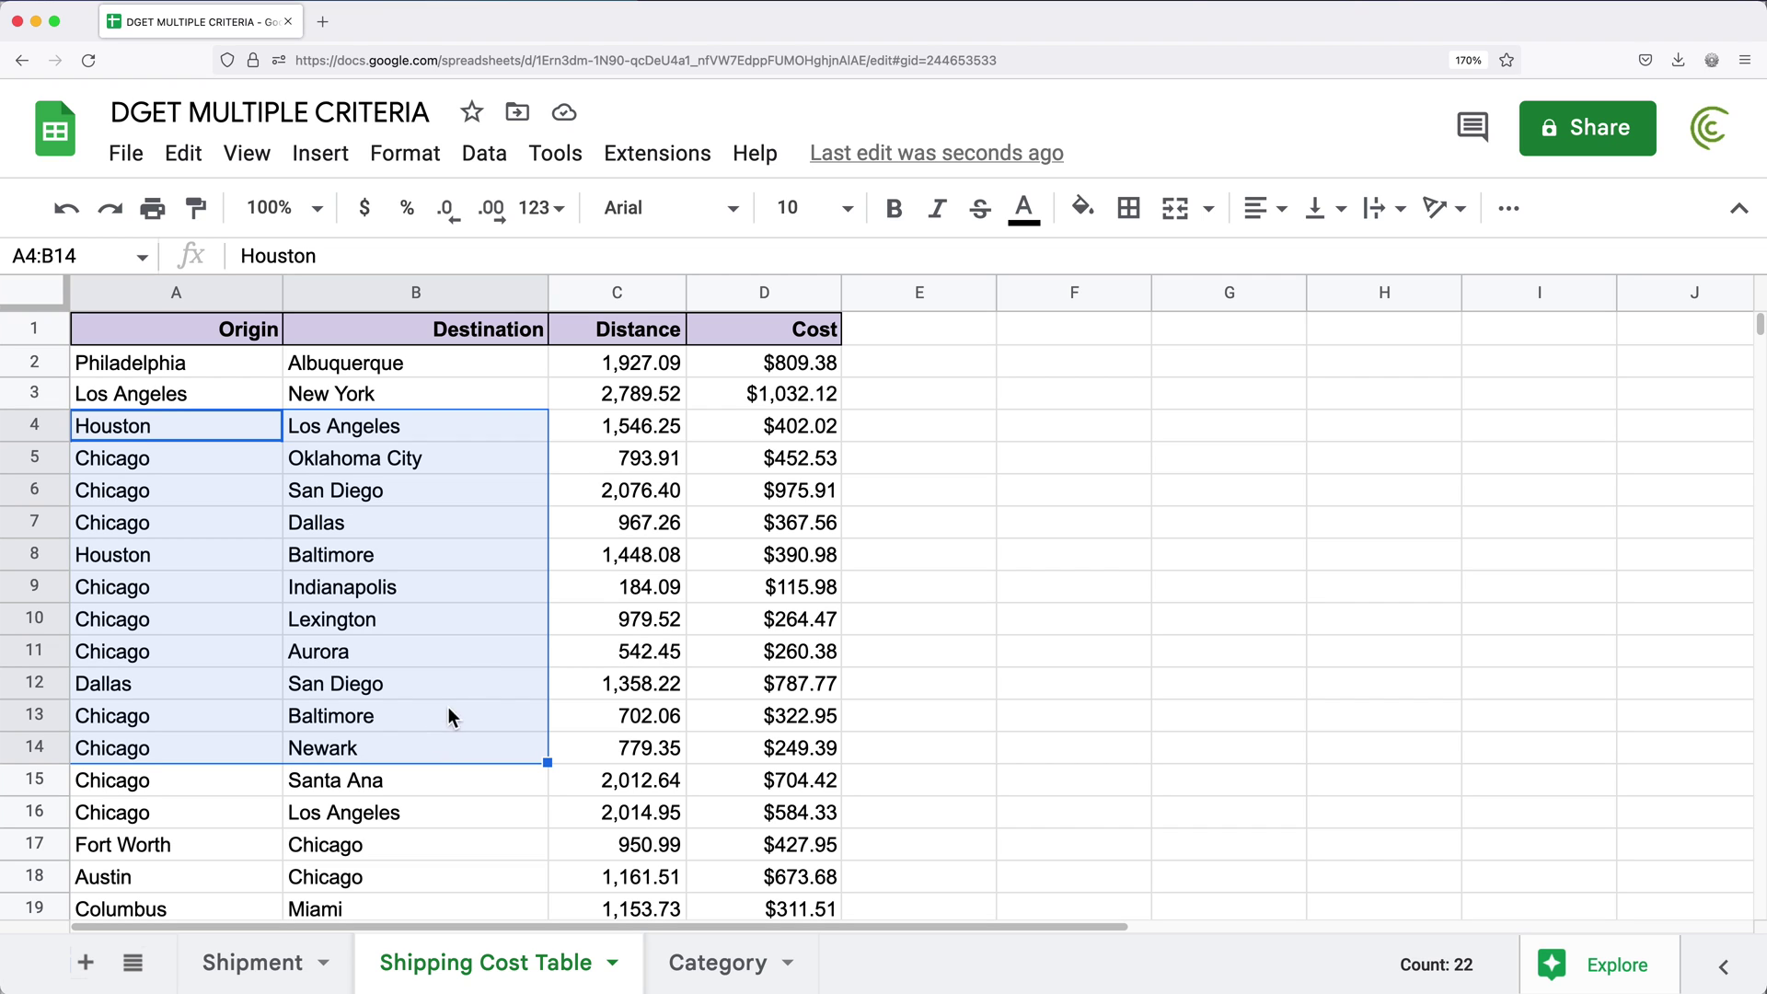
click(778, 399)
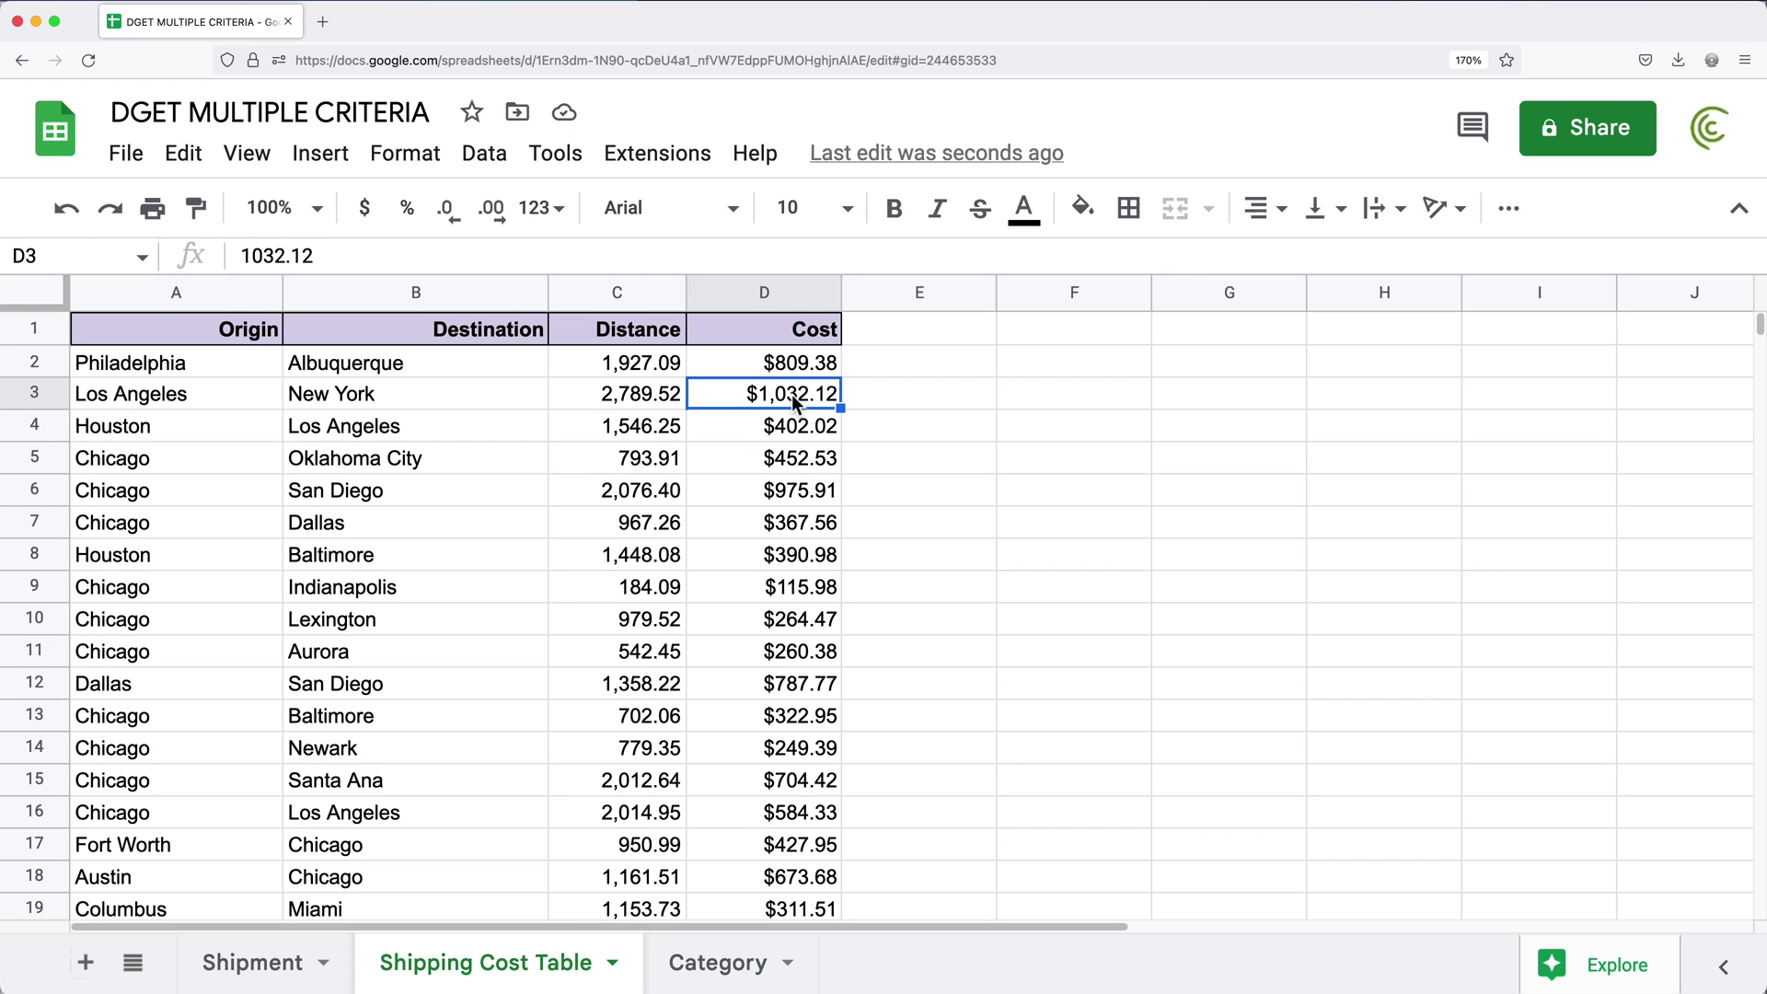
click(275, 972)
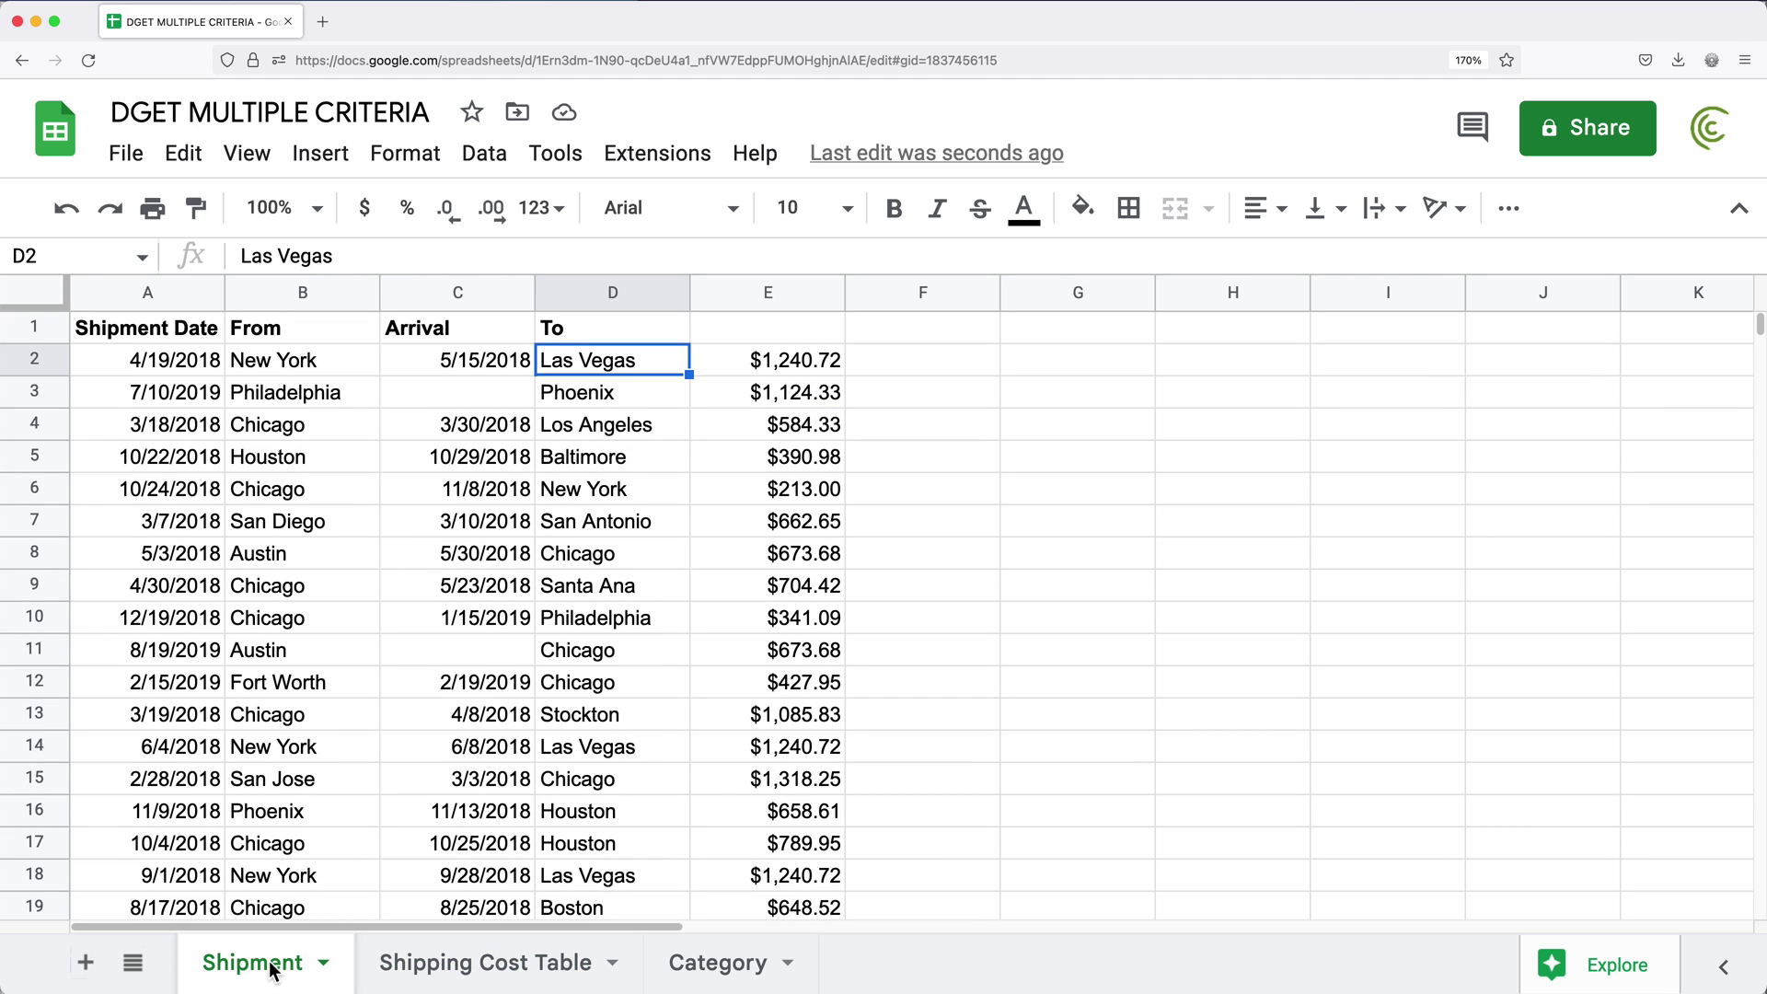
click(814, 362)
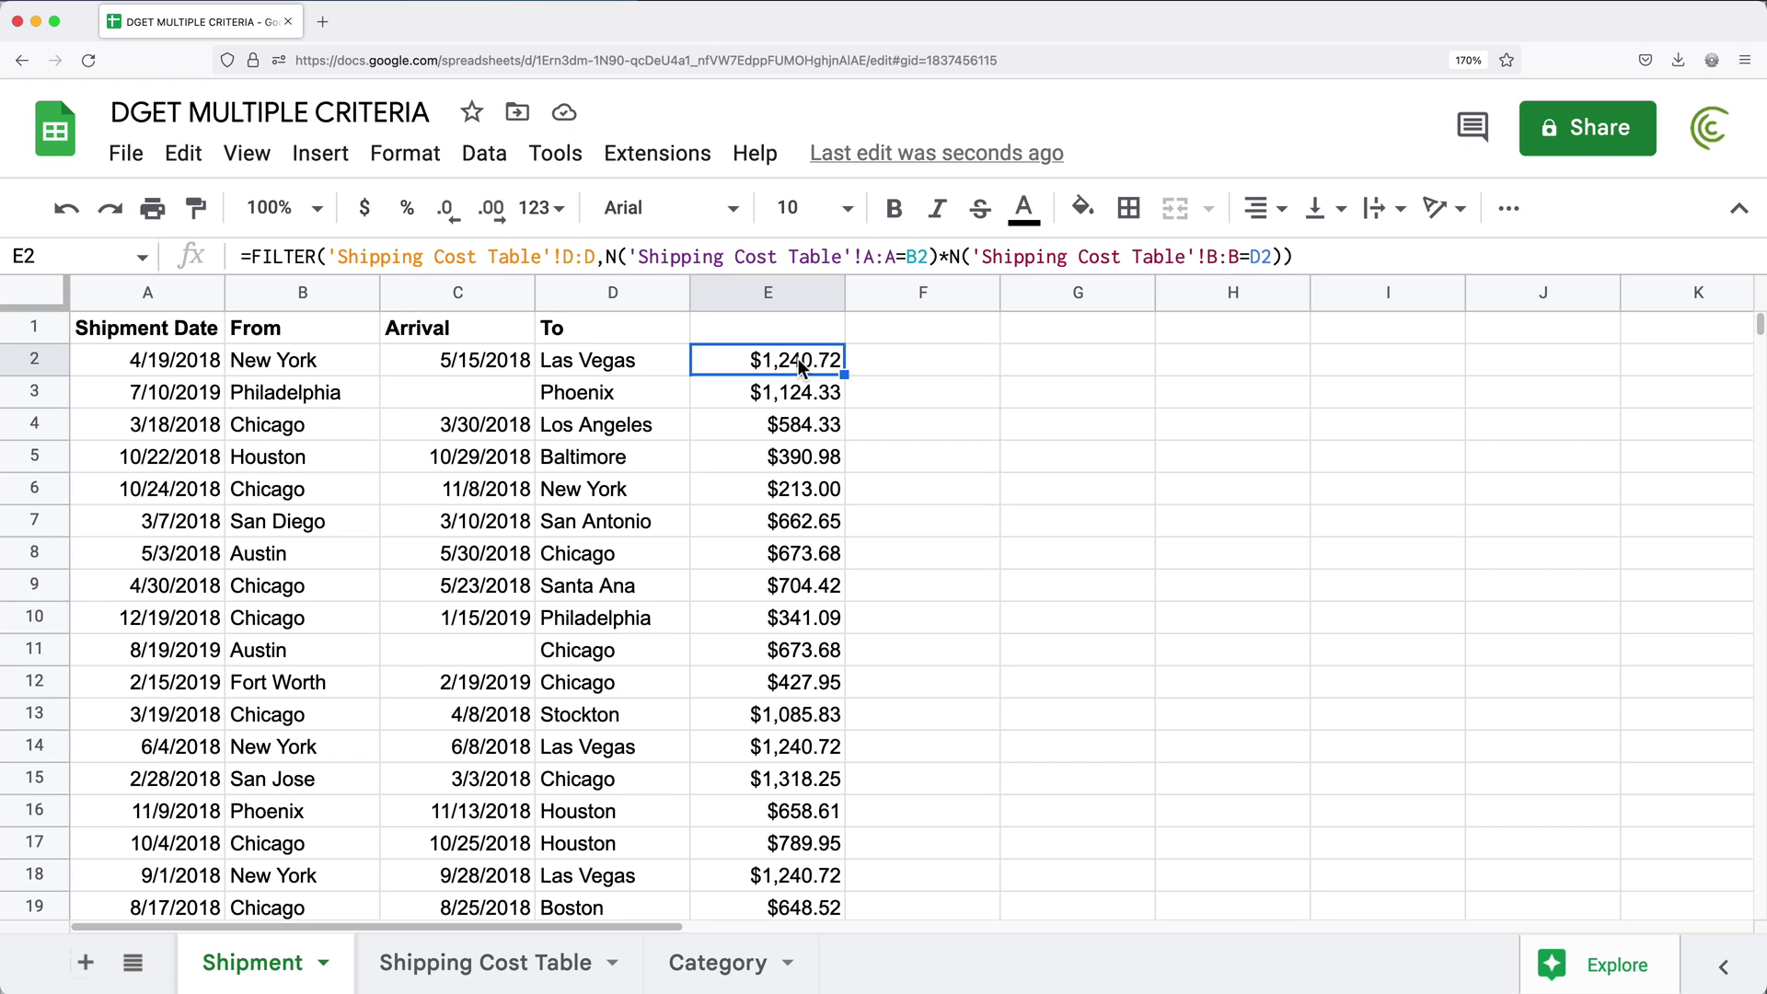
Wrap E2's FILTER formula in a TRANPOSE( ) function, typed with a misspelling
mouse_move(799, 365)
mouse_down()
mouse_move(1168, 375)
mouse_move(764, 363)
mouse_up()
double_click(764, 363)
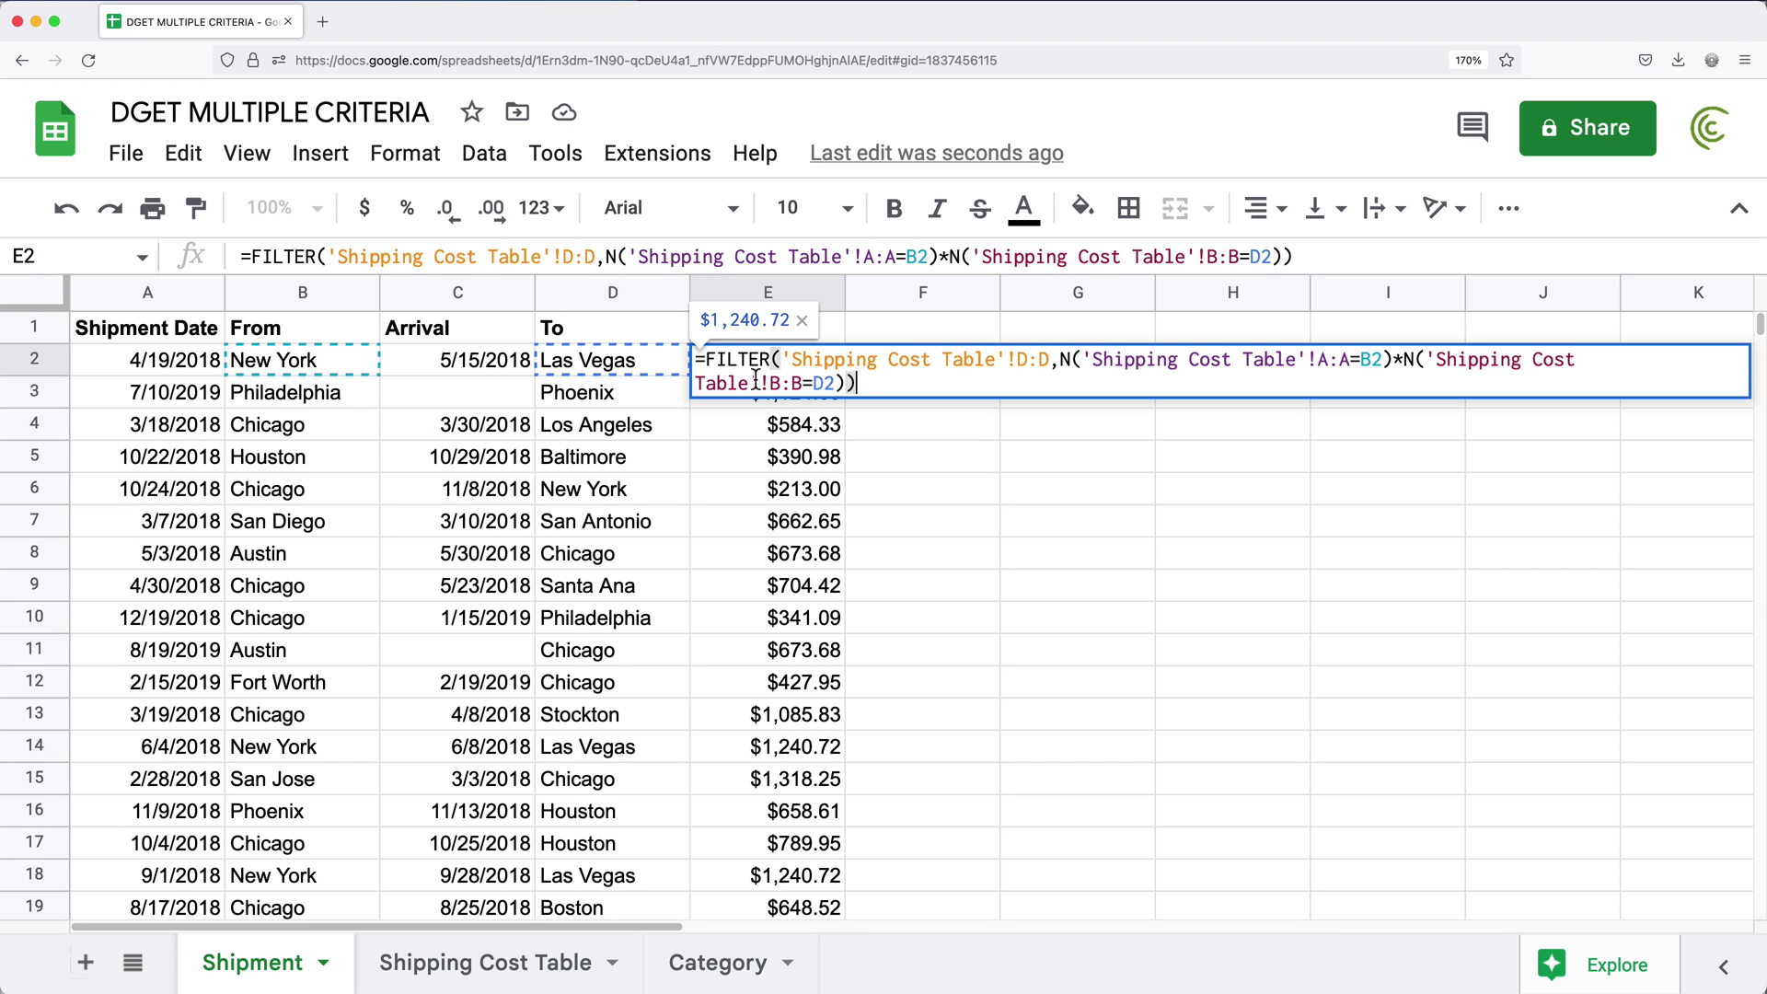
click(705, 361)
text(TRANPOSE()
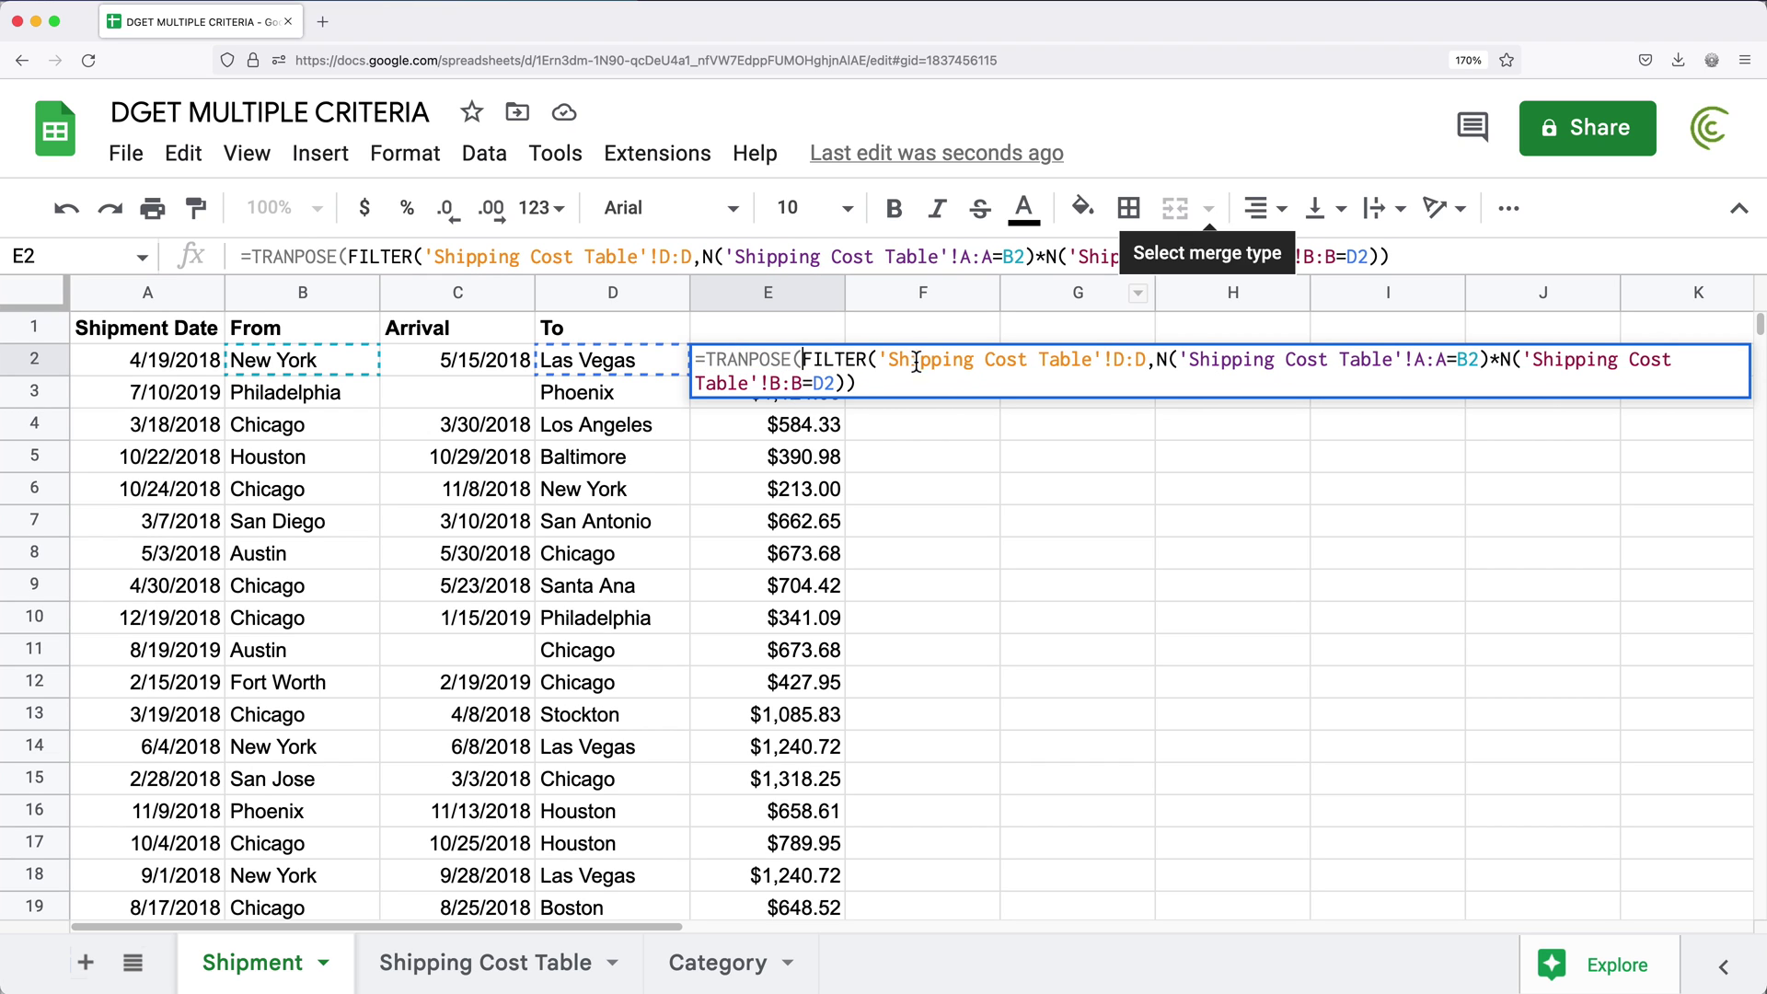
click(903, 391)
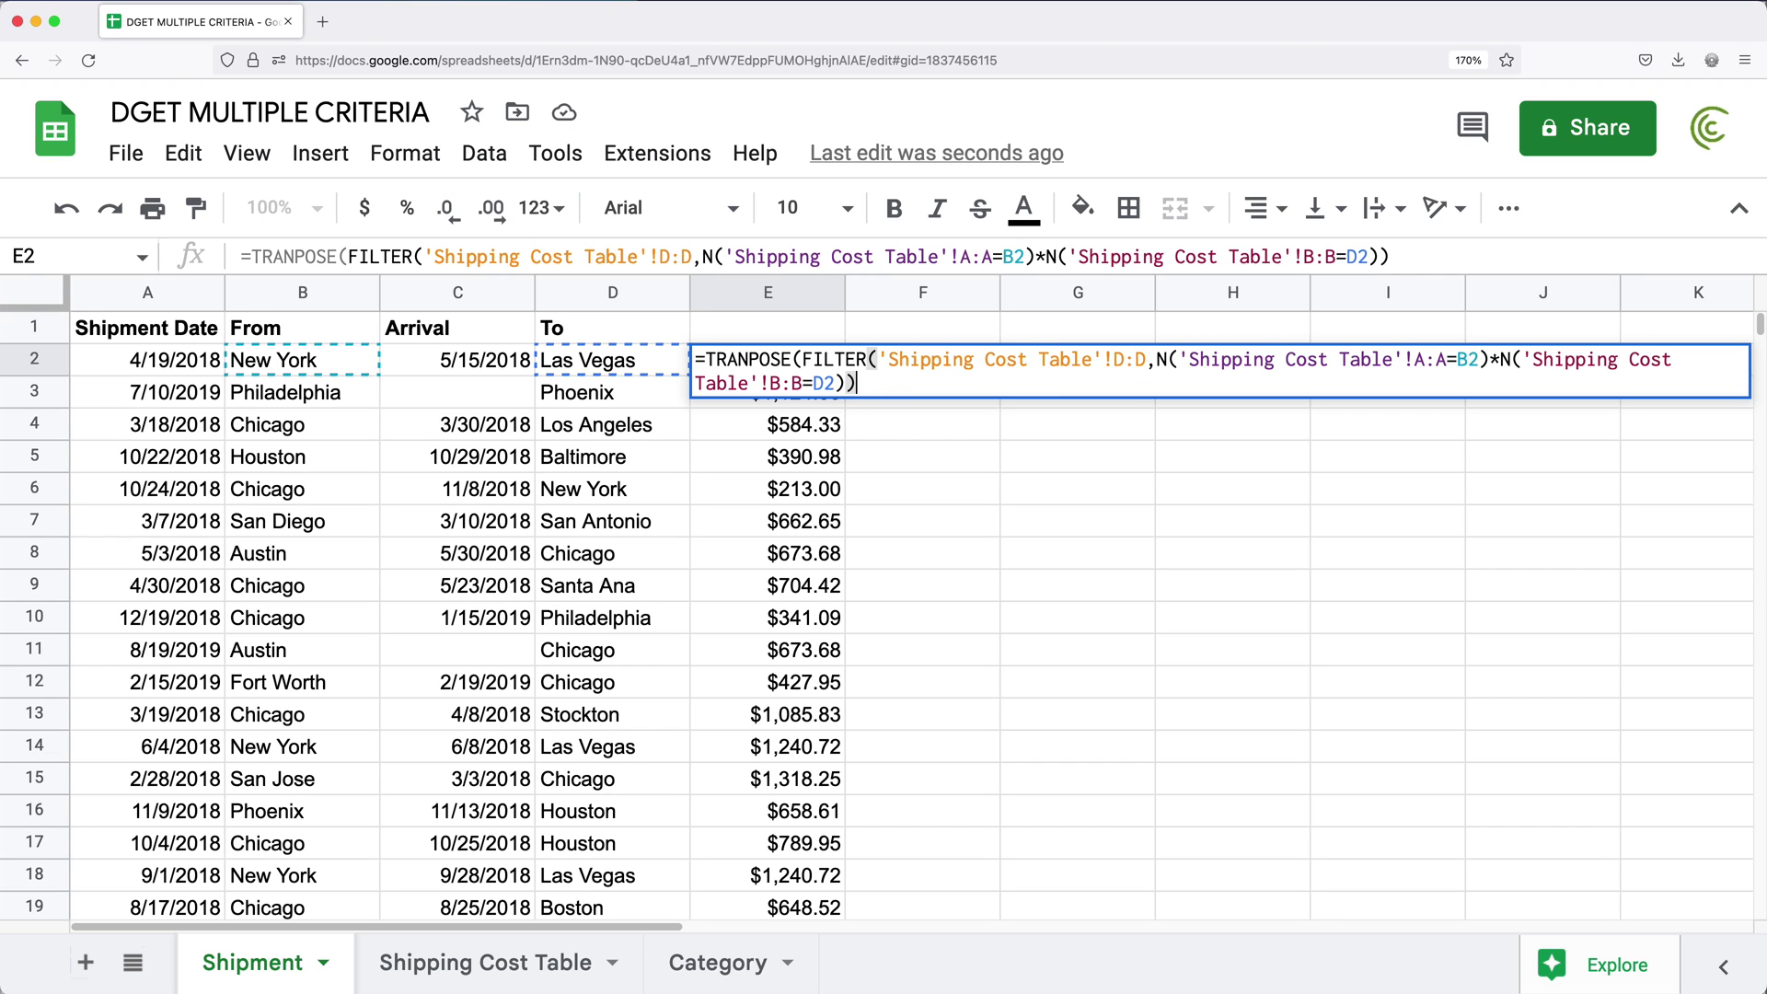
text())
key(Return)
Fix the #NAME? error by correcting the name to TRANSPOSE, then fill E2 down to E47
click(736, 355)
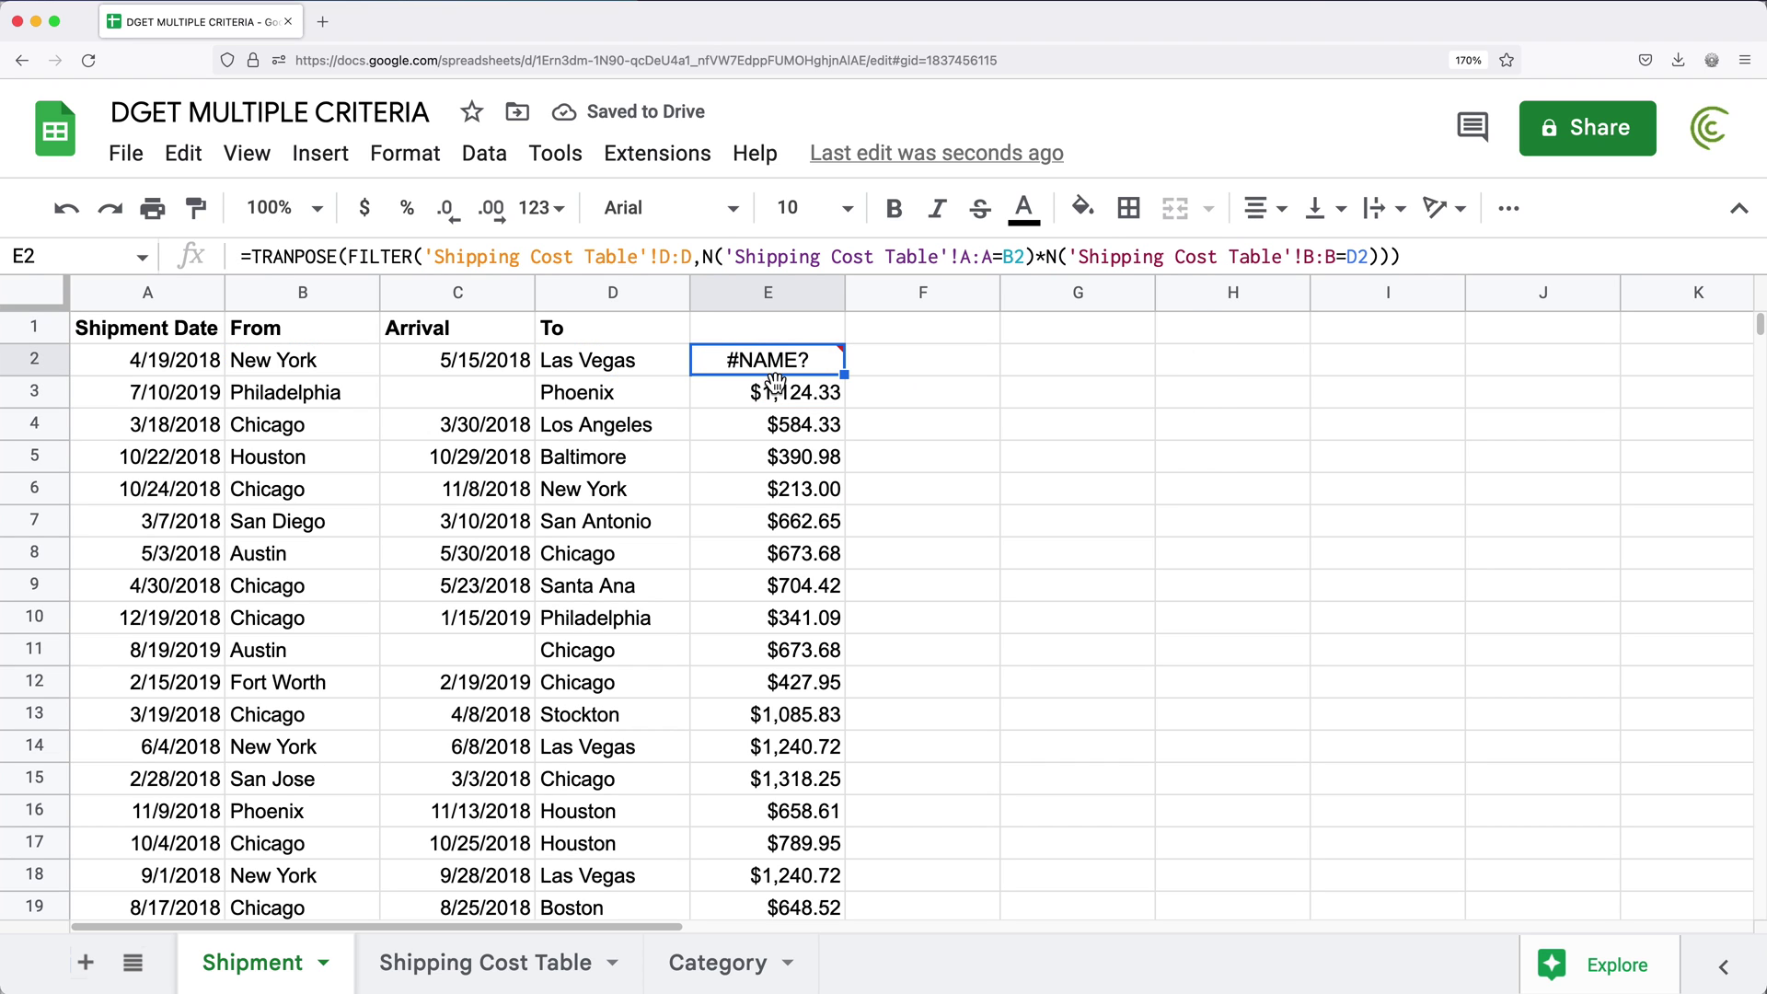
mouse_move(793, 361)
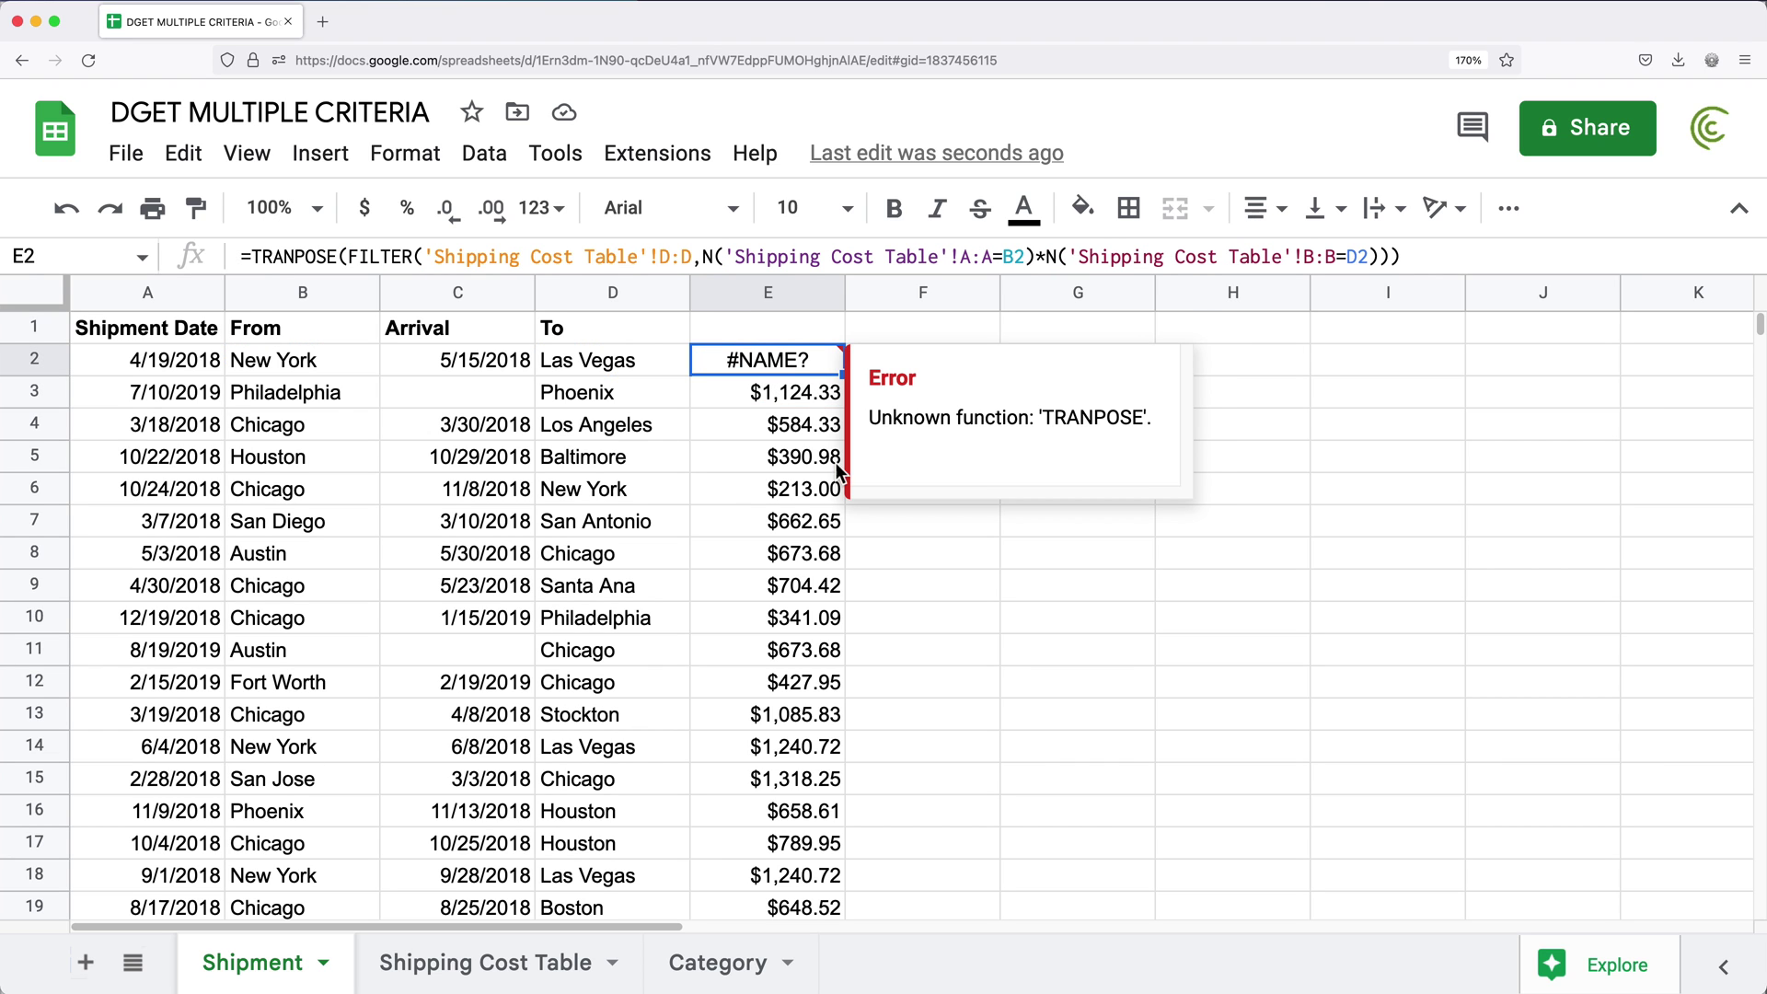
double_click(782, 362)
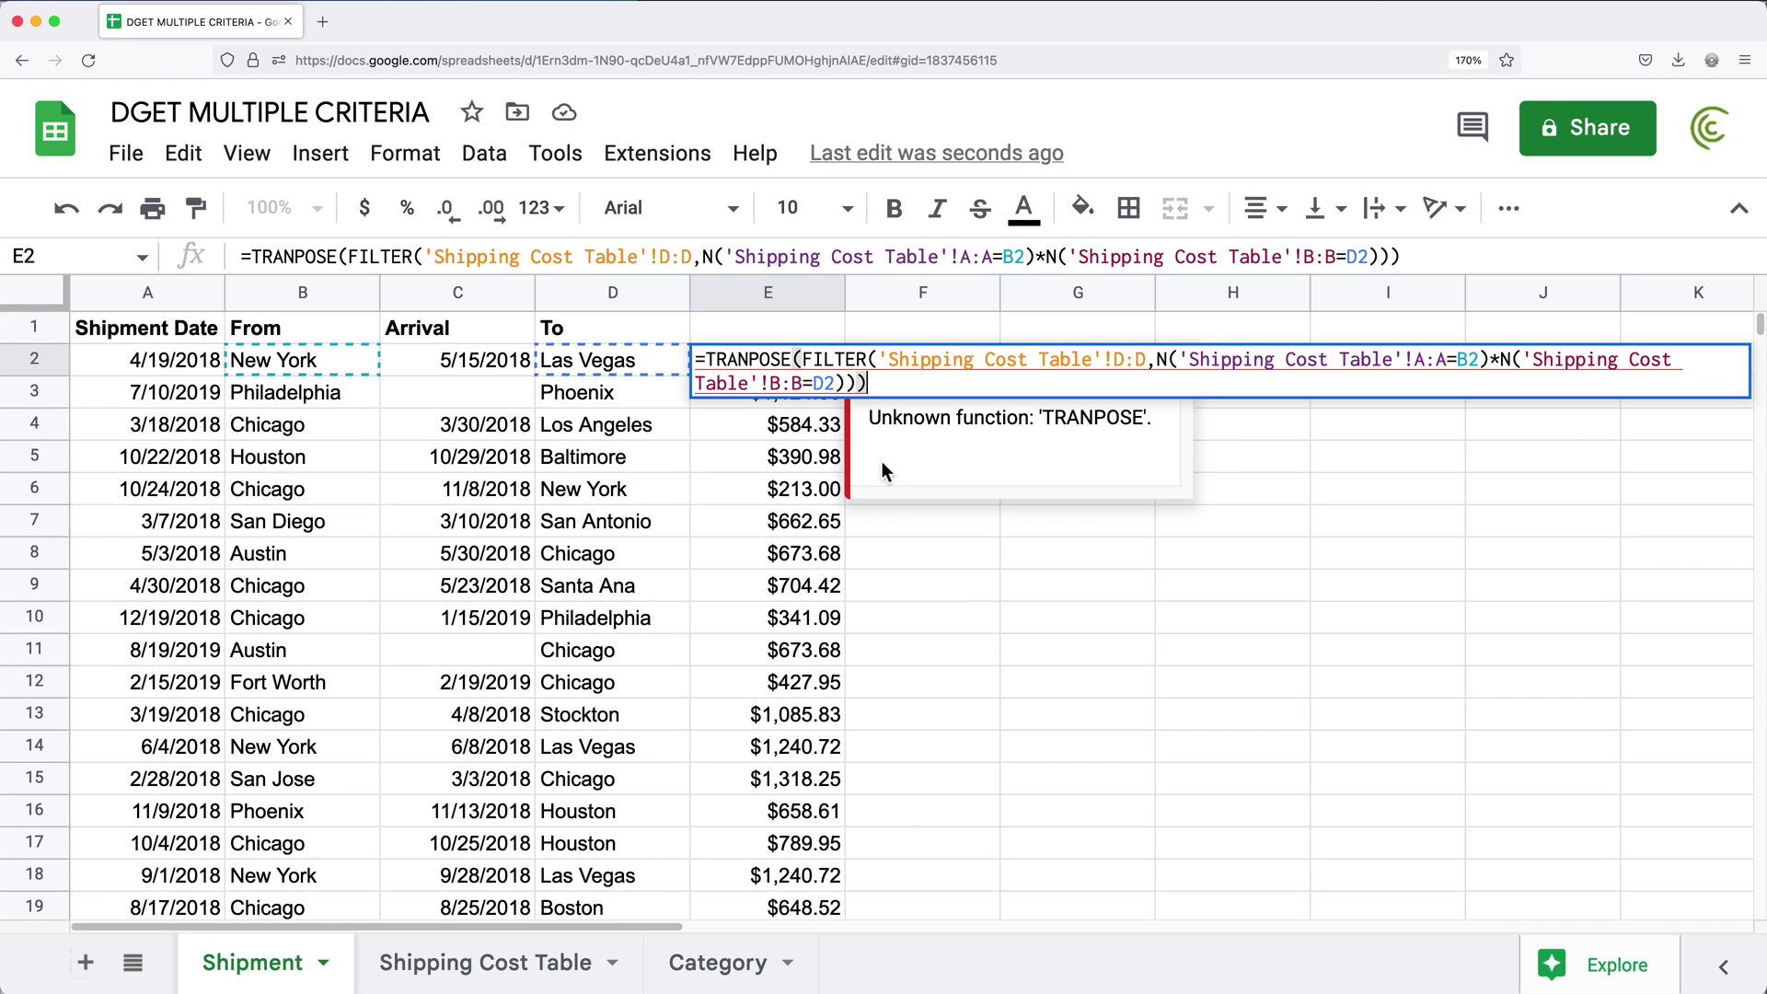
click(750, 362)
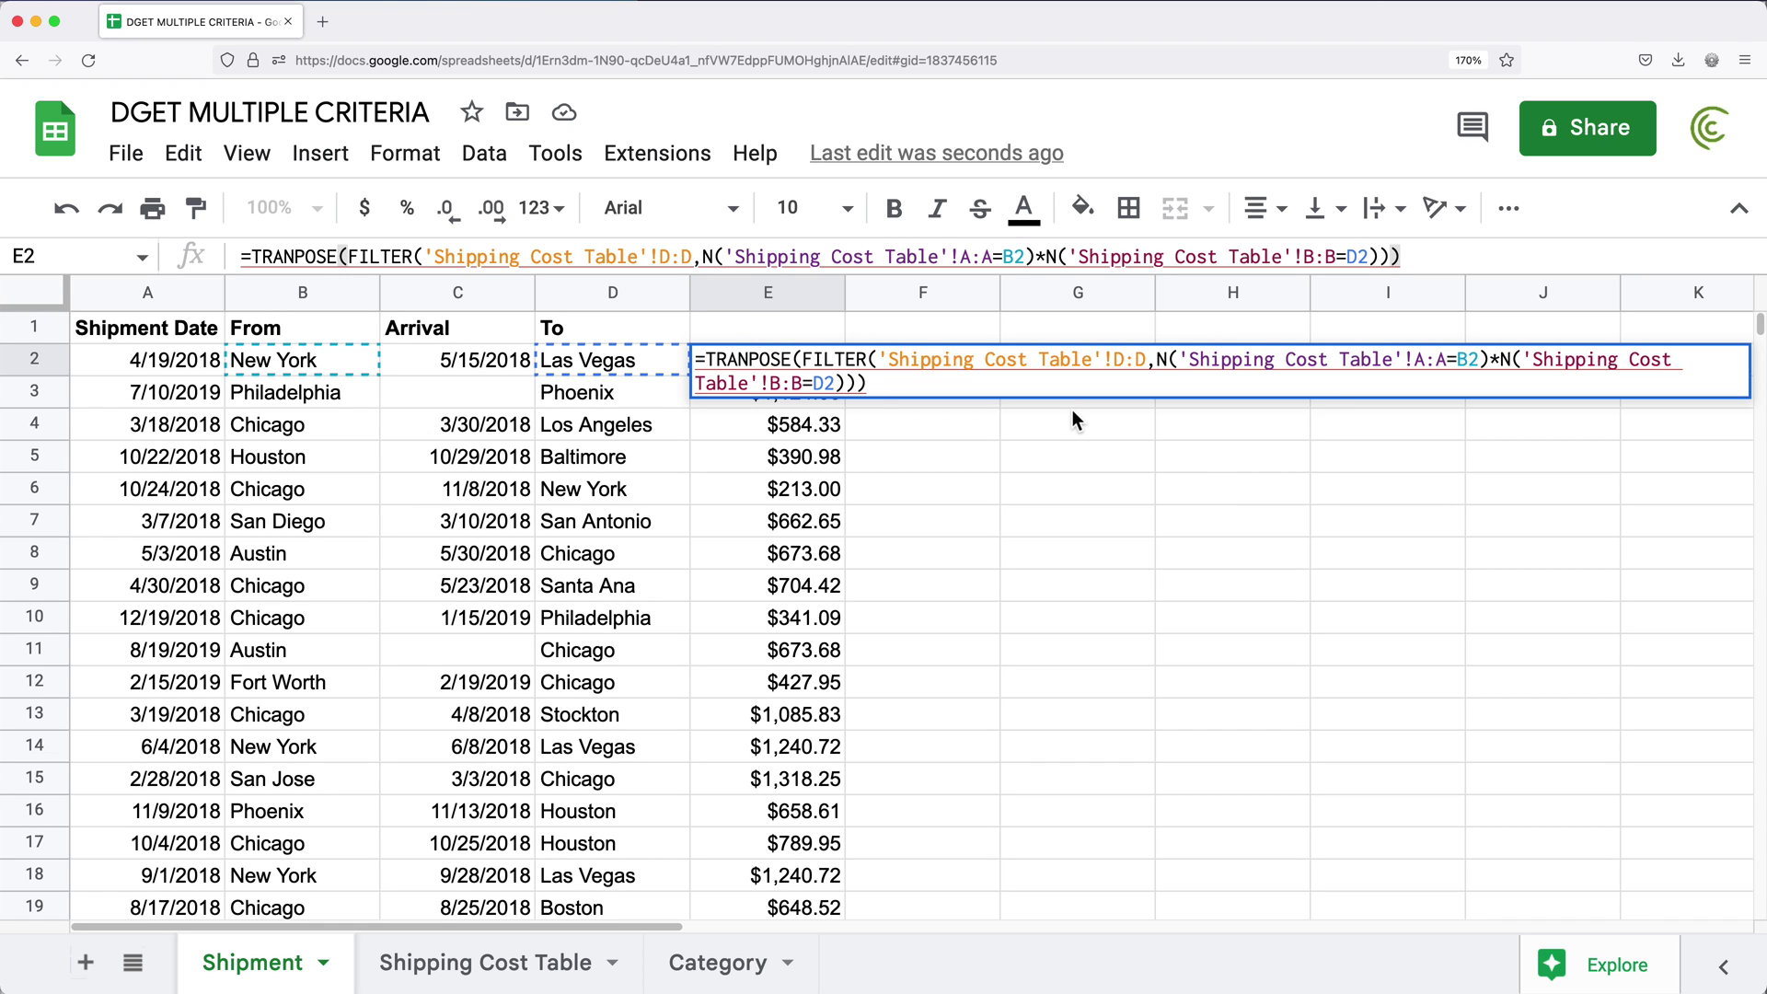
text(S)
key(Return)
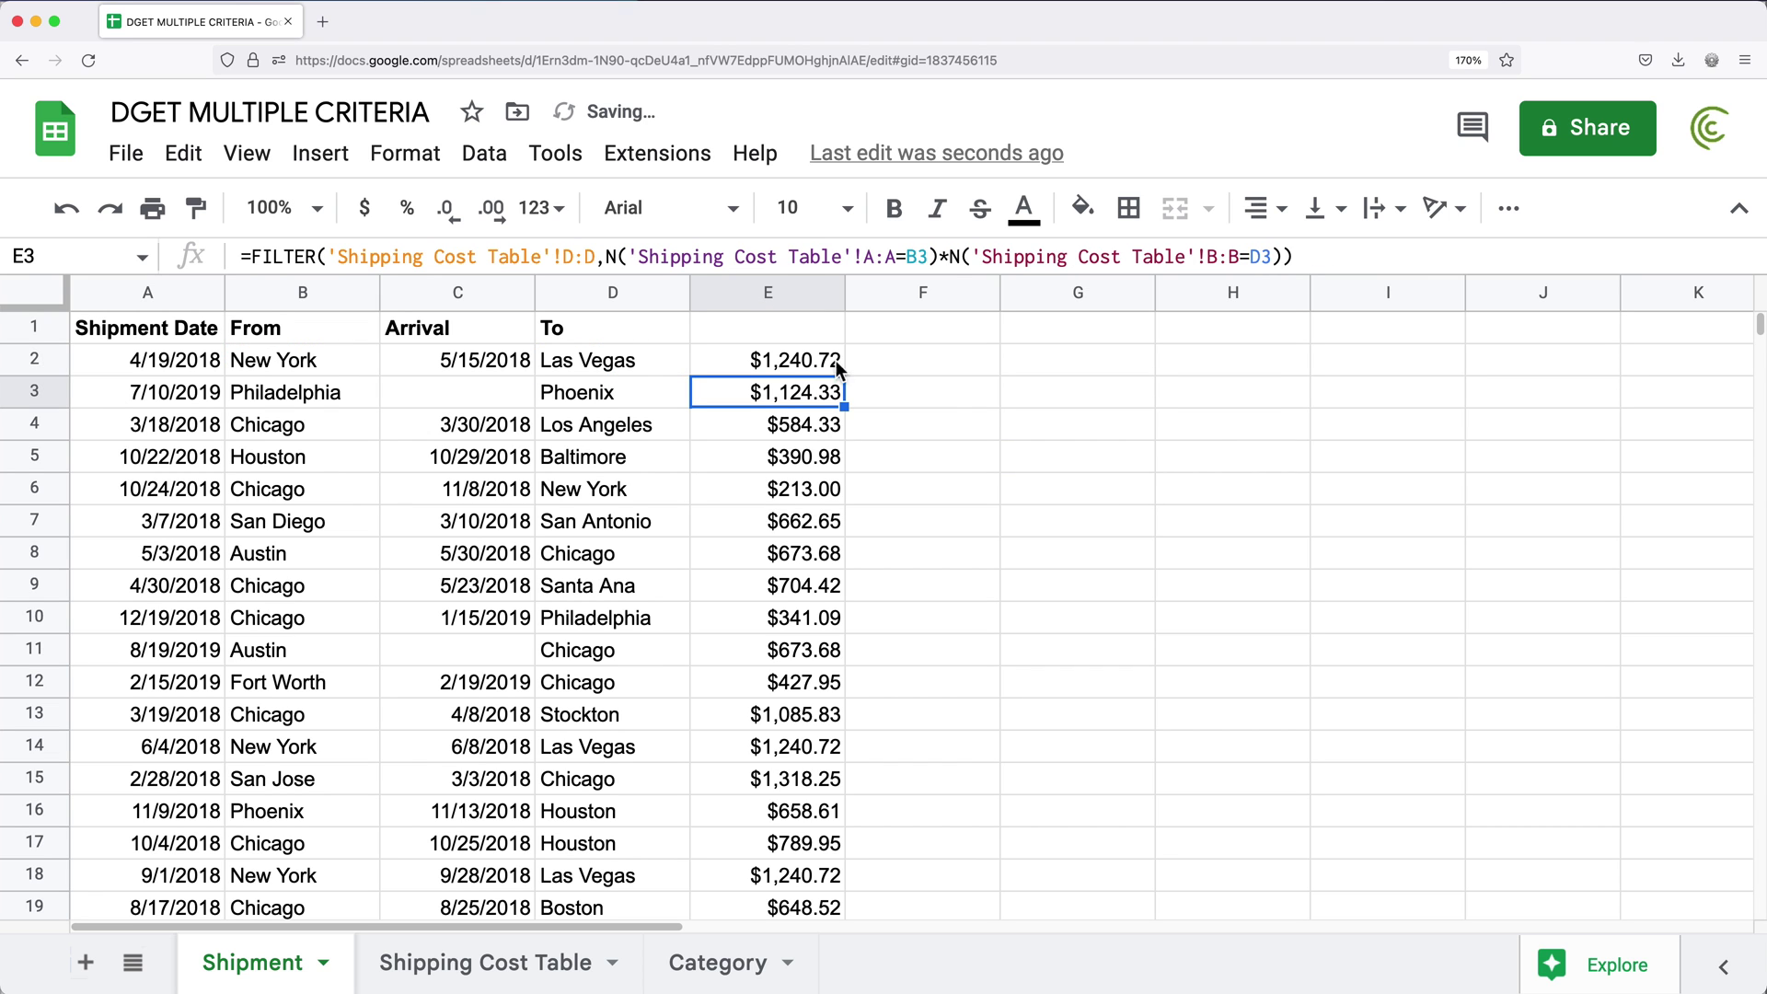
click(822, 361)
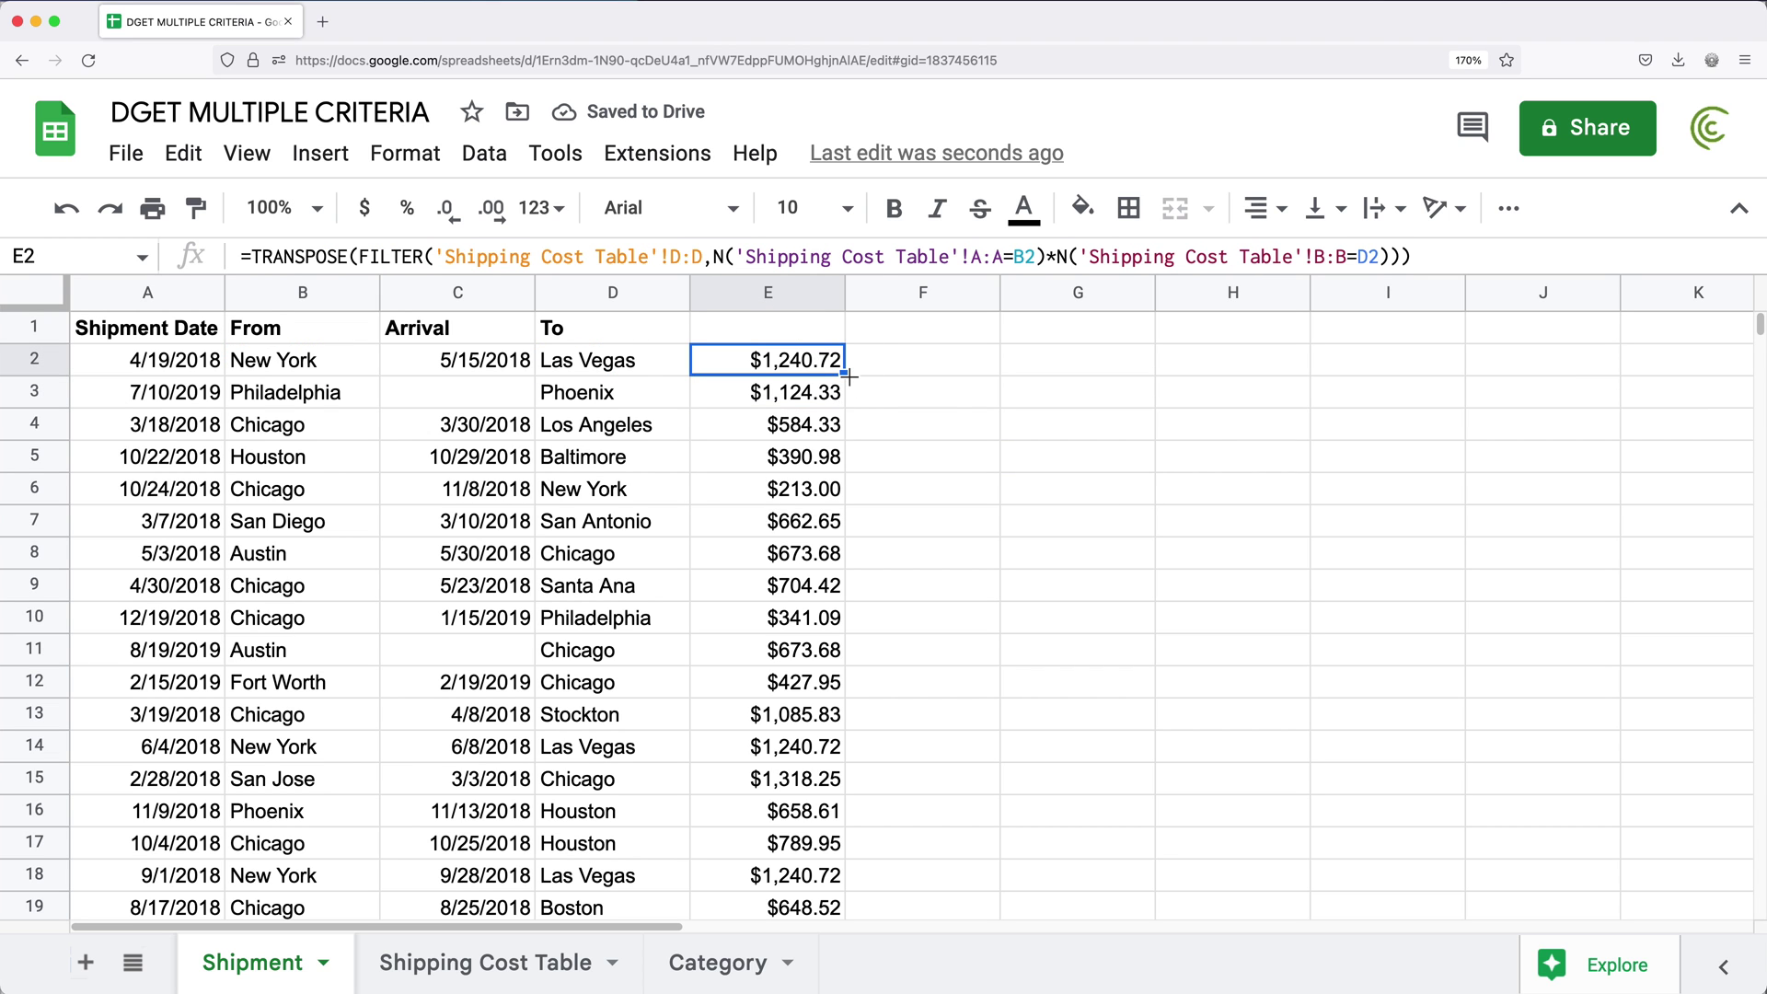
drag(849, 376, 744, 990)
scroll(704, 604, up, 10)
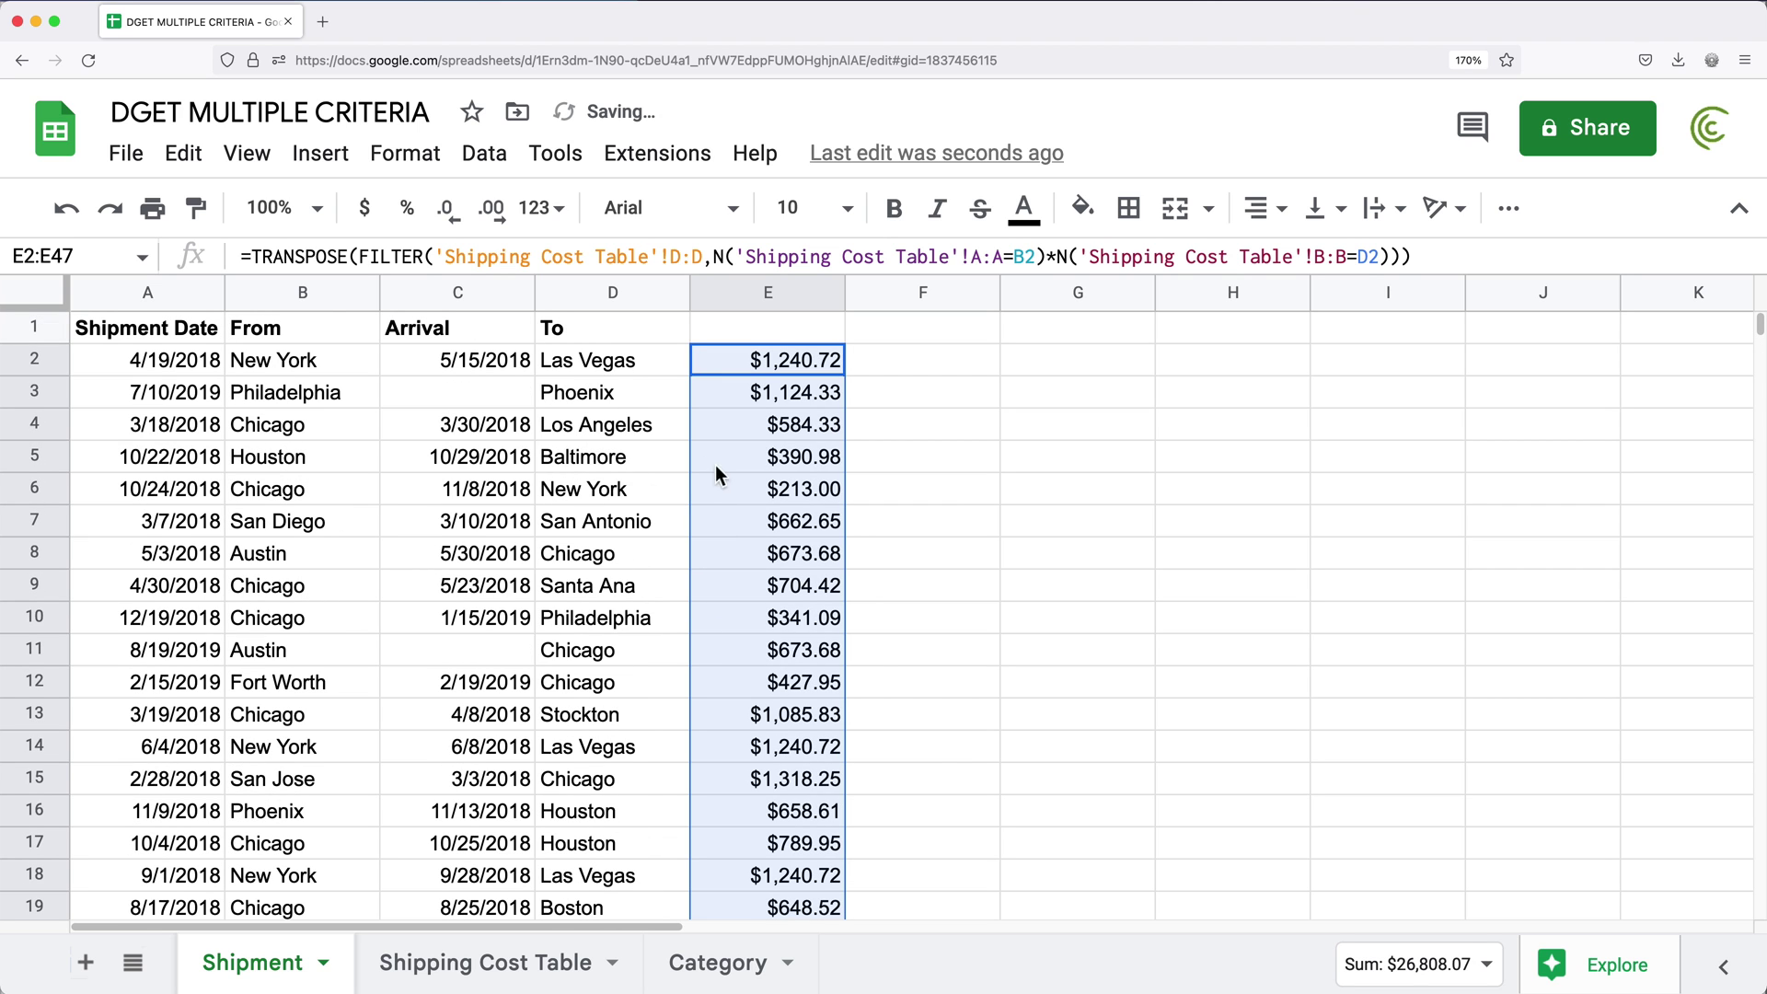
Note New York and Las Vegas in B2 and D2, then find 'new york' on the Shipping Cost Table
click(316, 361)
click(589, 366)
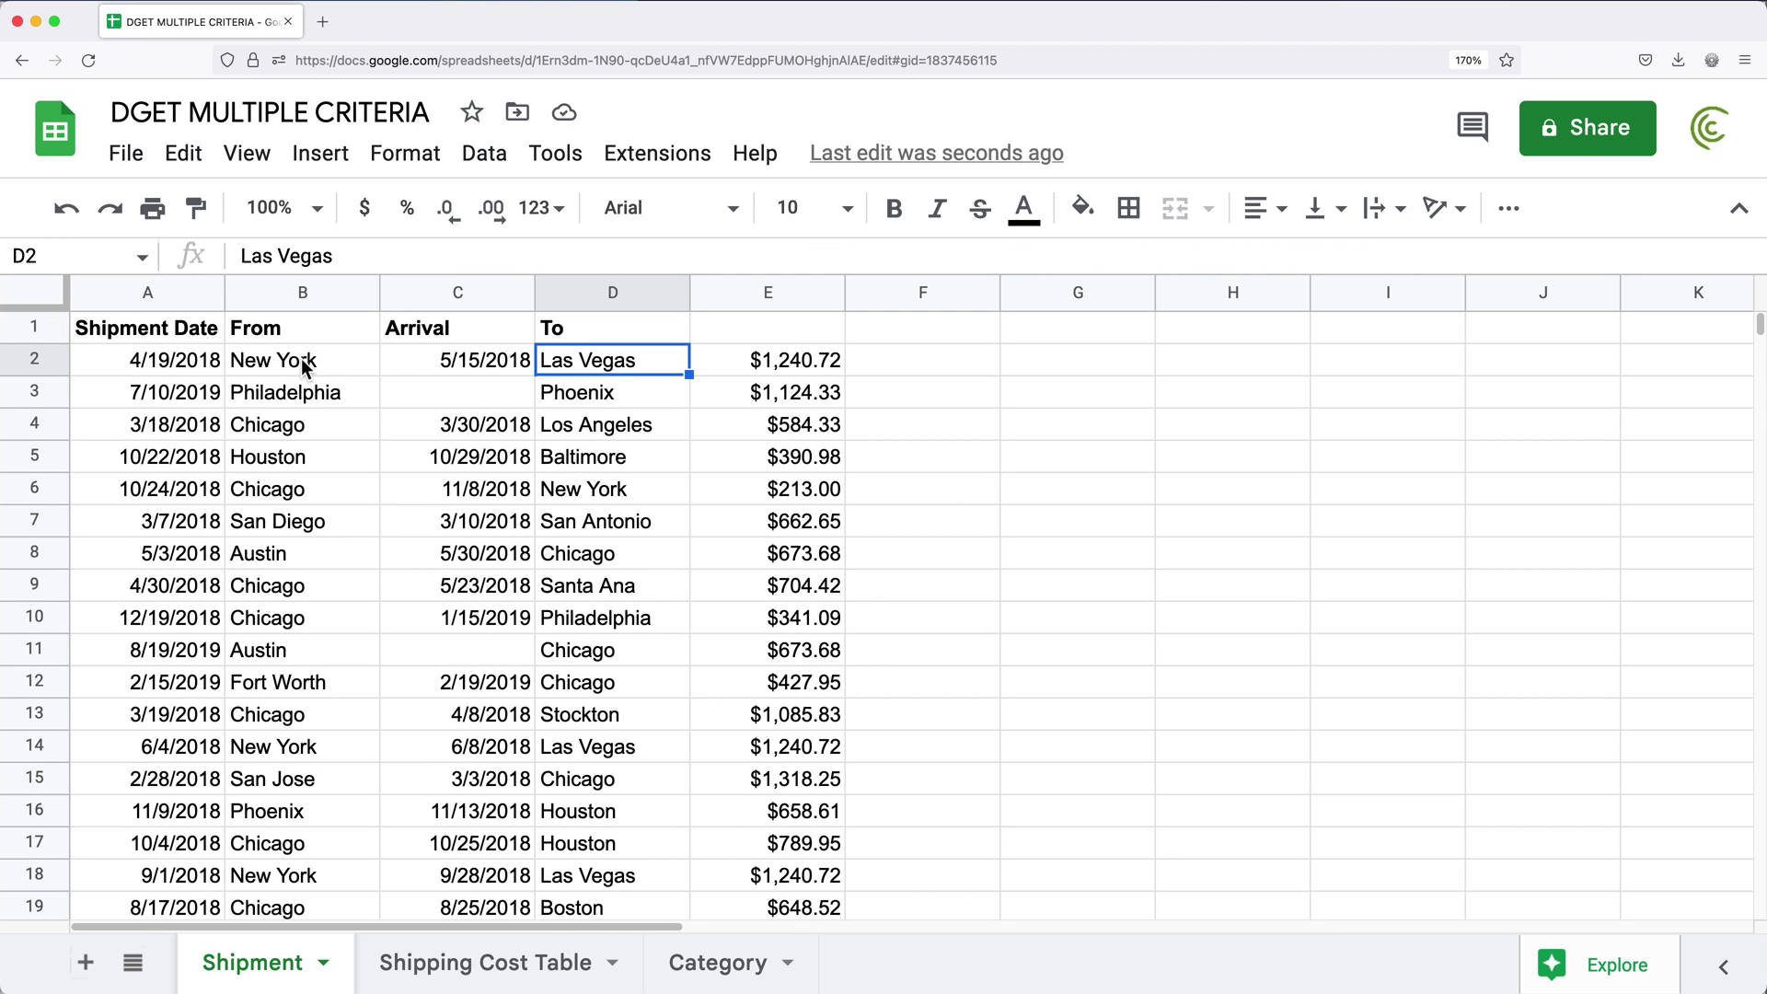
click(304, 363)
click(624, 368)
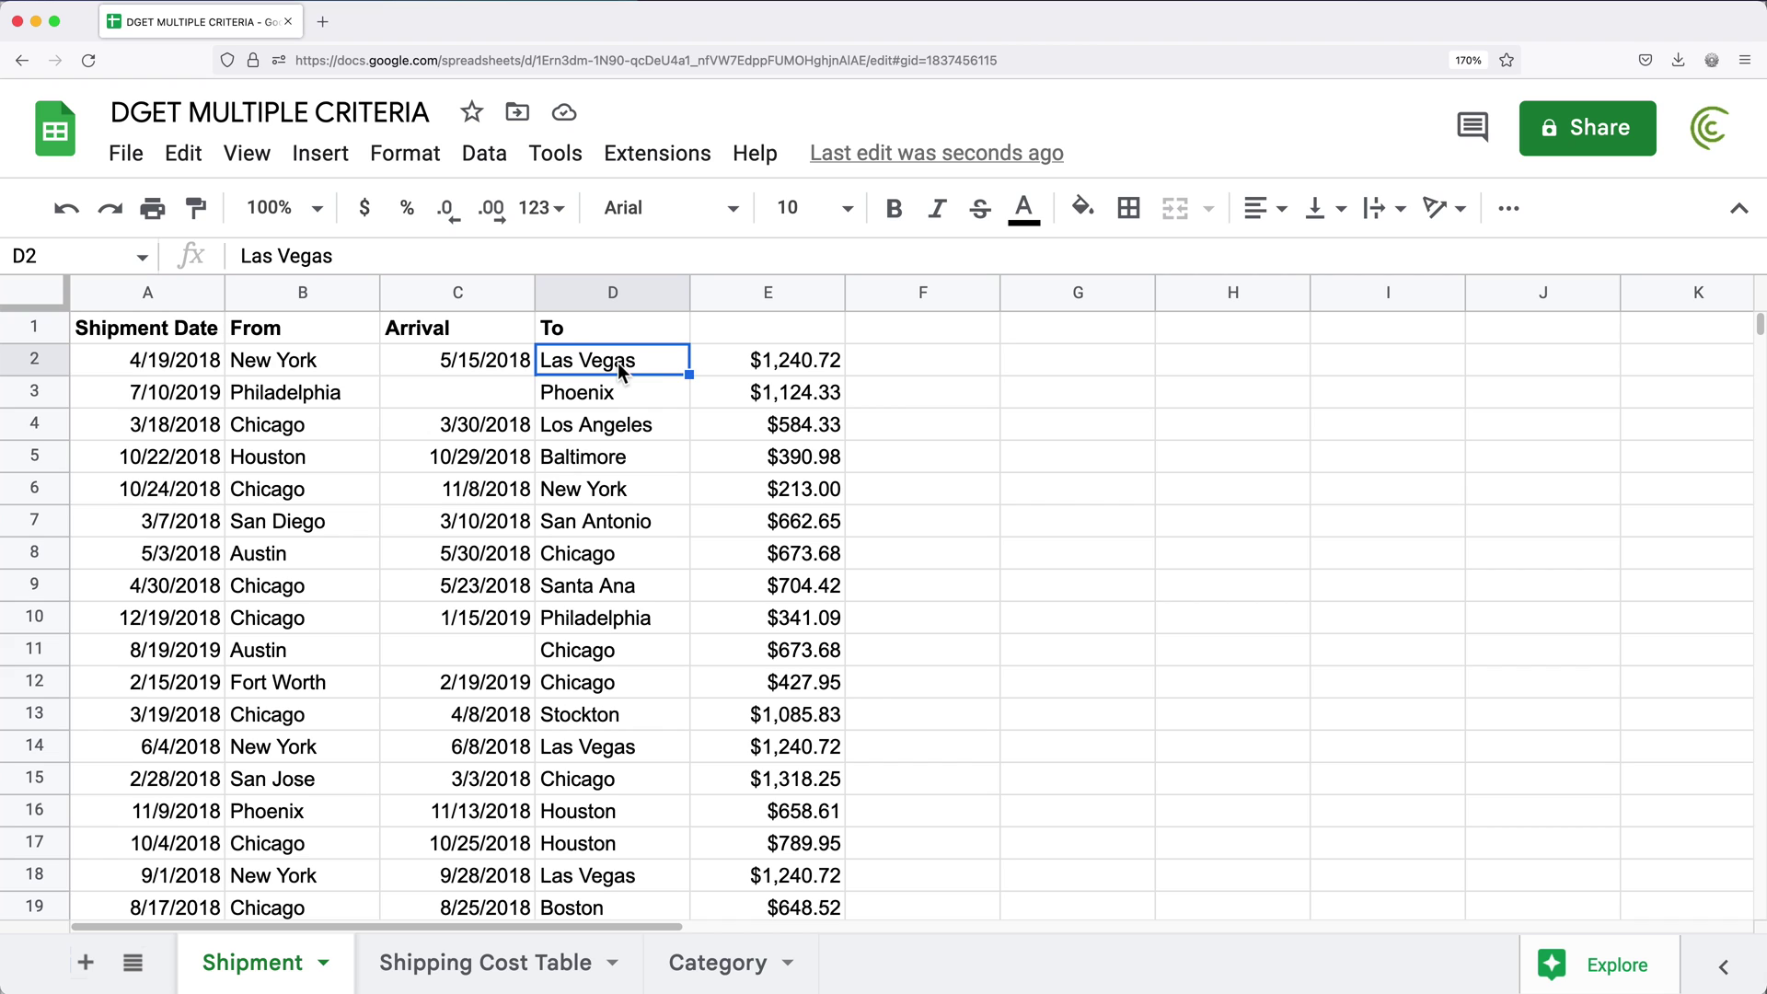
click(516, 978)
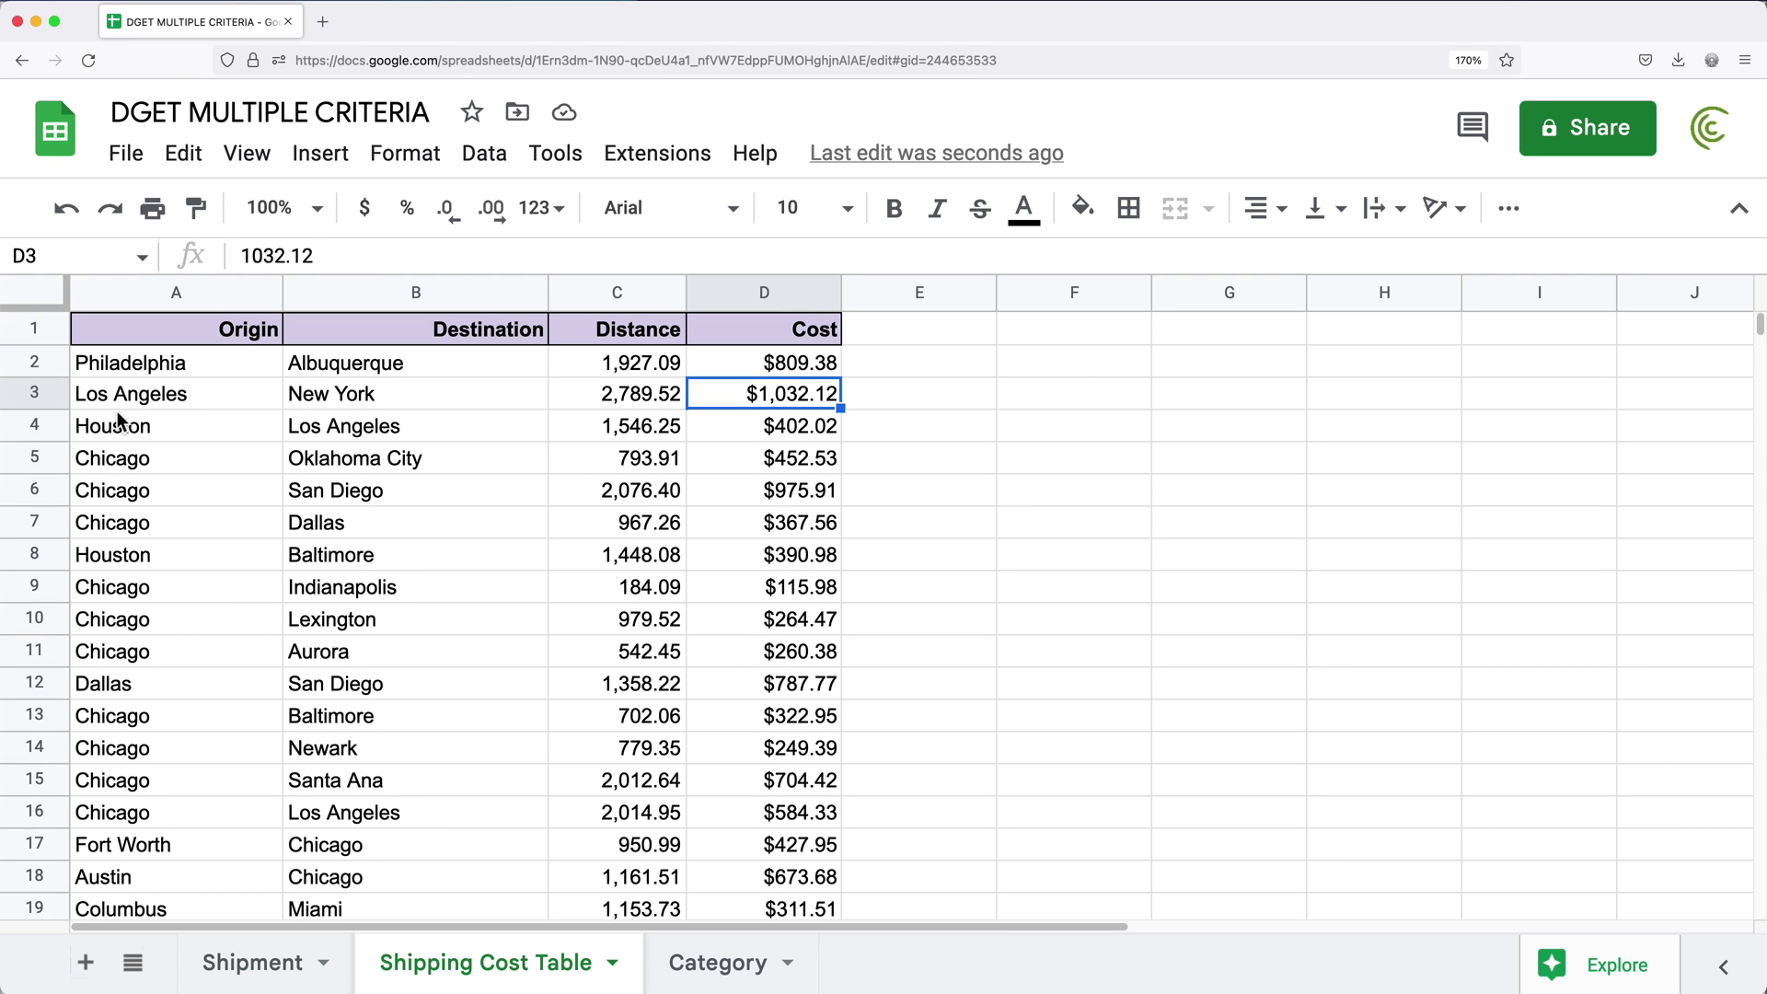
click(164, 364)
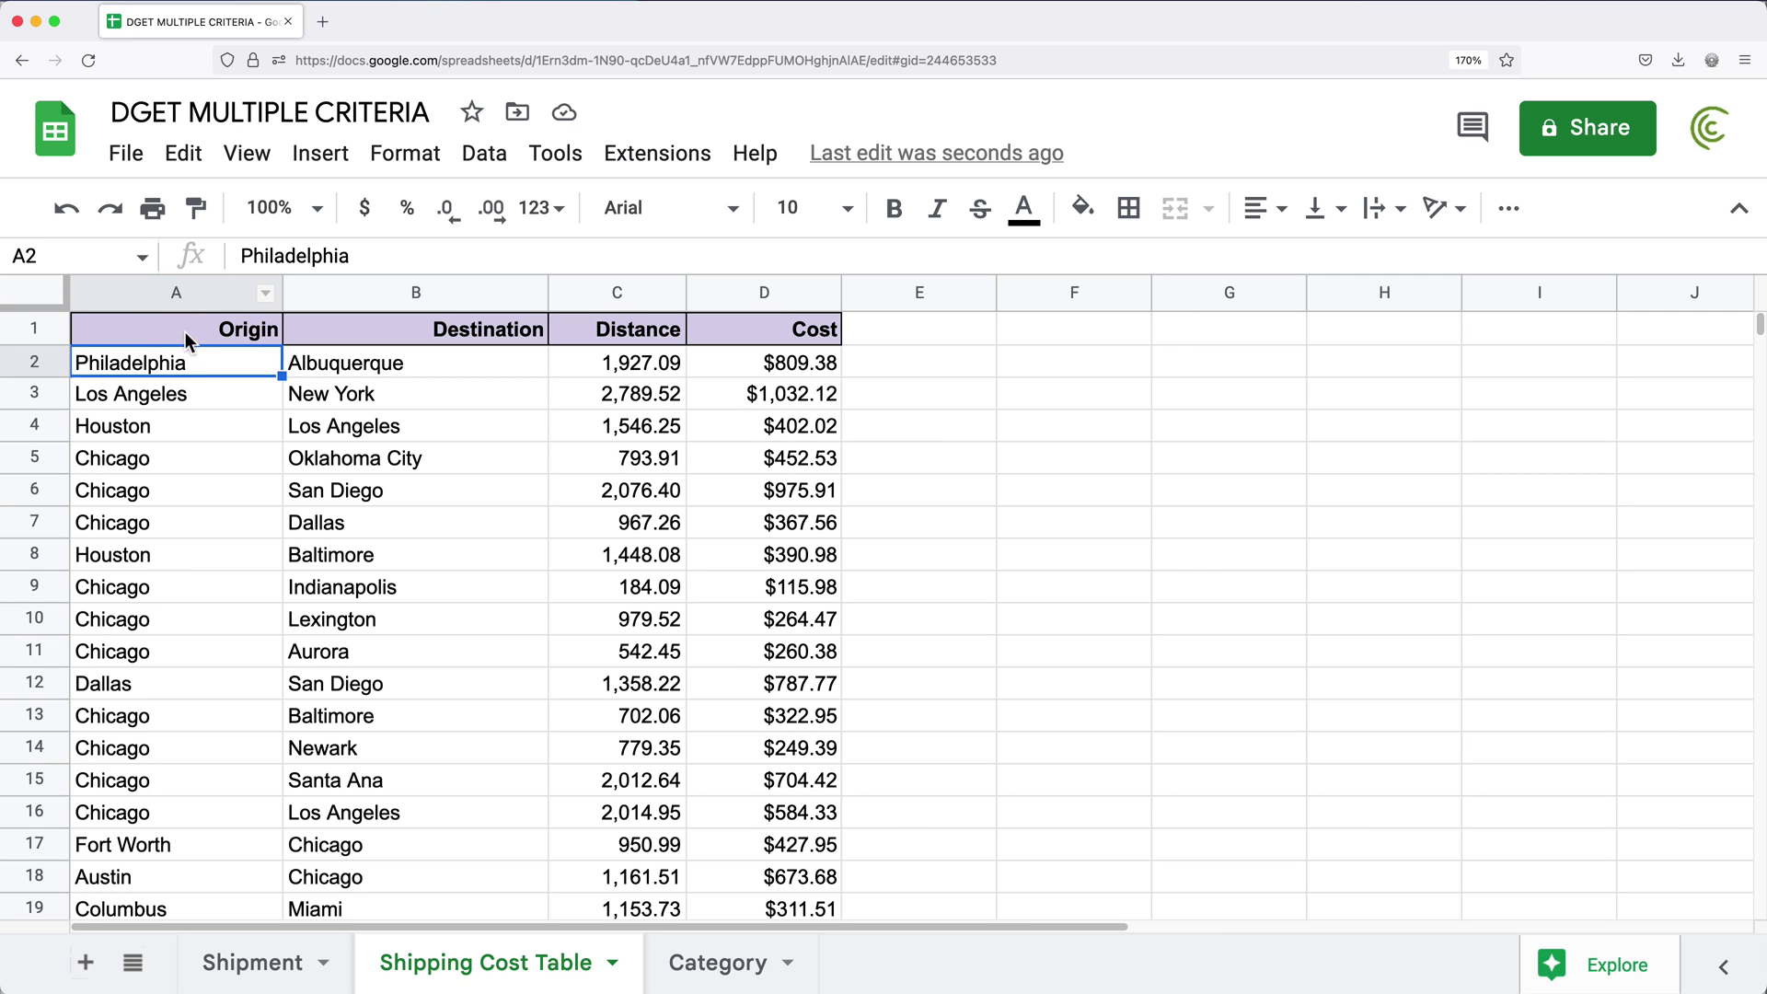
key(super+f)
text(new york)
key(Return)
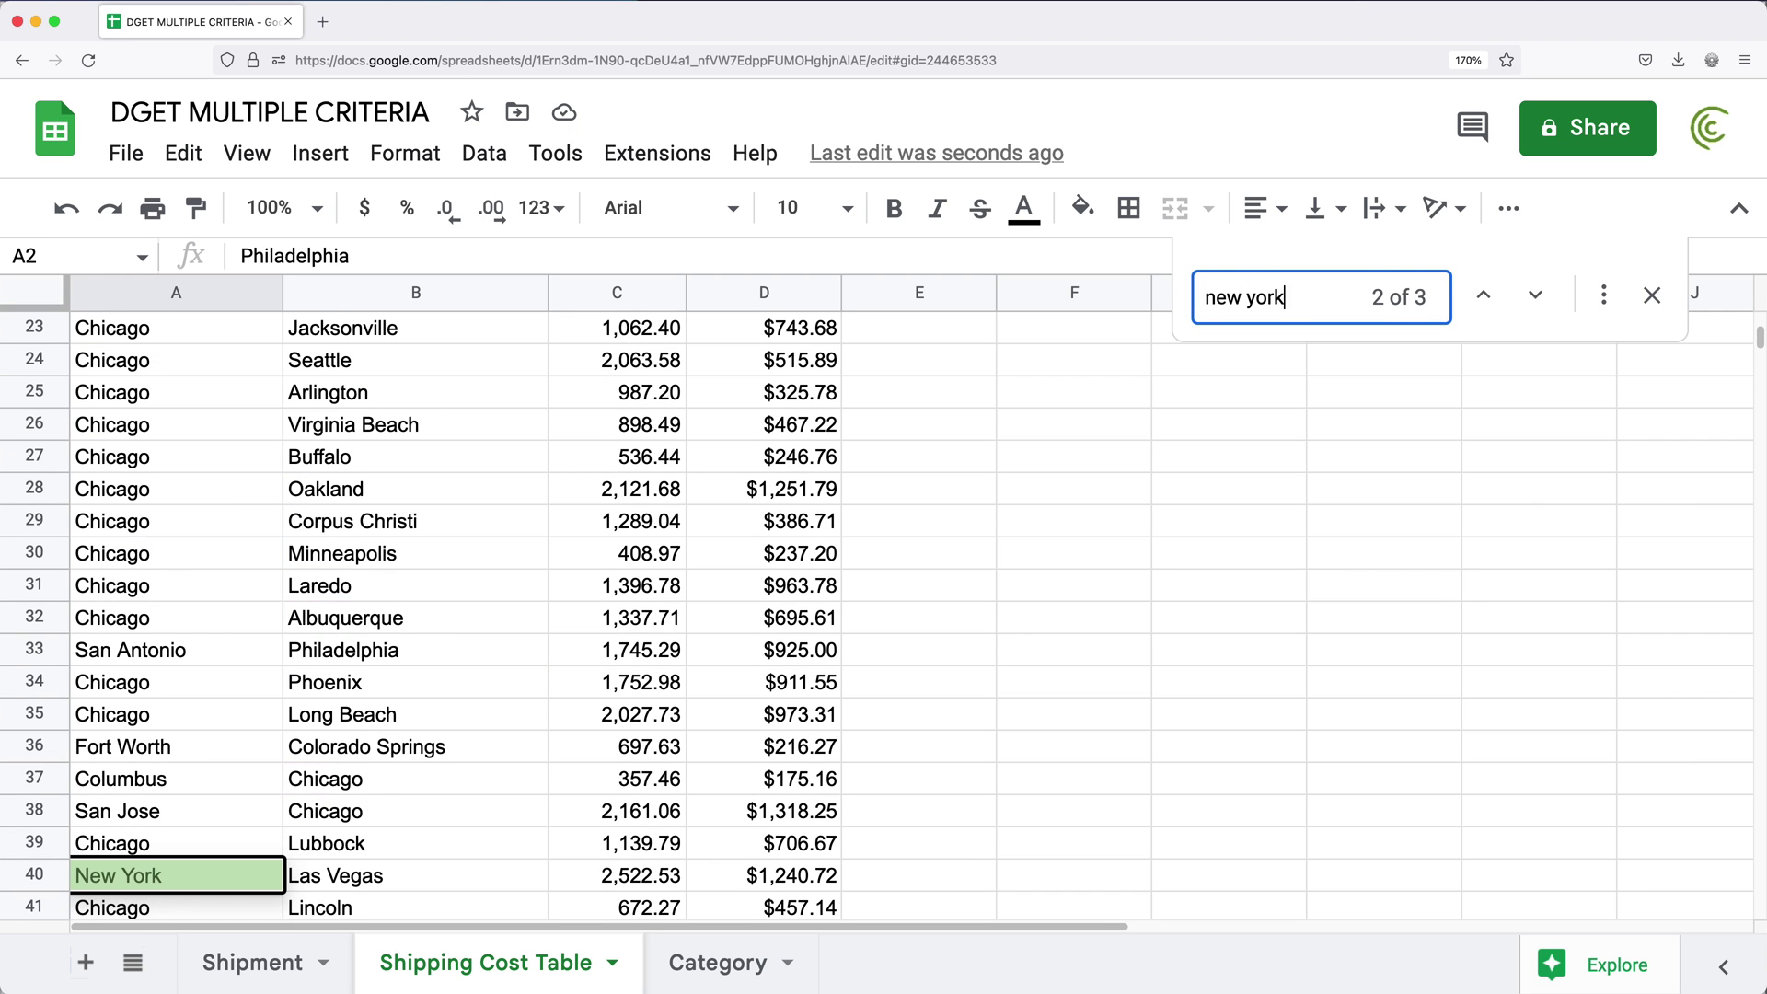
scroll(252, 442, down, 2)
click(1653, 295)
Insert a new row 41 and copy the New York–Las Vegas row A40:D40 into it
scroll(552, 552, down, 4)
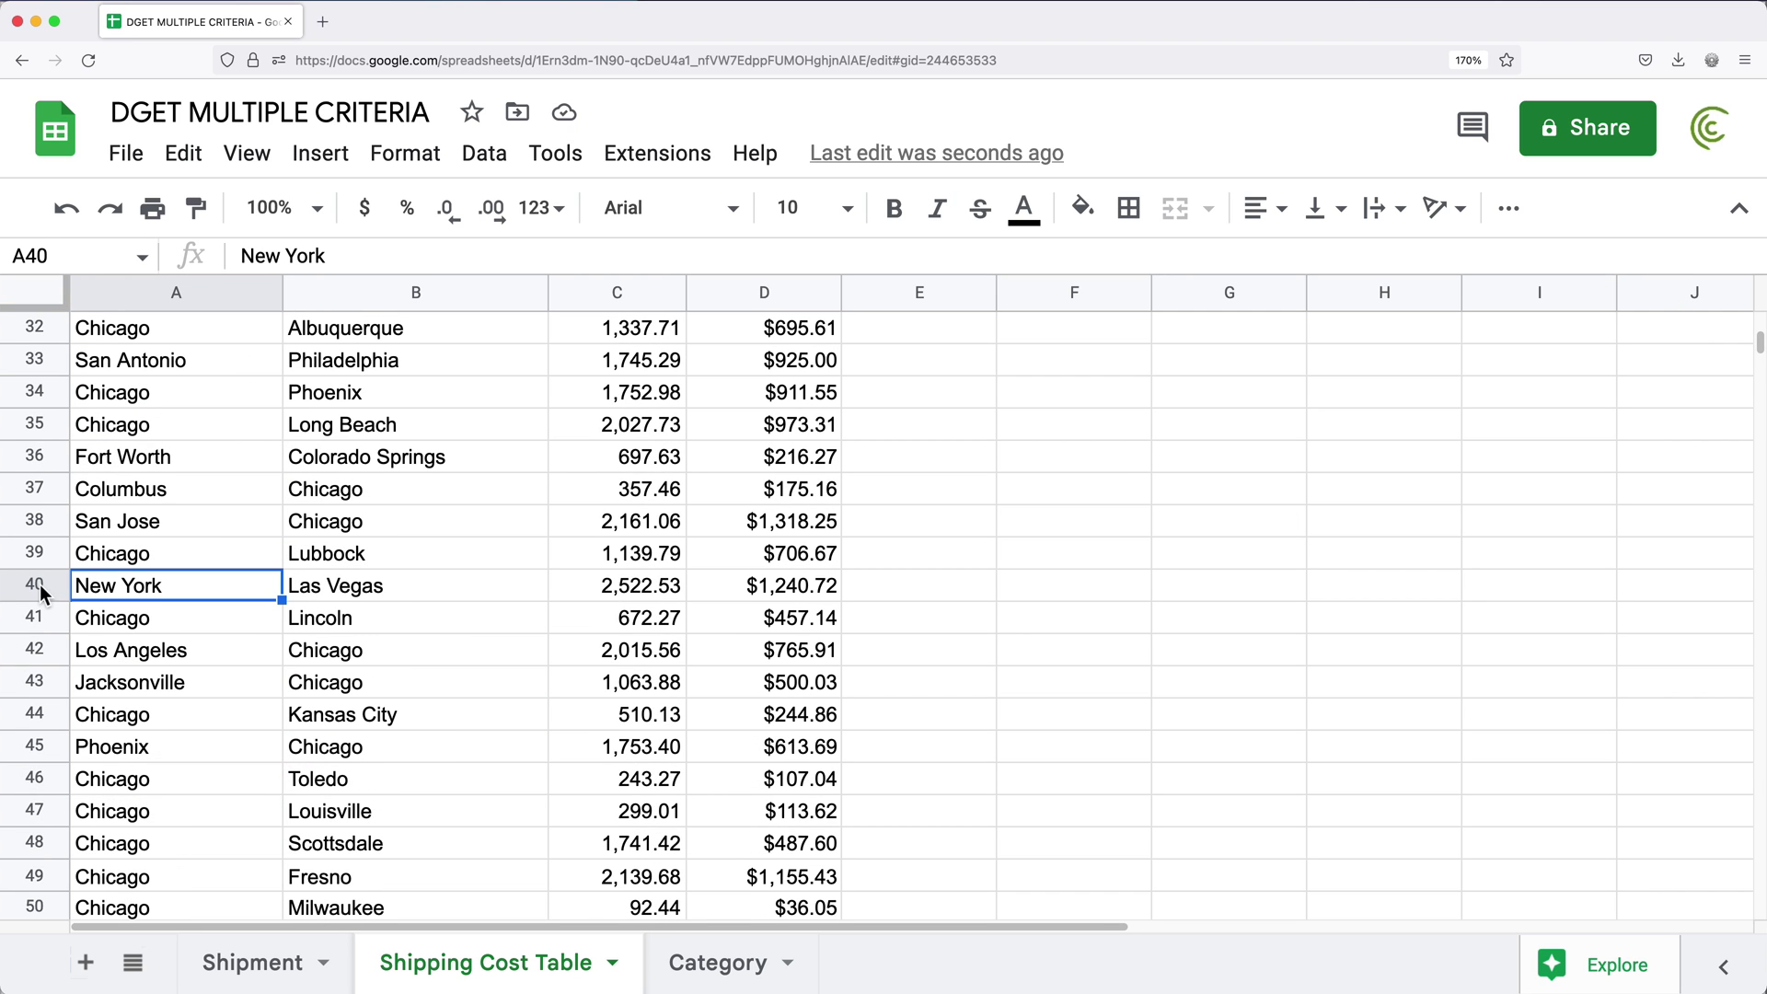
right_click(42, 611)
click(147, 513)
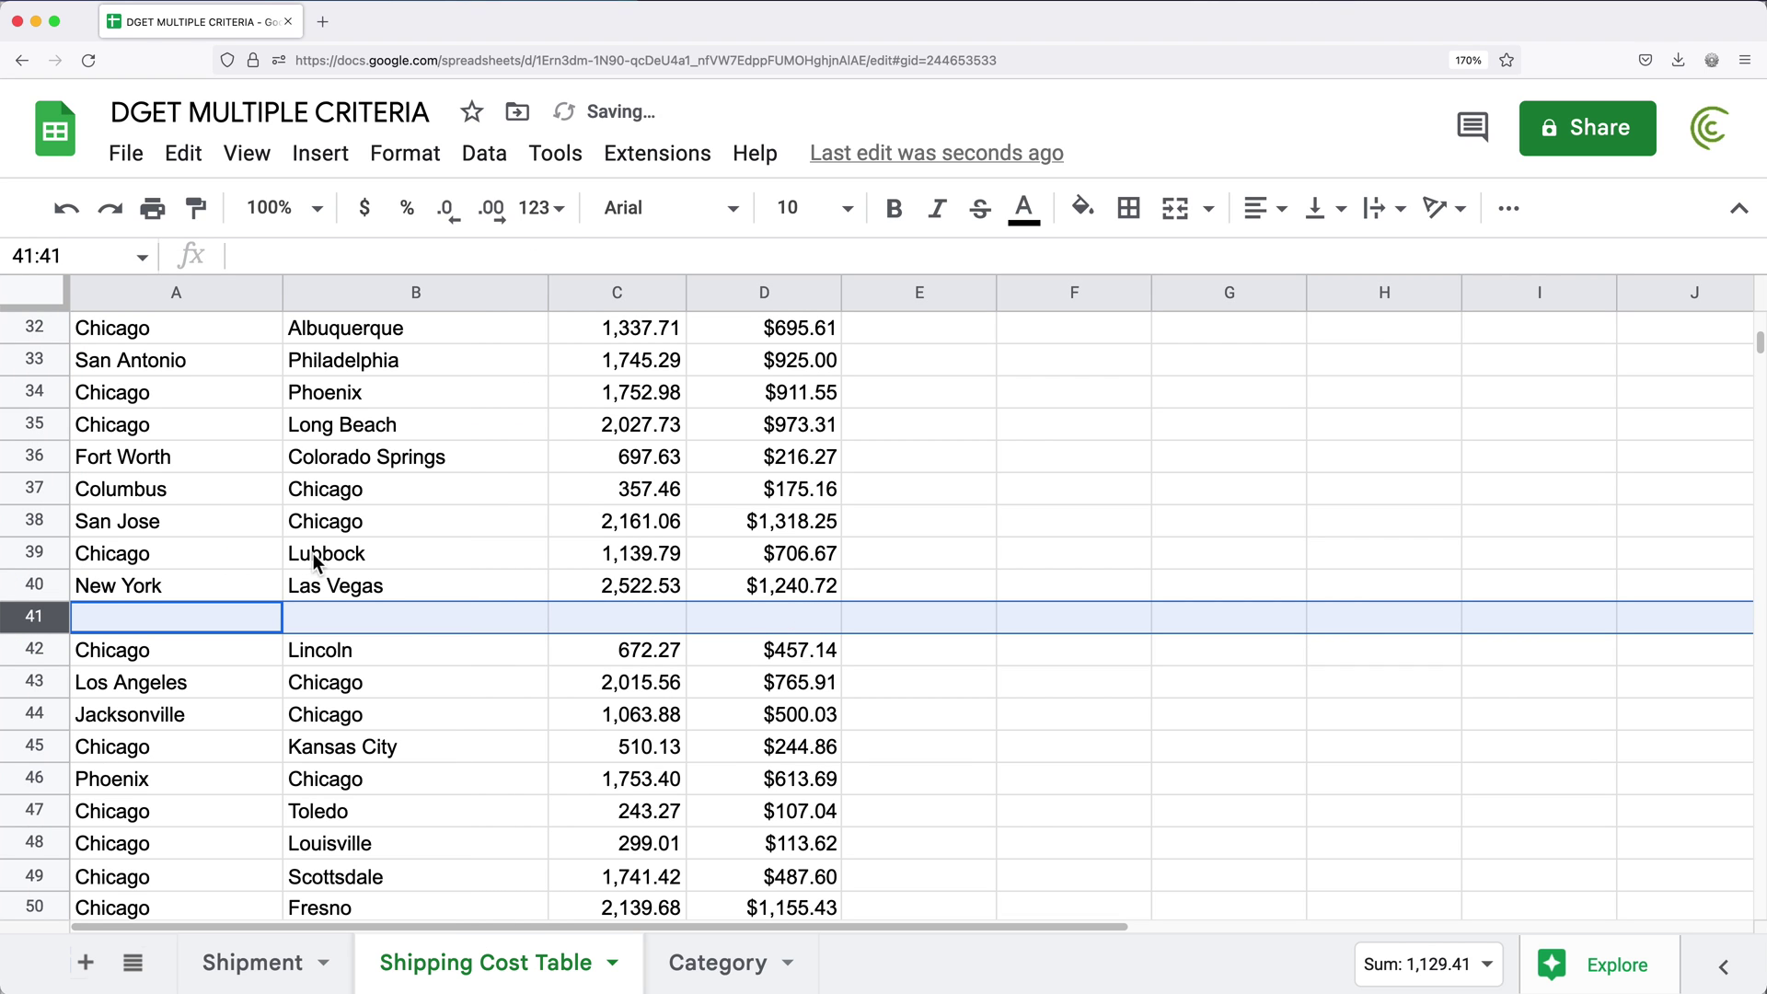
drag(222, 593, 758, 592)
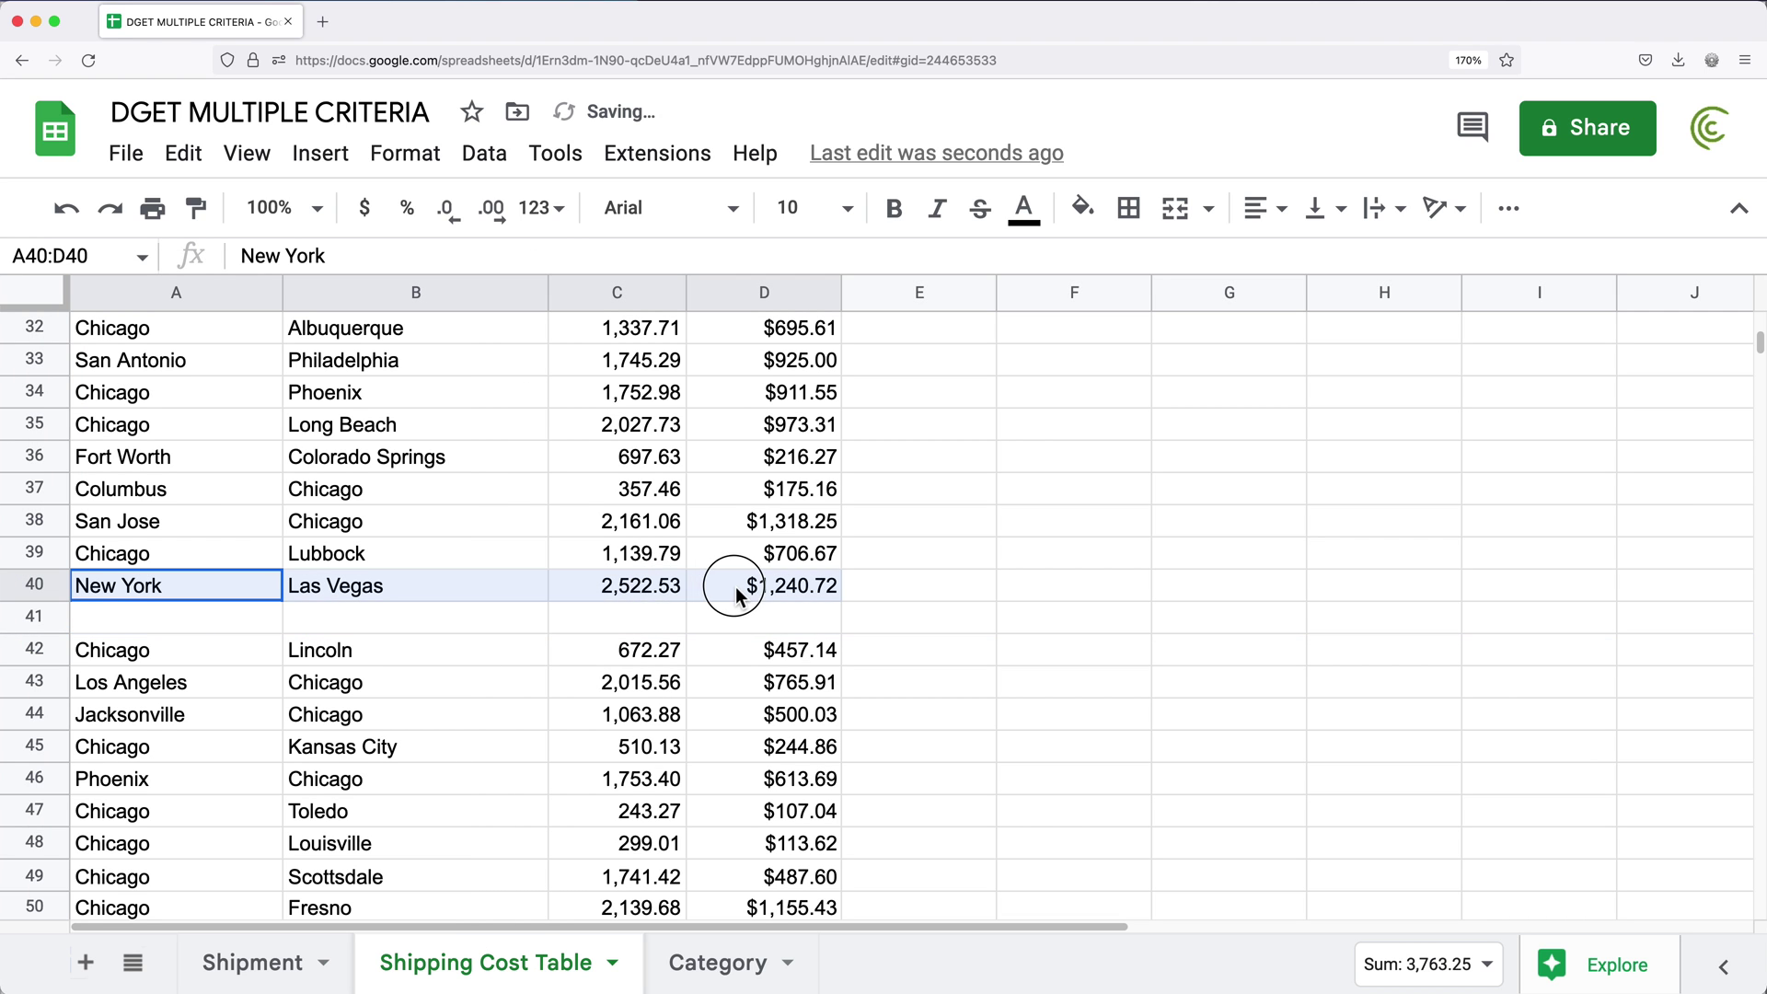
key(super+c)
click(250, 633)
key(super+v)
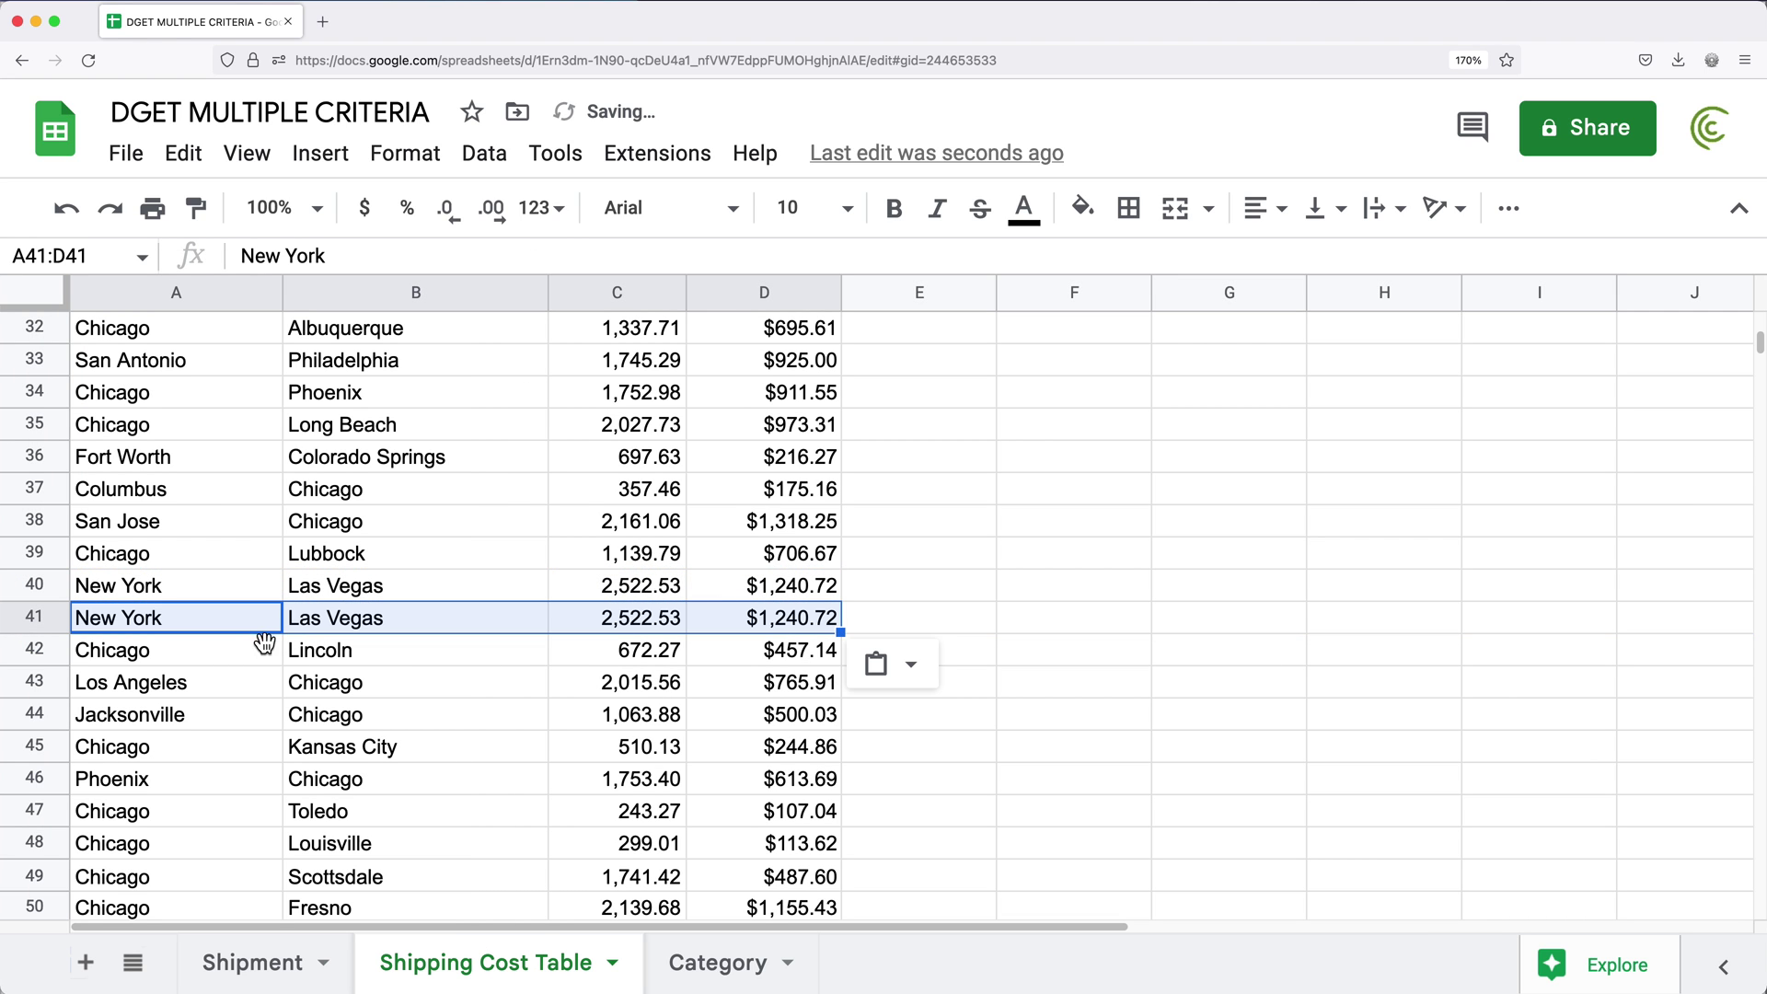
Change the duplicate row's cost in D41 to $2,240.72 and compare both New York–Las Vegas rows
click(771, 633)
double_click(769, 631)
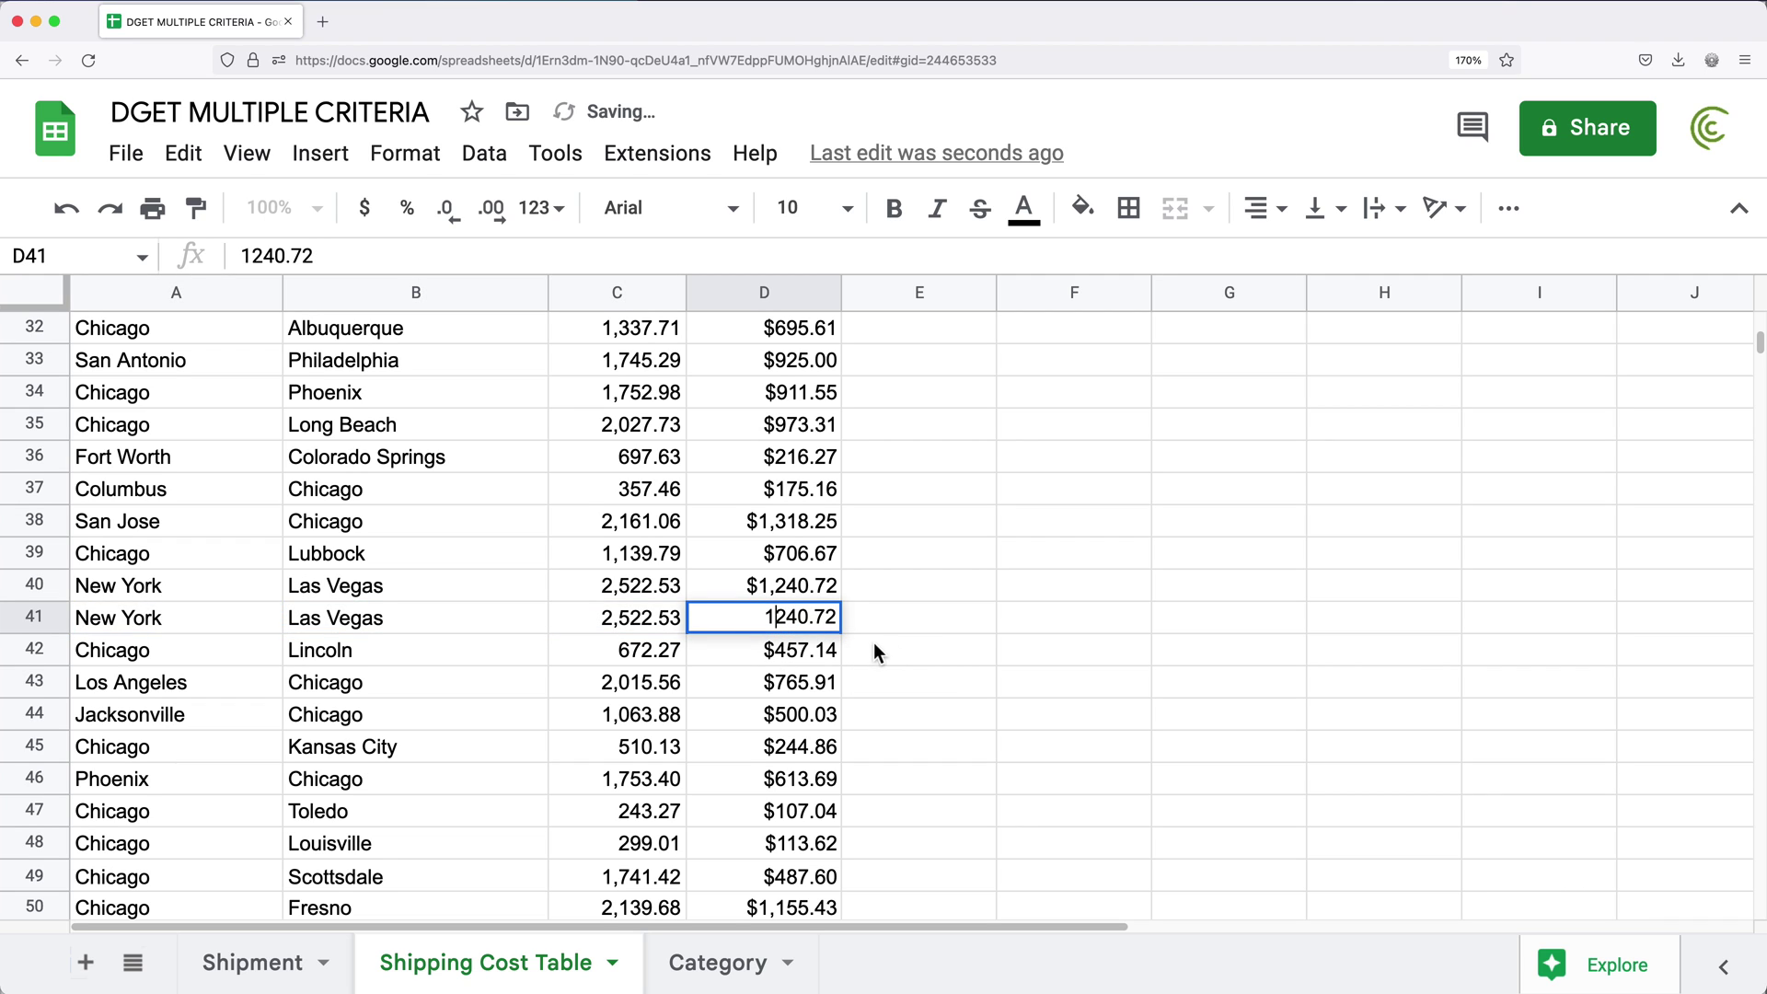
key(BackSpace)
text(2)
key(Return)
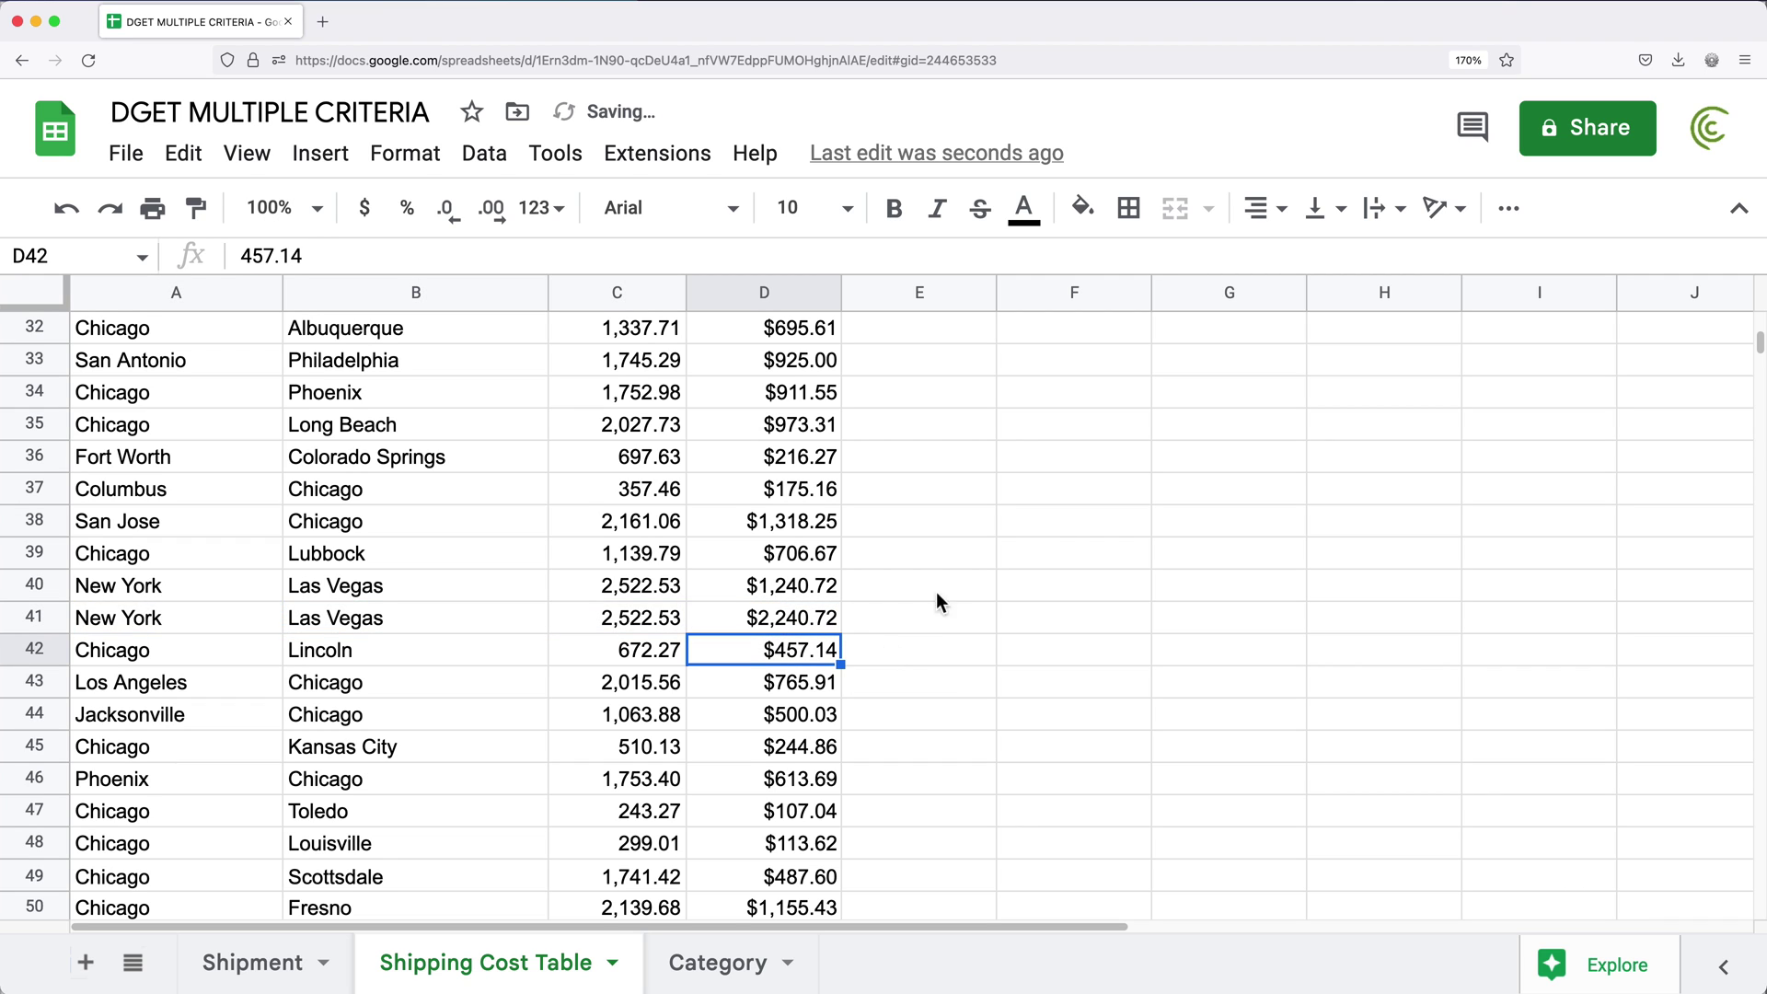
drag(805, 593, 796, 638)
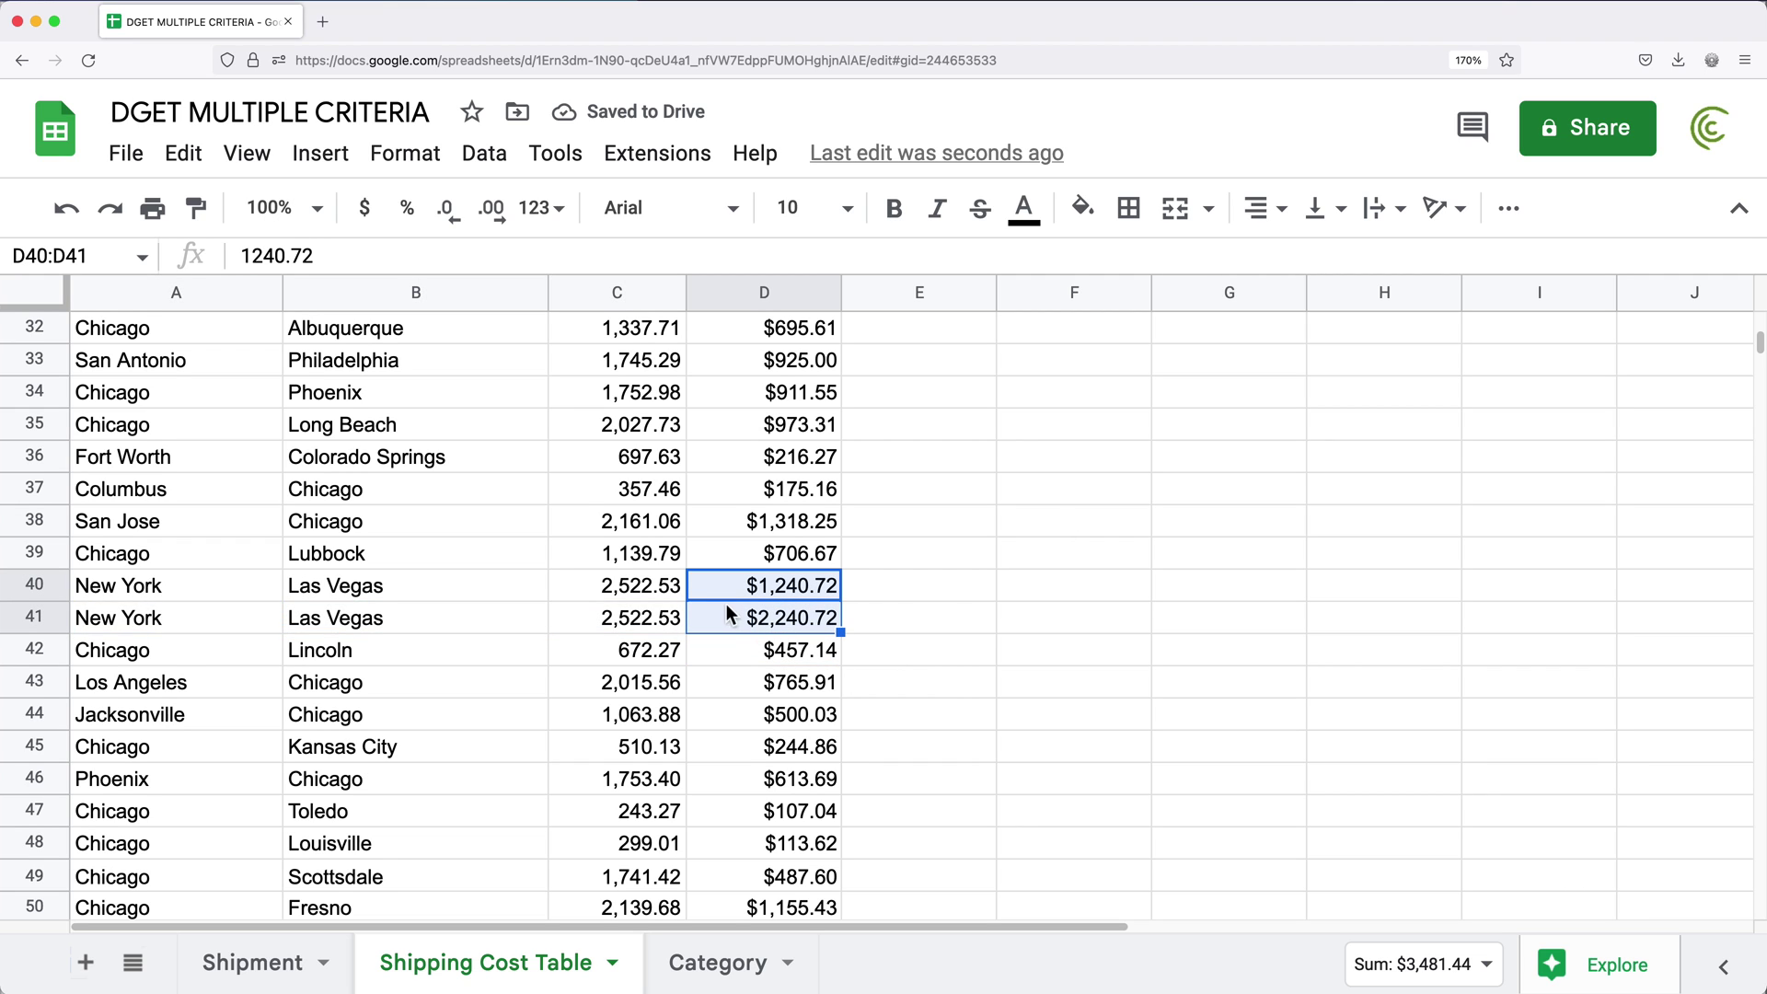
click(221, 597)
drag(291, 598, 832, 623)
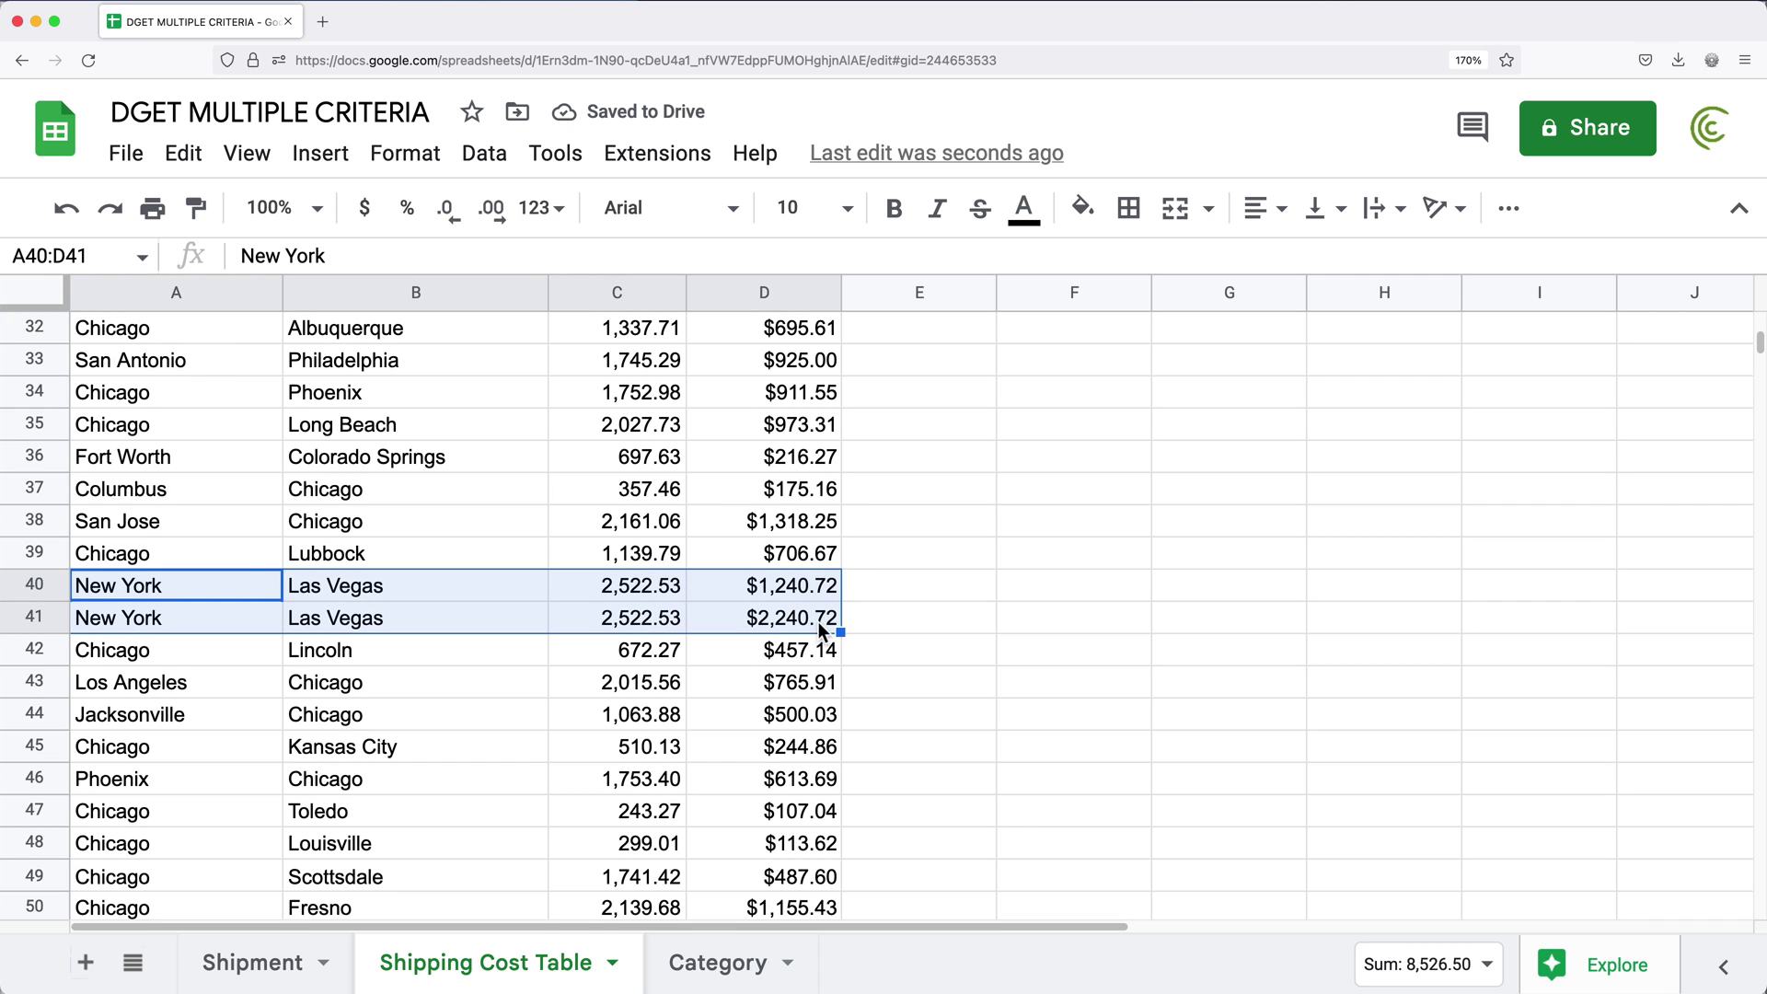
On the Shipment sheet, inspect the spilled costs in F2 and row 14, and review E2's formula unchanged
click(251, 981)
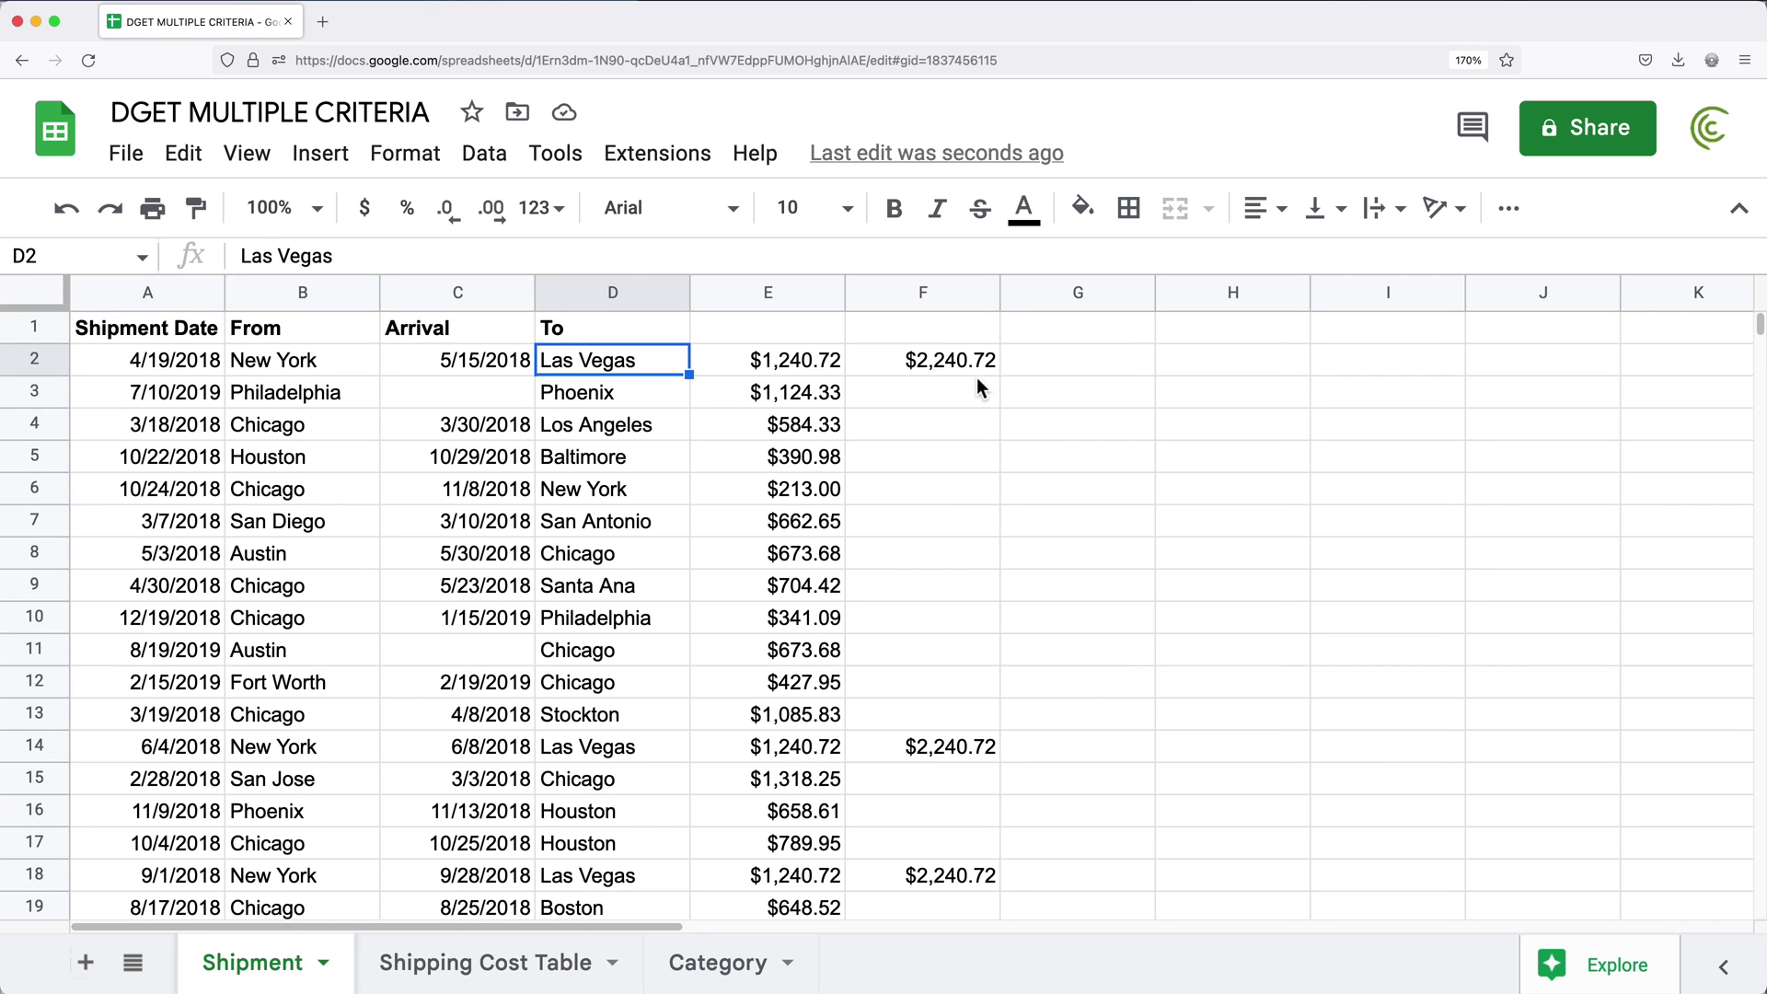
click(792, 376)
click(949, 362)
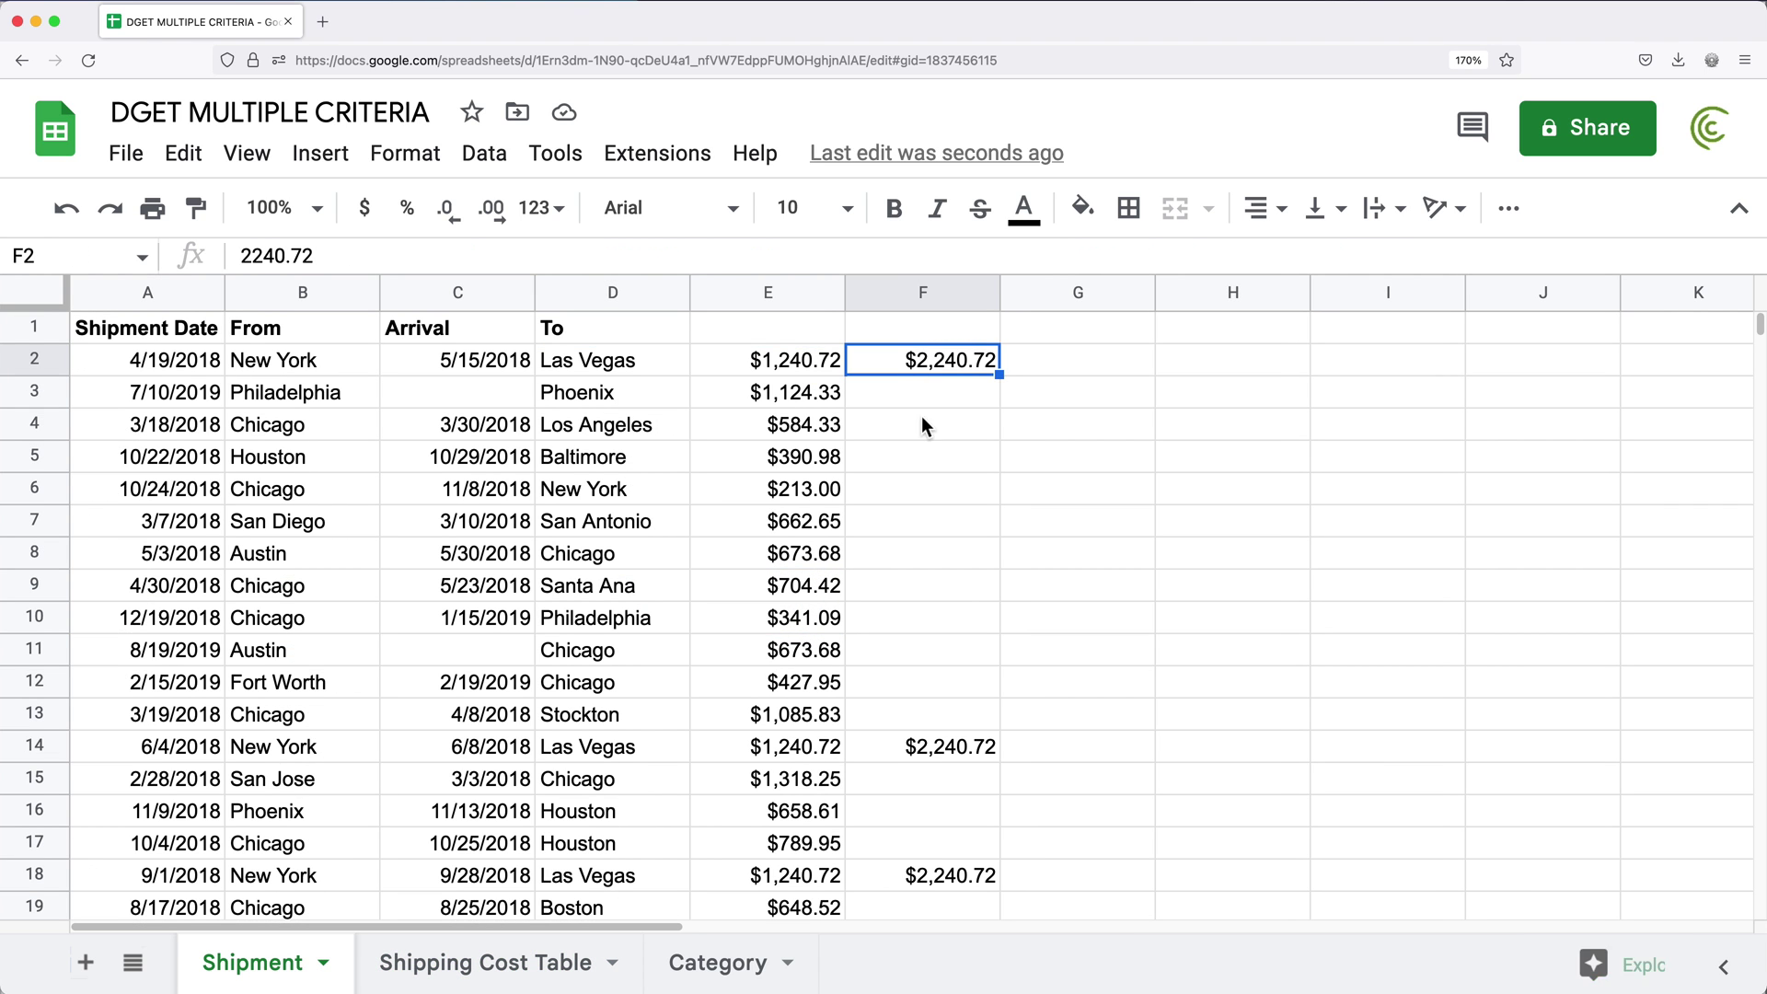
drag(179, 746, 922, 753)
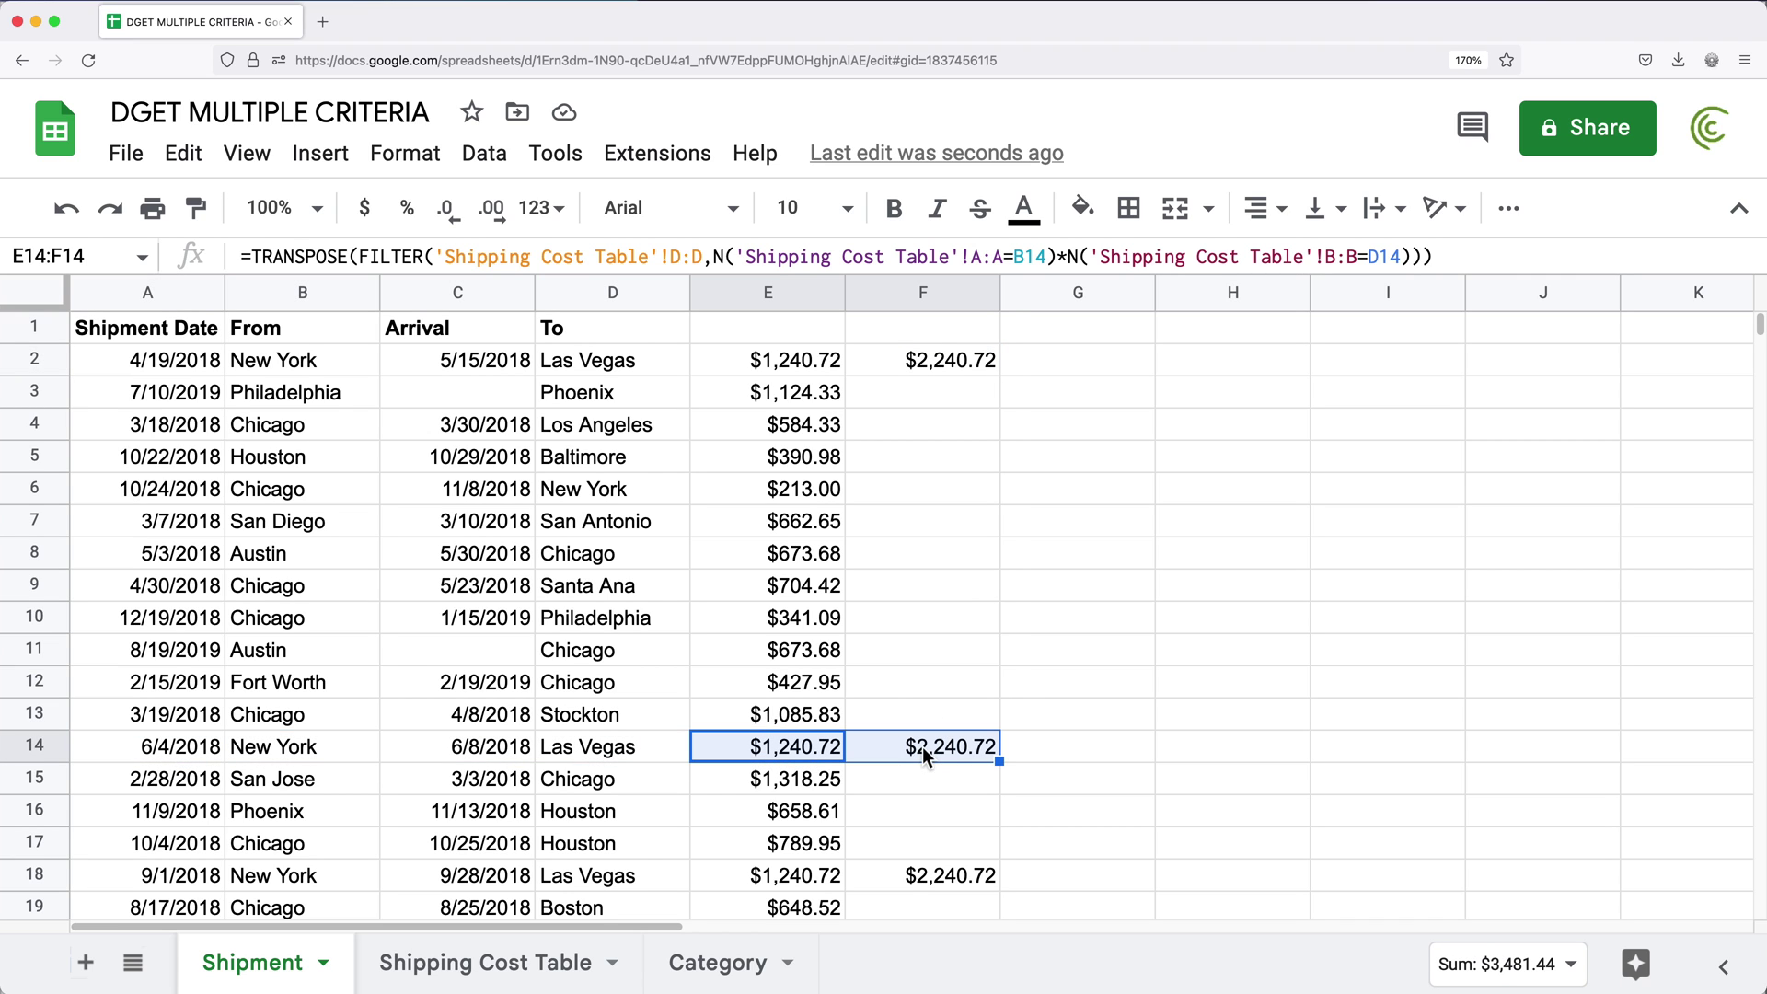
drag(802, 359, 1093, 364)
click(1117, 362)
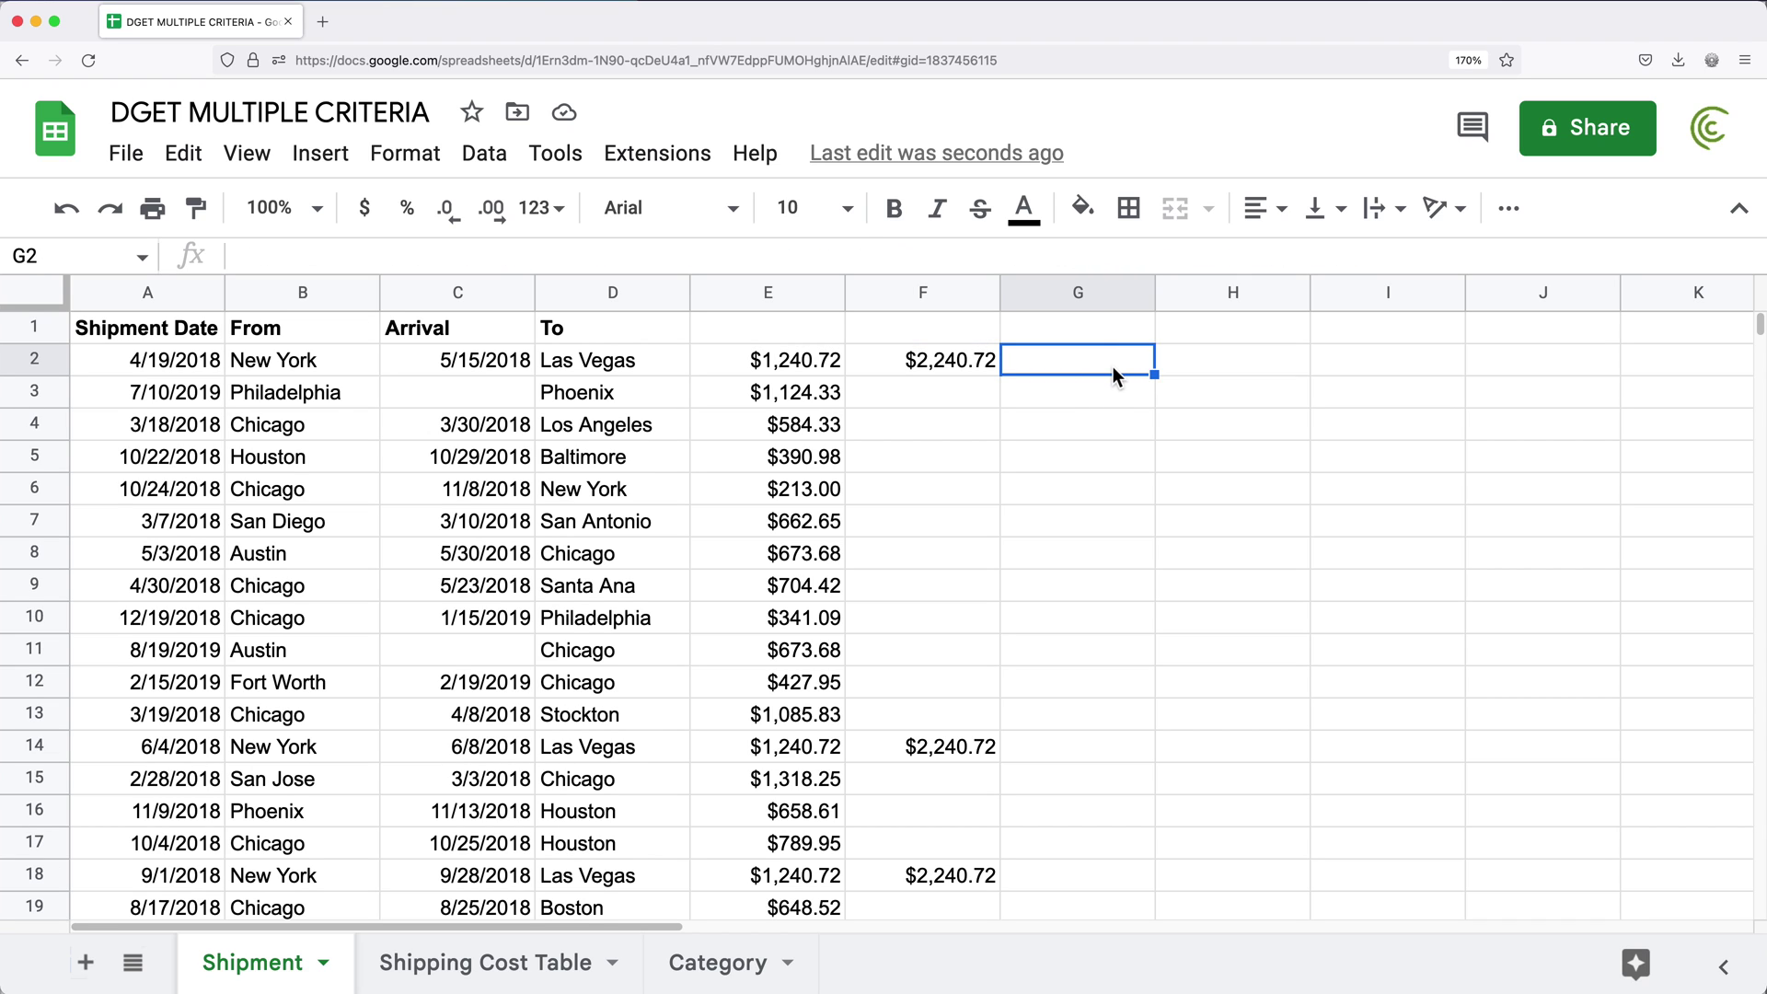
click(799, 367)
double_click(799, 366)
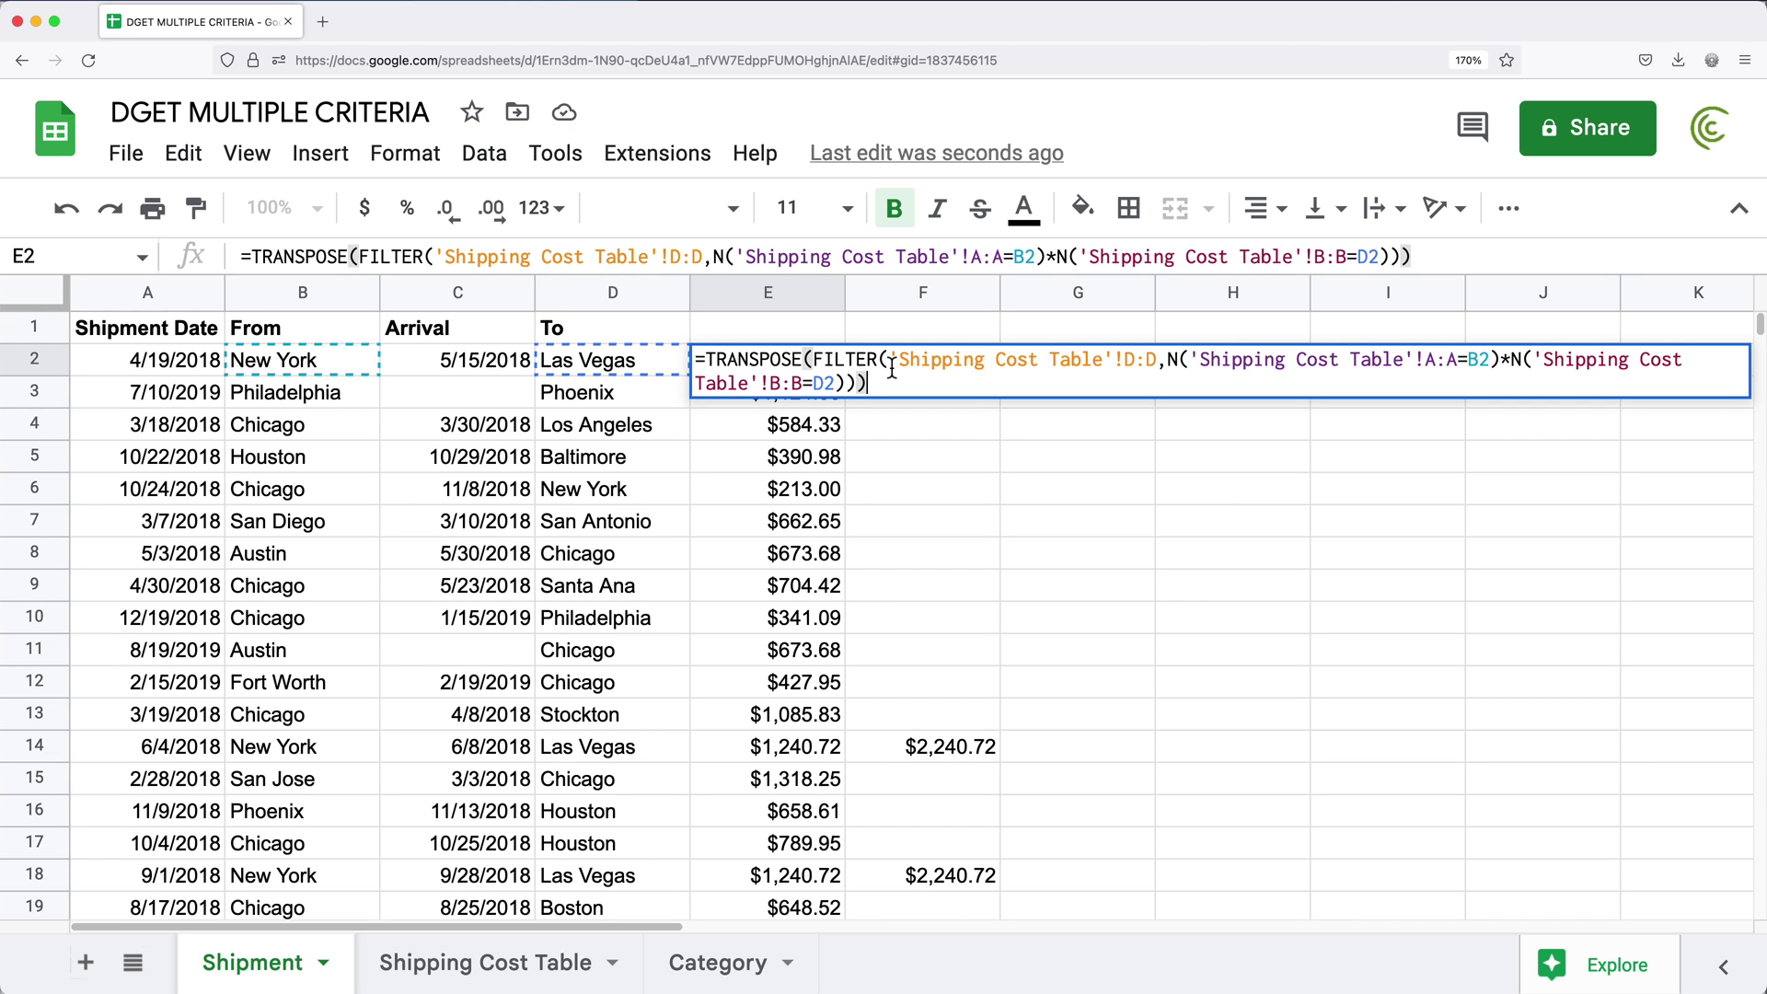
key(Return)
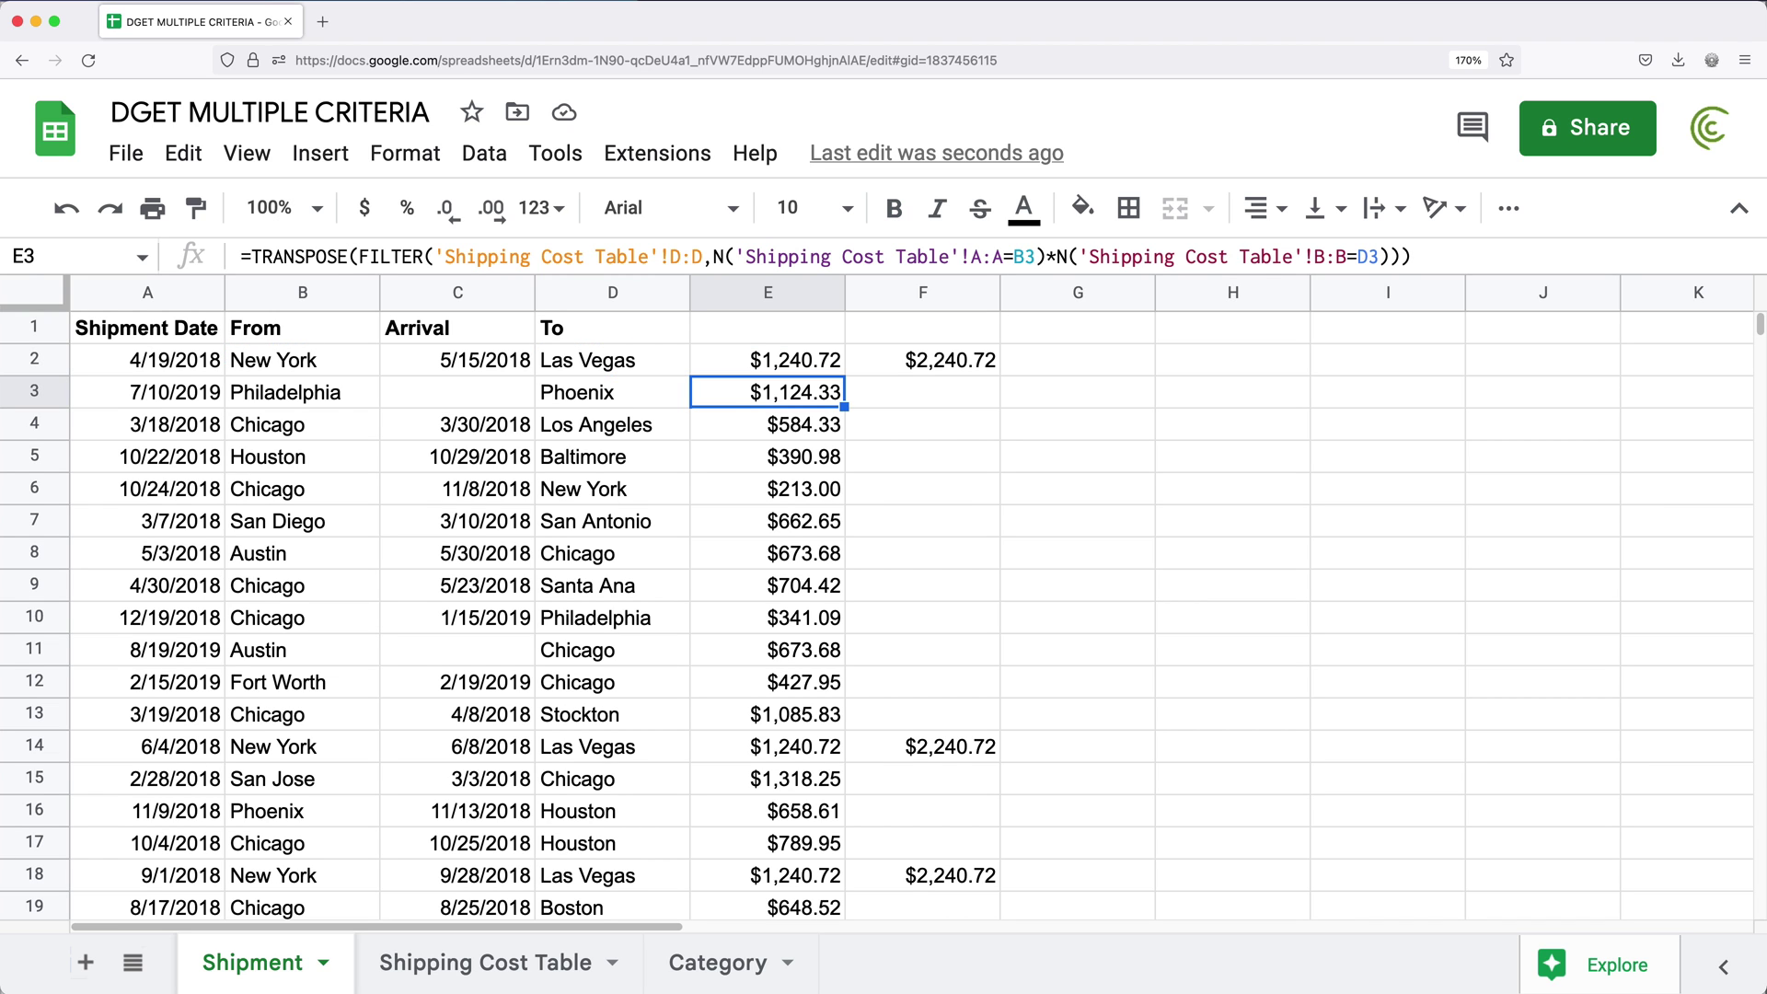